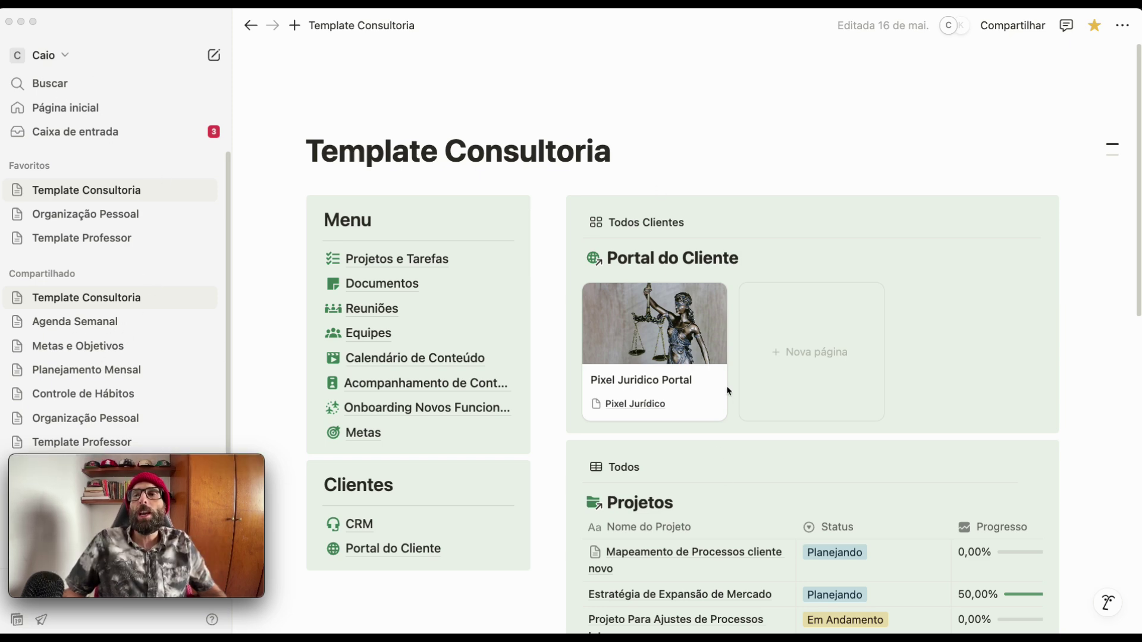
# - Leave the Template Consultoria page and return to the Página inicial home page
pyautogui.scroll(-5, 726, 385)
pyautogui.scroll(5, 664, 315)
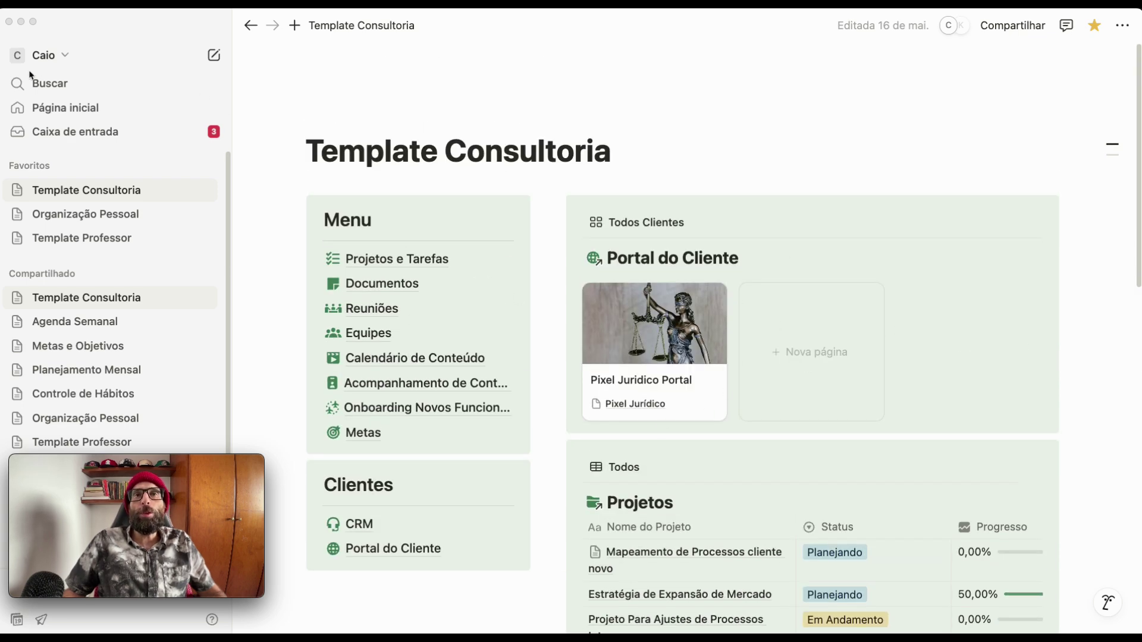
pyautogui.click(88, 110)
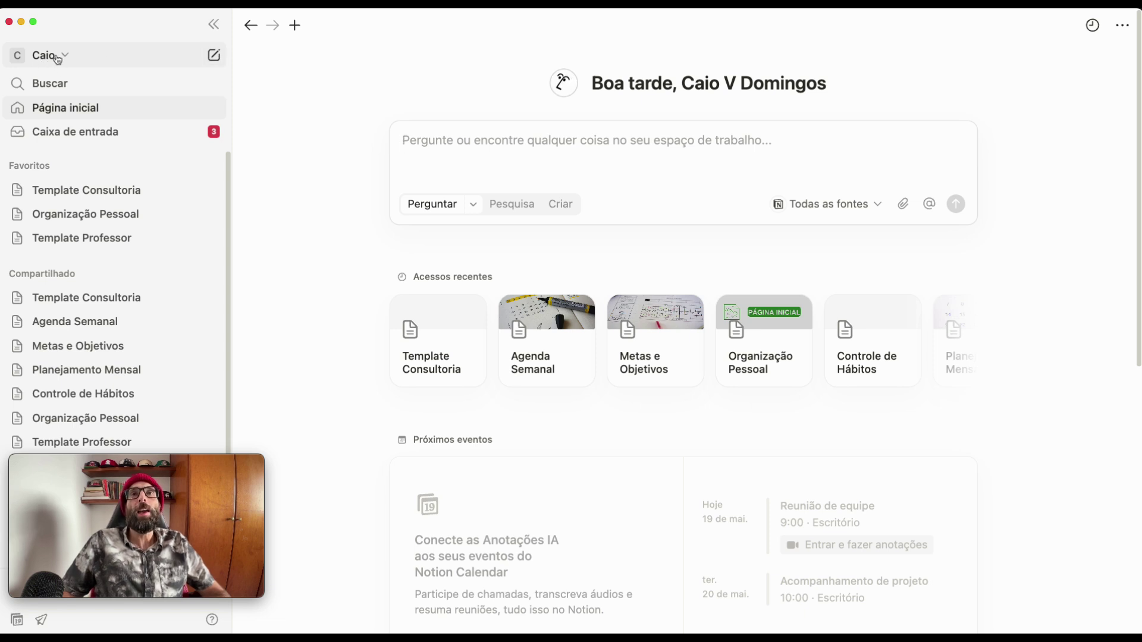
# - Create a new blank page with Largura completa (full width) turned on
pyautogui.click(215, 56)
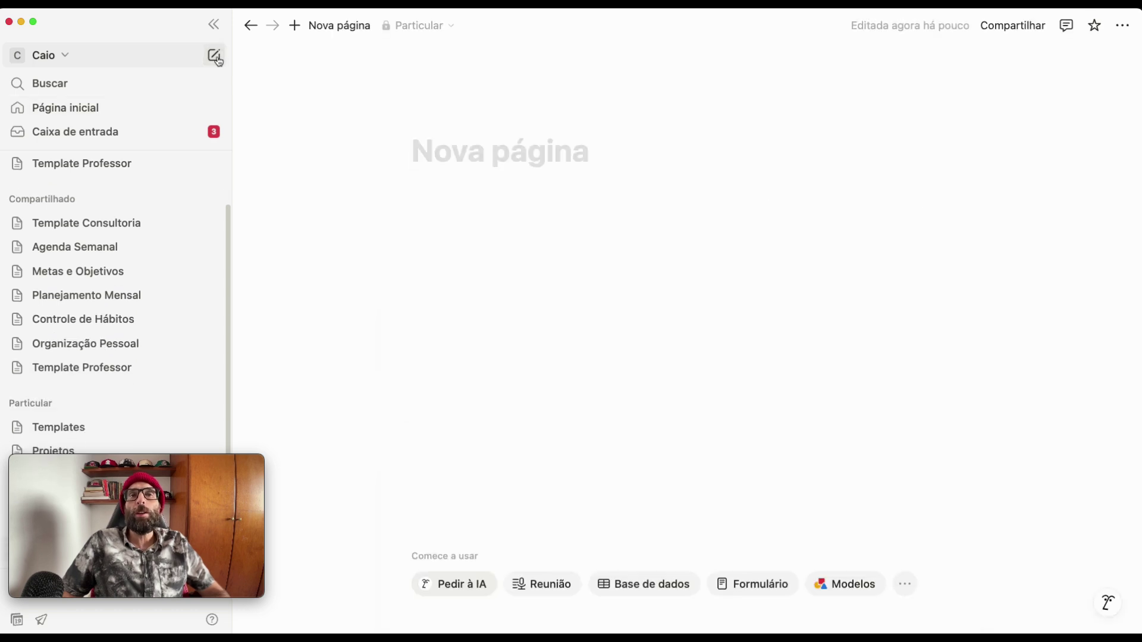
pyautogui.moveTo(421, 140)
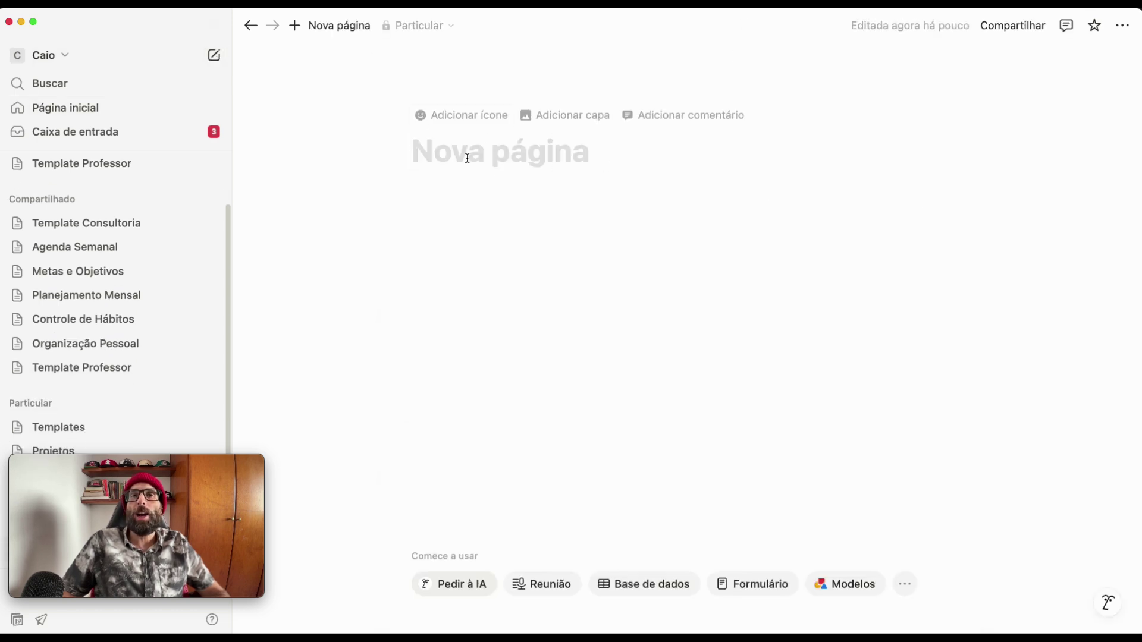
pyautogui.click(1124, 31)
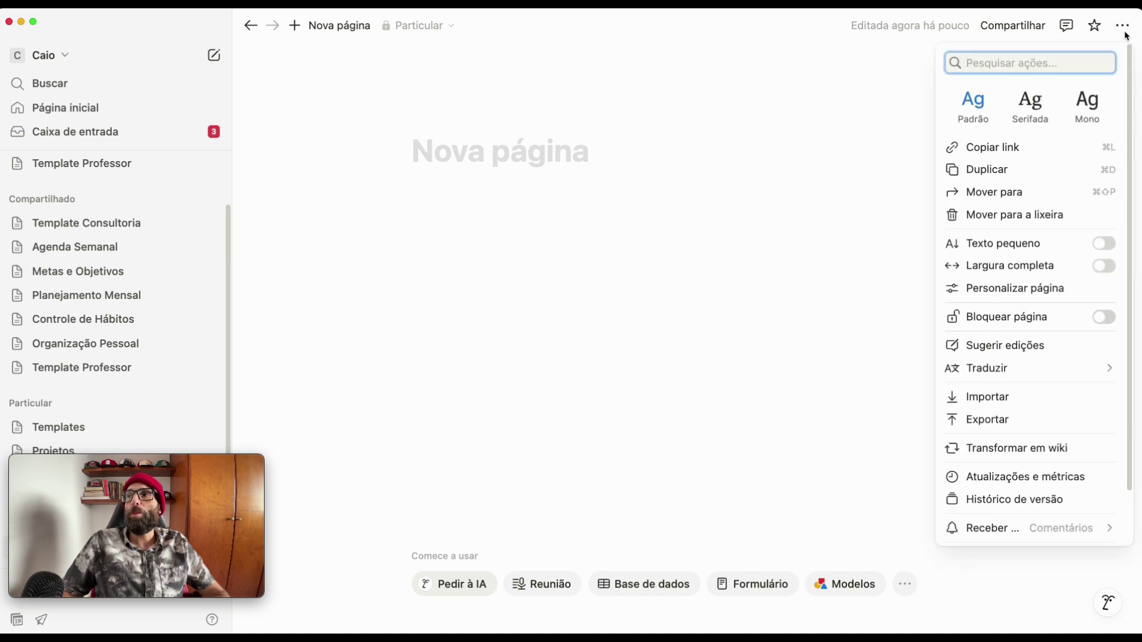
pyautogui.click(1049, 271)
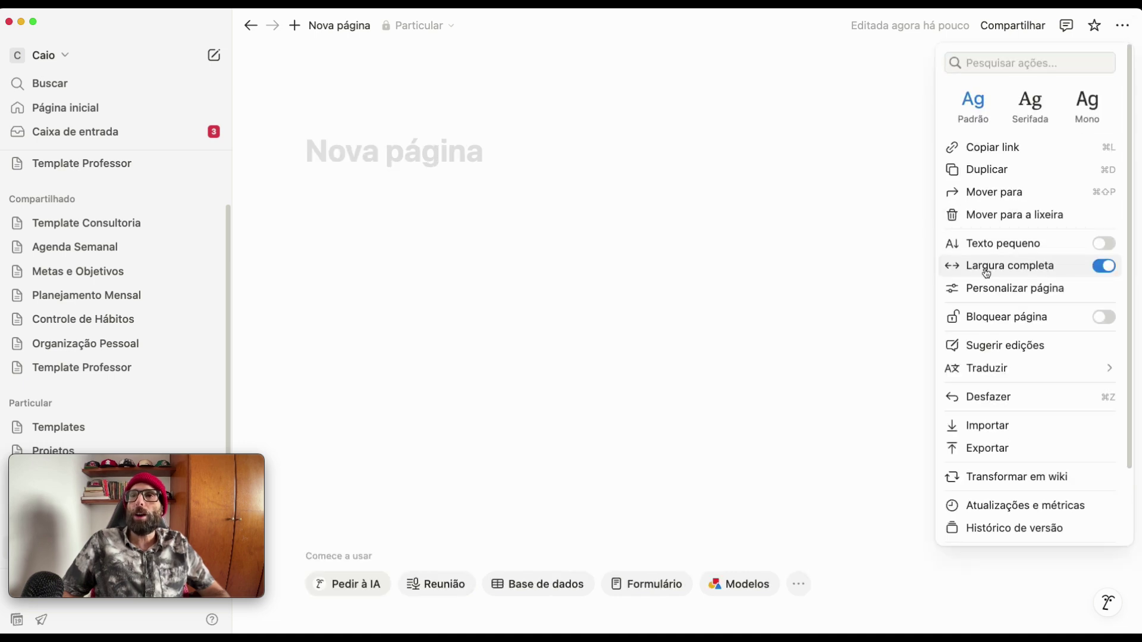
pyautogui.click(470, 269)
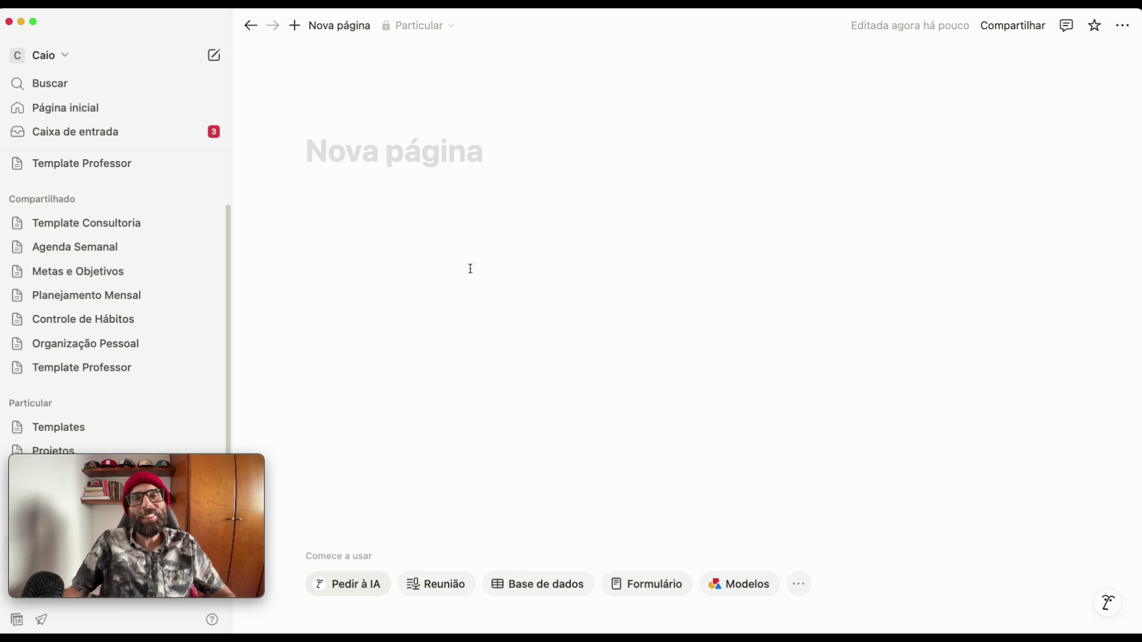
pyautogui.click(429, 160)
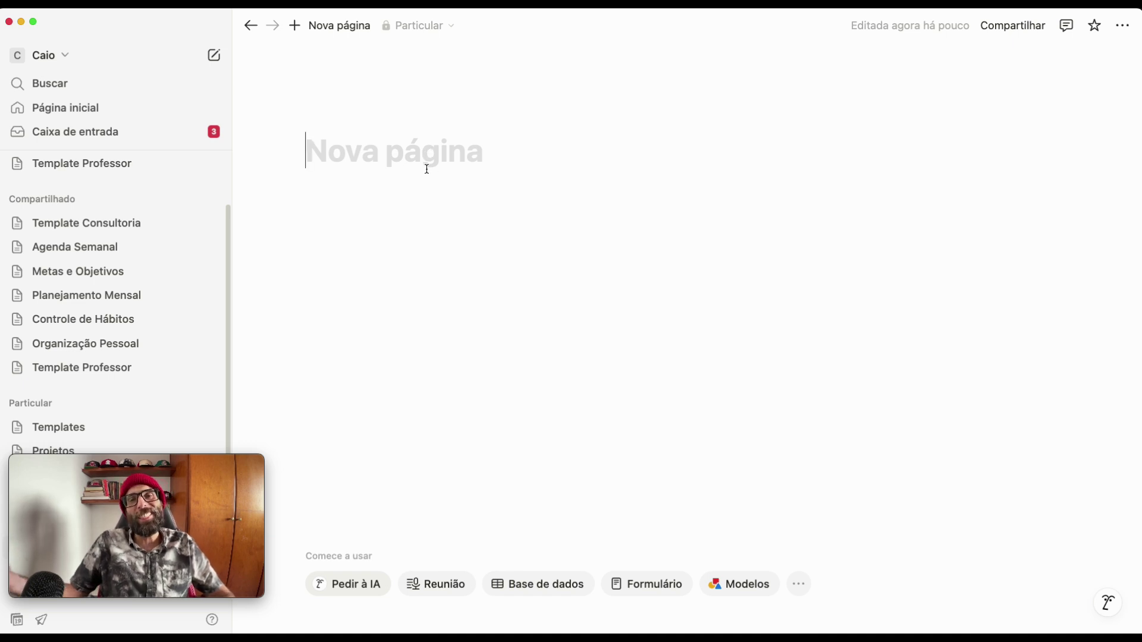
pyautogui.moveTo(416, 162)
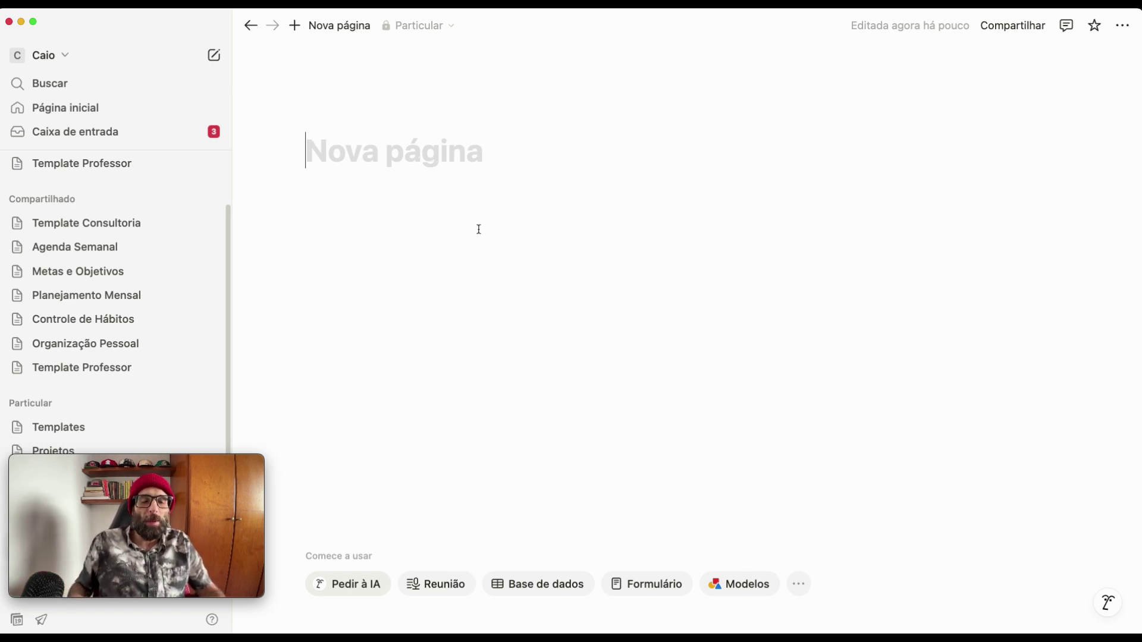
# - Title the page 'Central do Estudante'
pyautogui.write('Cent')
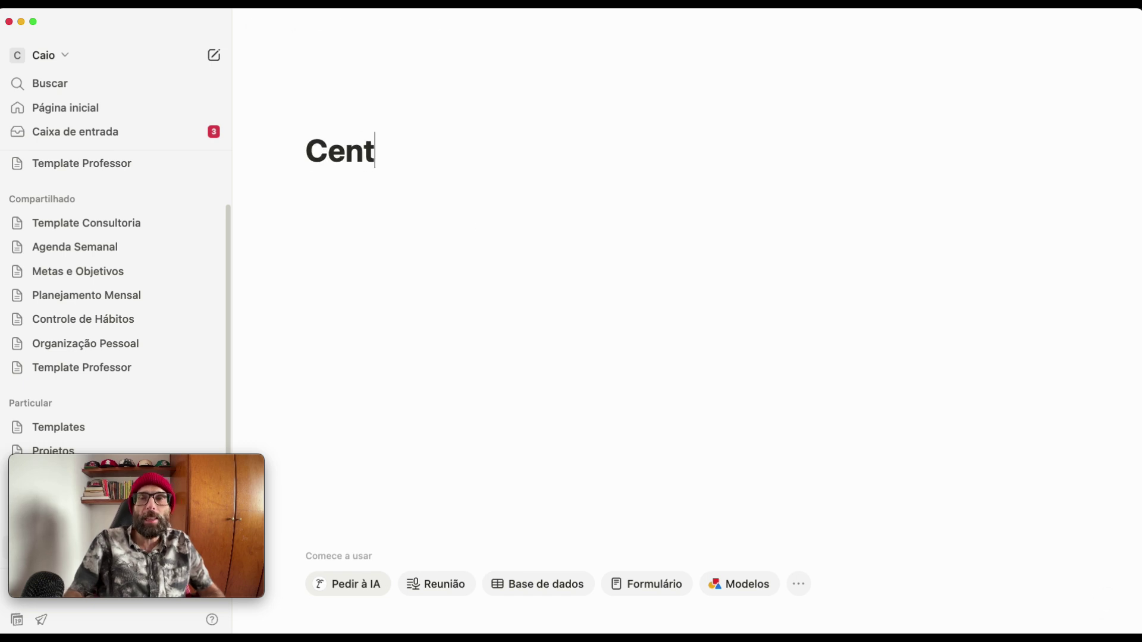
pyautogui.write('ral do Estu')
pyautogui.write('dan')
pyautogui.press('BackSpace')
pyautogui.write('ante')
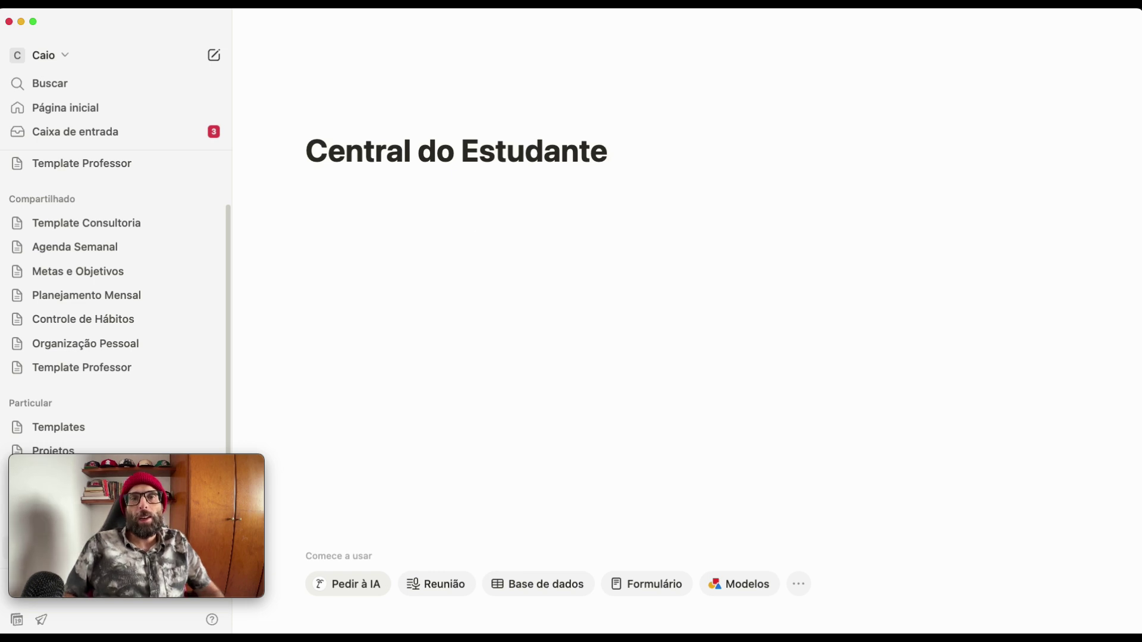
pyautogui.press('Return')
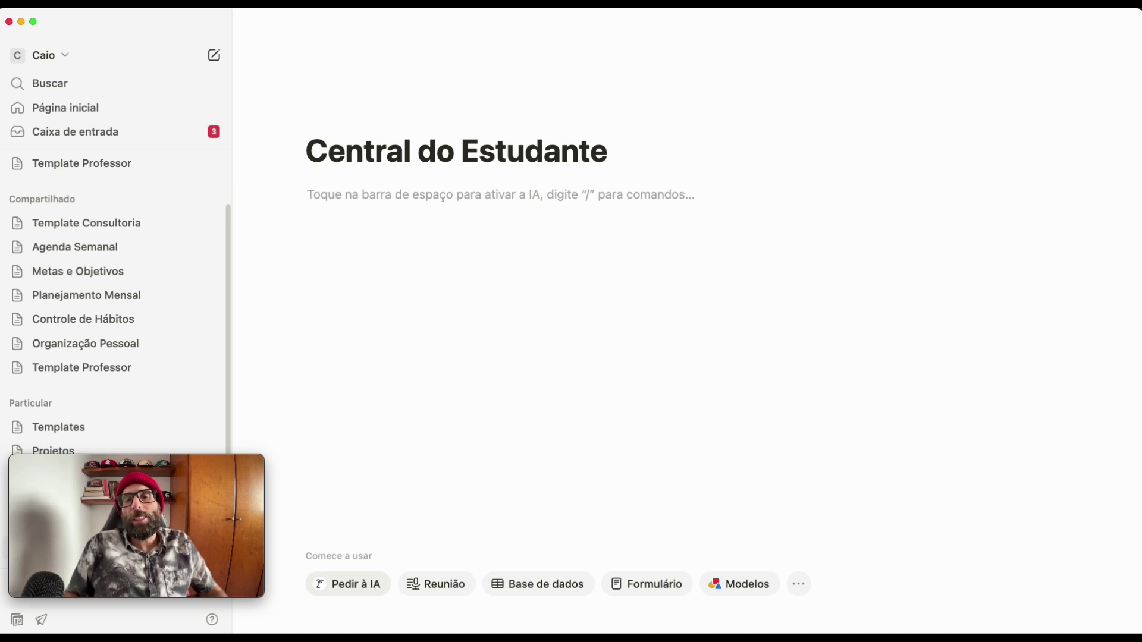
# - Add a Heading 3 'Captura Rápida' with a divider below it
pyautogui.write('### ')
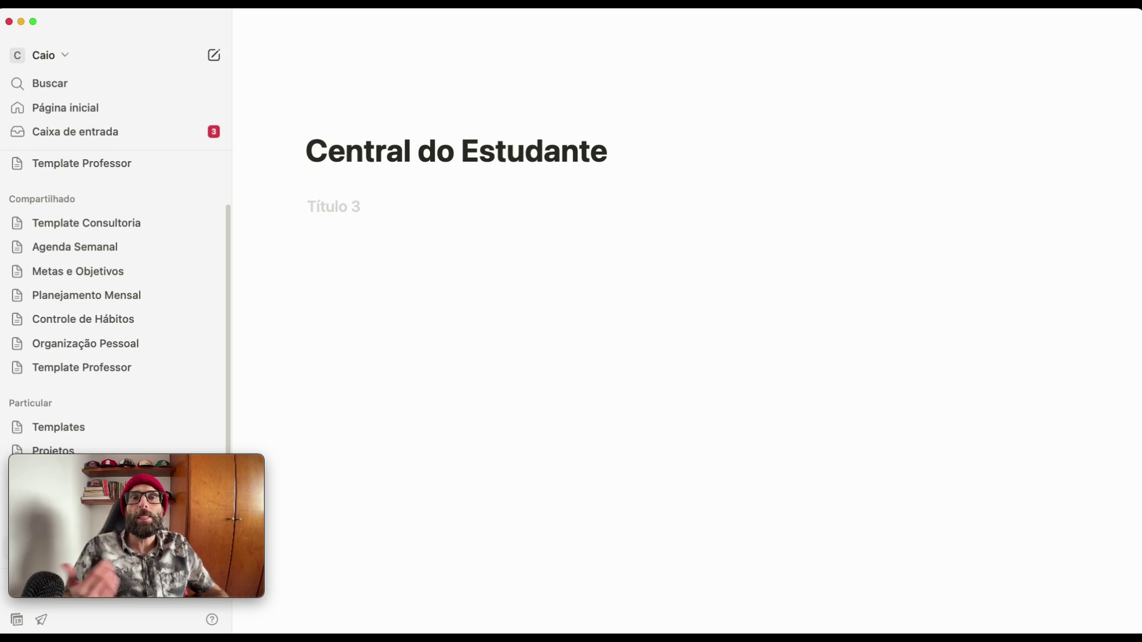
pyautogui.write('Cp')
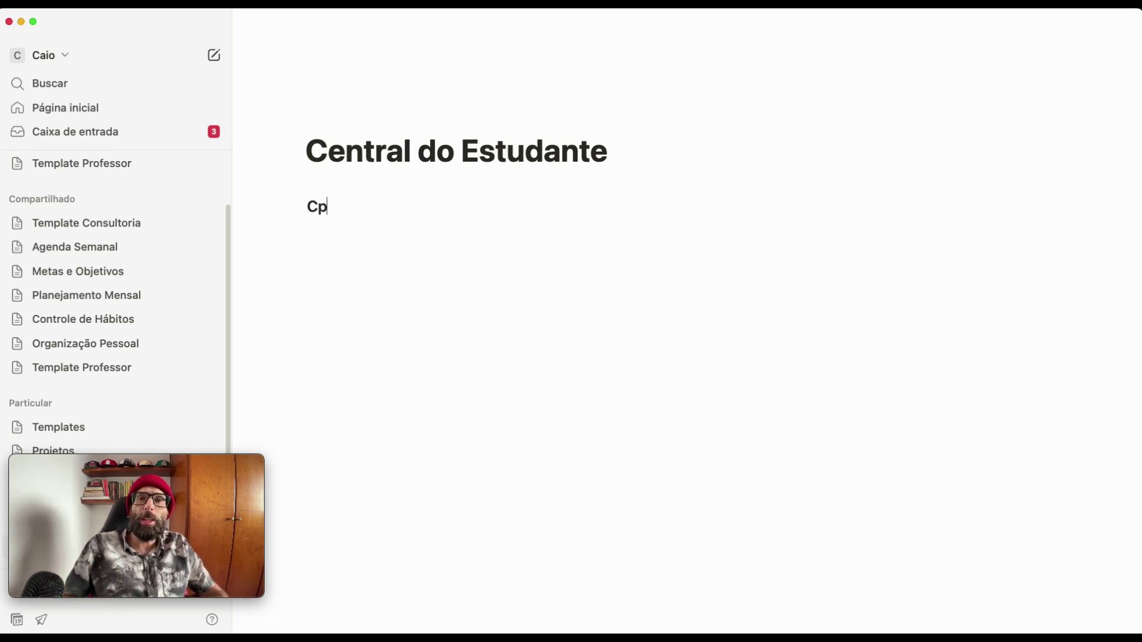
pyautogui.press('BackSpace')
pyautogui.write('aptur')
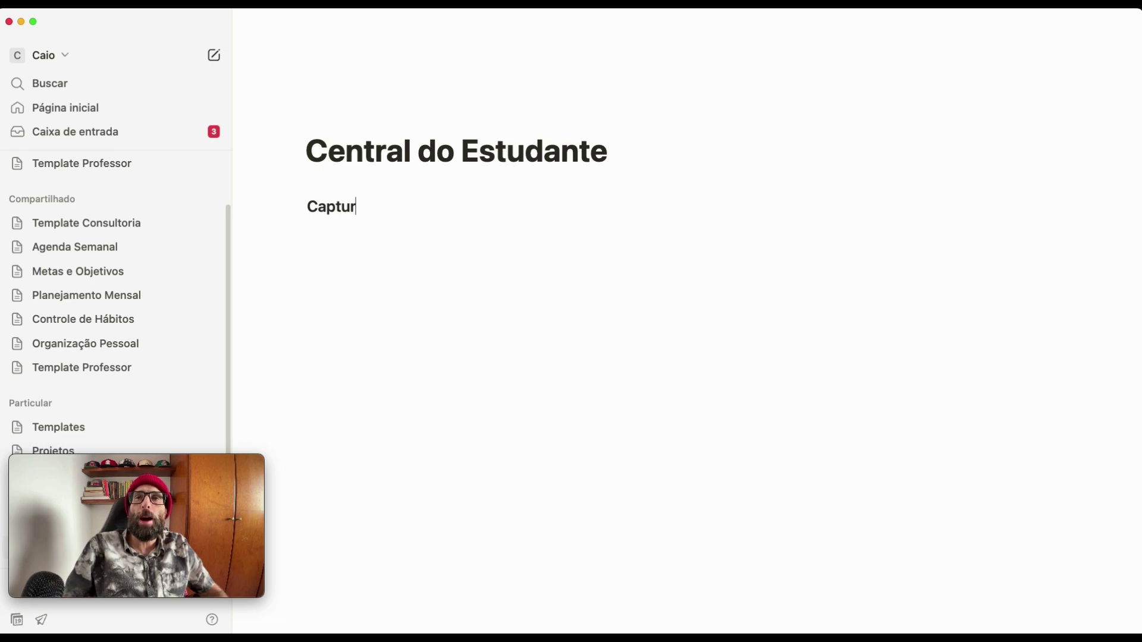
pyautogui.write("a R'")
pyautogui.write('pida')
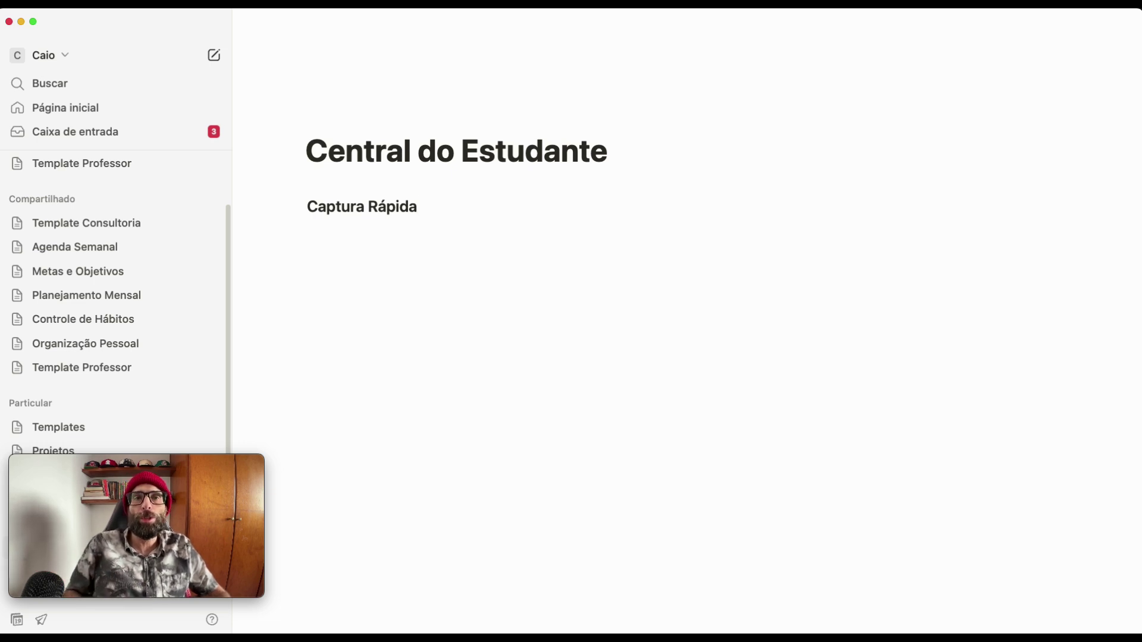
pyautogui.press('Return')
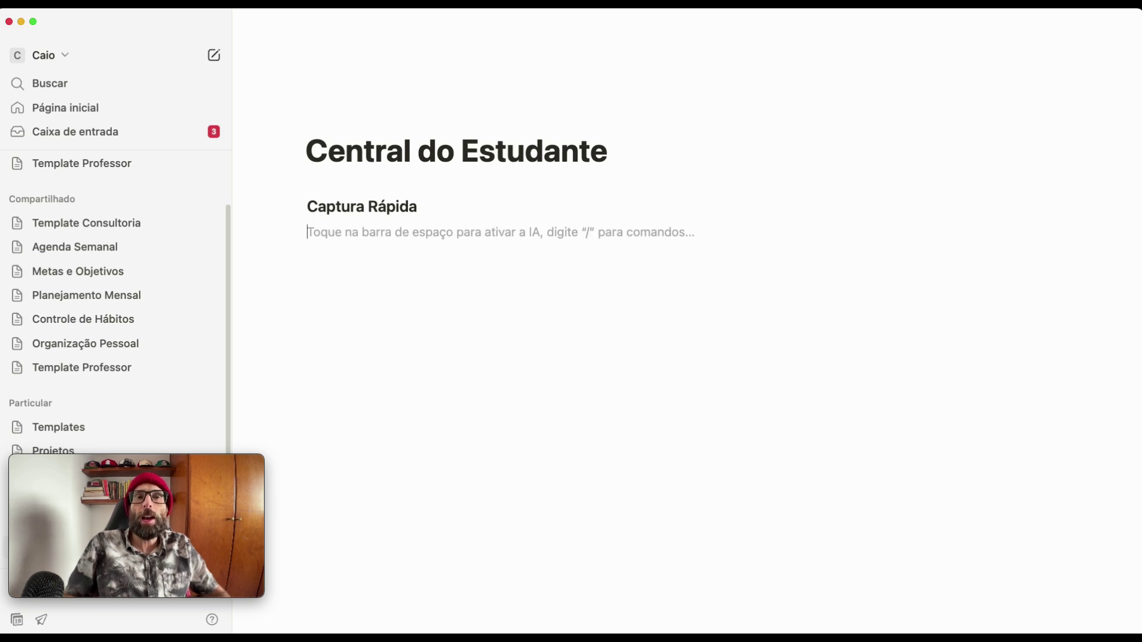
pyautogui.write('---')
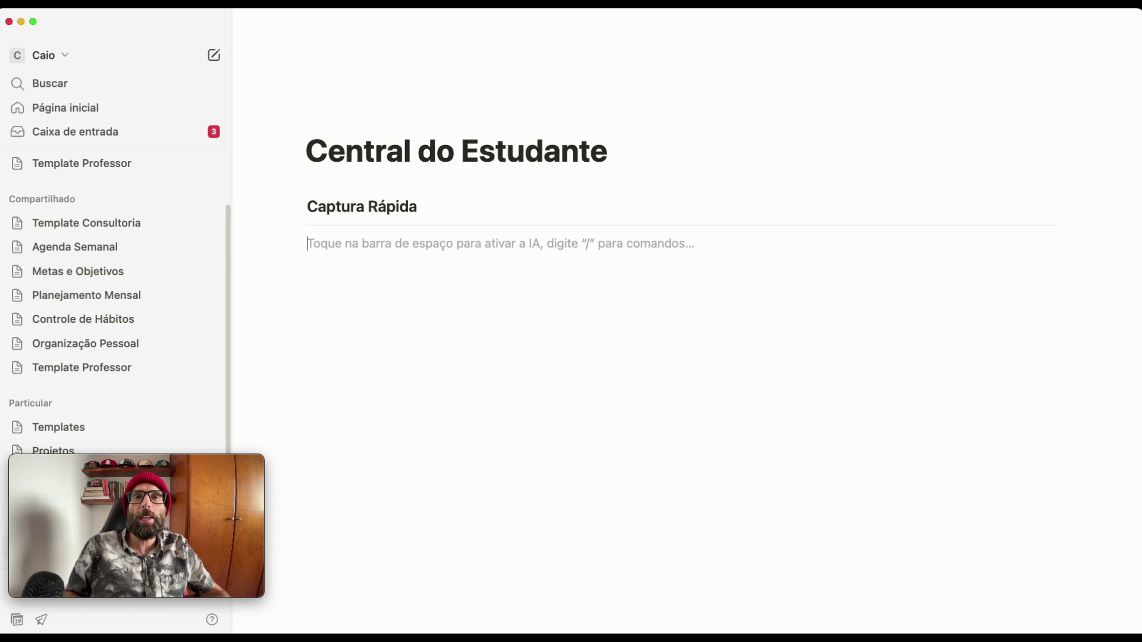
# - Insert a button block named 'Nova Nota' via /bot
pyautogui.write('/')
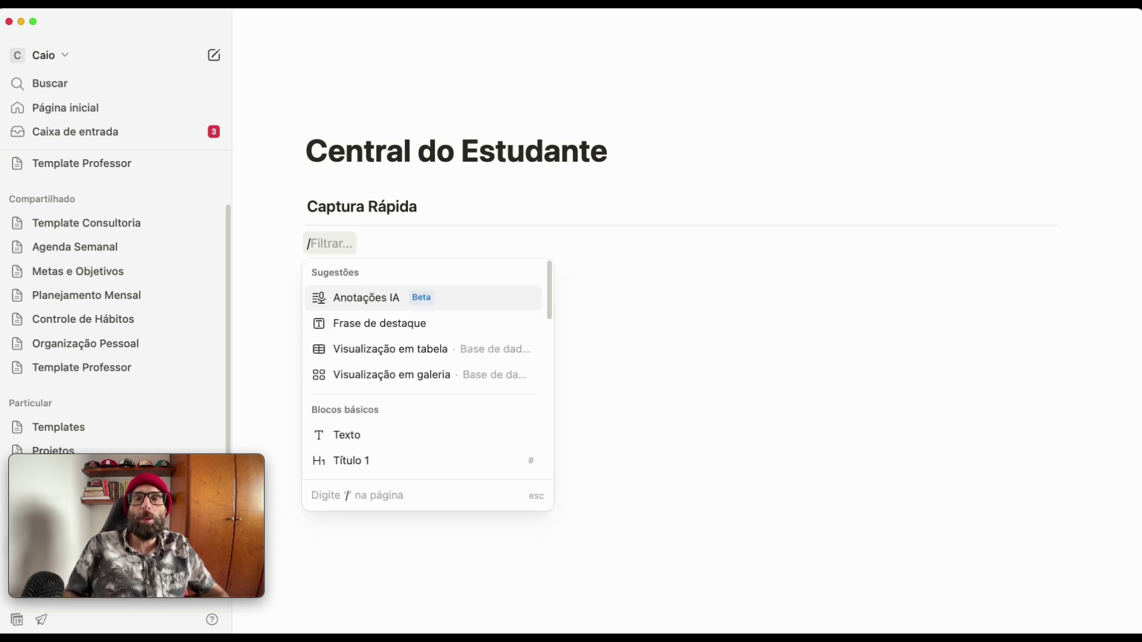
pyautogui.write('bot')
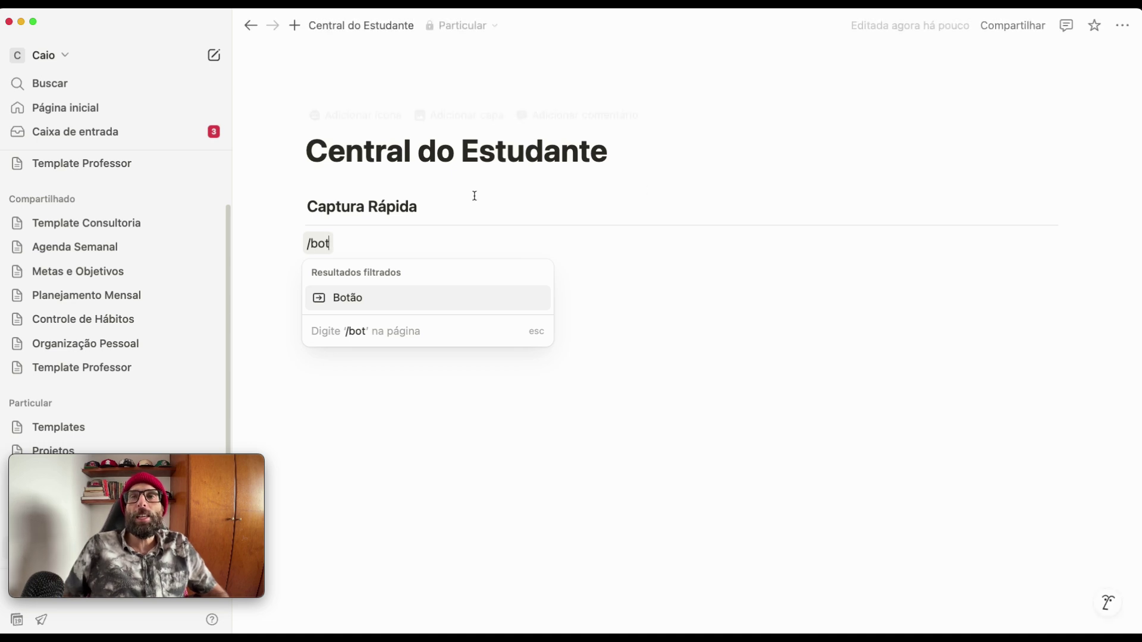
pyautogui.click(351, 299)
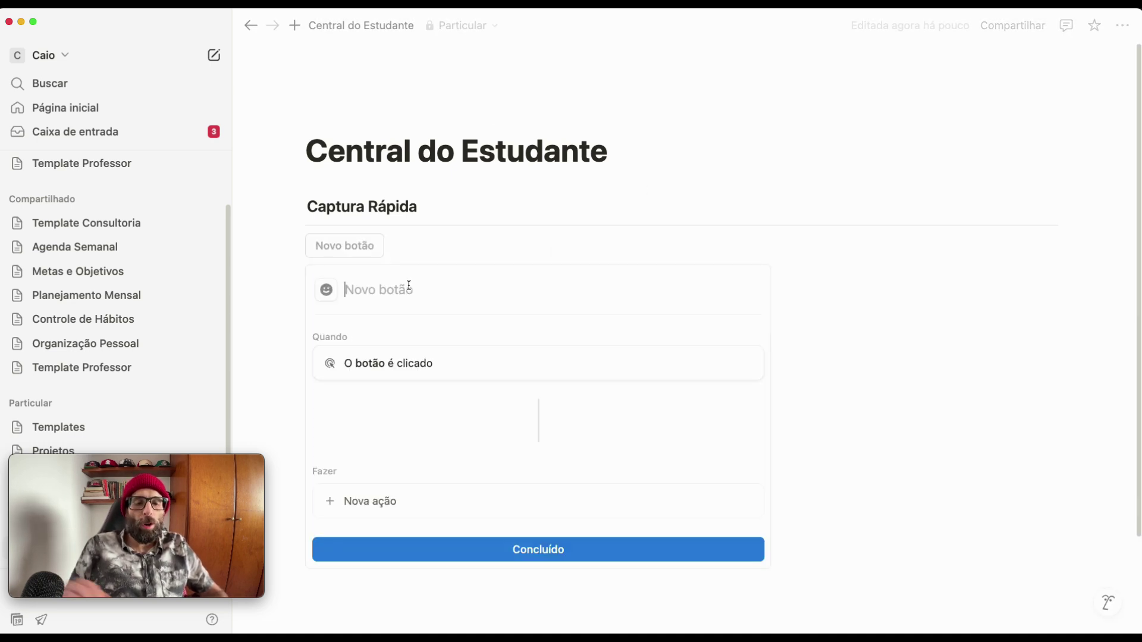
pyautogui.write('Nova Nota')
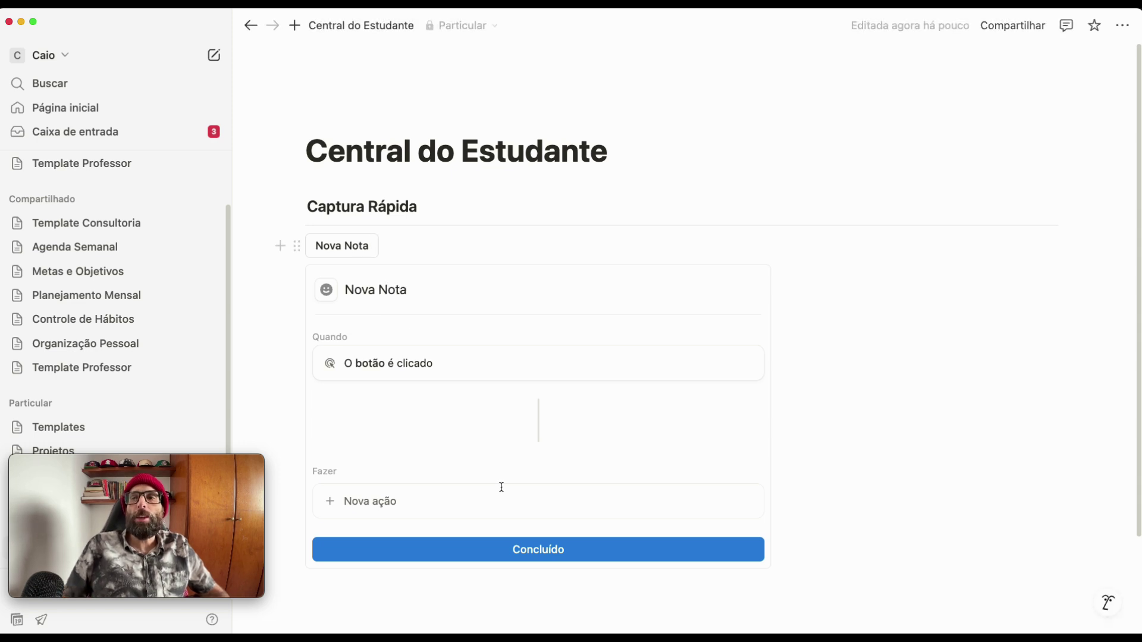
pyautogui.click(540, 553)
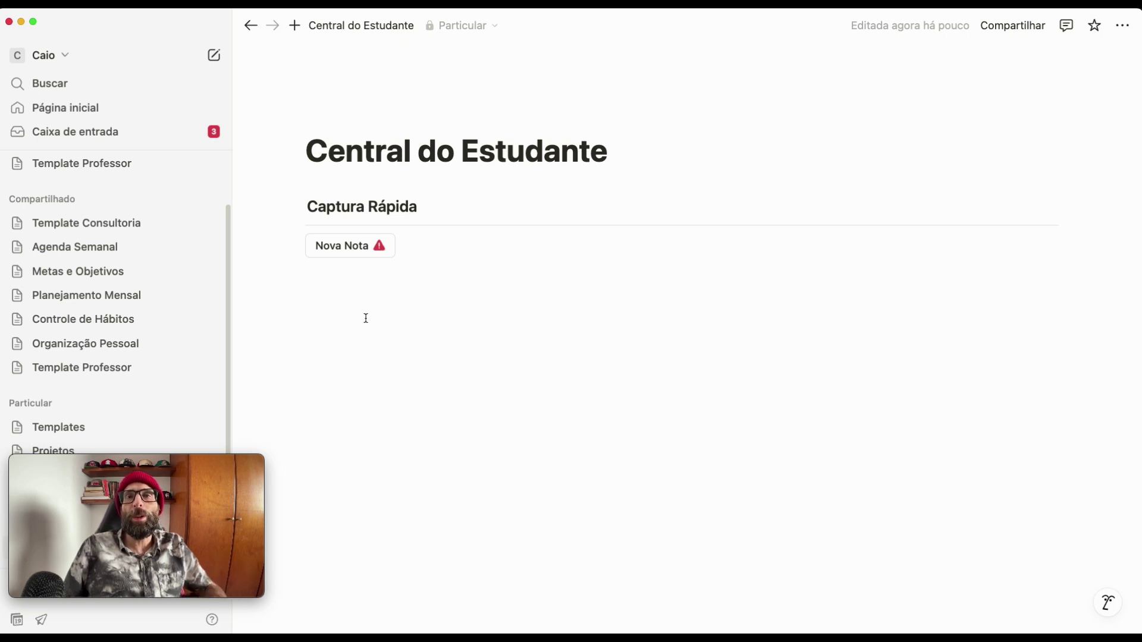
# - Duplicate the Nova Nota button twice to make three buttons
pyautogui.click(296, 252)
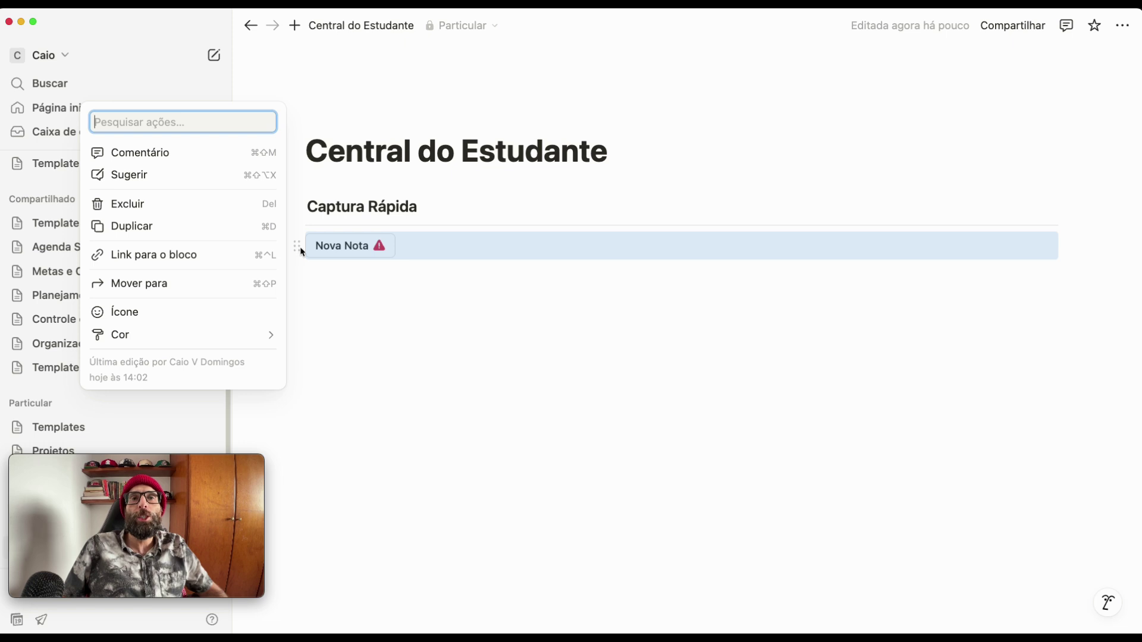
pyautogui.click(159, 232)
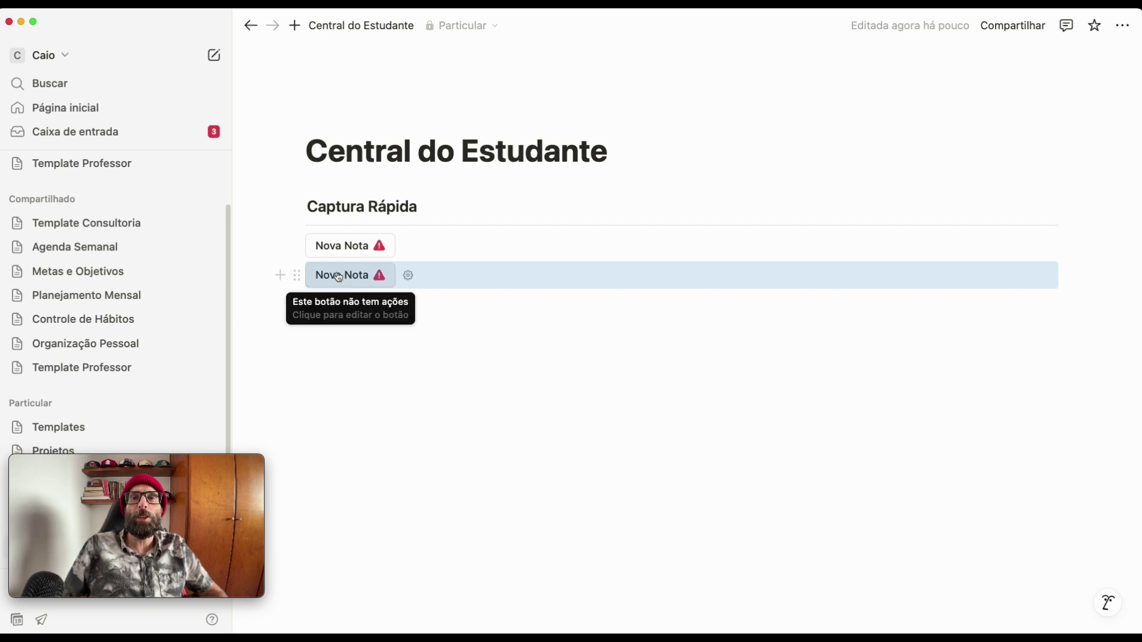
pyautogui.click(296, 276)
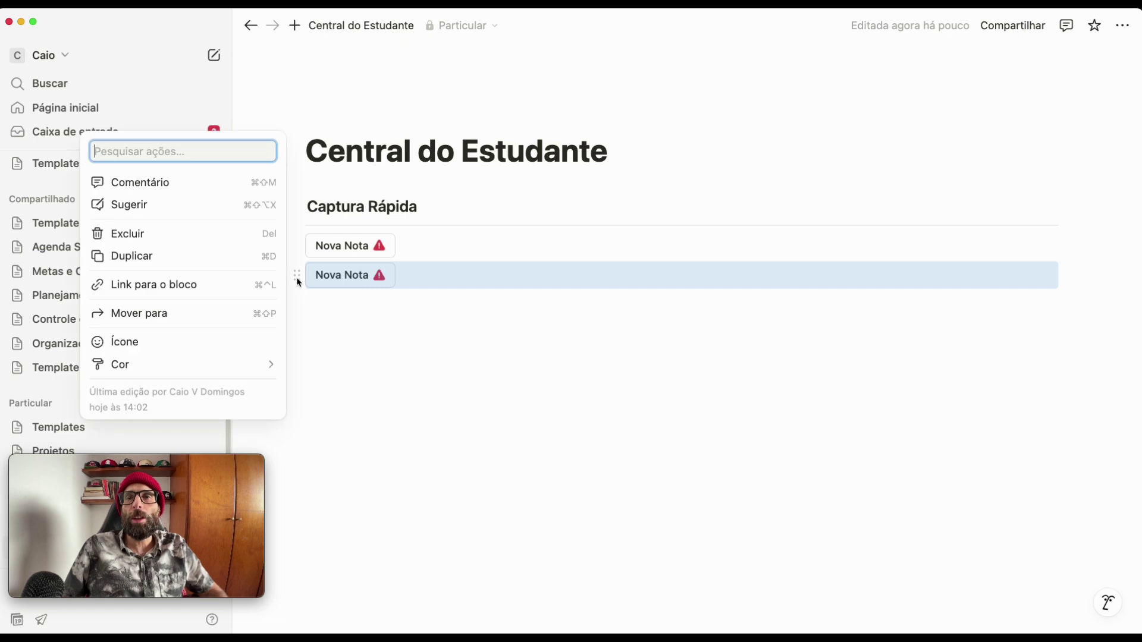
pyautogui.click(166, 256)
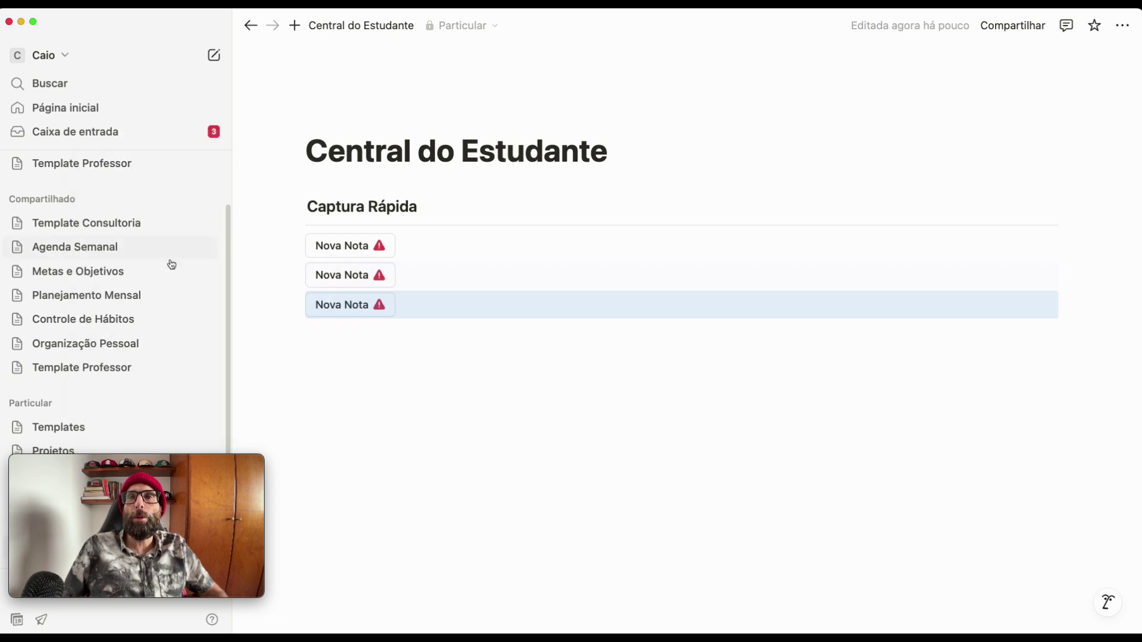
pyautogui.click(395, 365)
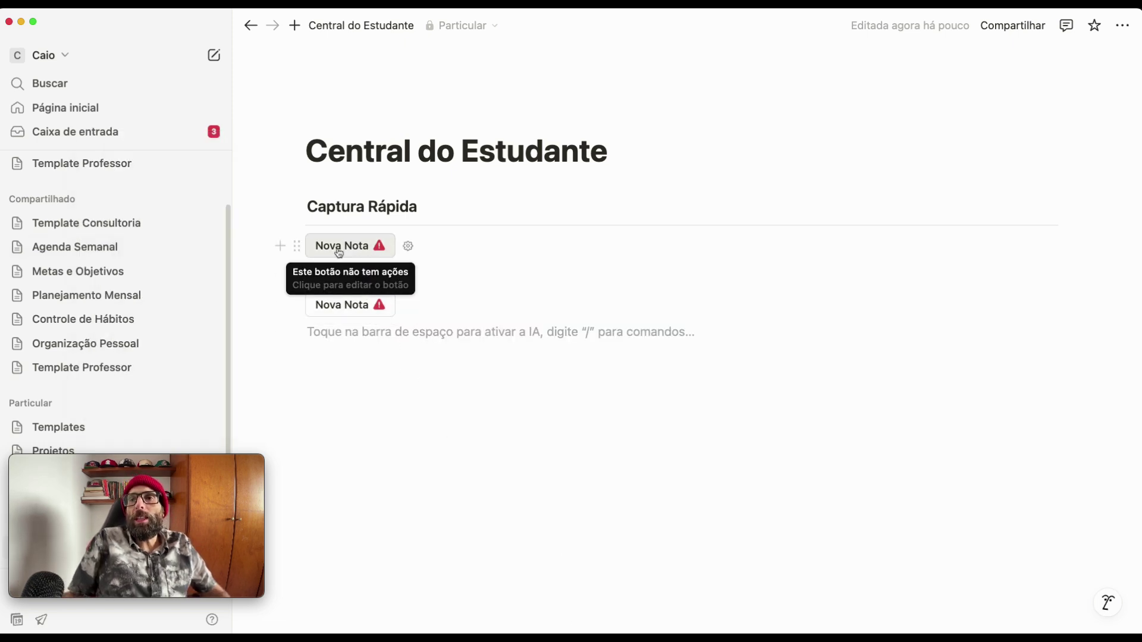
pyautogui.click(342, 275)
# - Rename the second button to 'Nova Tarefa'
pyautogui.doubleClick(403, 321)
pyautogui.write('Tarefa')
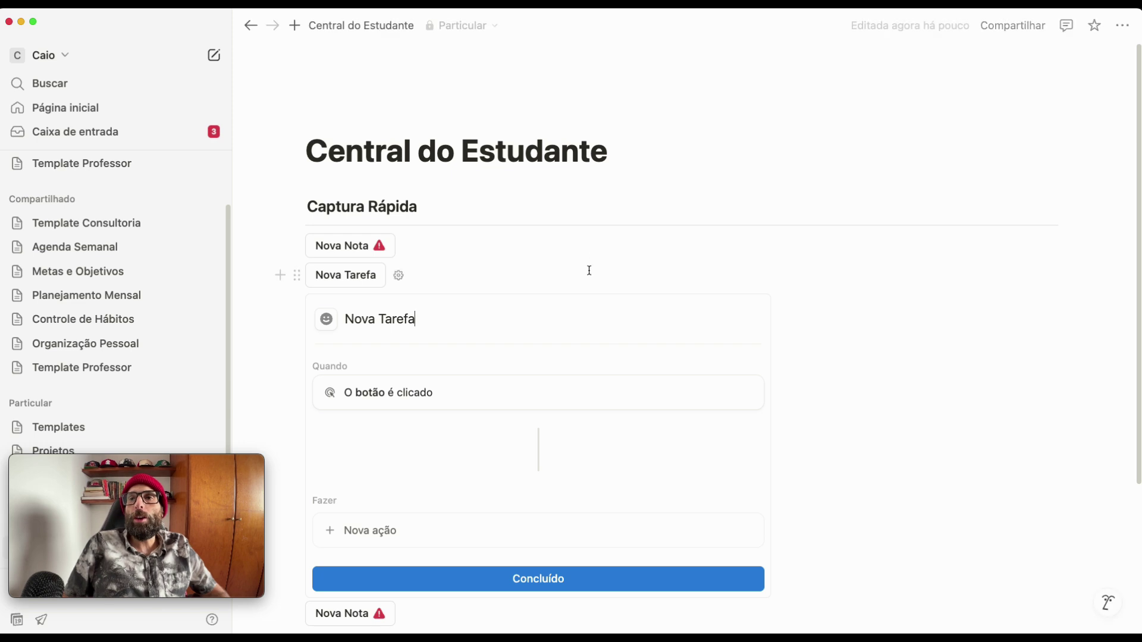
pyautogui.click(545, 257)
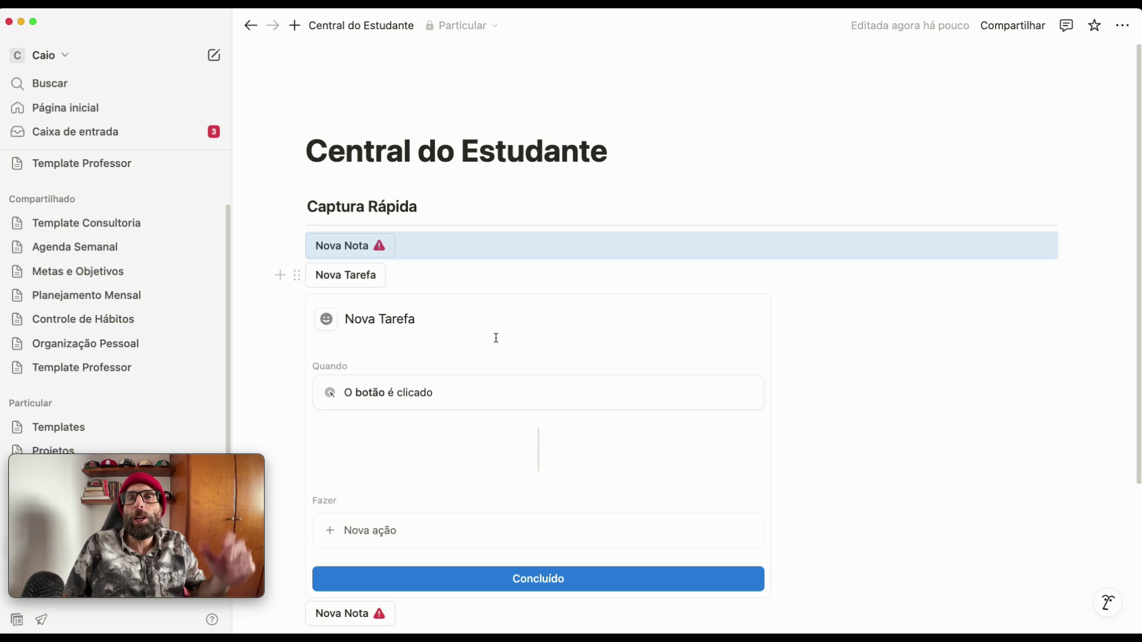
pyautogui.click(522, 582)
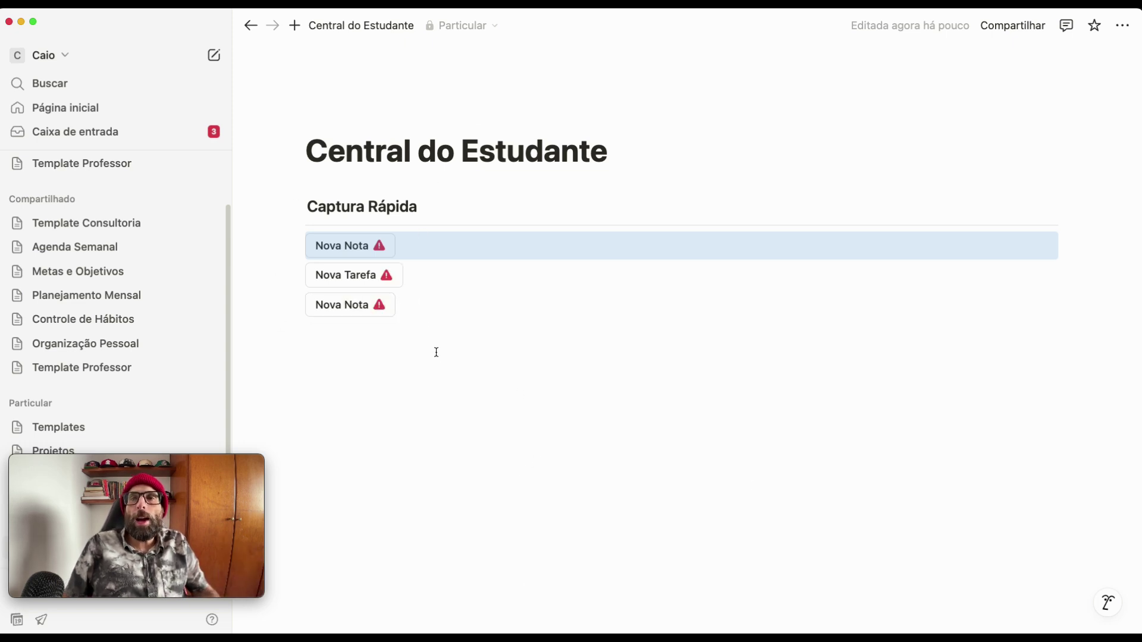
# - Rename the third button to 'Nova Prova'
pyautogui.click(369, 306)
pyautogui.doubleClick(397, 348)
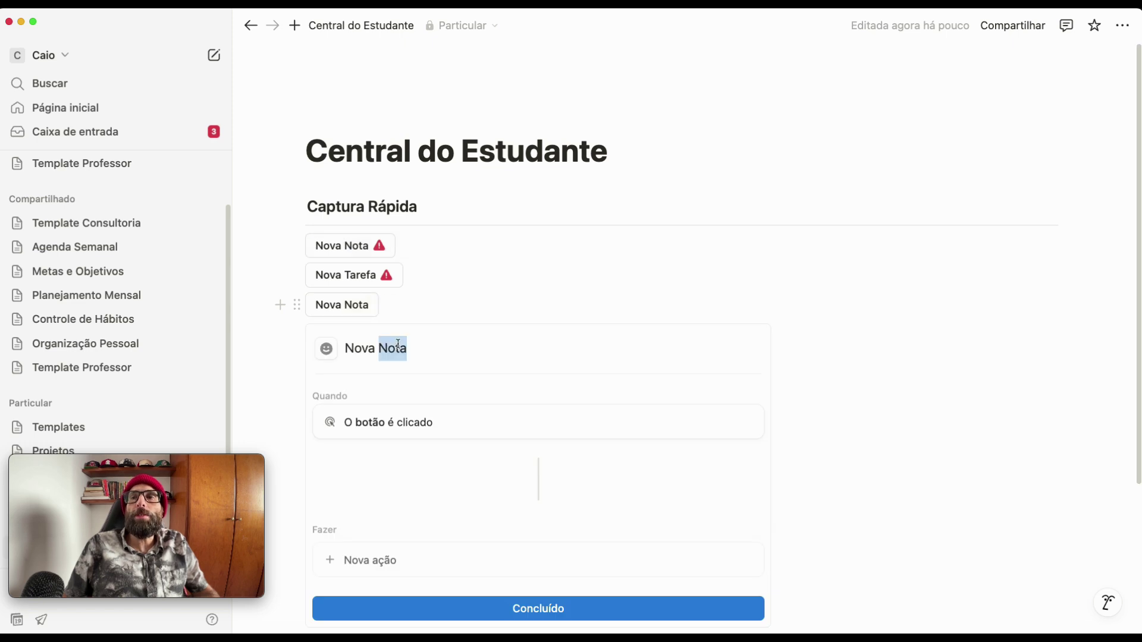
pyautogui.write('Prova')
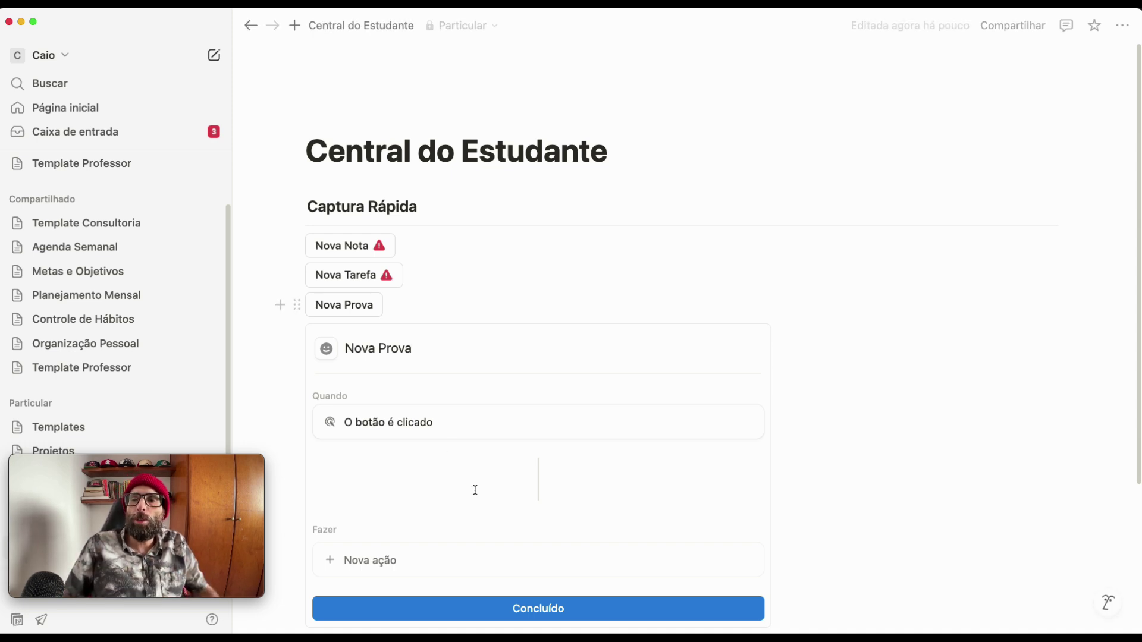
pyautogui.click(519, 620)
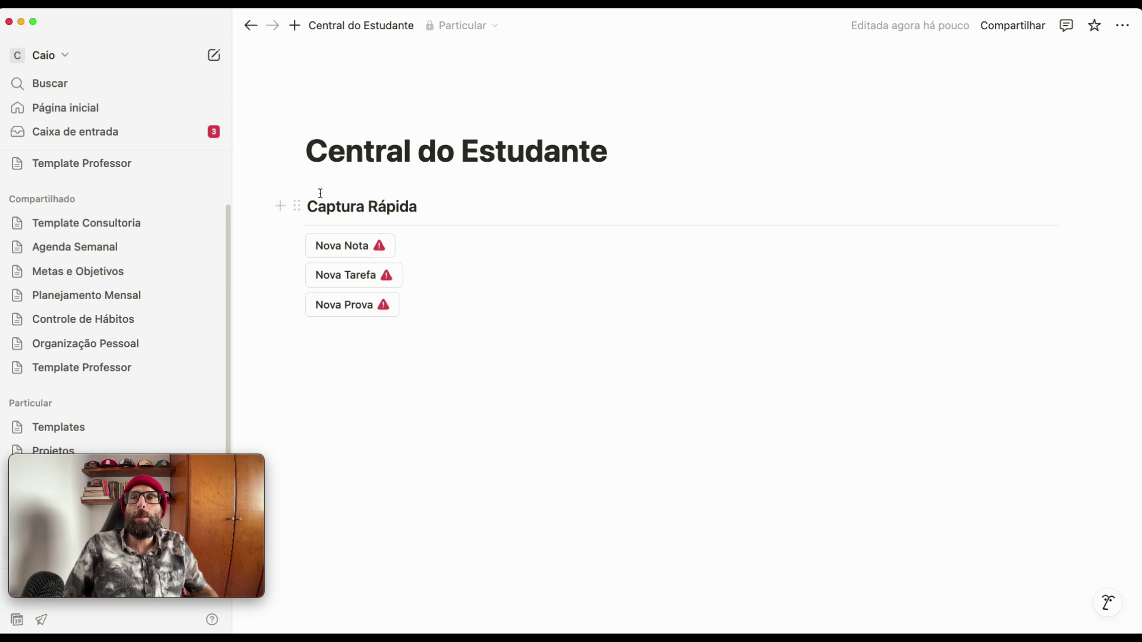
# - Duplicate the Captura Rápida heading together with its divider
pyautogui.moveTo(309, 177); pyautogui.dragTo(345, 230)
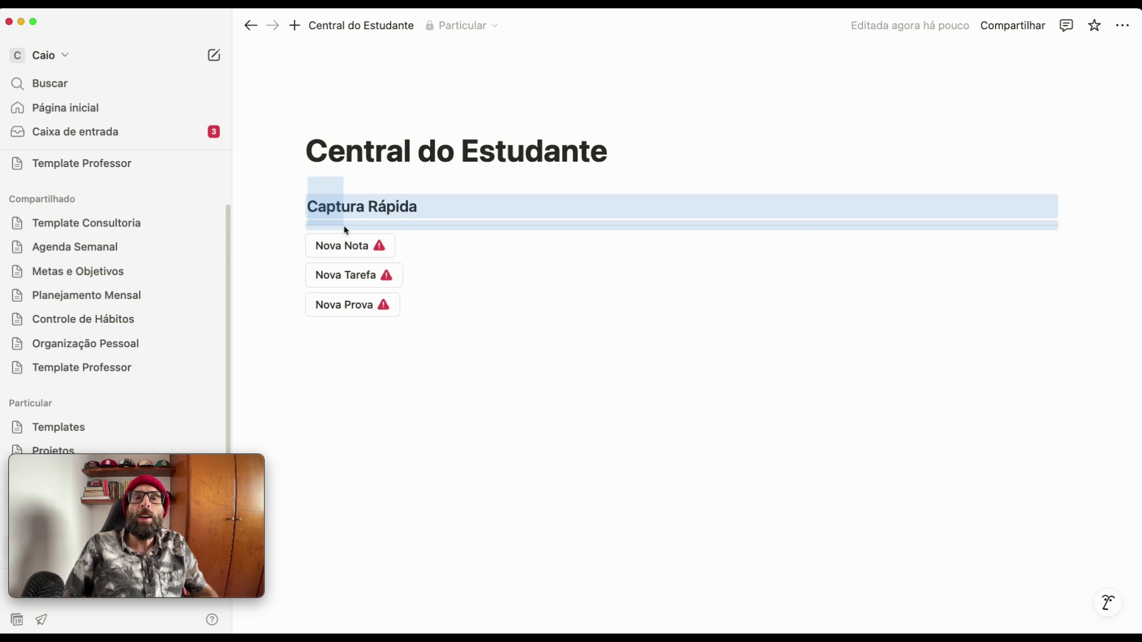
pyautogui.moveTo(346, 231); pyautogui.dragTo(347, 230)
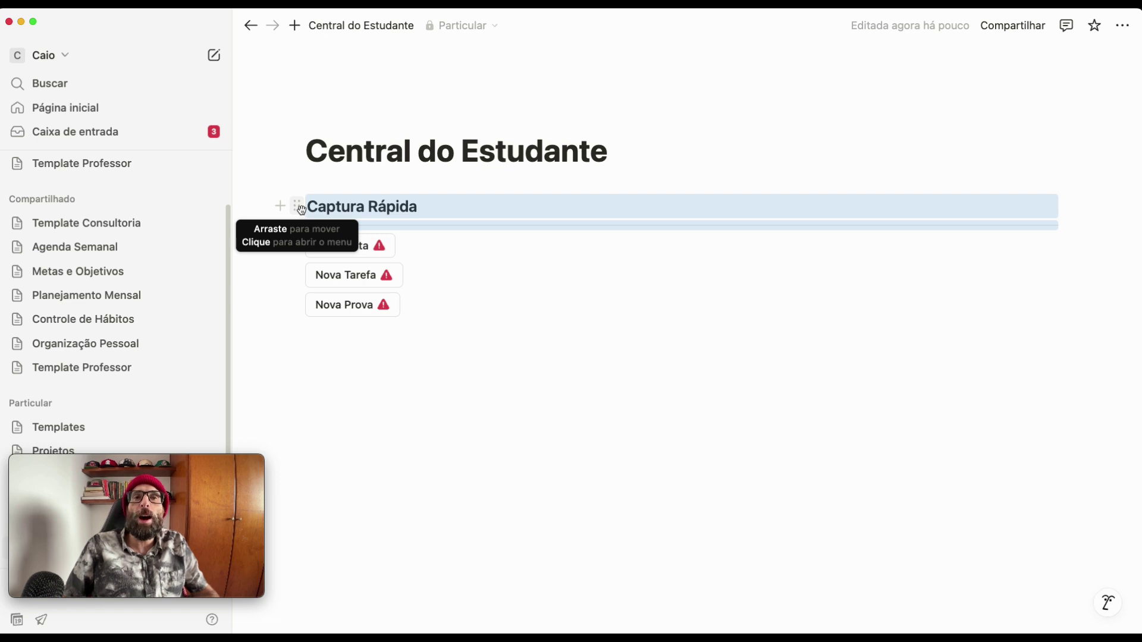
pyautogui.click(301, 209)
pyautogui.click(115, 196)
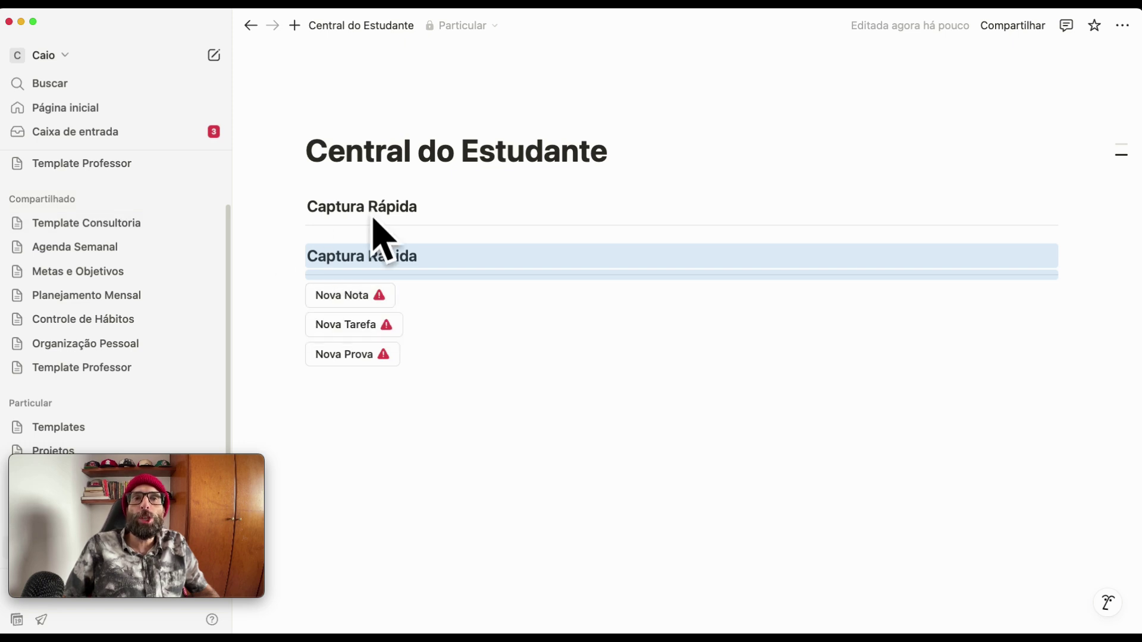
# - Rename the copied heading to 'Matéria' and start moving it rightward
pyautogui.tripleClick(383, 256)
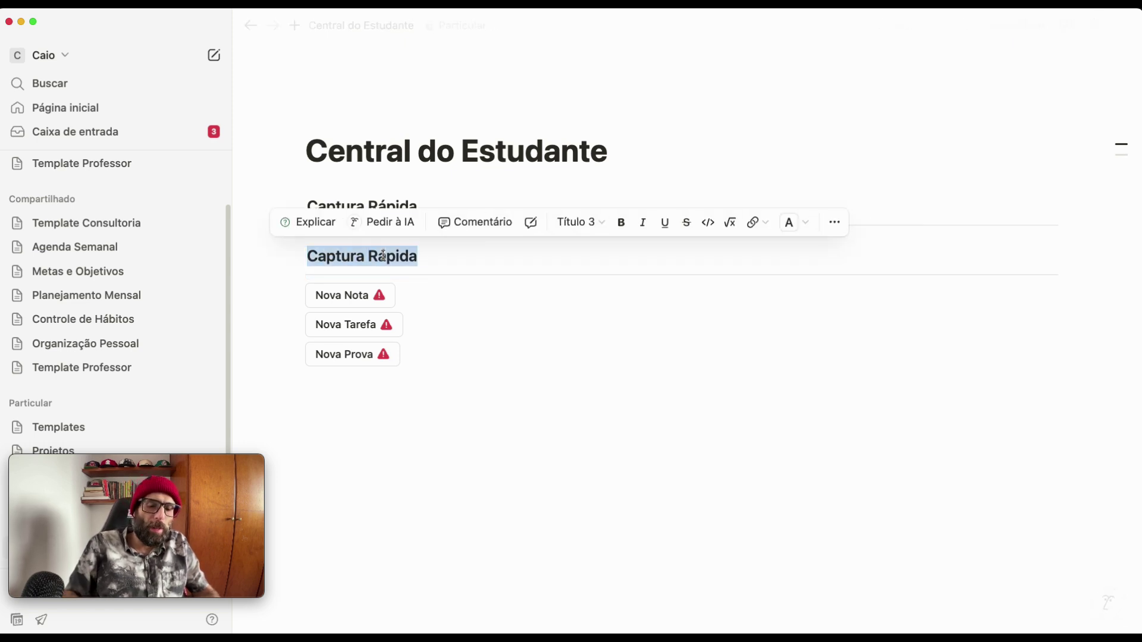
pyautogui.write('Matéria')
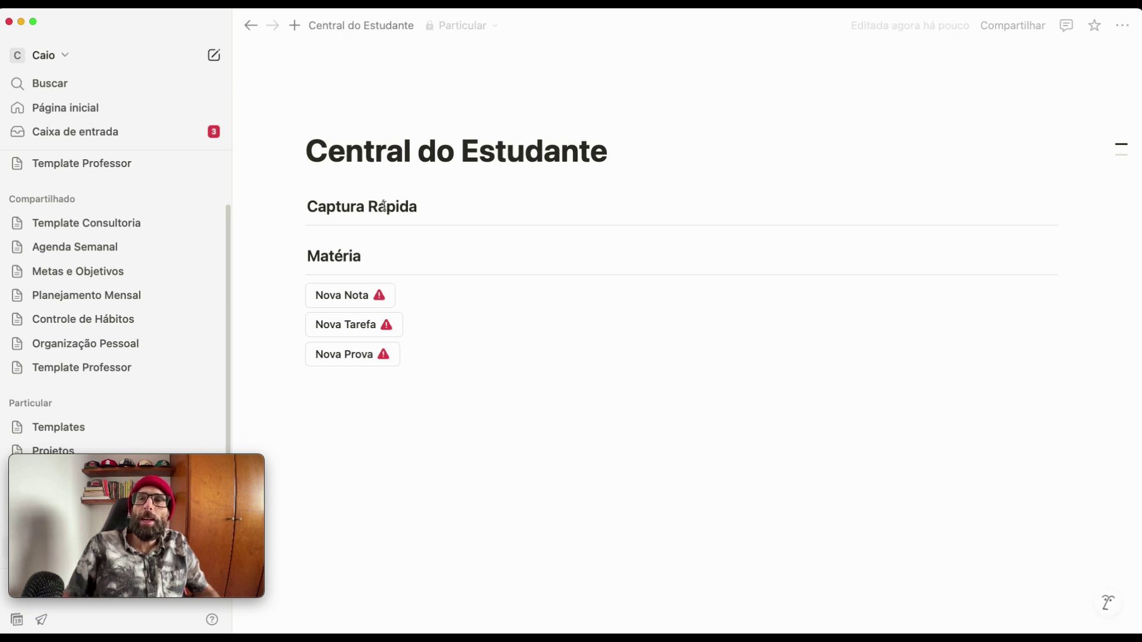
pyautogui.moveTo(306, 235); pyautogui.dragTo(347, 281)
pyautogui.moveTo(295, 255); pyautogui.dragTo(1068, 220)
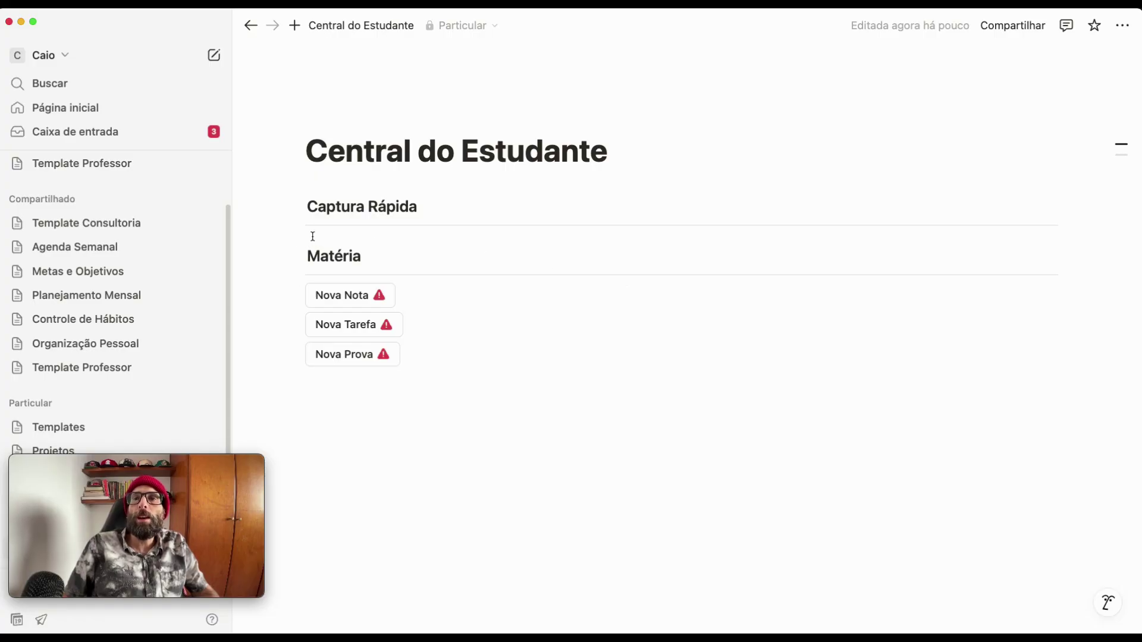
# - Drop the Matéria heading and divider as a column beside Captura Rápida
pyautogui.moveTo(314, 238); pyautogui.dragTo(1037, 209)
pyautogui.moveTo(1068, 210); pyautogui.dragTo(1070, 216)
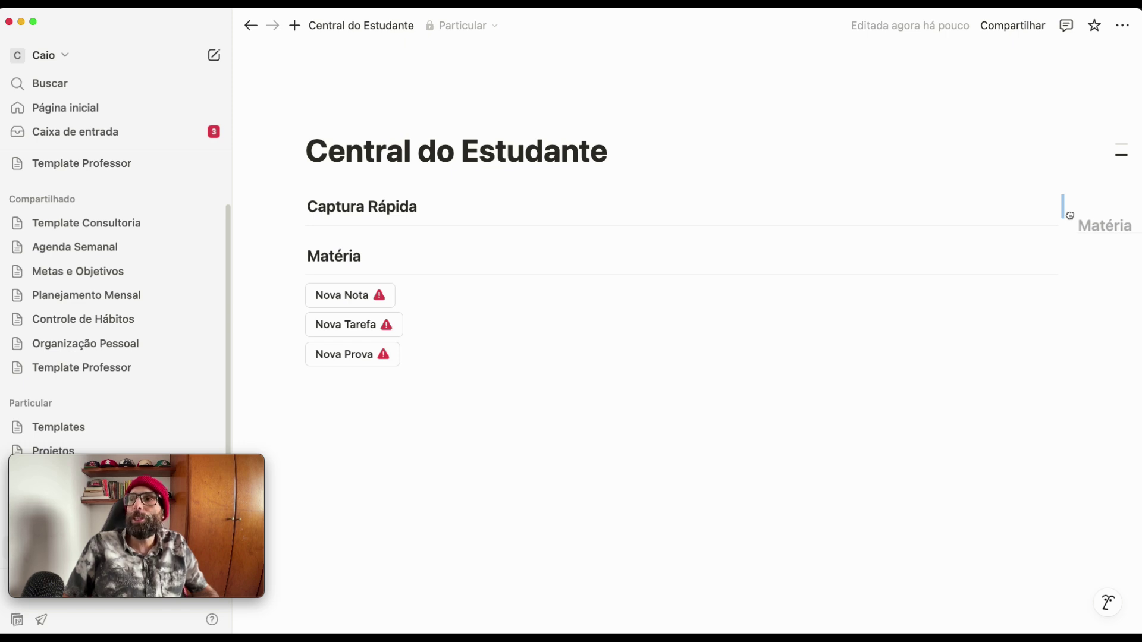
pyautogui.moveTo(1070, 216); pyautogui.dragTo(1069, 215)
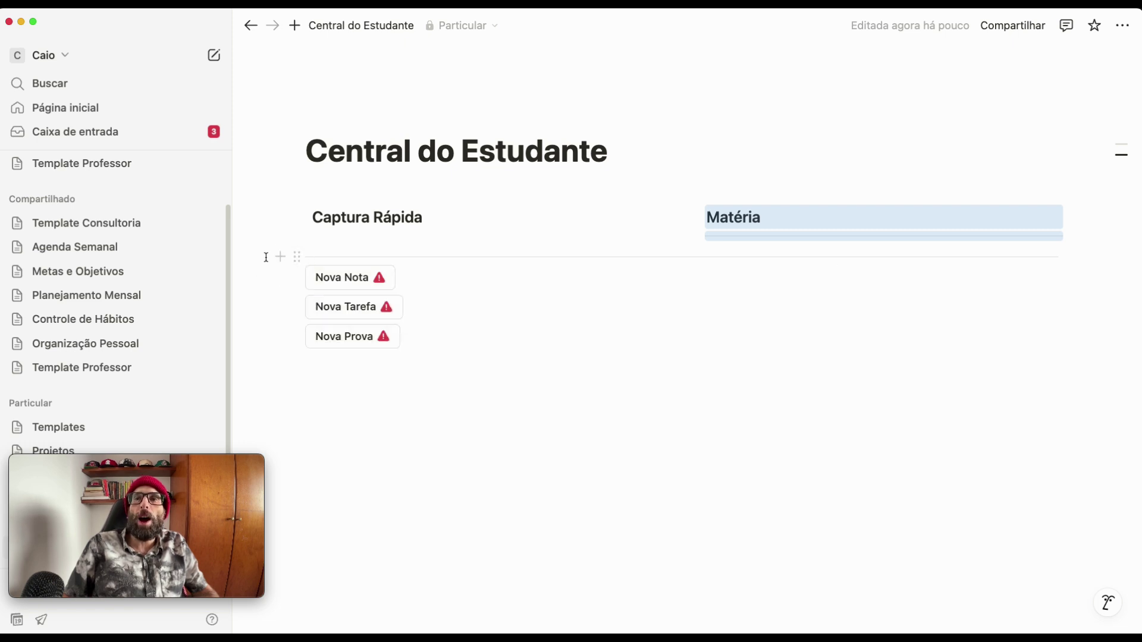
# - Move the three buttons under Captura Rápida and widen the Matéria column
pyautogui.moveTo(252, 254); pyautogui.dragTo(324, 349)
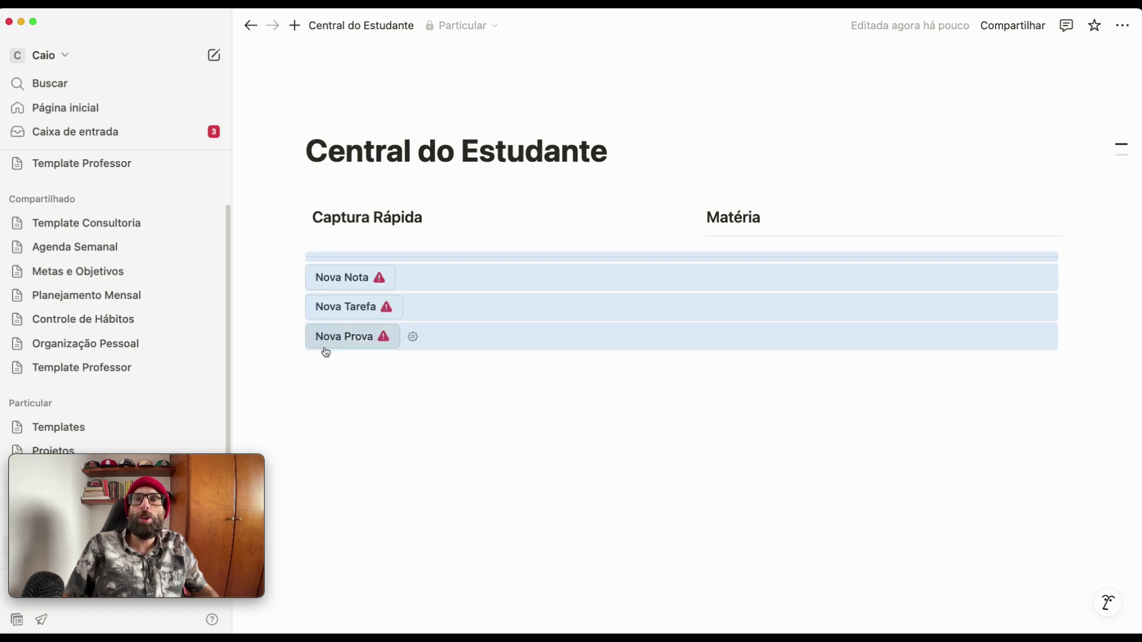
pyautogui.moveTo(318, 261); pyautogui.dragTo(321, 230)
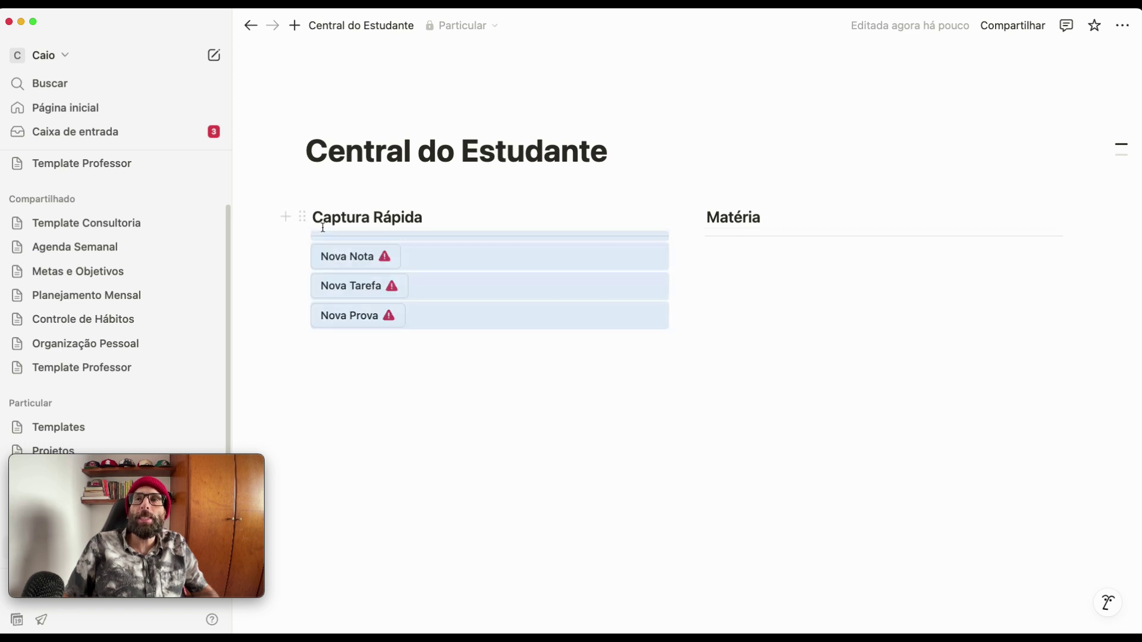
pyautogui.click(756, 374)
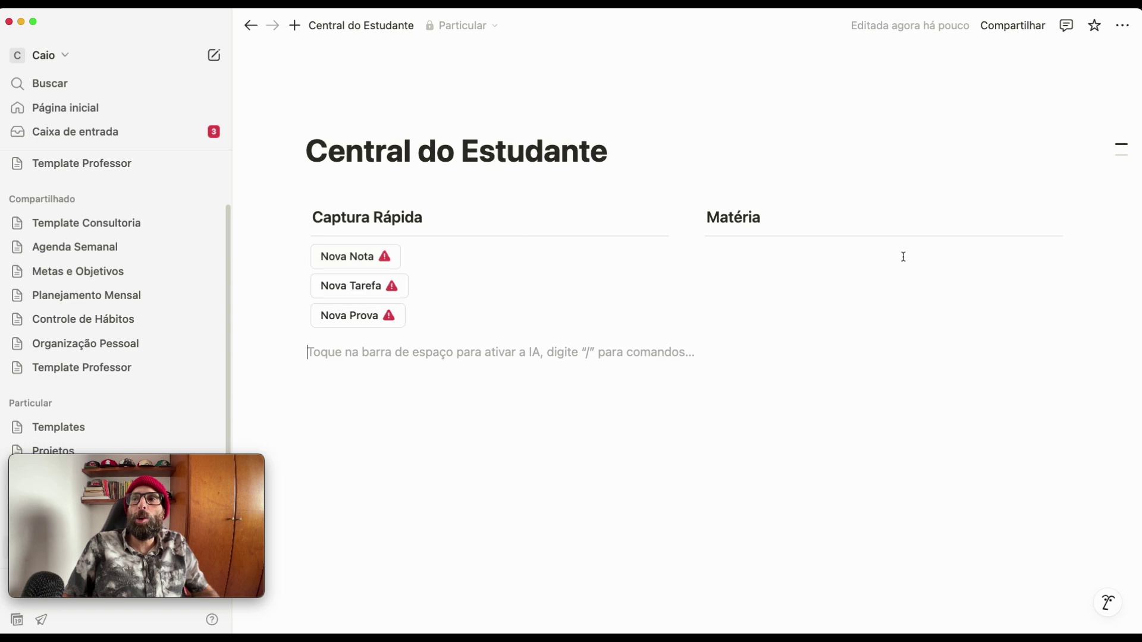
pyautogui.moveTo(684, 268); pyautogui.dragTo(570, 274)
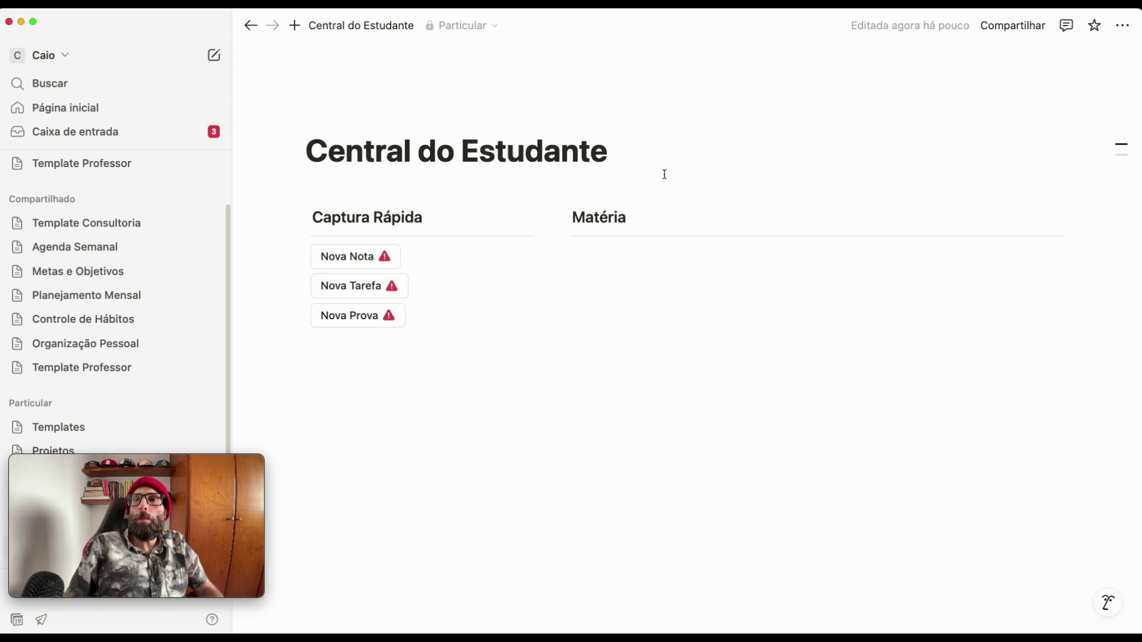
pyautogui.moveTo(615, 183); pyautogui.dragTo(633, 245)
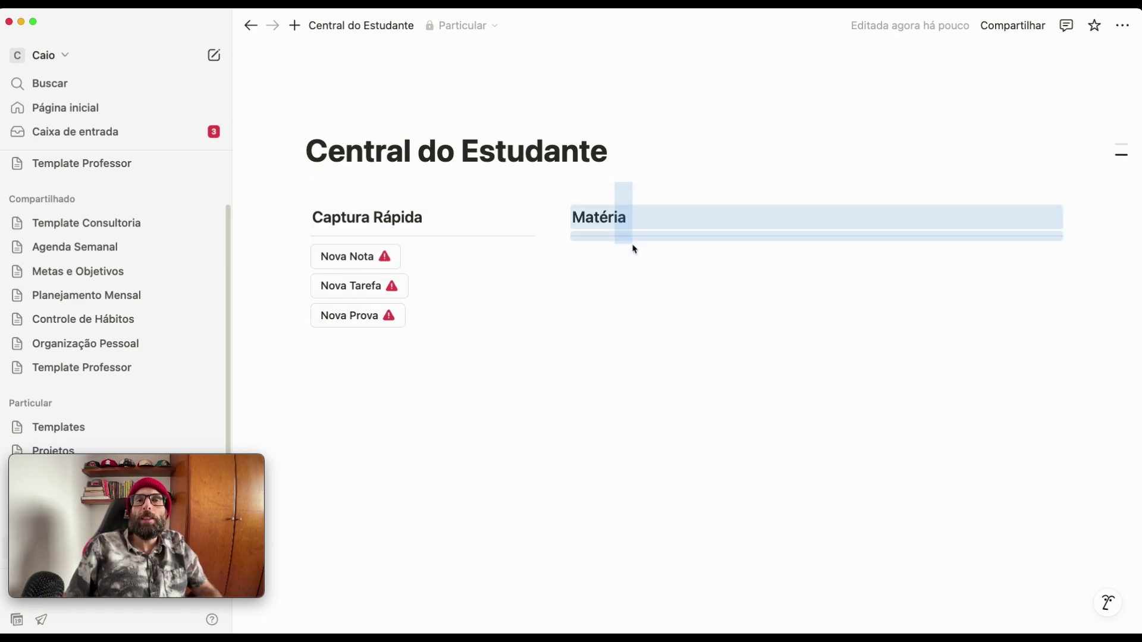
pyautogui.moveTo(633, 249); pyautogui.dragTo(632, 245)
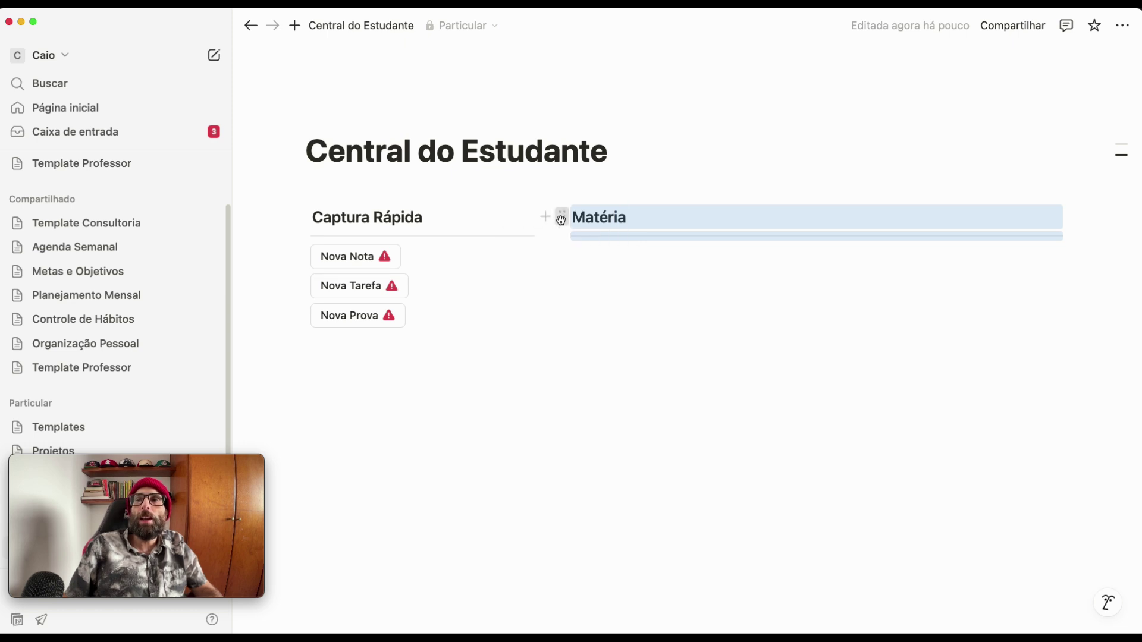
# - Duplicate the Matéria heading and rename the copy to 'Navegação'
pyautogui.click(562, 222)
pyautogui.click(436, 207)
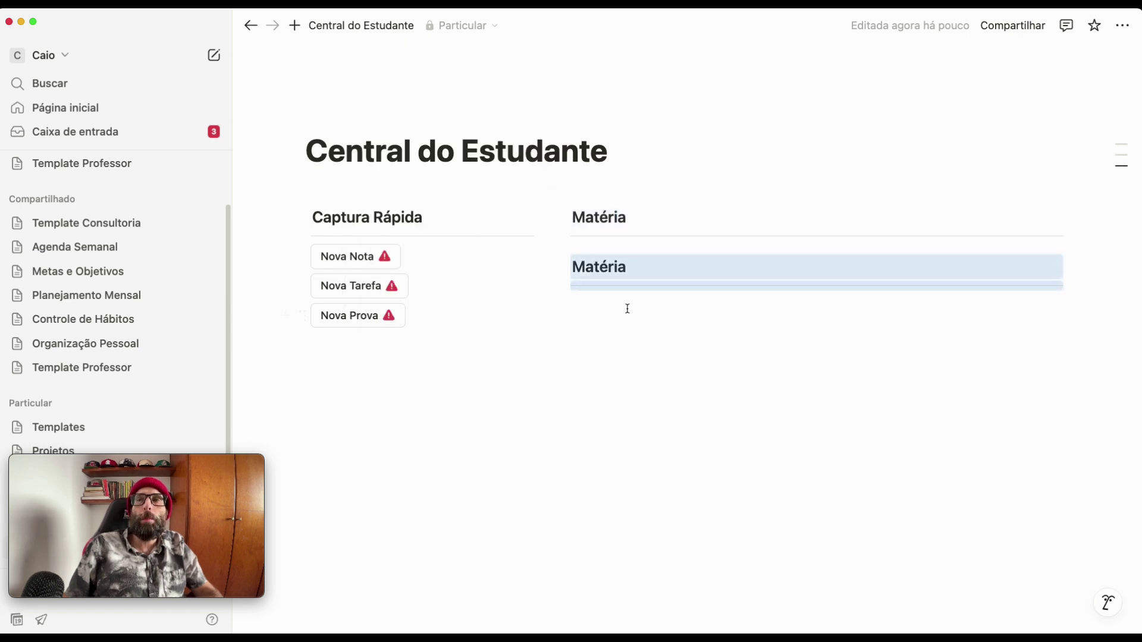
pyautogui.doubleClick(621, 269)
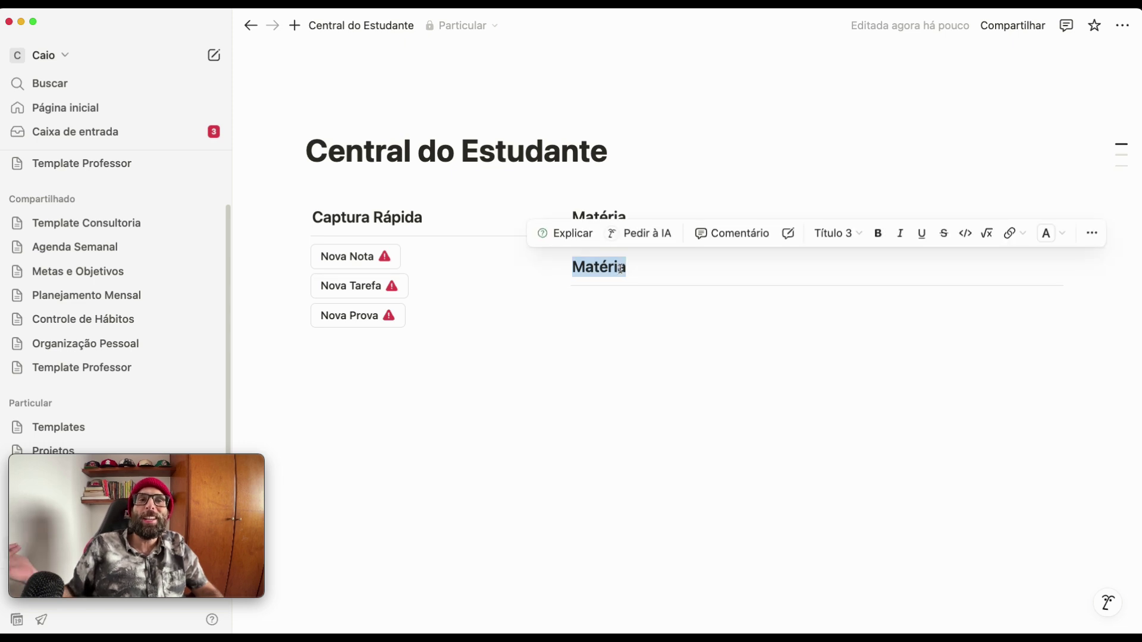
pyautogui.write('Na')
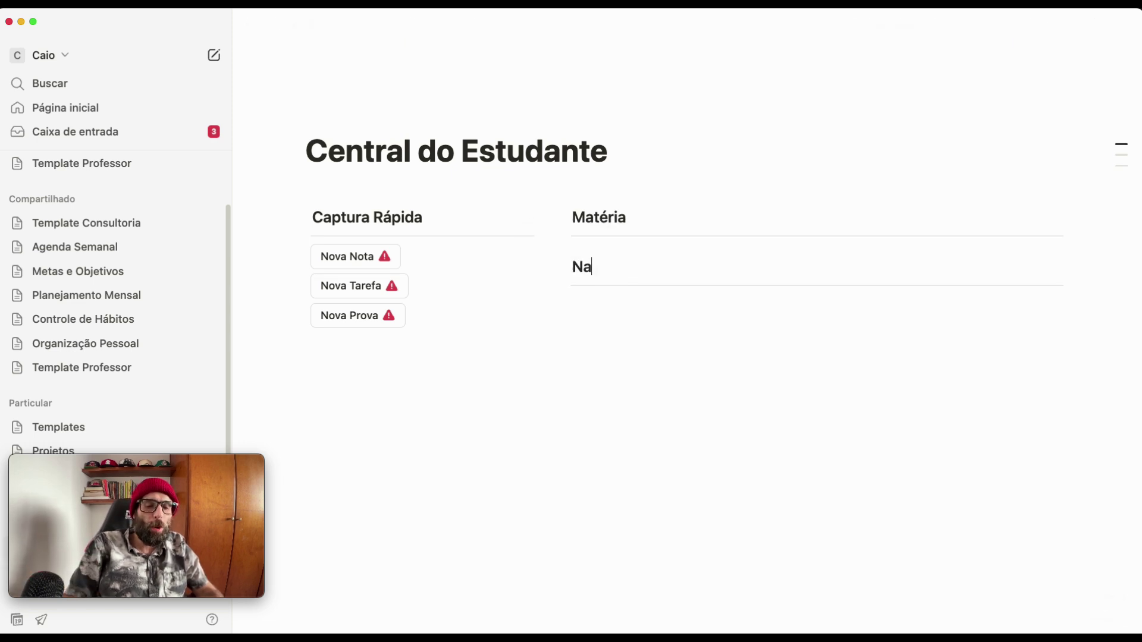
pyautogui.write('vegação')
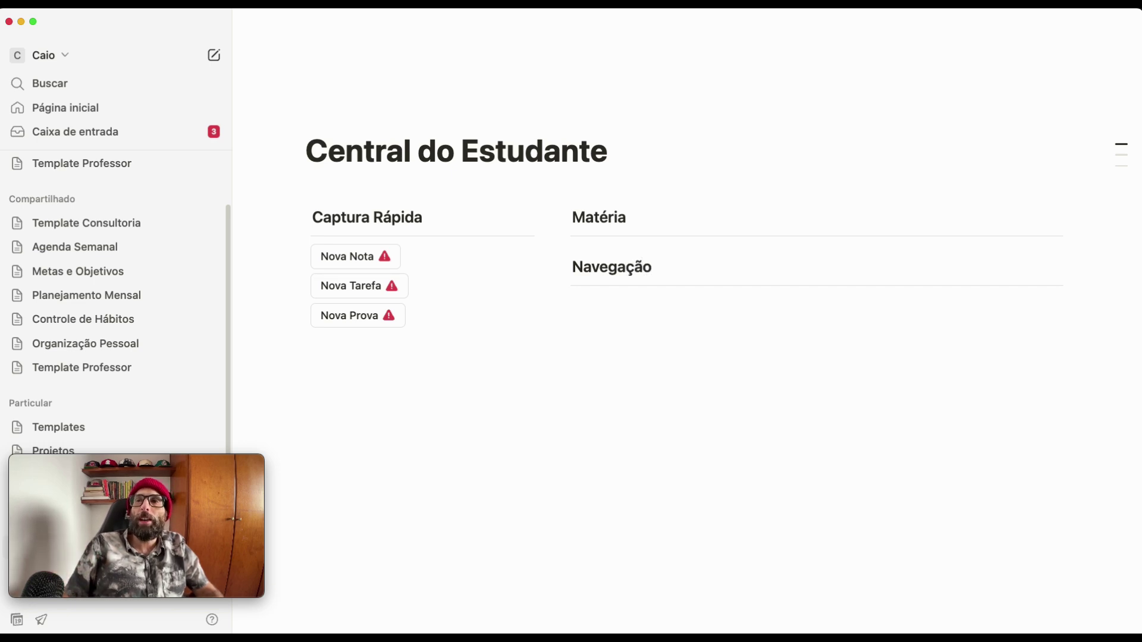
pyautogui.click(589, 250)
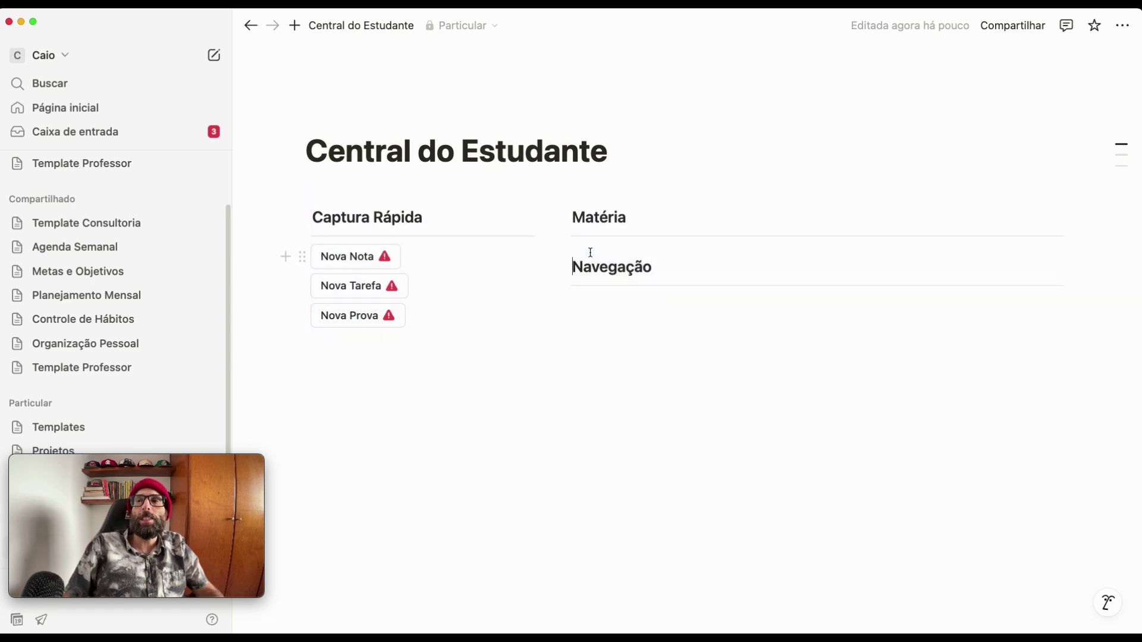
pyautogui.moveTo(591, 245); pyautogui.dragTo(616, 296)
pyautogui.click(617, 295)
pyautogui.moveTo(589, 245); pyautogui.dragTo(614, 291)
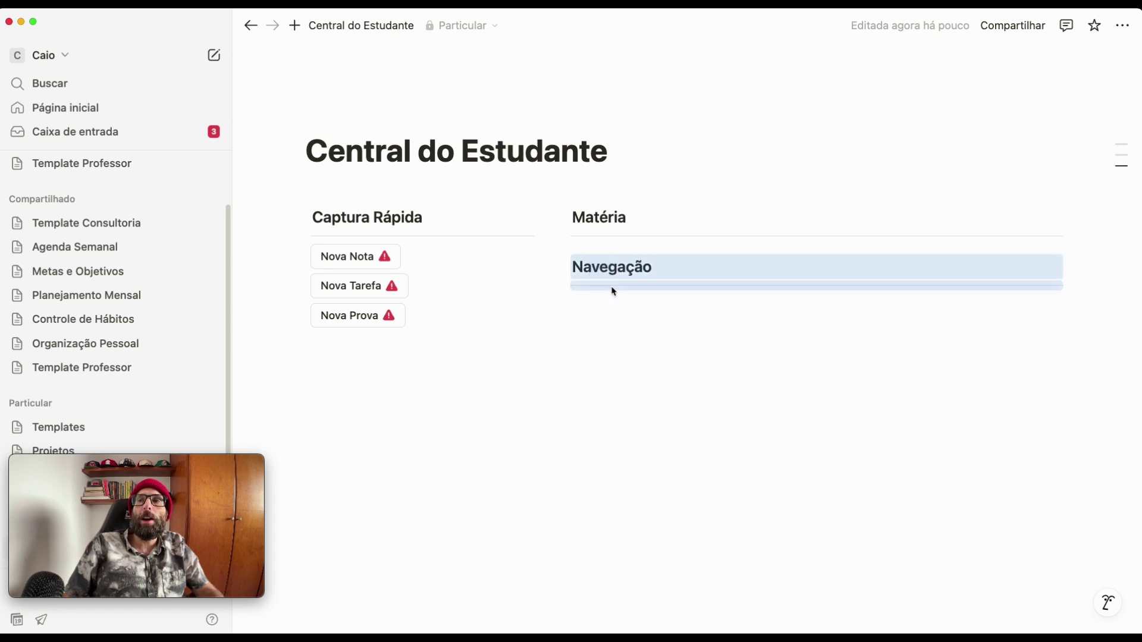
# - Drag the Navegação heading and divider into the left column below Nova Prova
pyautogui.moveTo(562, 267); pyautogui.dragTo(319, 332)
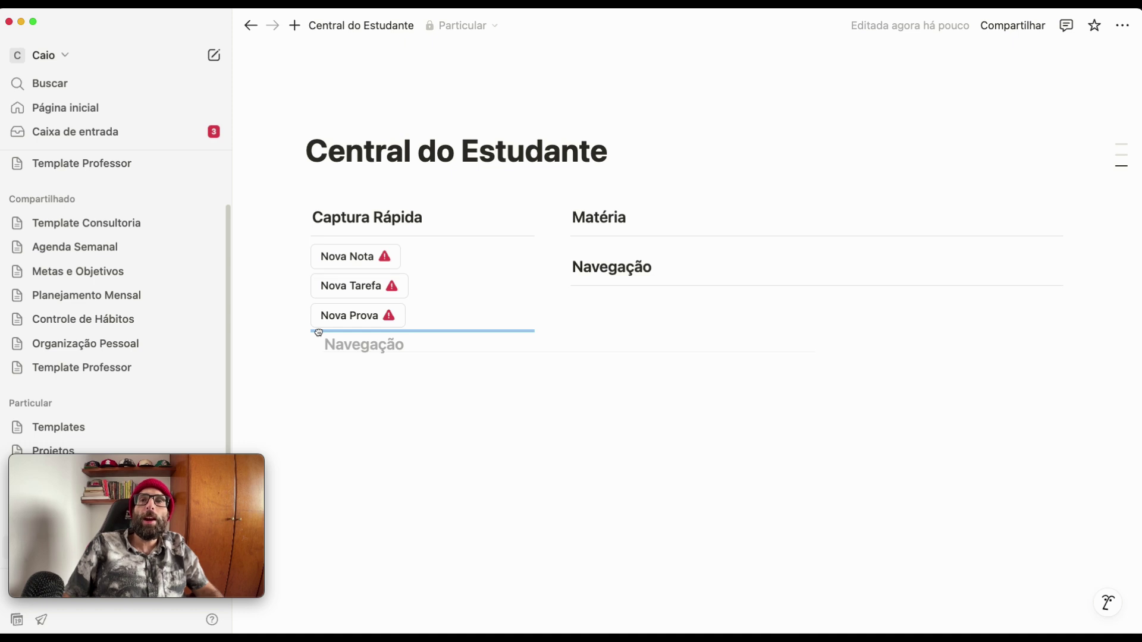
pyautogui.moveTo(319, 333); pyautogui.dragTo(314, 350)
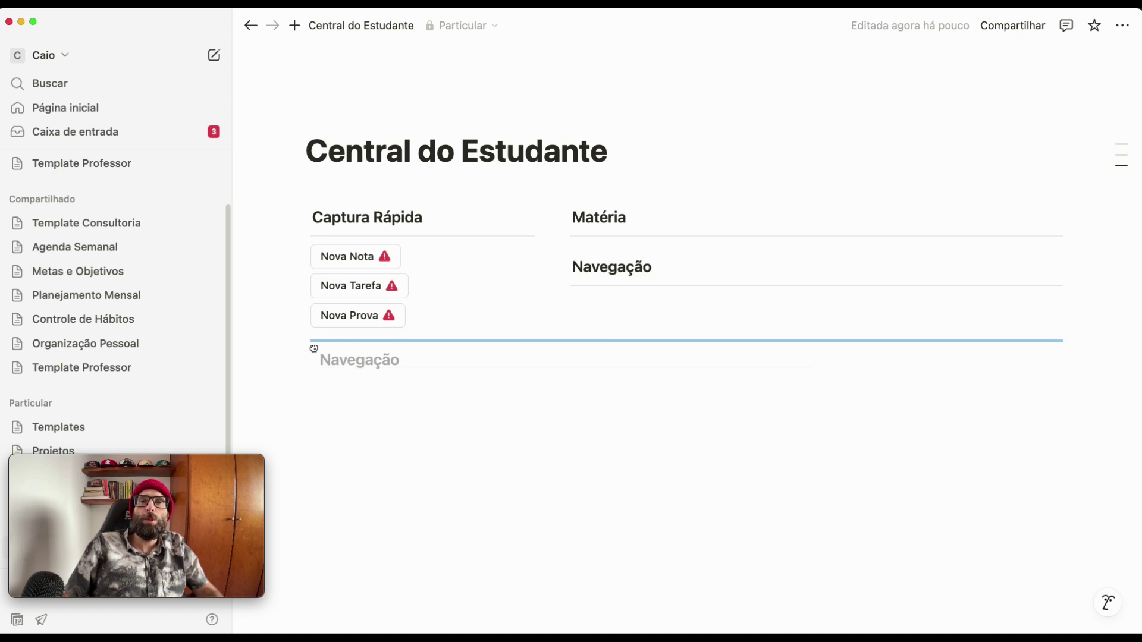
pyautogui.moveTo(314, 349); pyautogui.dragTo(314, 335)
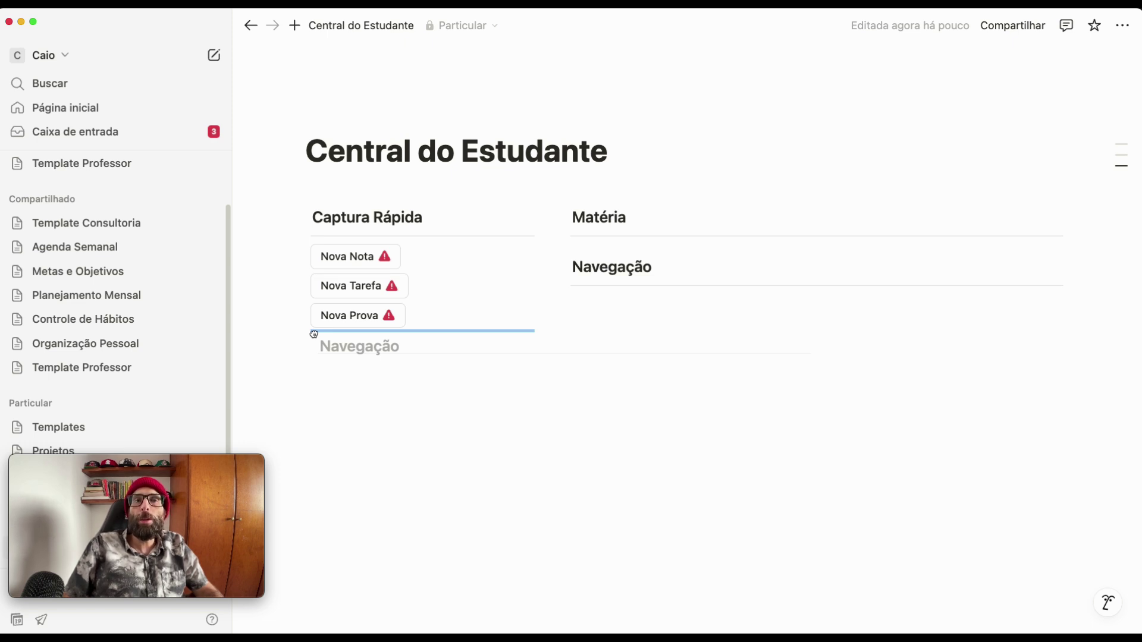
pyautogui.moveTo(314, 333); pyautogui.dragTo(315, 338)
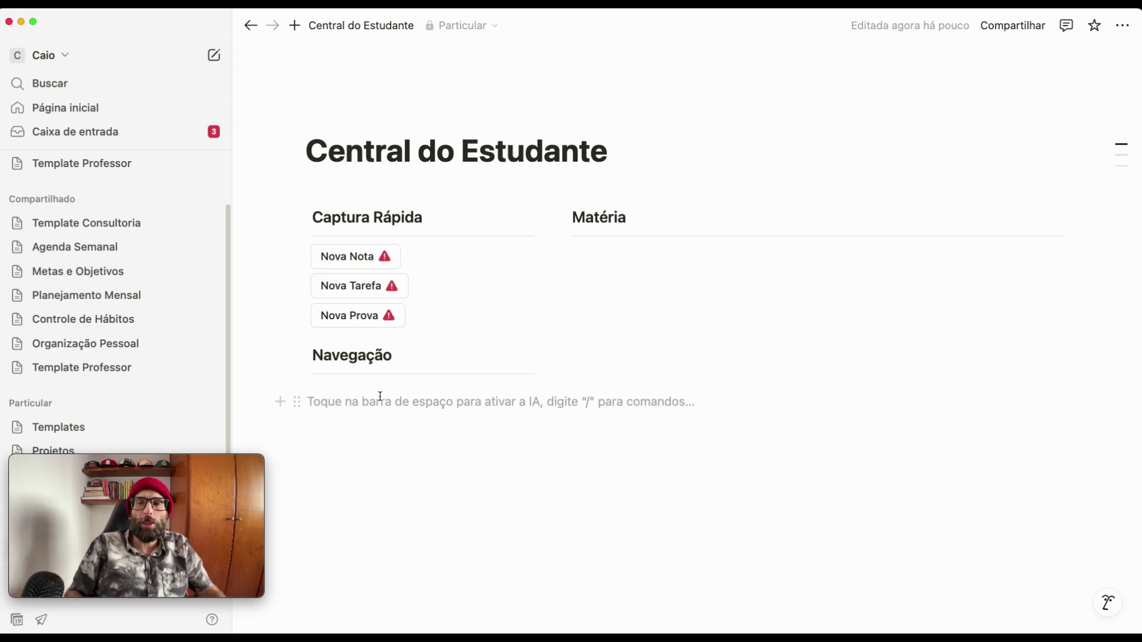
# - Insert a full-width sub-page via /p and title it 'Caixa de Entrada'
pyautogui.write('/')
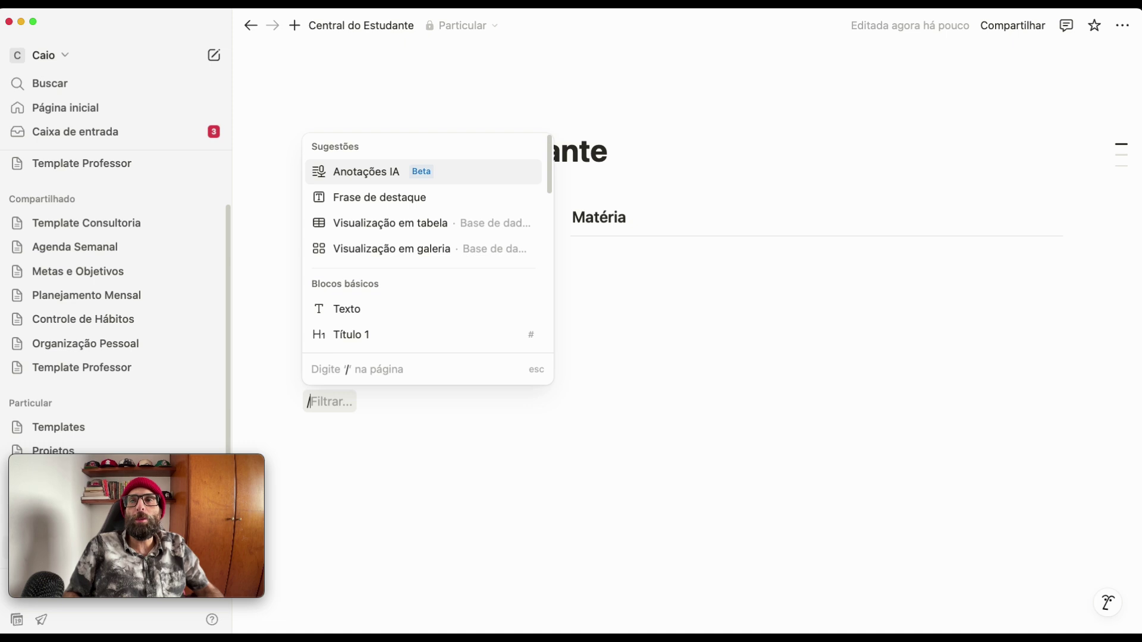
pyautogui.write('p')
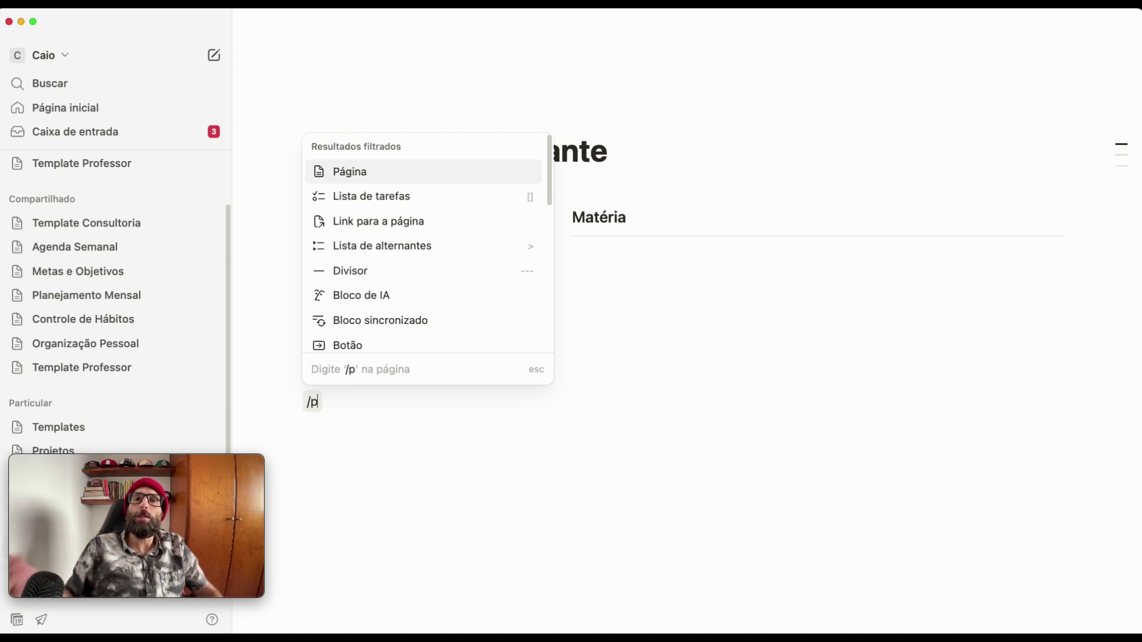
pyautogui.click(364, 179)
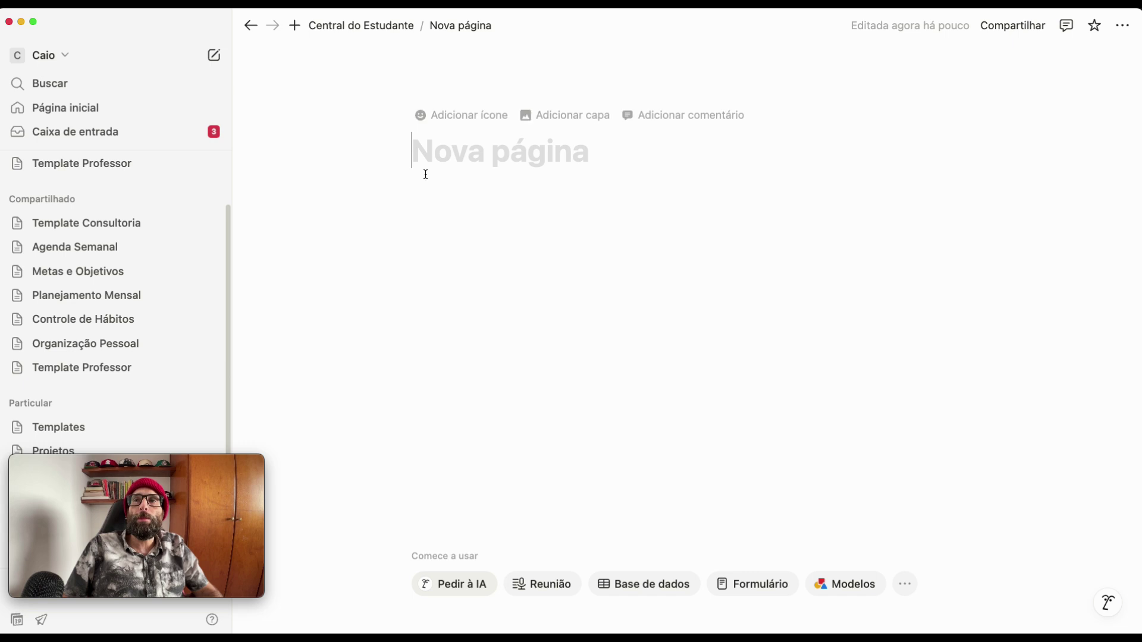
pyautogui.click(1122, 28)
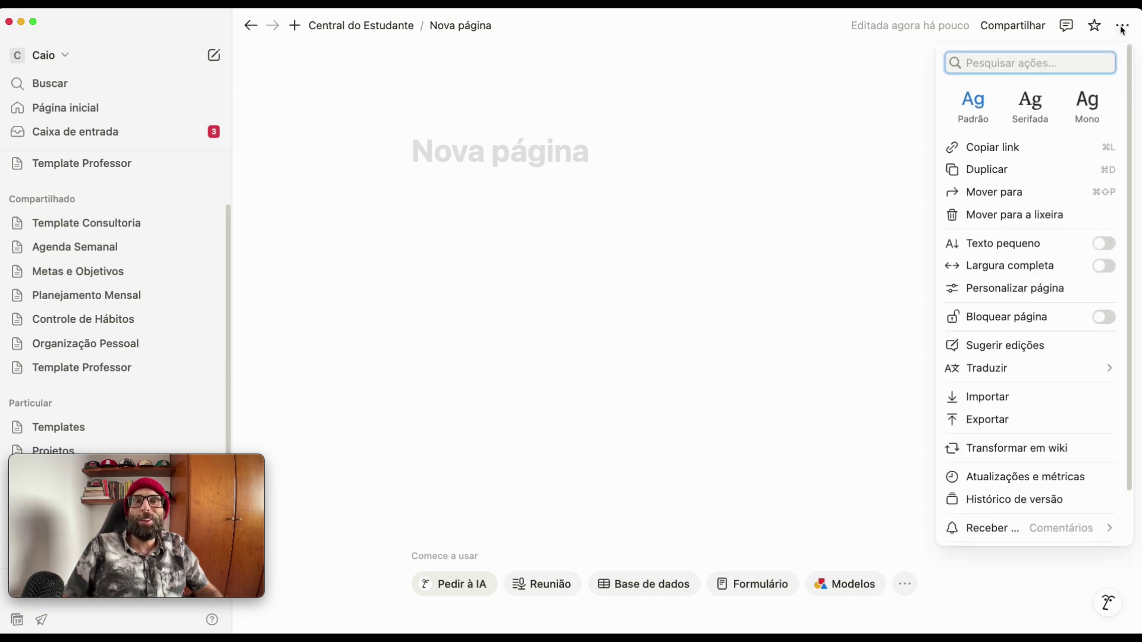
pyautogui.click(1102, 267)
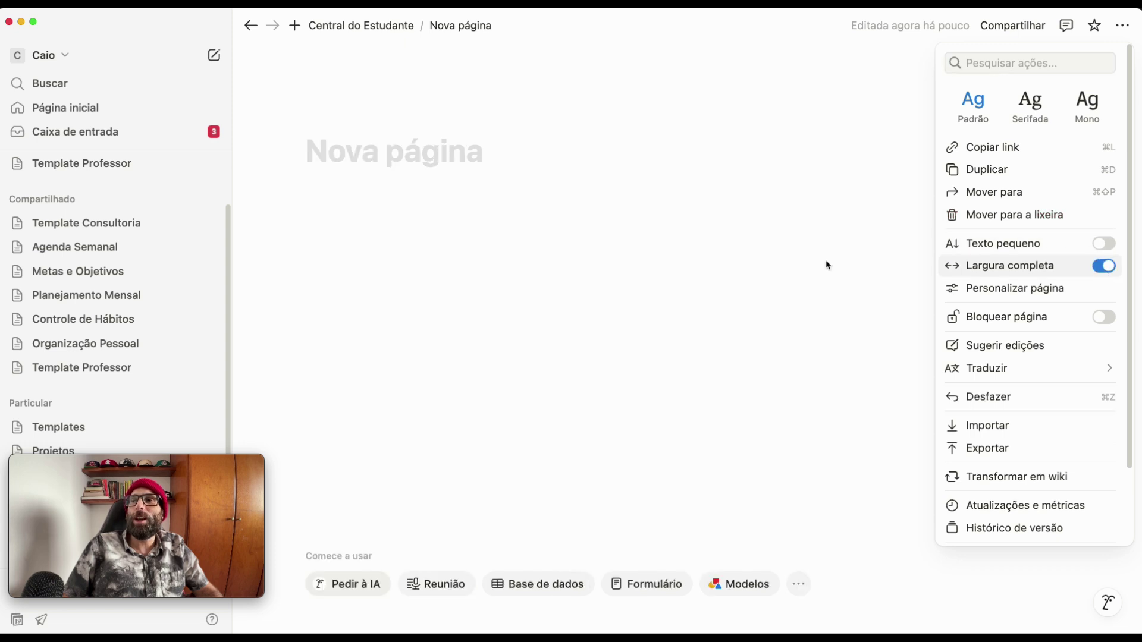
pyautogui.click(412, 280)
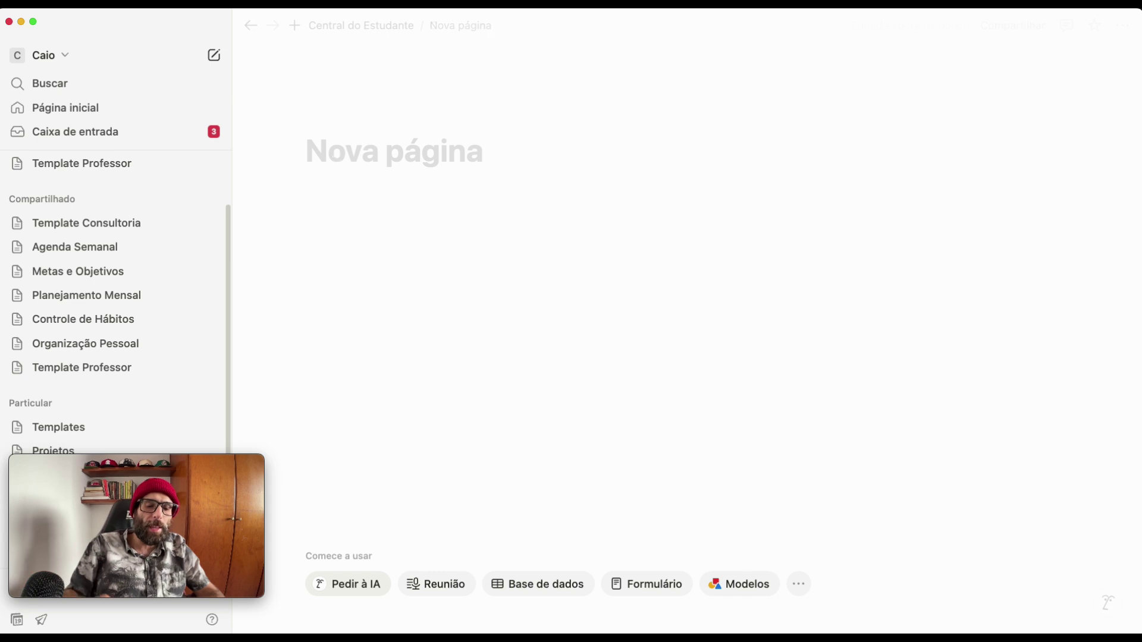
pyautogui.write('Caixa de Entrada')
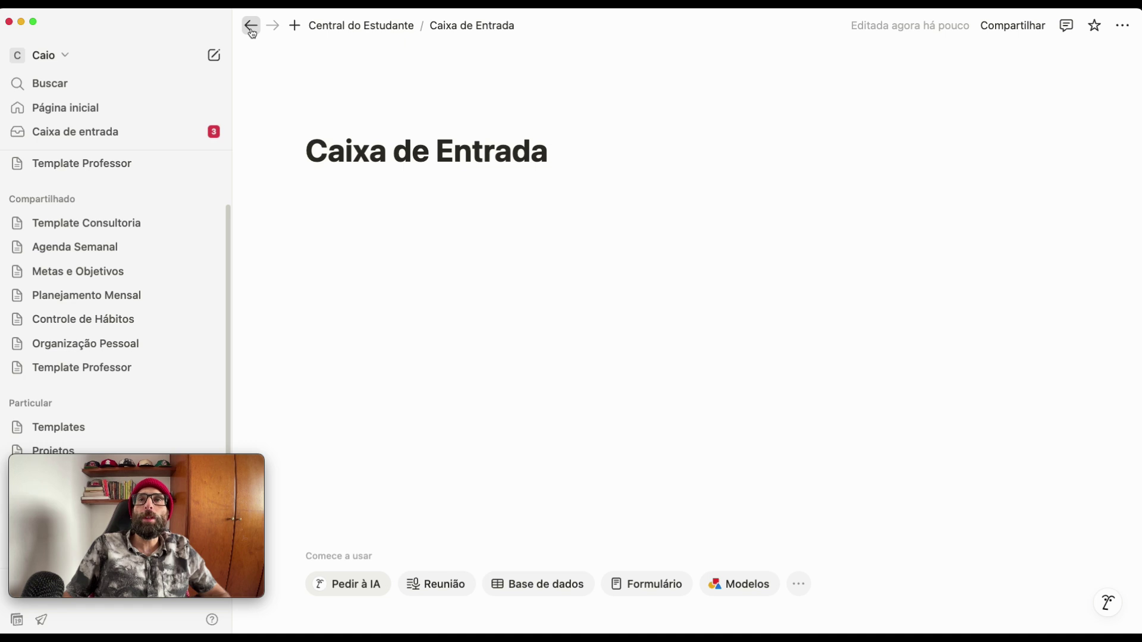
# - Give the Caixa de Entrada page the green inbox-tray icon from the Ícones set
pyautogui.moveTo(318, 131)
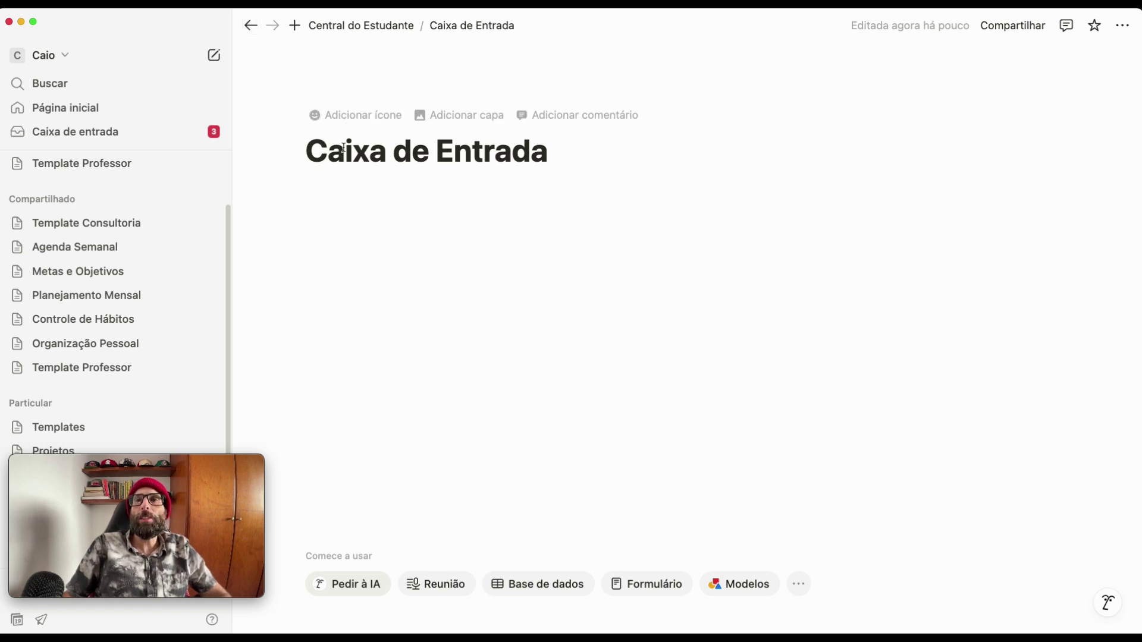
pyautogui.click(364, 128)
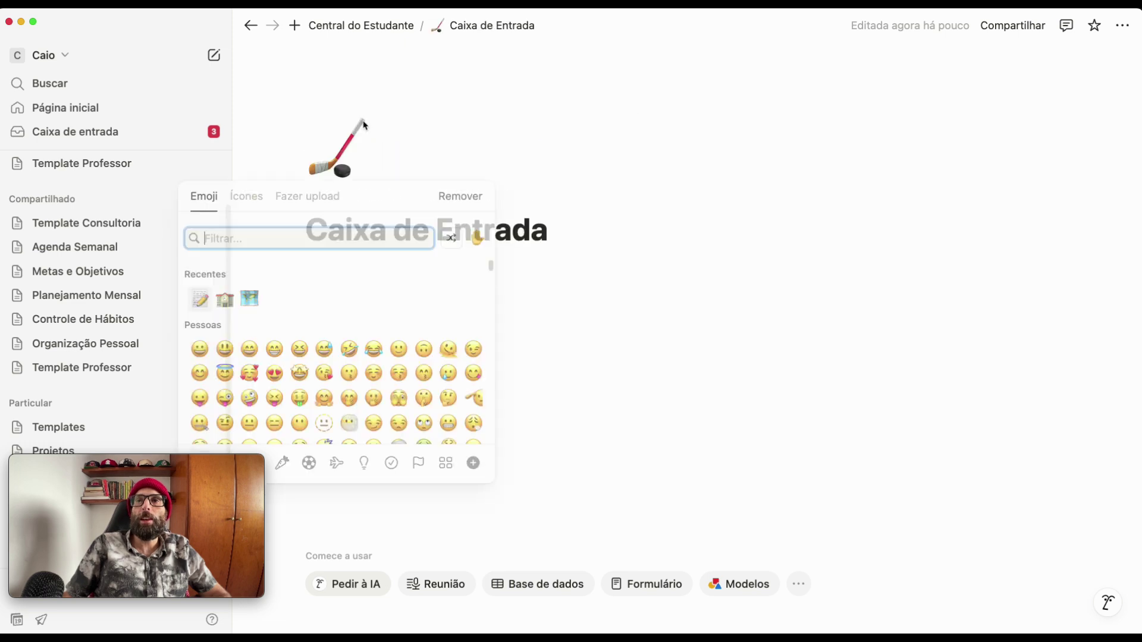
pyautogui.click(244, 199)
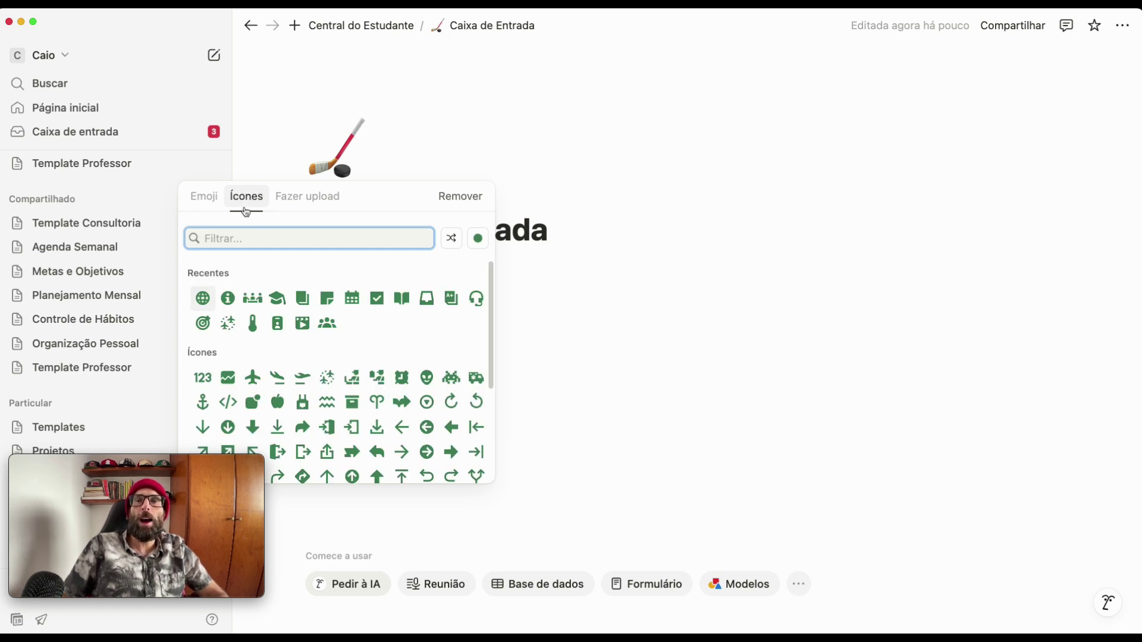
pyautogui.click(427, 300)
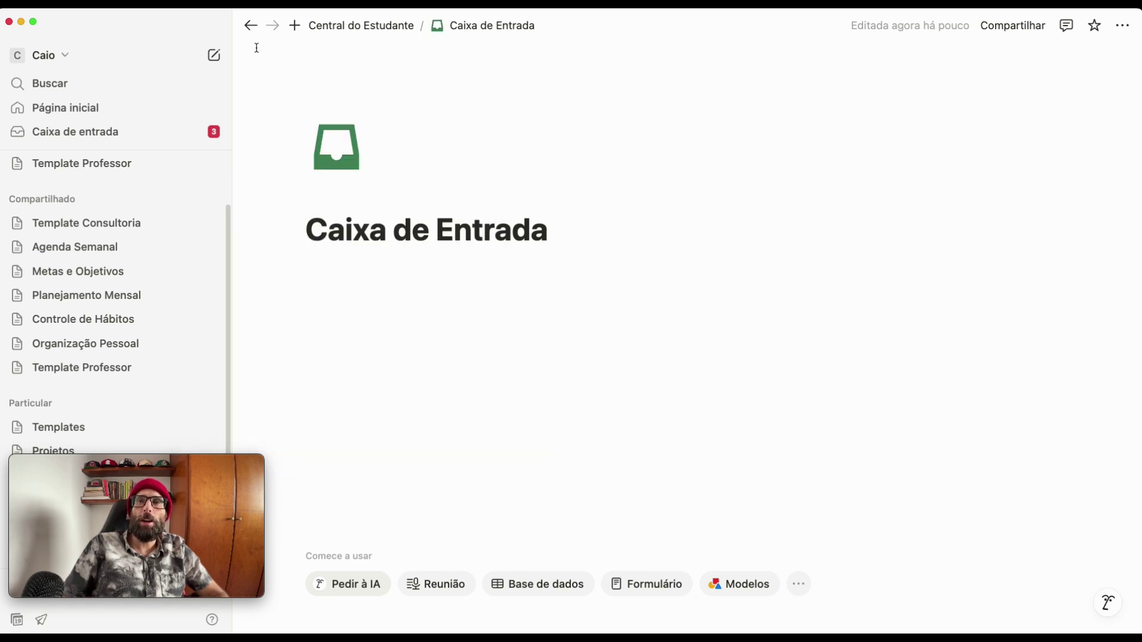
pyautogui.click(335, 162)
pyautogui.scroll(-5, 353, 380)
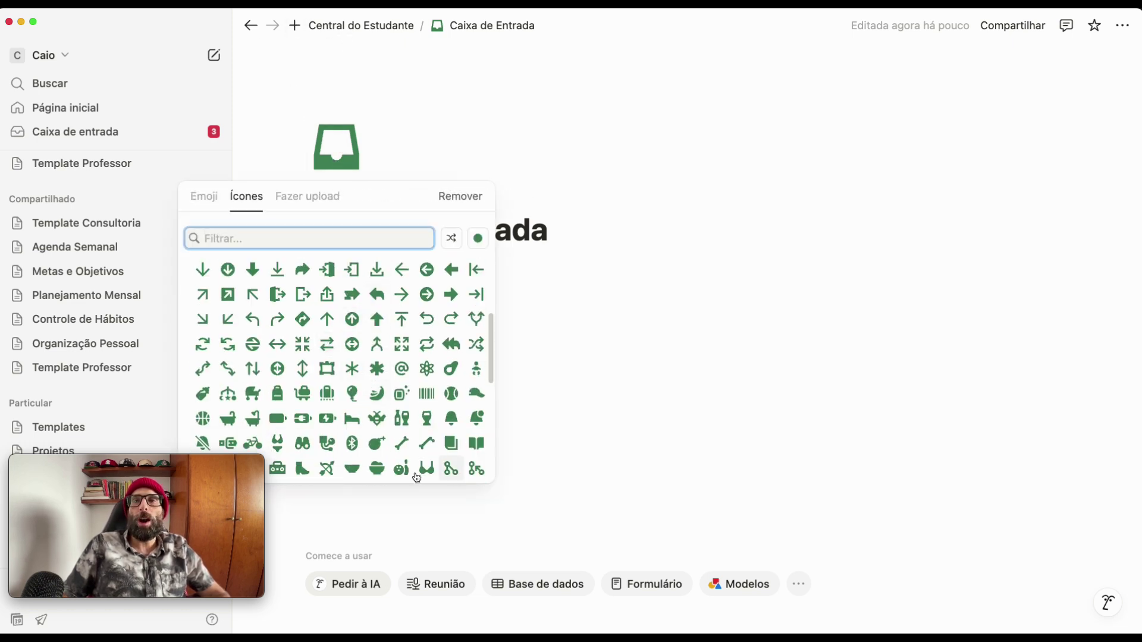
pyautogui.scroll(5, 313, 304)
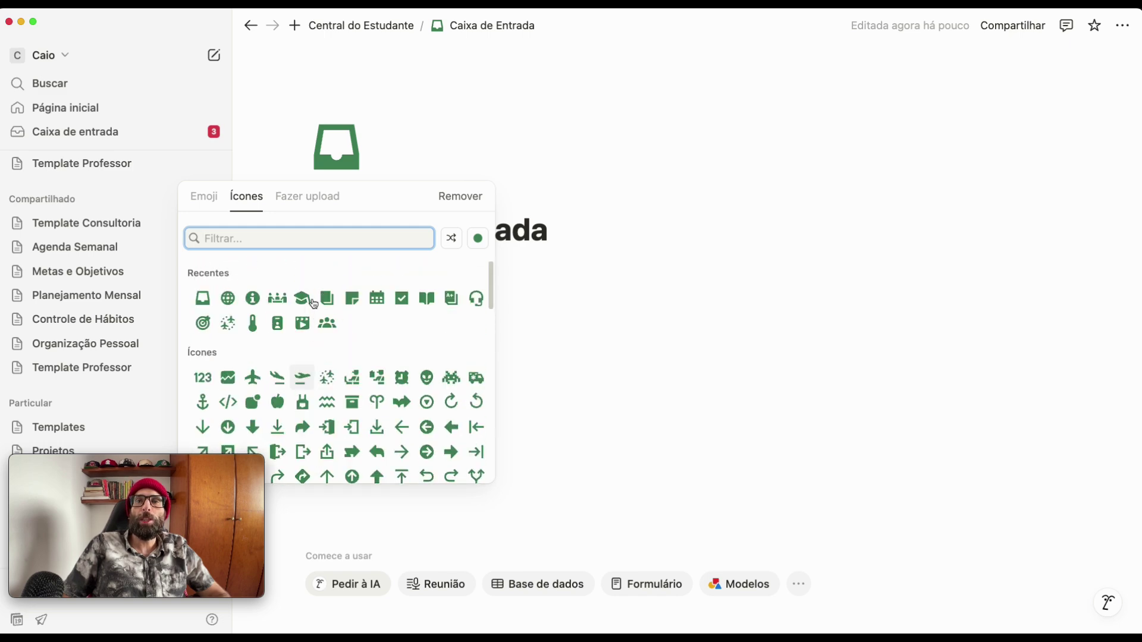
pyautogui.click(737, 321)
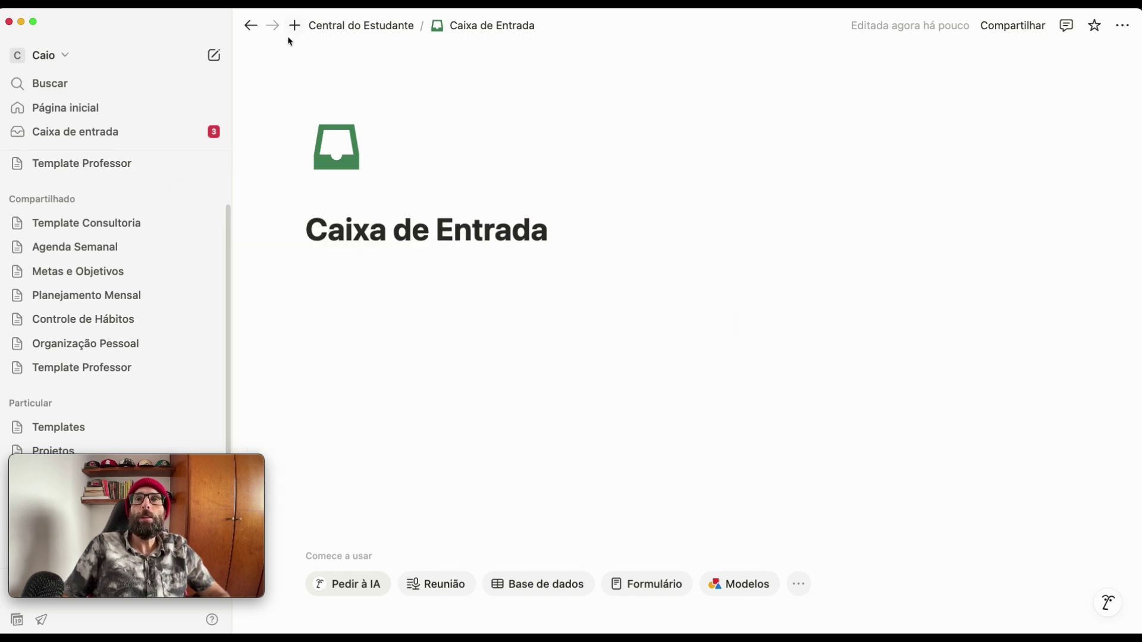
# - Move the Caixa de Entrada link under Navegação and narrow that column to widen Matéria
pyautogui.click(251, 30)
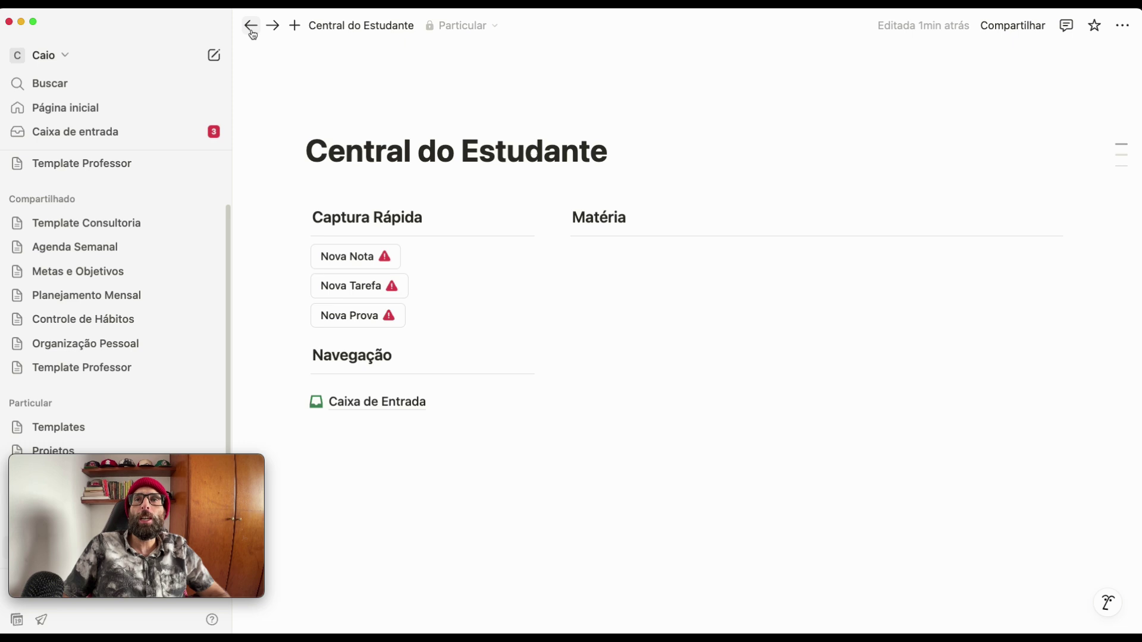
pyautogui.moveTo(336, 407)
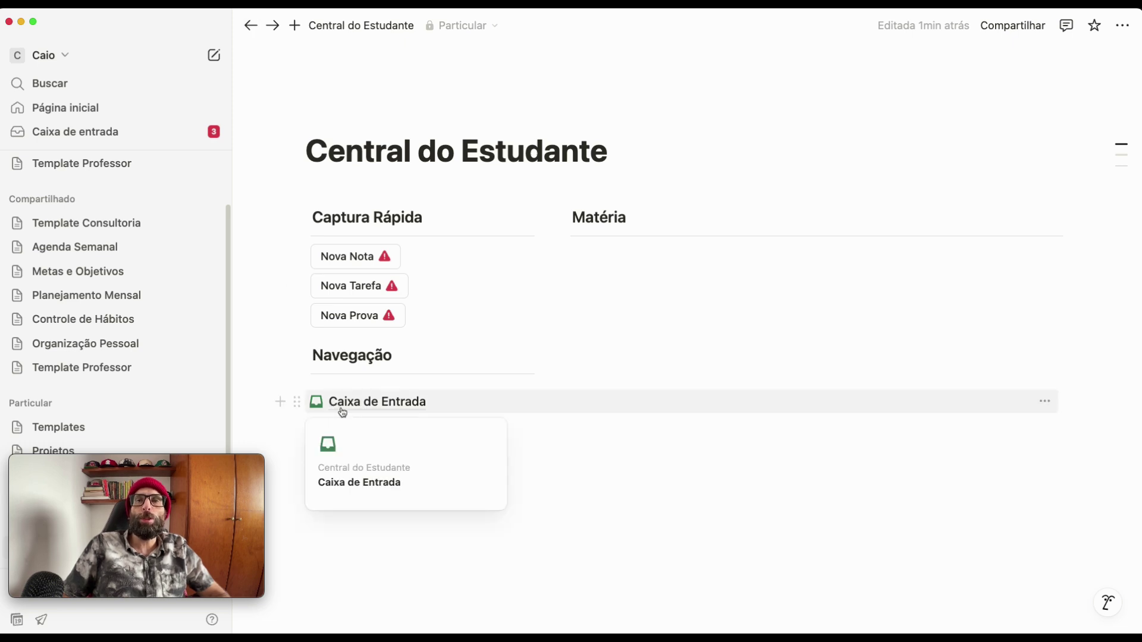
pyautogui.click(295, 403)
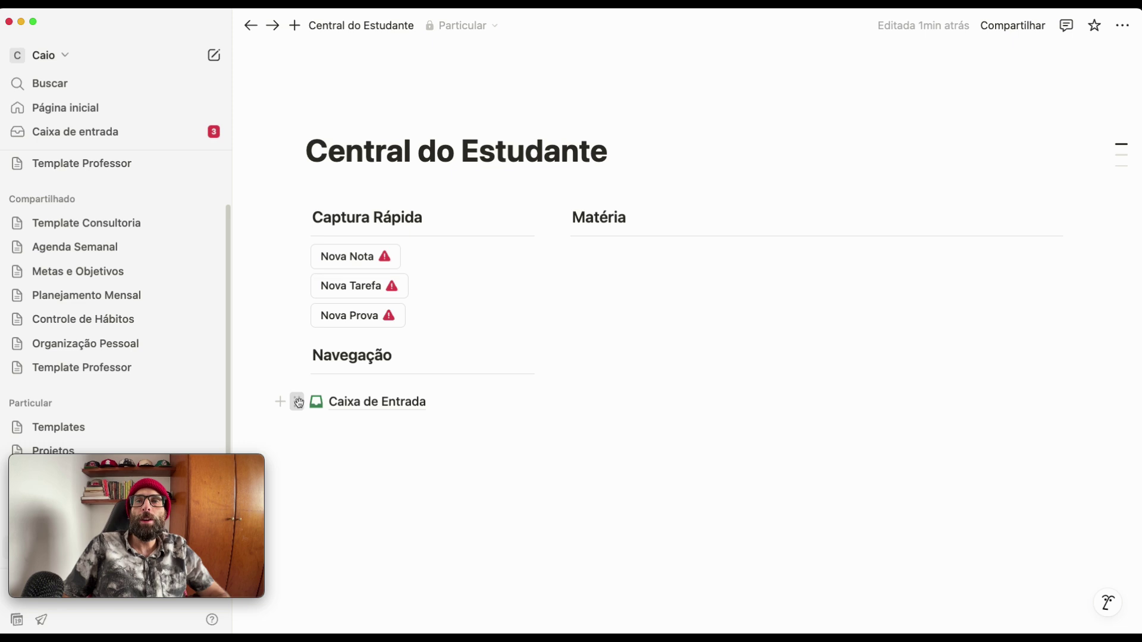
pyautogui.click(298, 402)
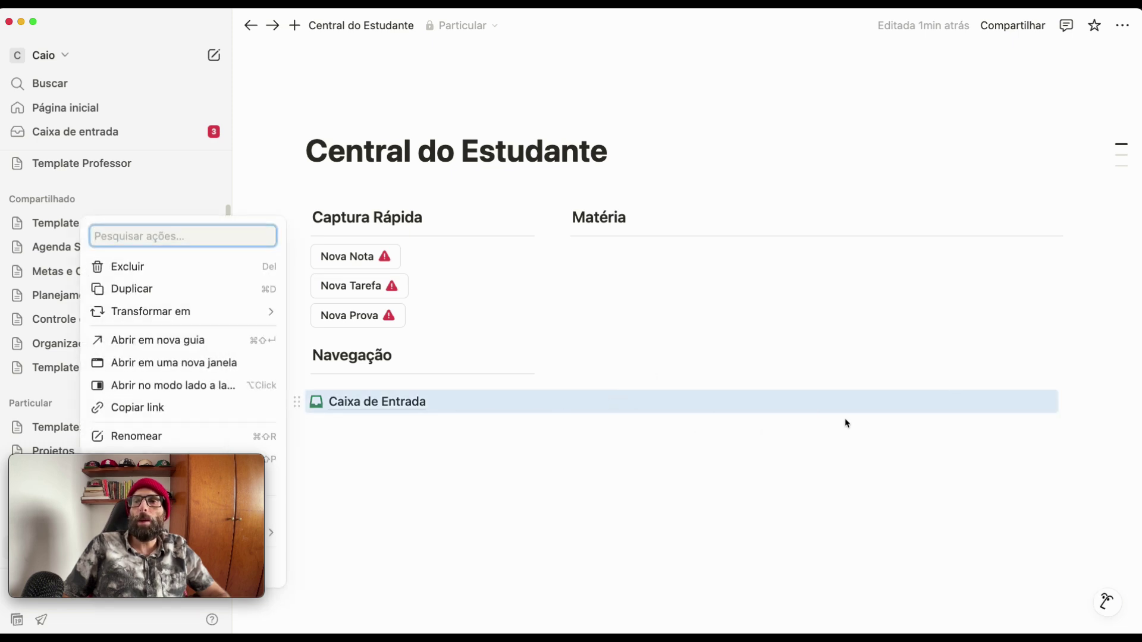
pyautogui.press('Escape')
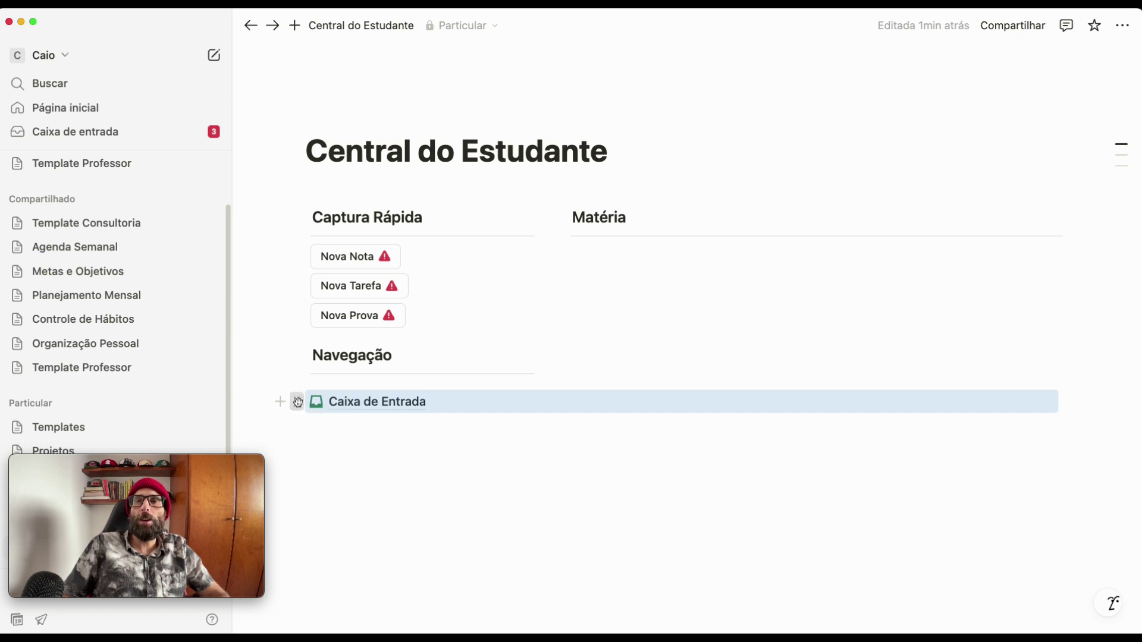
pyautogui.moveTo(298, 403); pyautogui.dragTo(320, 383)
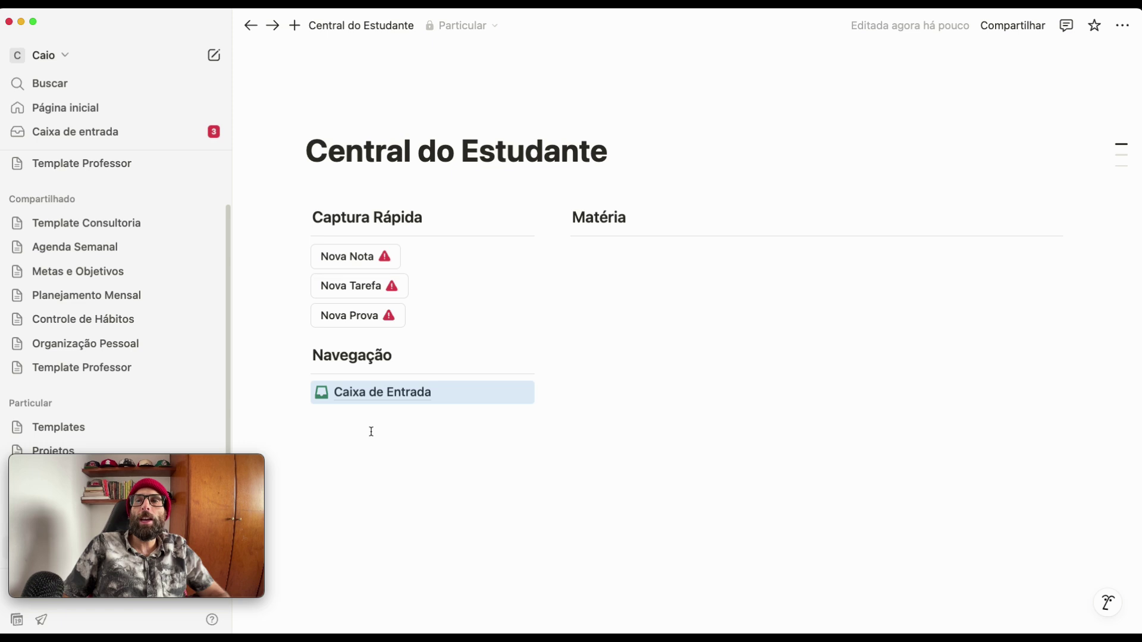
pyautogui.moveTo(549, 381); pyautogui.dragTo(467, 381)
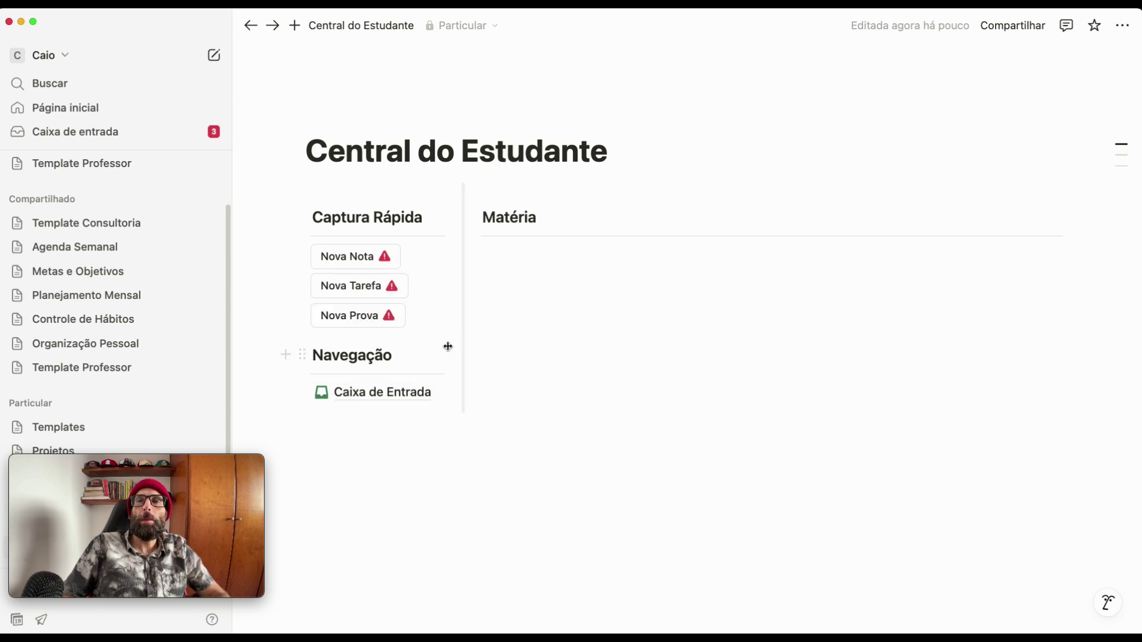
pyautogui.moveTo(463, 331); pyautogui.dragTo(490, 324)
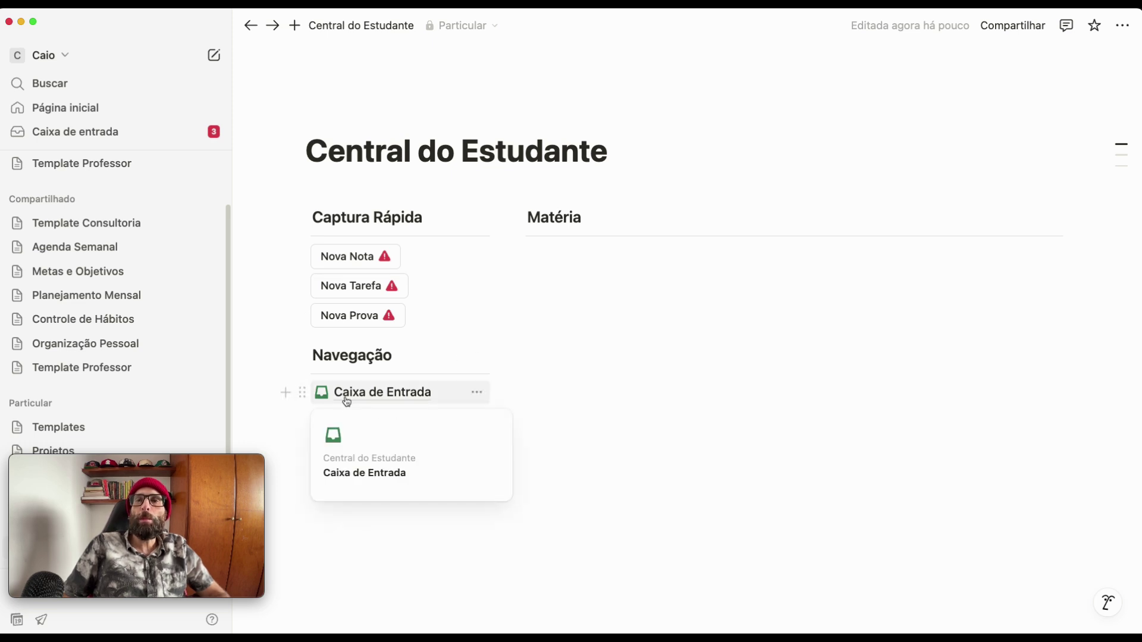
# - Duplicate the Caixa de Entrada link five times, making copies (1) to (5), and open copy (1)
pyautogui.click(302, 394)
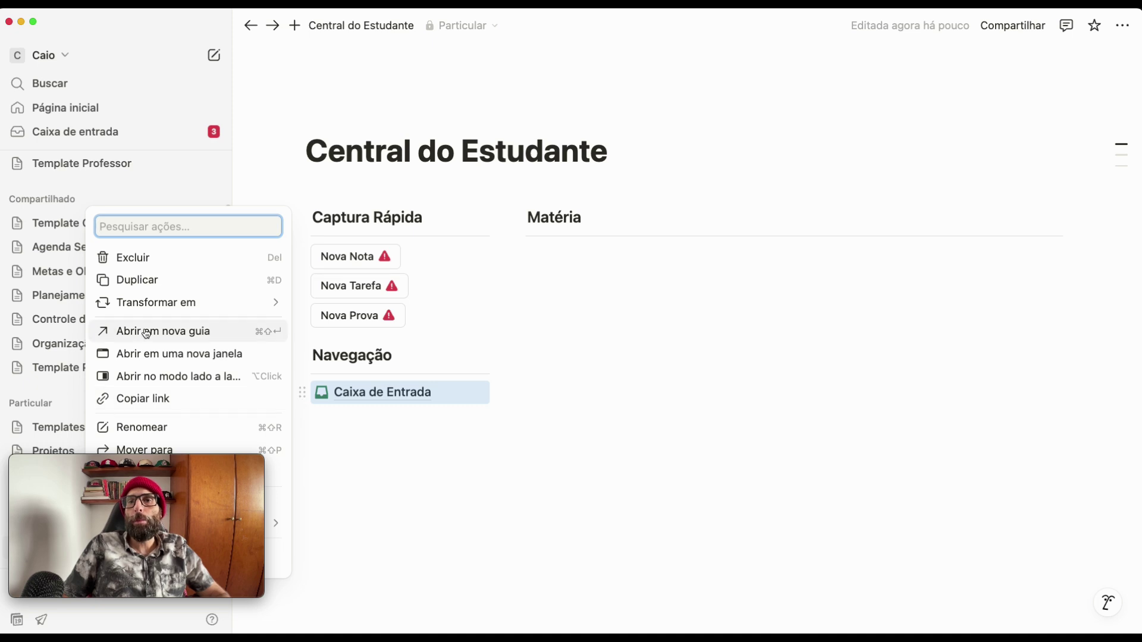
pyautogui.click(151, 286)
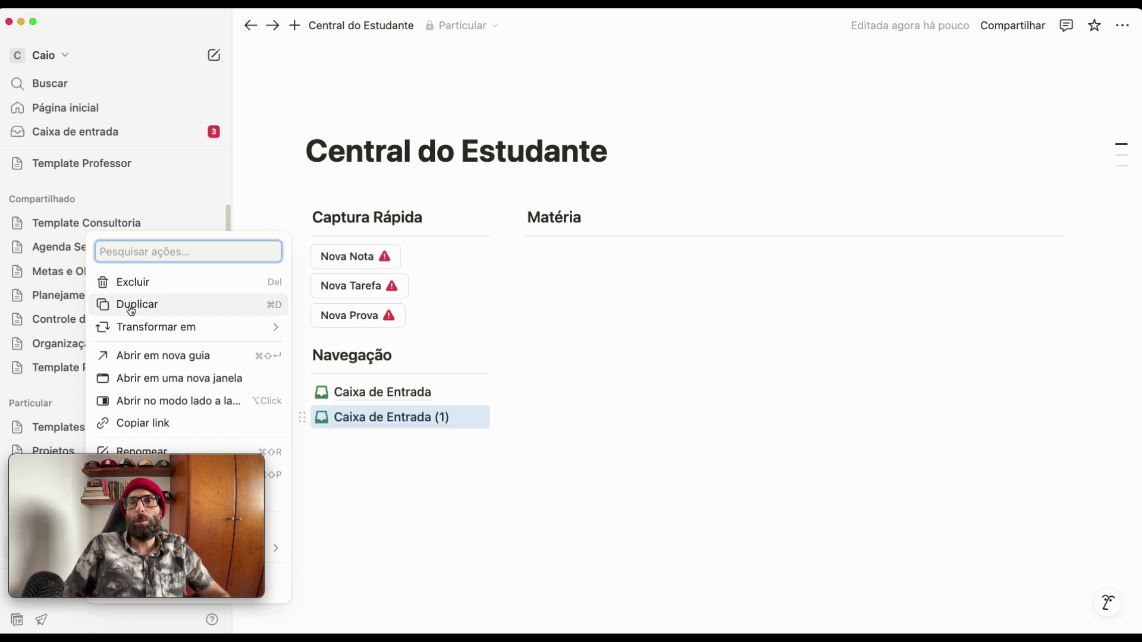
pyautogui.click(135, 305)
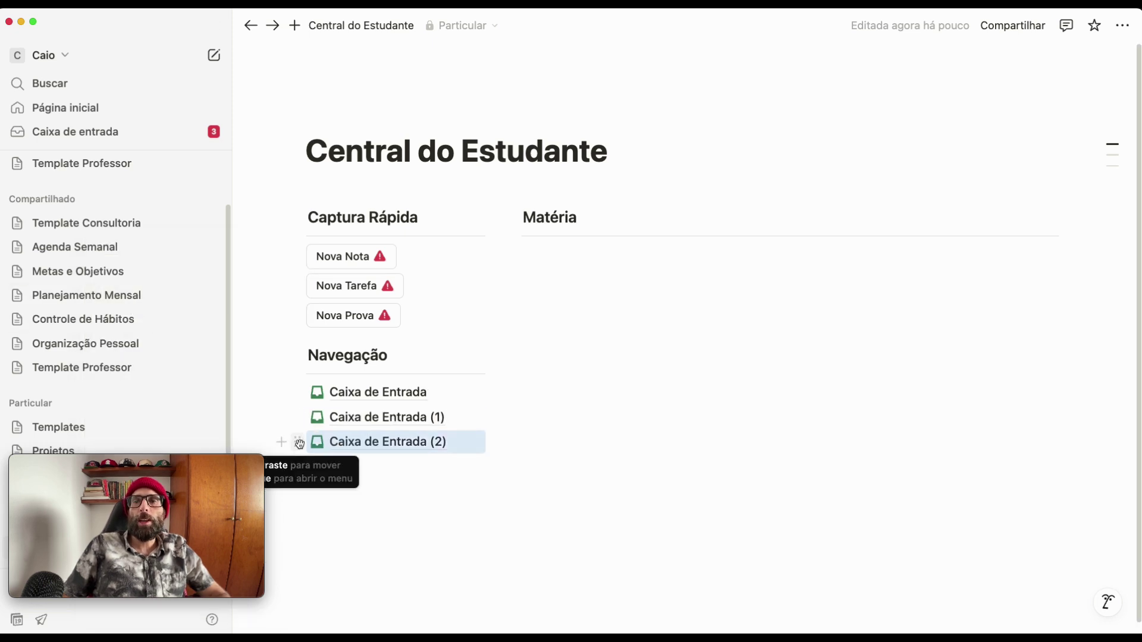
pyautogui.click(299, 443)
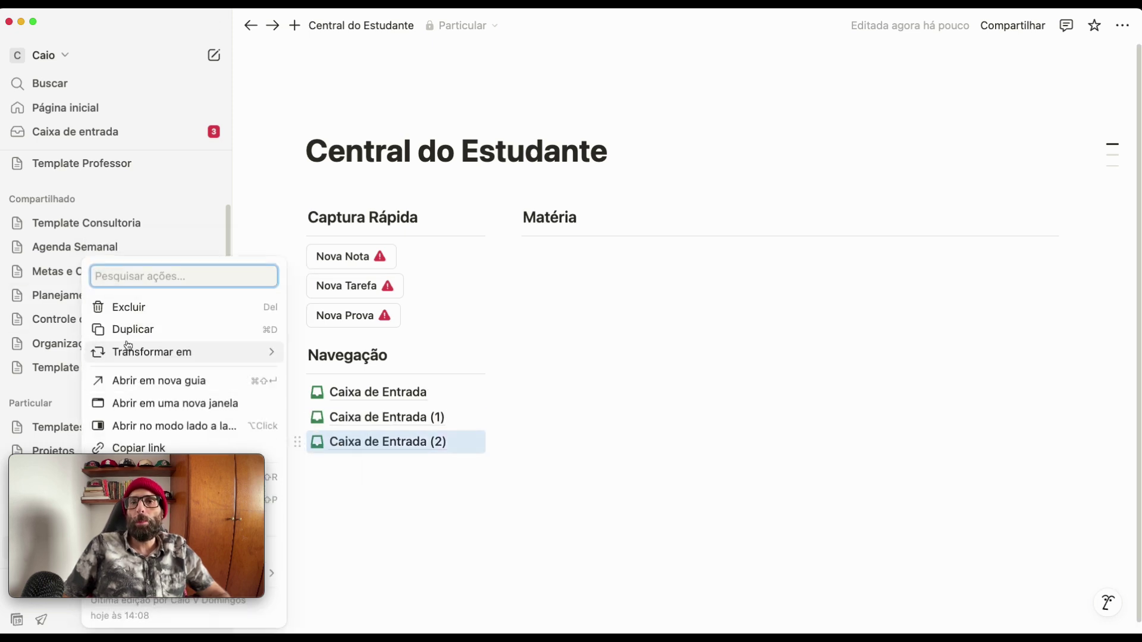
pyautogui.click(127, 333)
pyautogui.click(296, 465)
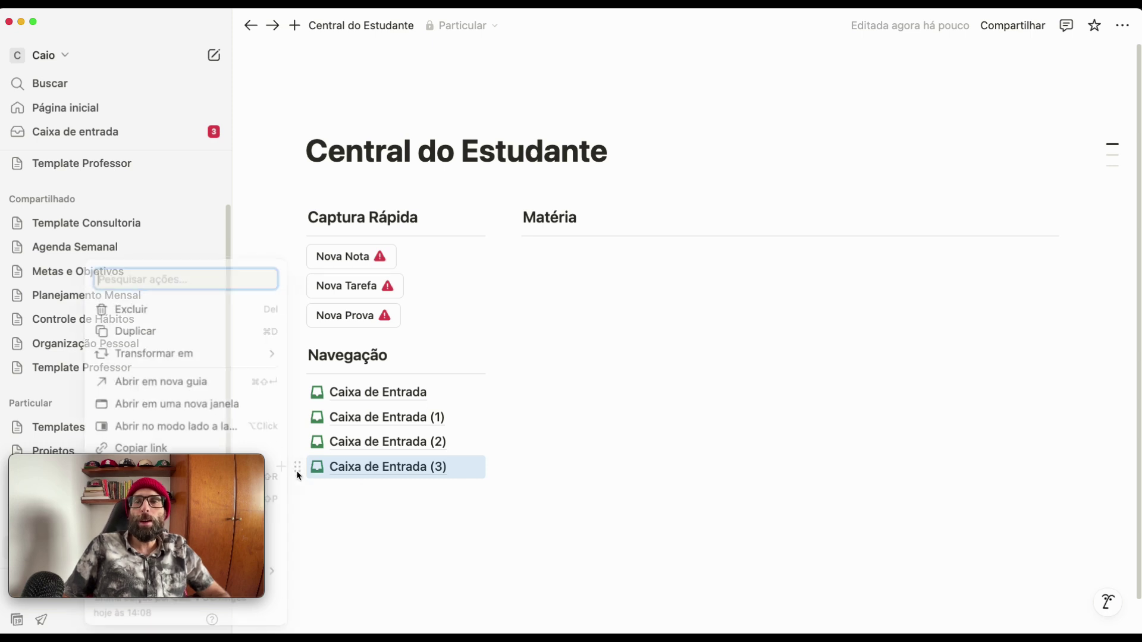
pyautogui.click(127, 329)
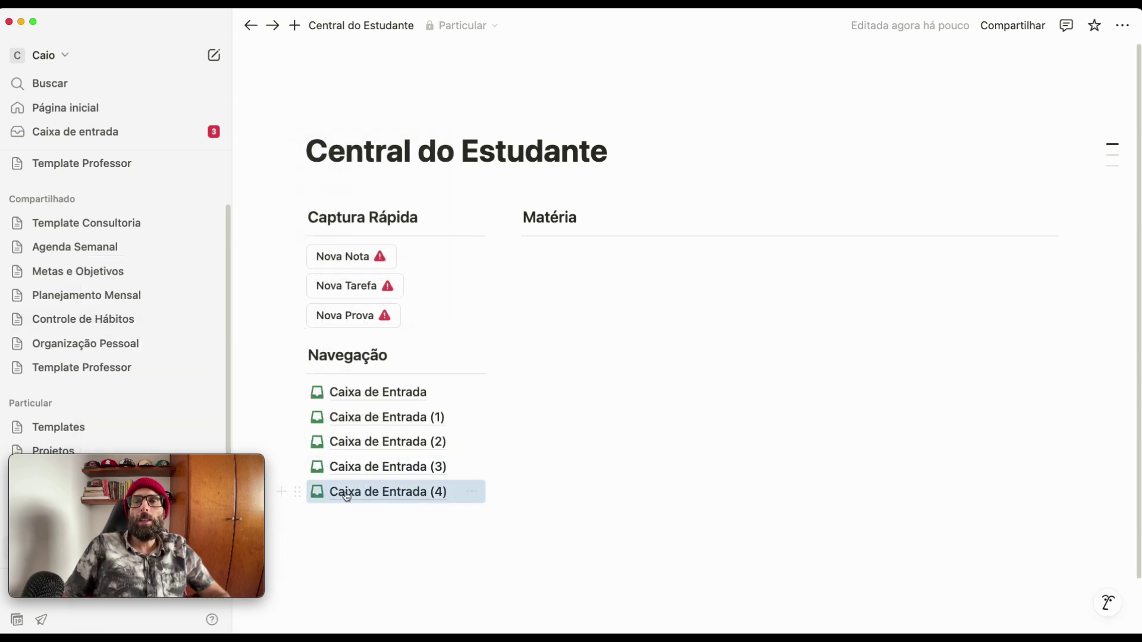
pyautogui.click(297, 491)
pyautogui.click(132, 330)
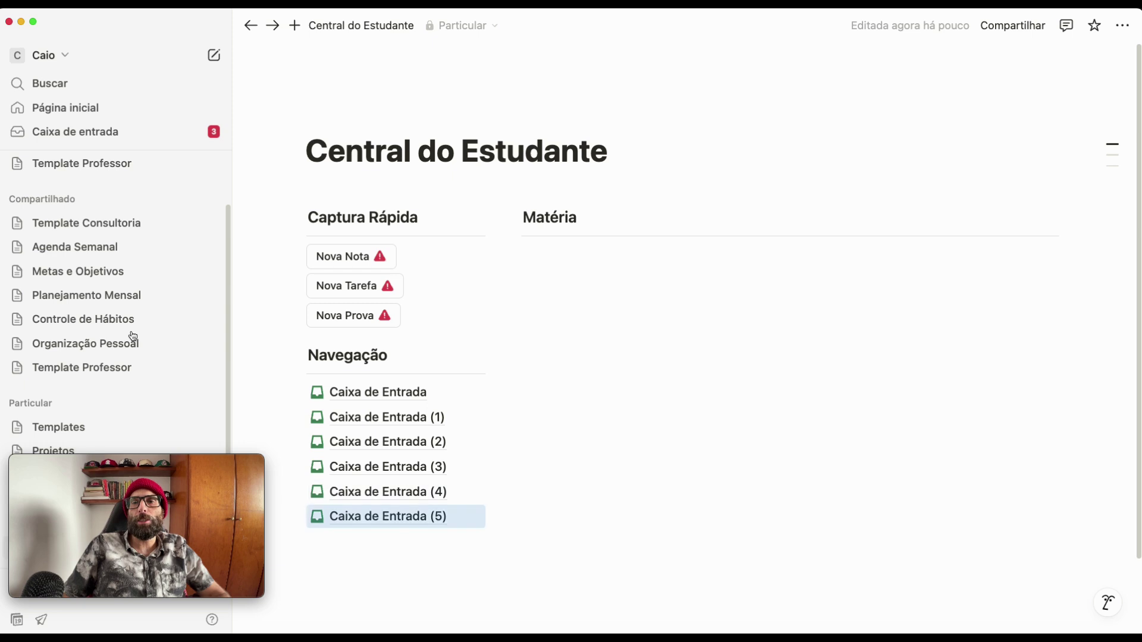
pyautogui.click(442, 422)
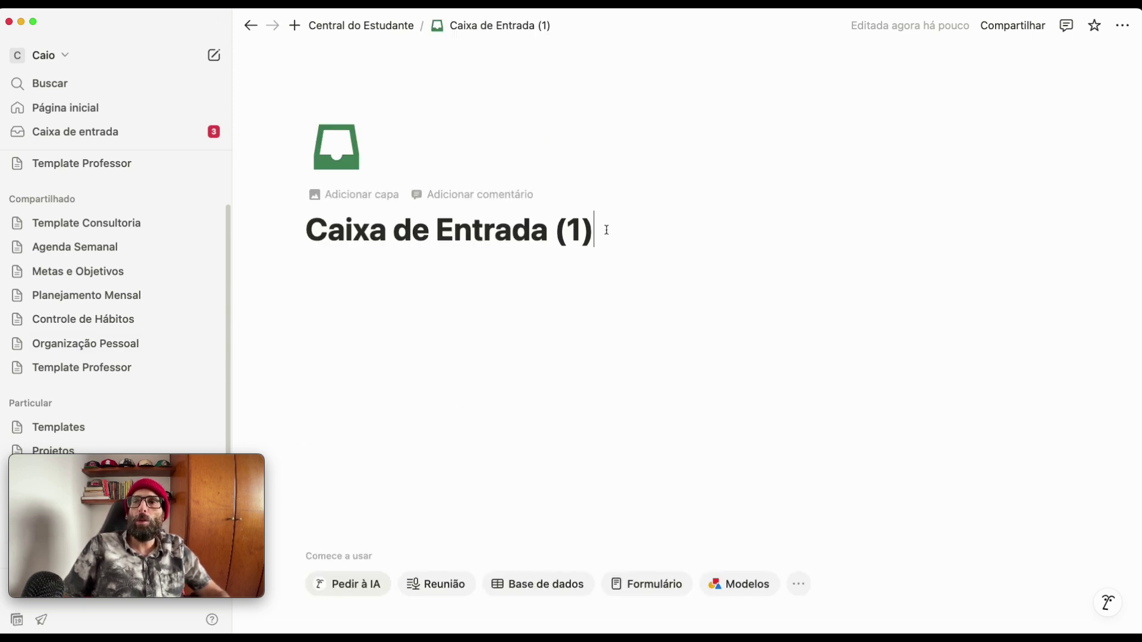
# - Rename Caixa de Entrada (1) to 'Matérias' and give it the open-book icon
pyautogui.press('super+a')
pyautogui.write('Matérias')
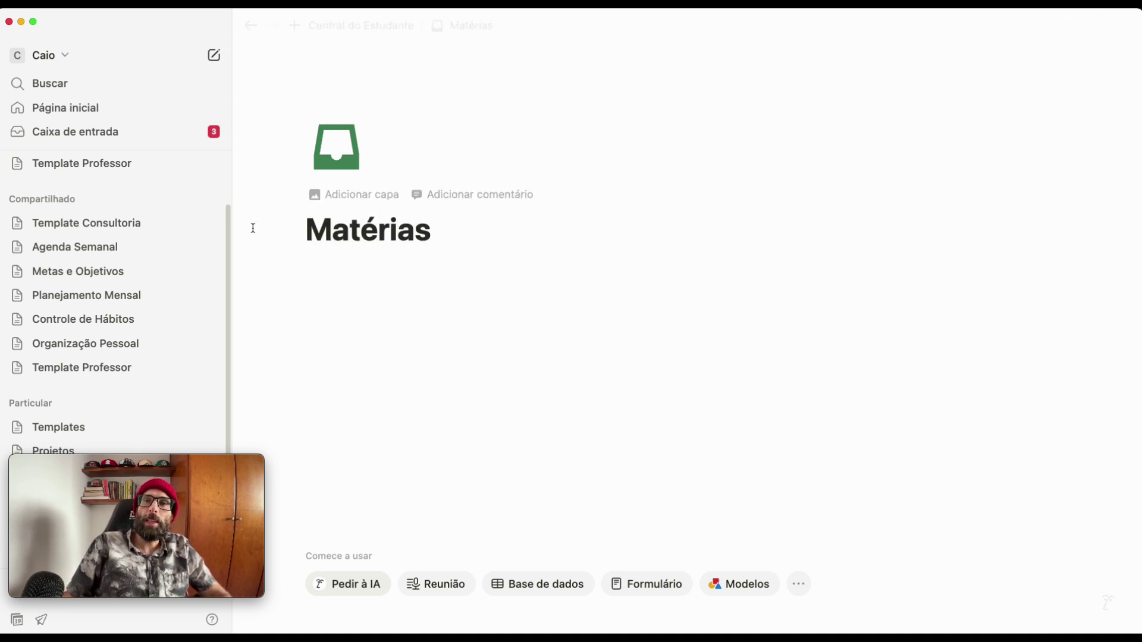
pyautogui.click(337, 152)
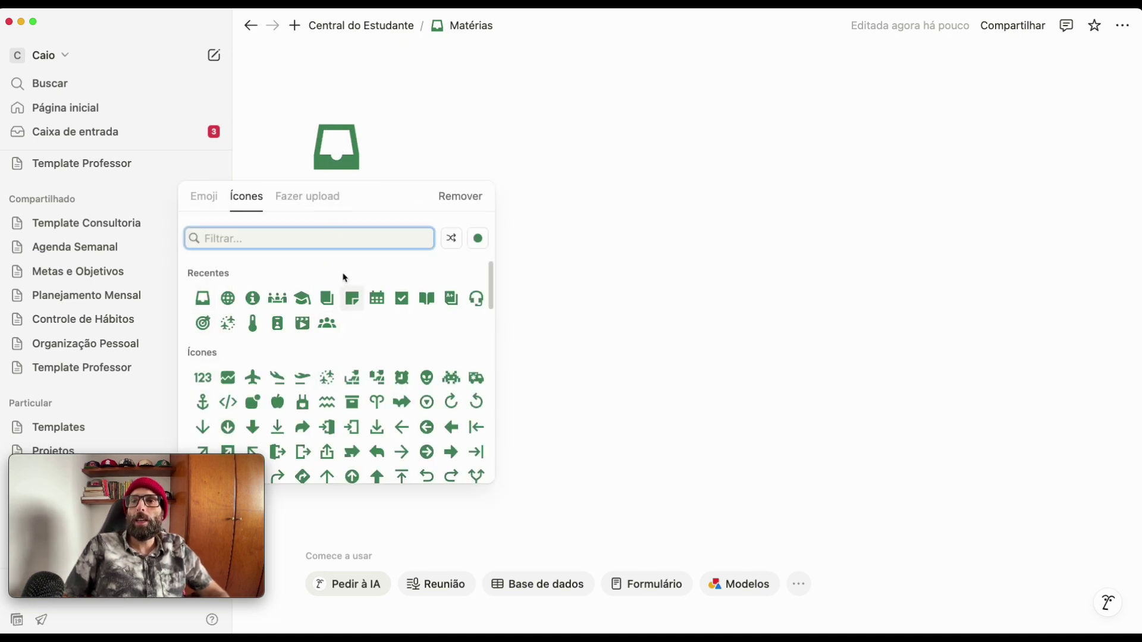
pyautogui.click(429, 301)
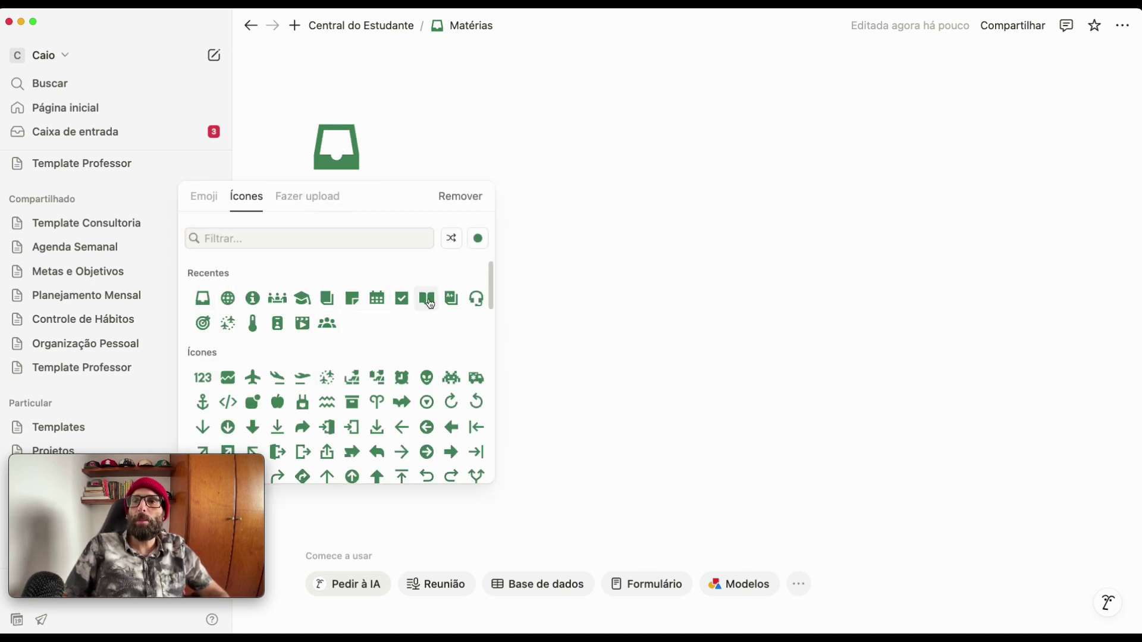
pyautogui.click(429, 301)
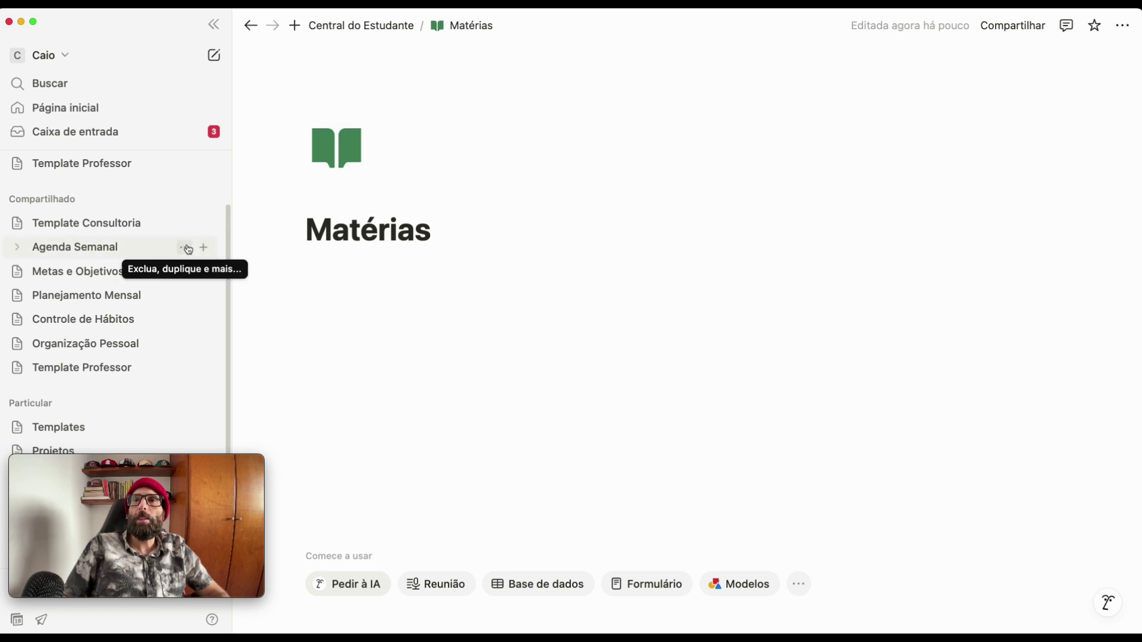
# - Rename Caixa de Entrada (2) to 'Tarefas' with a green checkmark icon
pyautogui.click(250, 25)
pyautogui.click(538, 305)
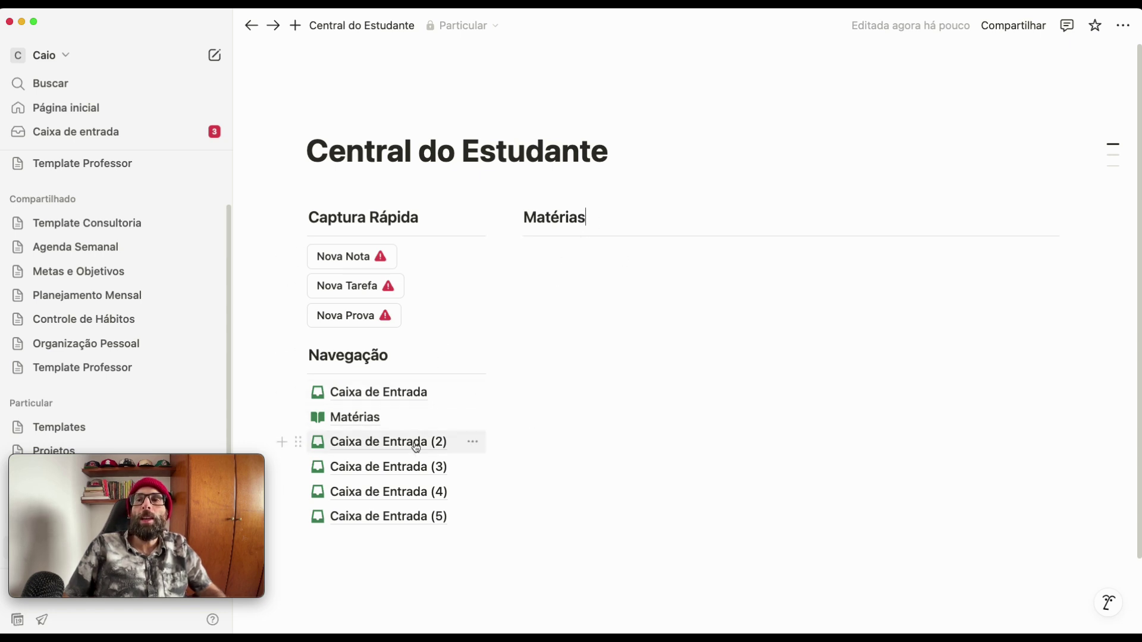
pyautogui.moveTo(416, 447)
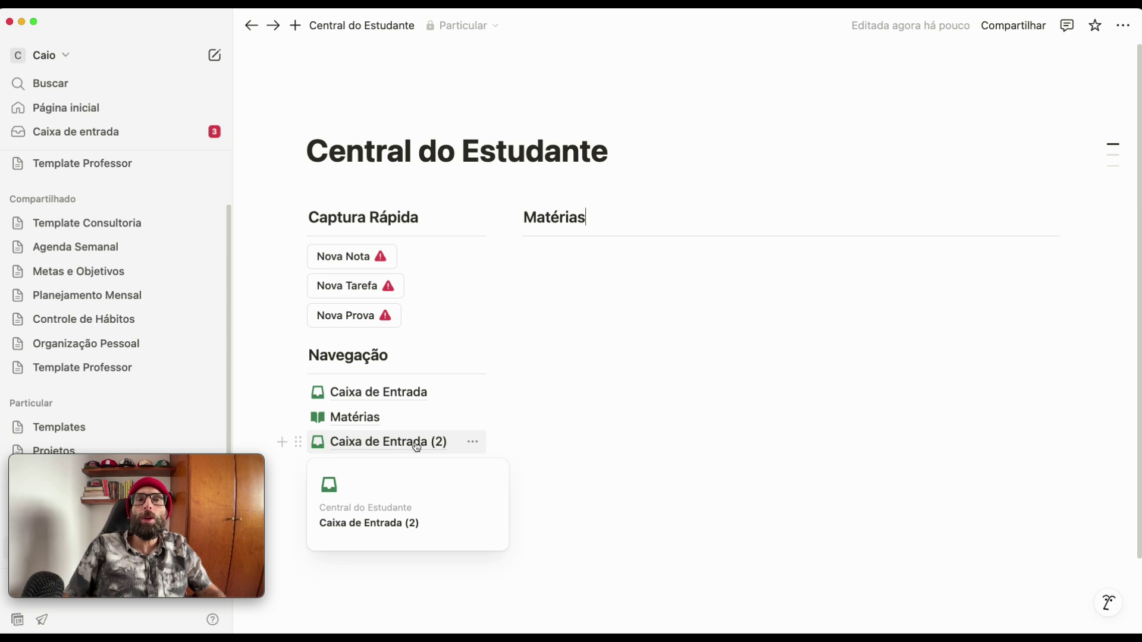
pyautogui.click(416, 443)
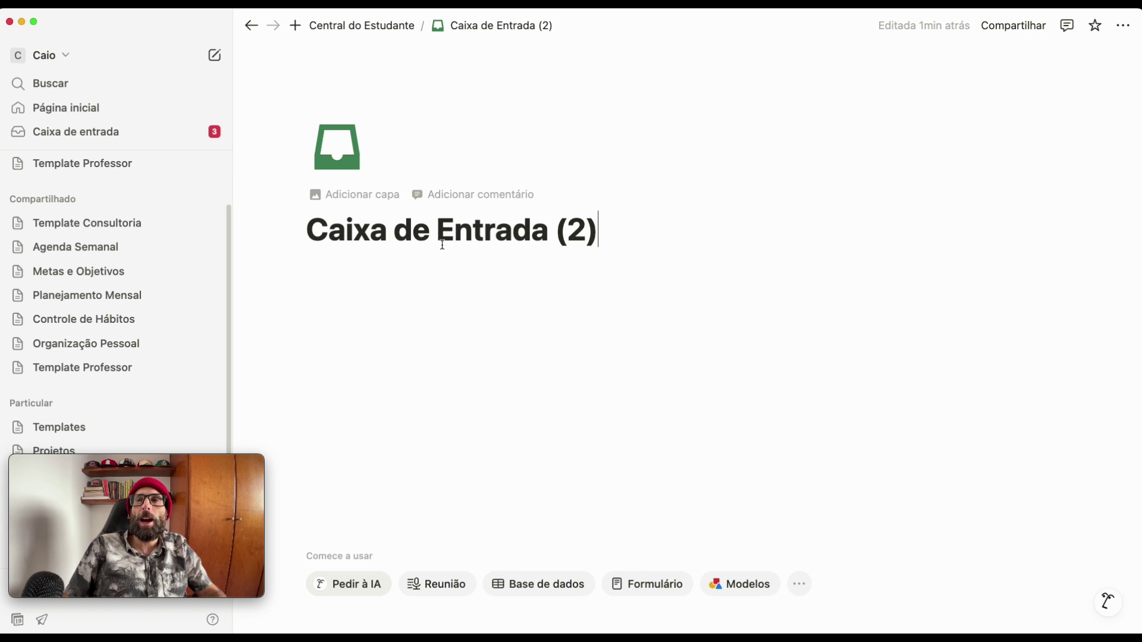
pyautogui.tripleClick(442, 228)
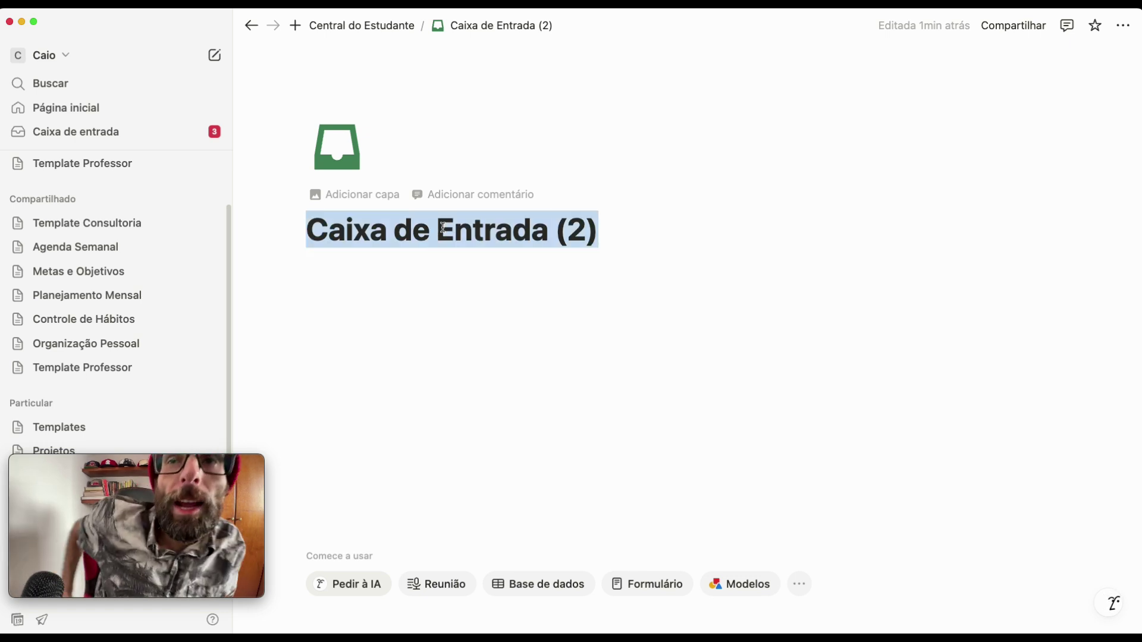
pyautogui.write('Tef')
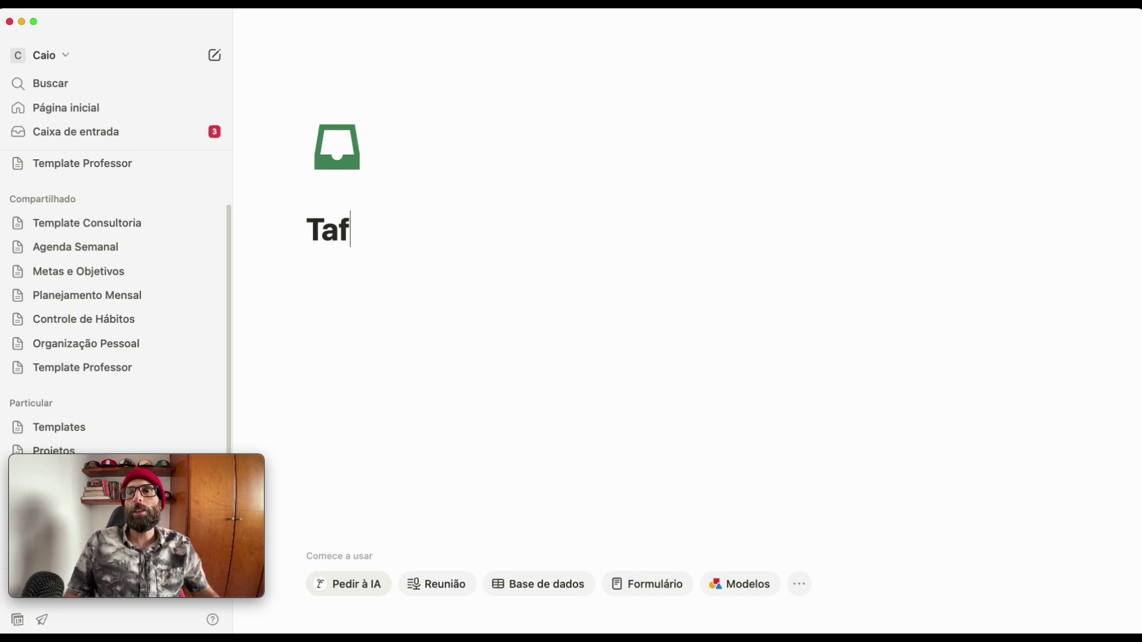
pyautogui.write('fas')
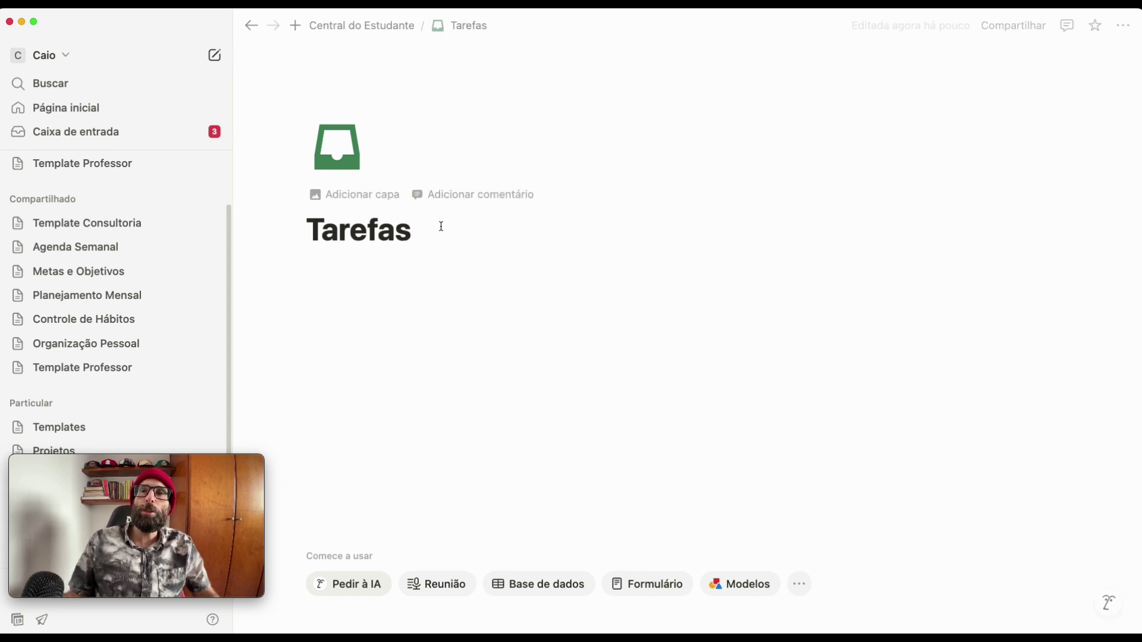
pyautogui.click(339, 154)
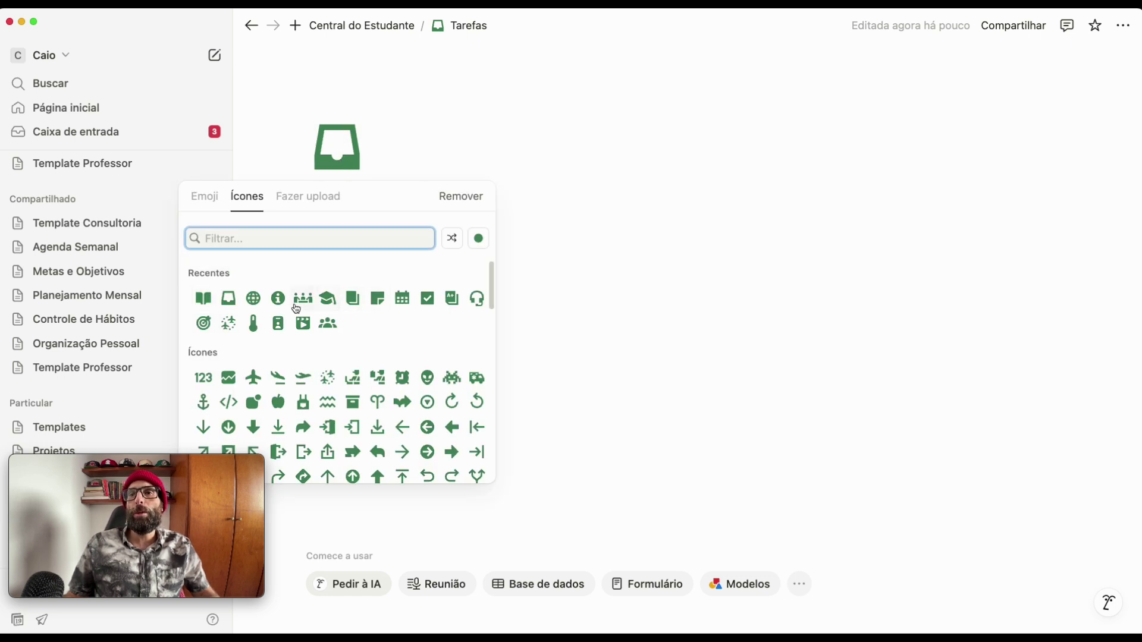
pyautogui.click(426, 298)
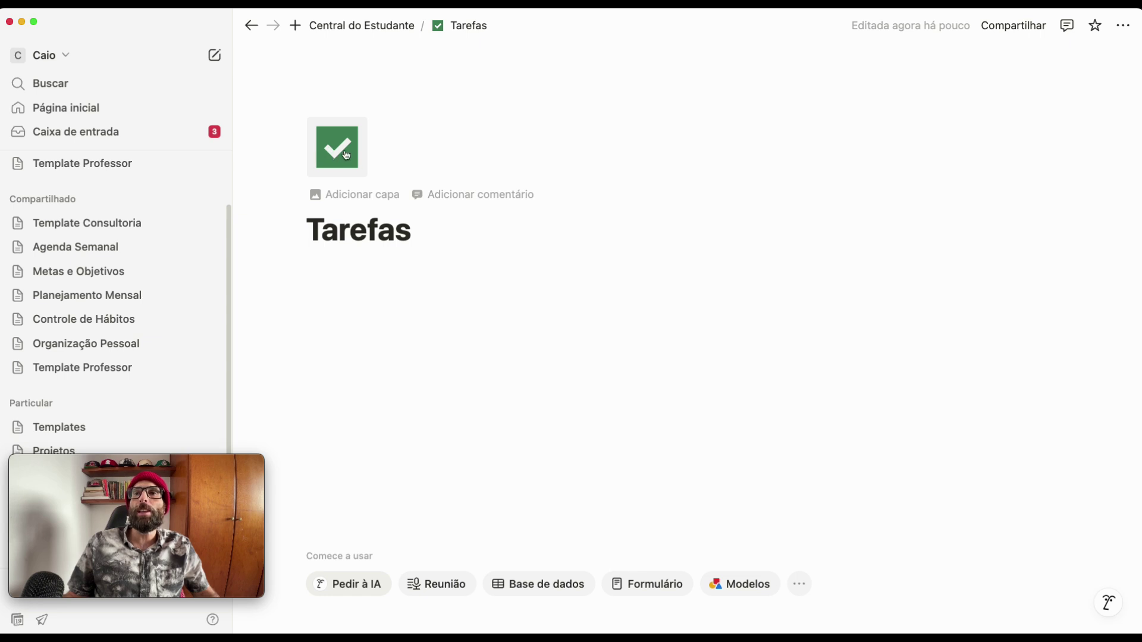
# - Rename Caixa de Entrada (3) to 'Provas' with a month calendar icon
pyautogui.click(251, 26)
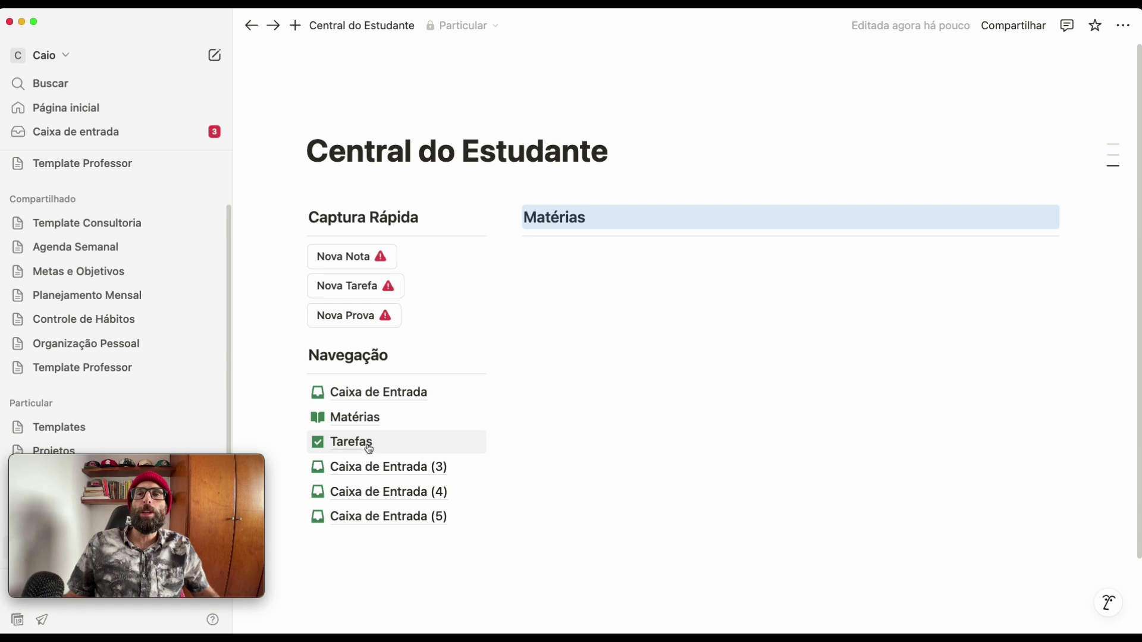
pyautogui.click(363, 468)
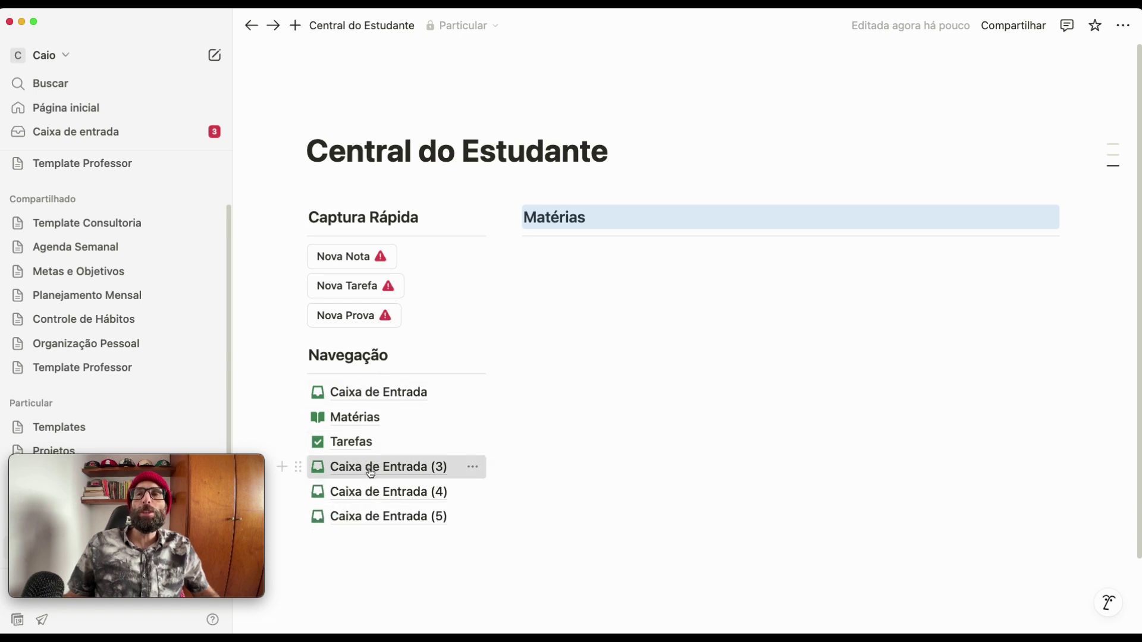
pyautogui.click(597, 229)
pyautogui.moveTo(597, 230); pyautogui.dragTo(273, 222)
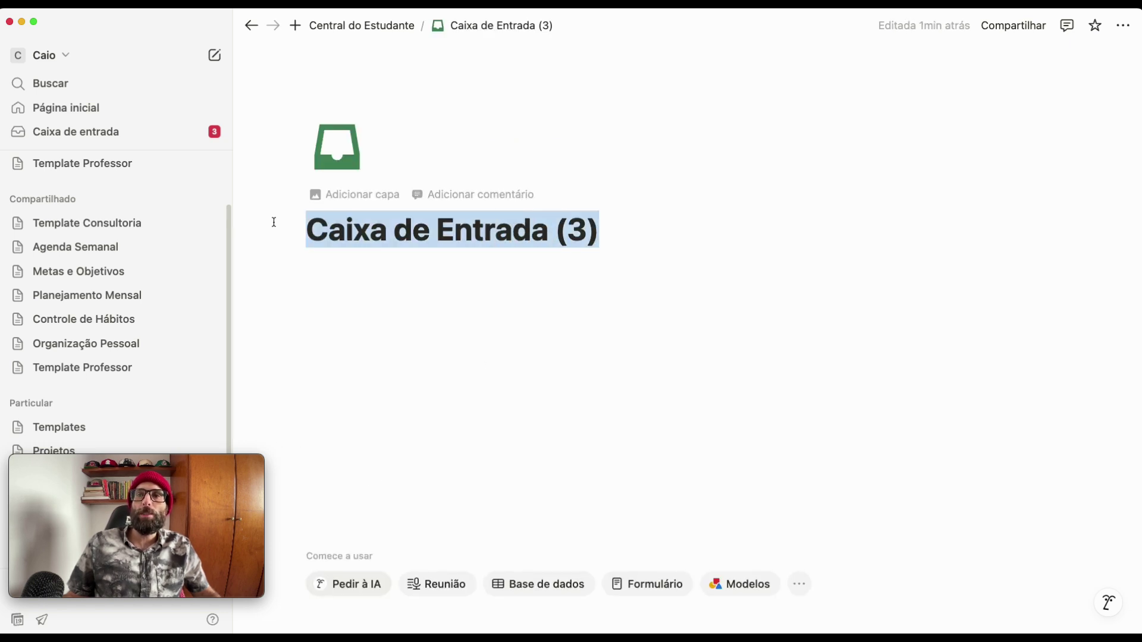
pyautogui.write('Provas')
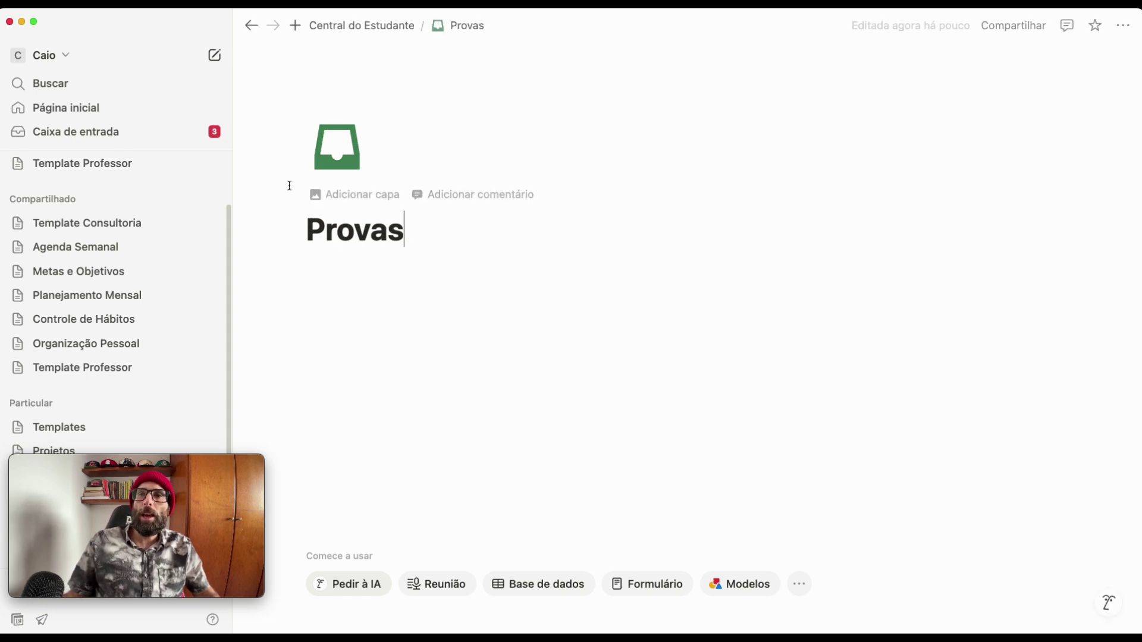
pyautogui.click(329, 164)
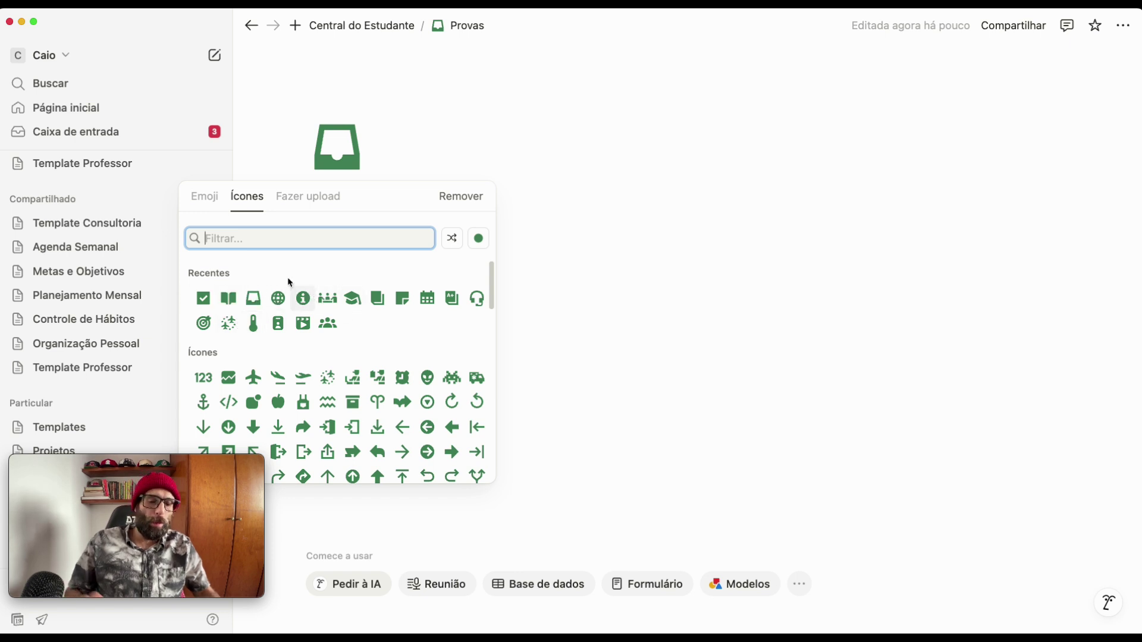
pyautogui.write('exam')
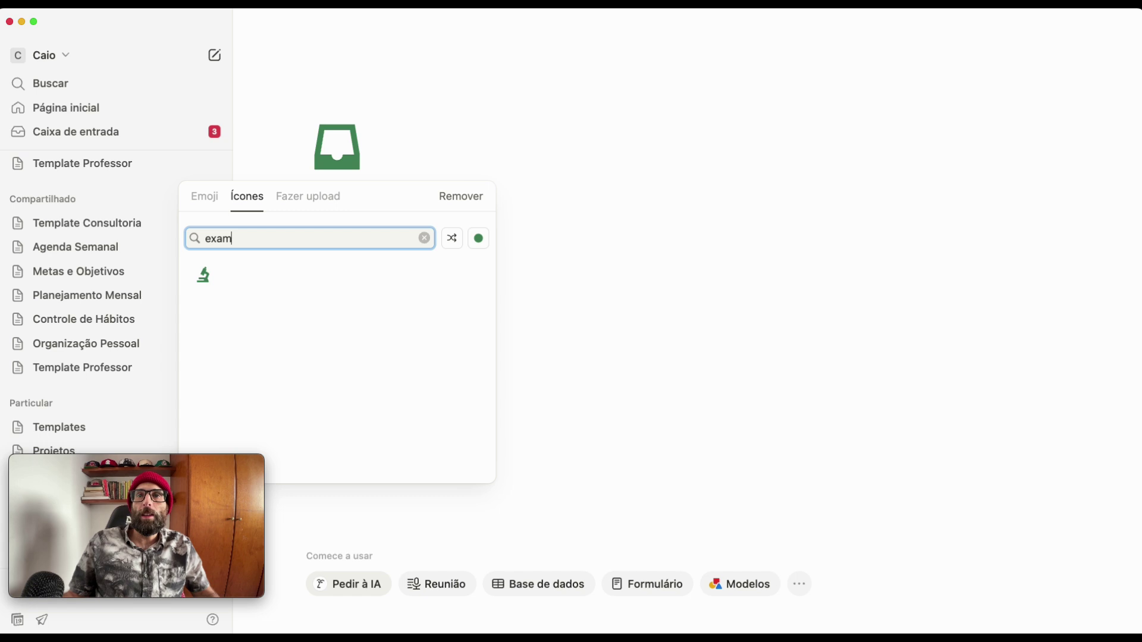
pyautogui.press('BackSpace')
pyautogui.press('BackSpace')
pyautogui.press('BackSpace')
pyautogui.press('BackSpace')
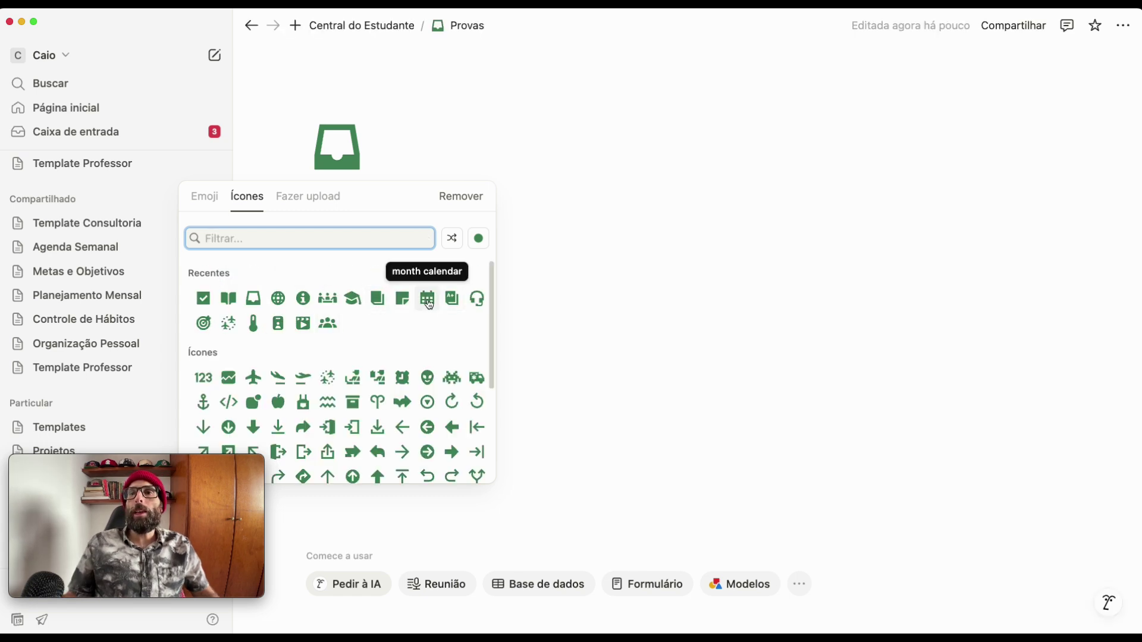
pyautogui.click(428, 297)
pyautogui.click(396, 307)
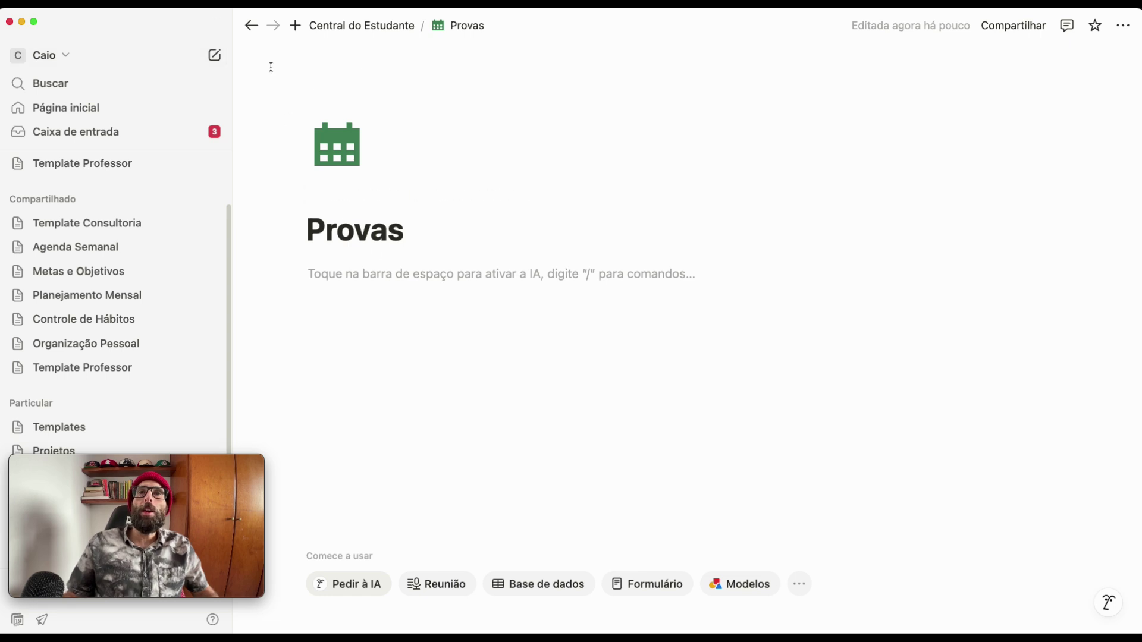
# - Return to Central do Estudante and bring up the block actions for Caixa de Entrada (5)
pyautogui.click(251, 25)
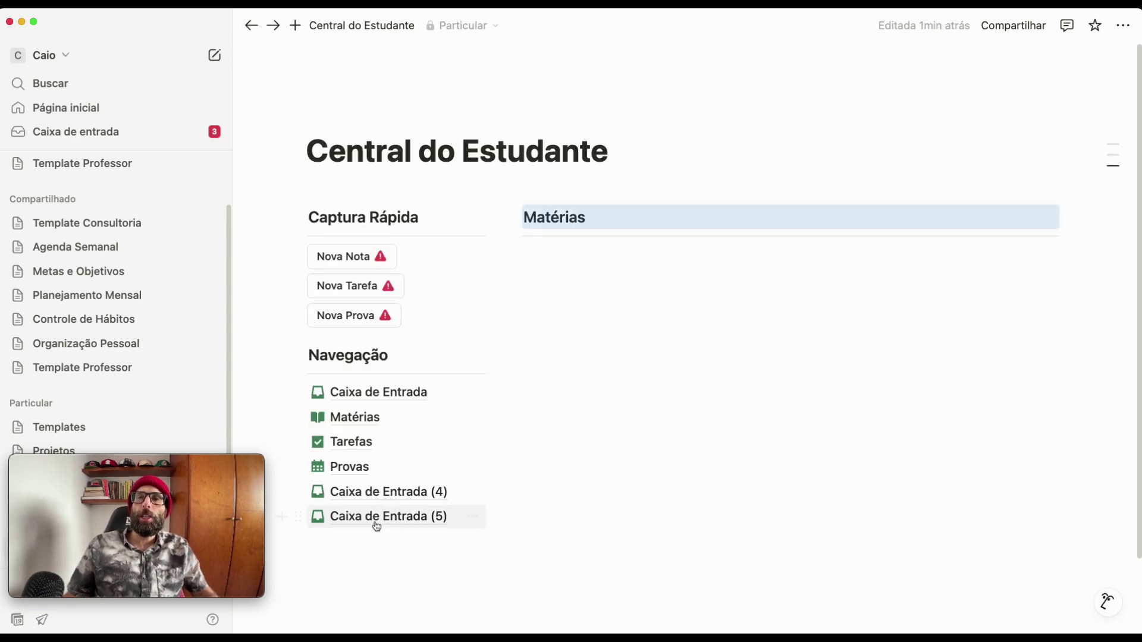
pyautogui.scroll(-1, 286, 371)
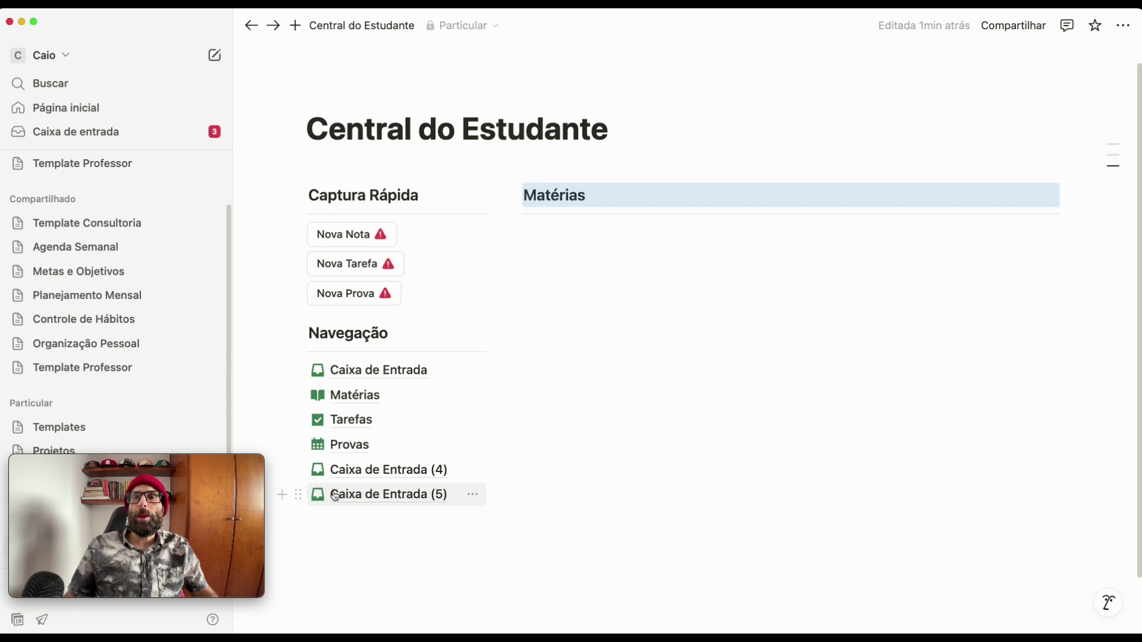
pyautogui.click(300, 497)
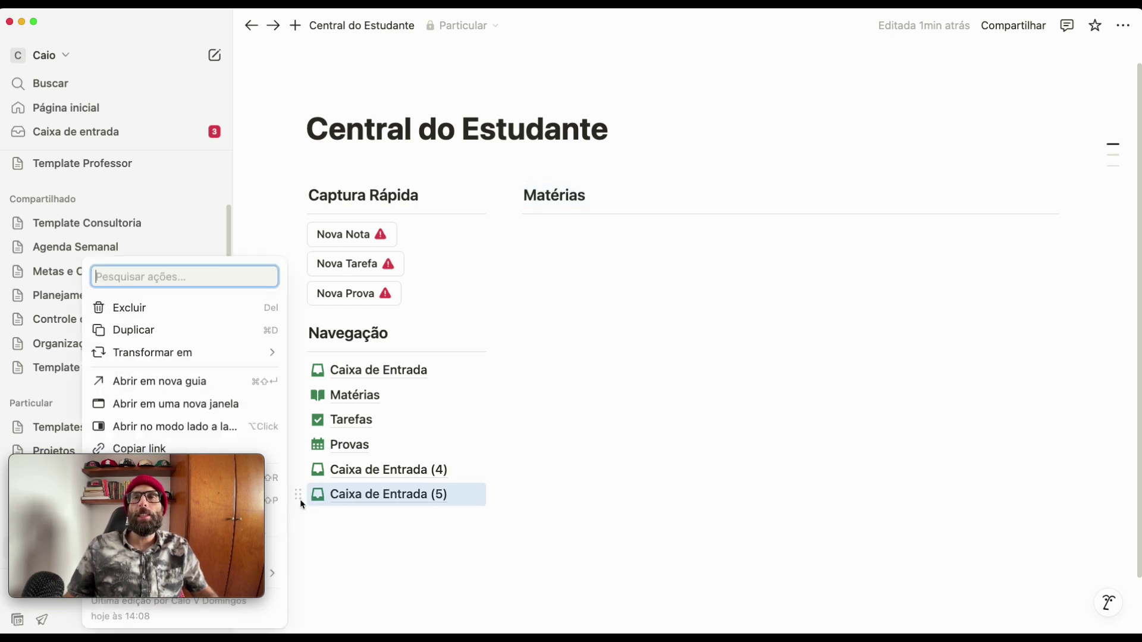
# - Delete the Caixa de Entrada (5) copy and rename copy (4) to 'Anotações' with a green note icon
pyautogui.click(184, 307)
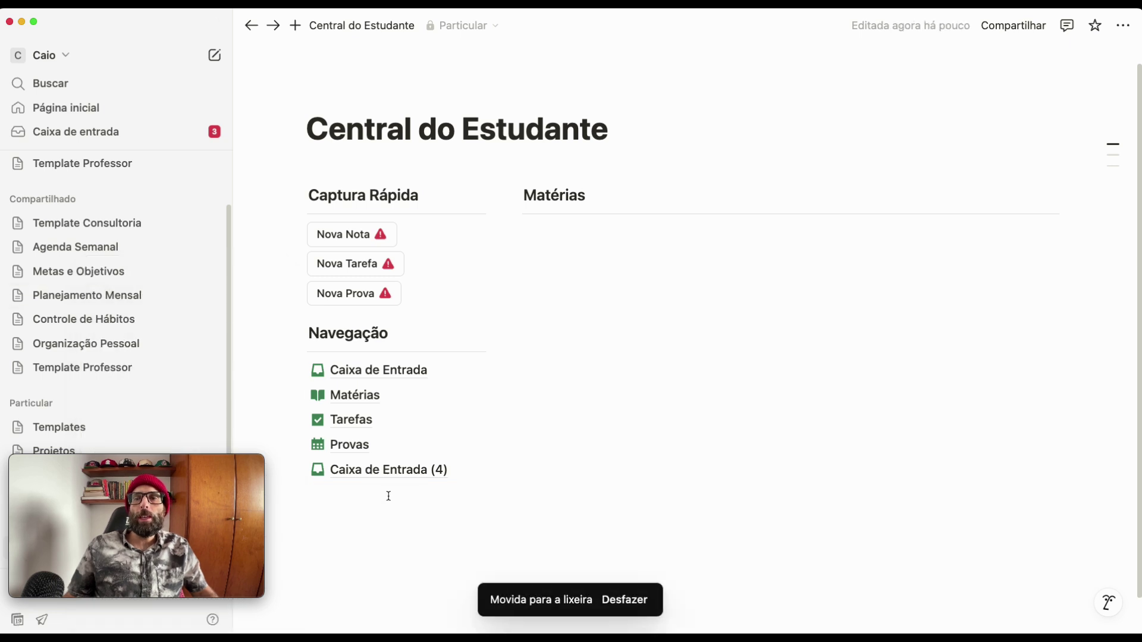
pyautogui.click(373, 470)
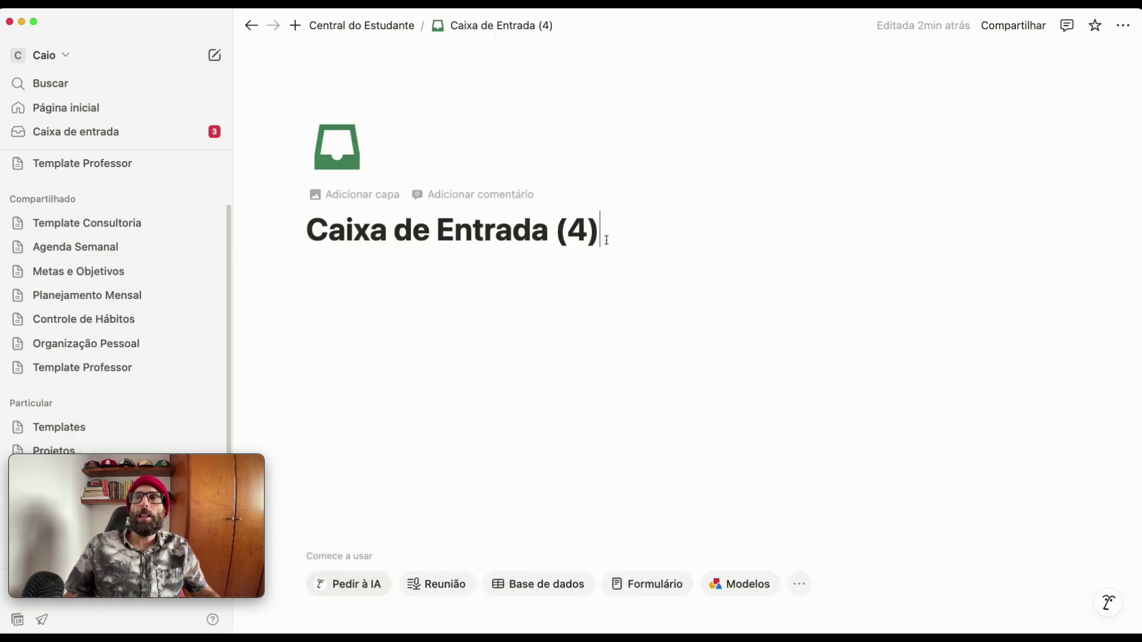
pyautogui.moveTo(606, 240); pyautogui.dragTo(304, 233)
pyautogui.write('No')
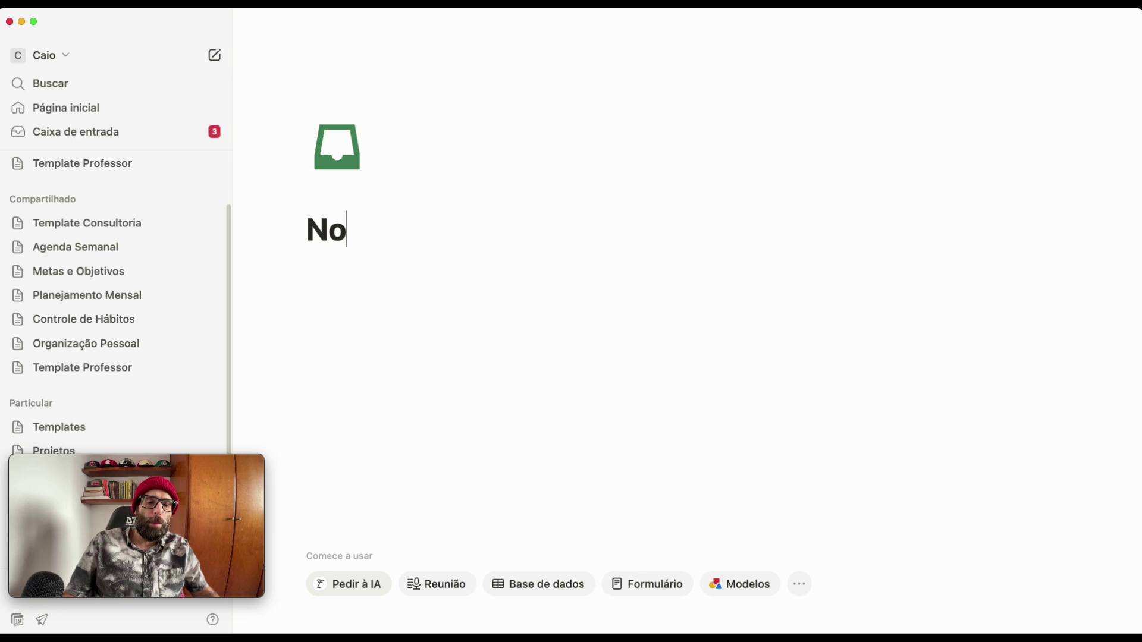
pyautogui.write('tas')
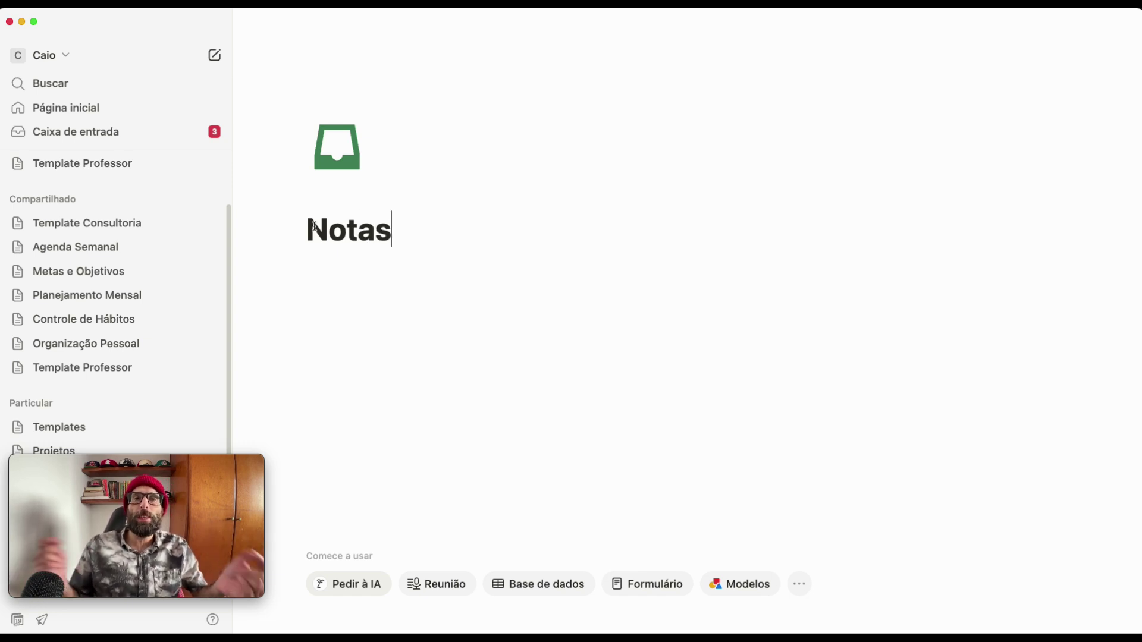
pyautogui.doubleClick(331, 228)
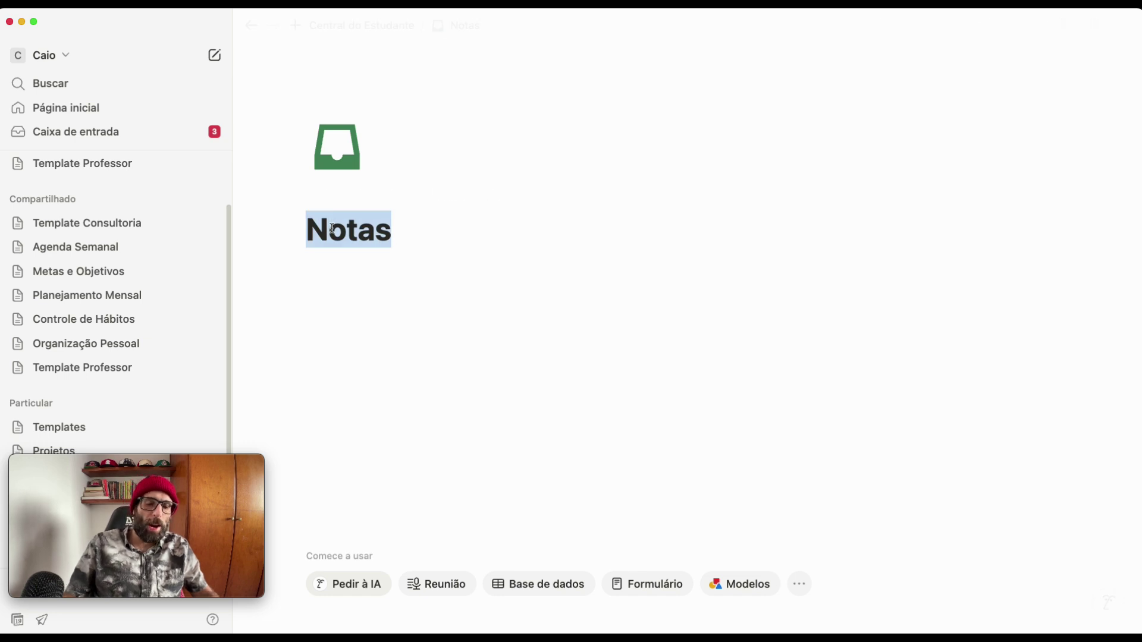
pyautogui.write('Anotações')
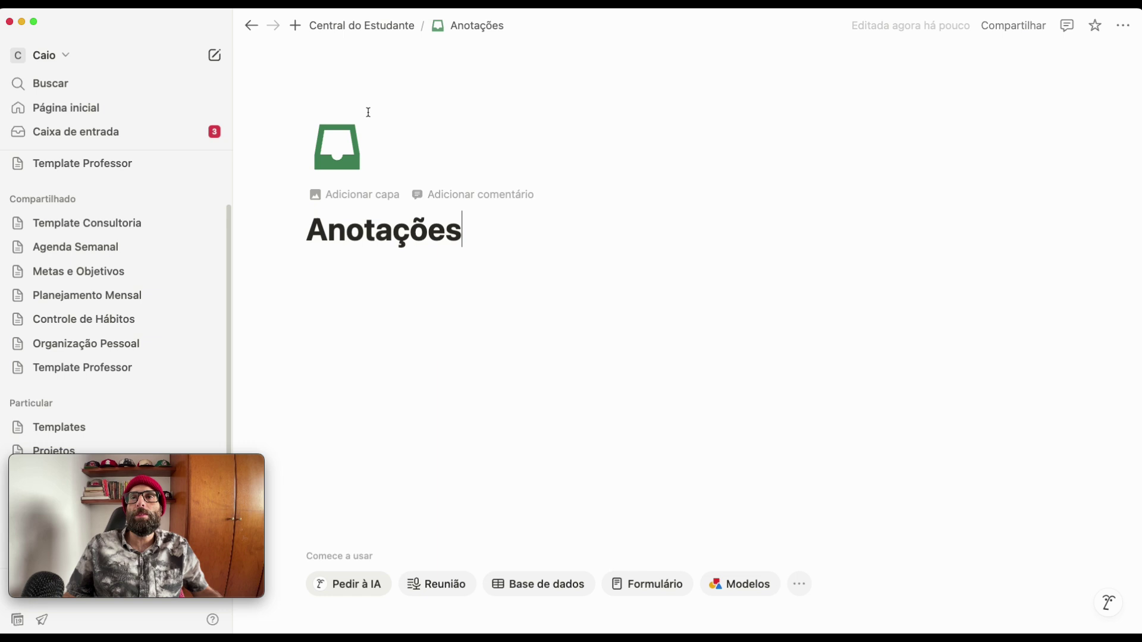
pyautogui.click(323, 163)
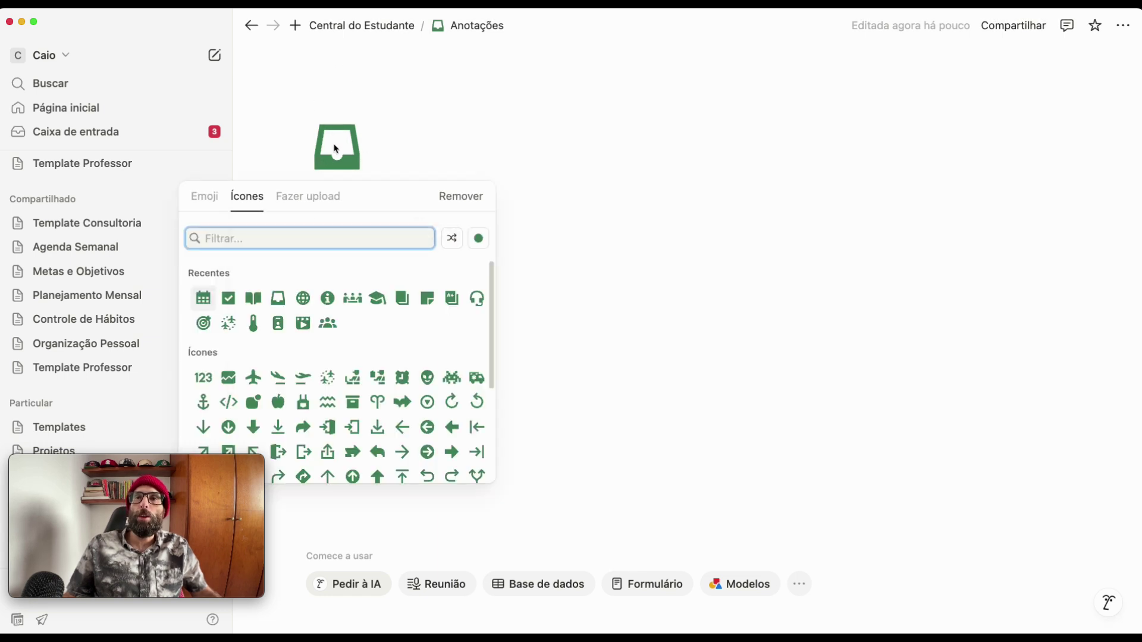
pyautogui.click(426, 298)
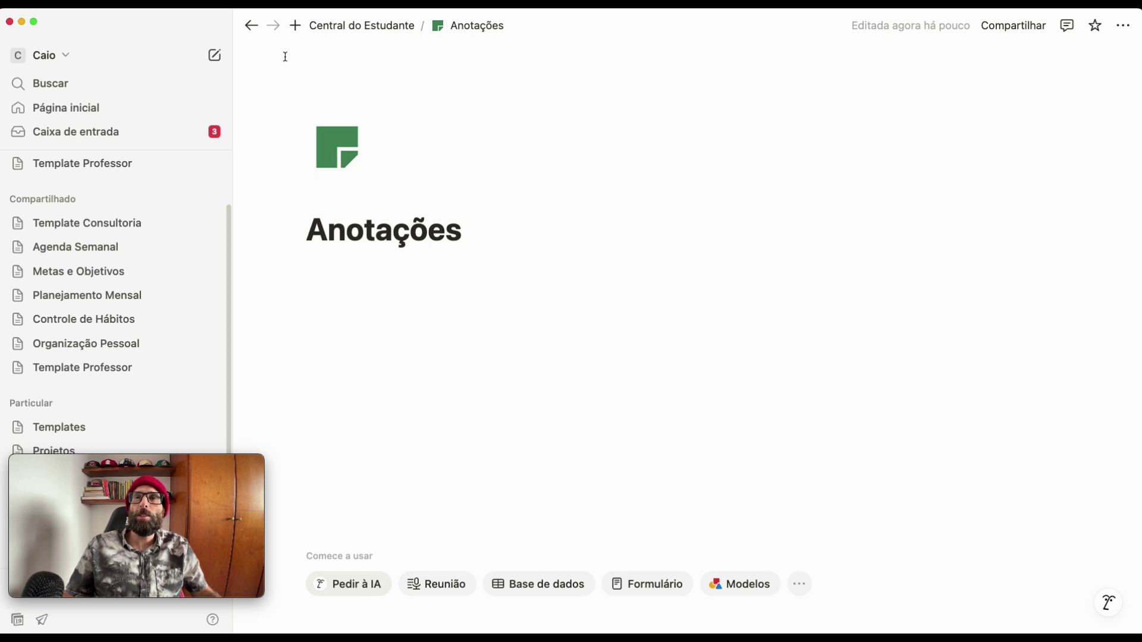
pyautogui.click(249, 26)
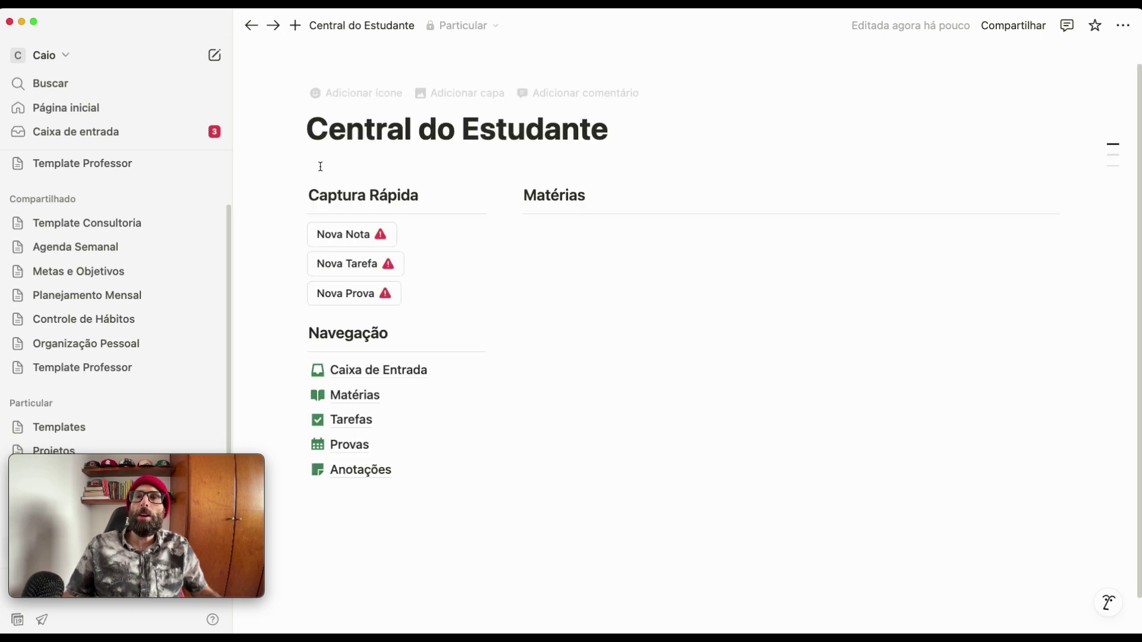
# - Change the Nova Nota Captura Rápida button's name to 'Nova Anotação'
pyautogui.click(373, 238)
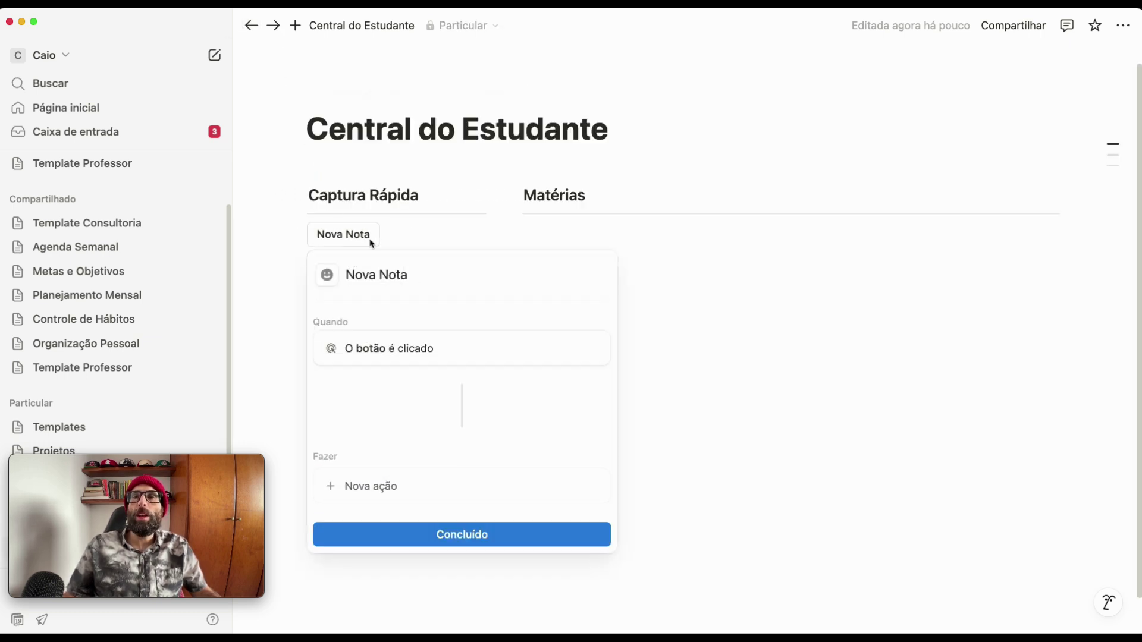
pyautogui.doubleClick(398, 276)
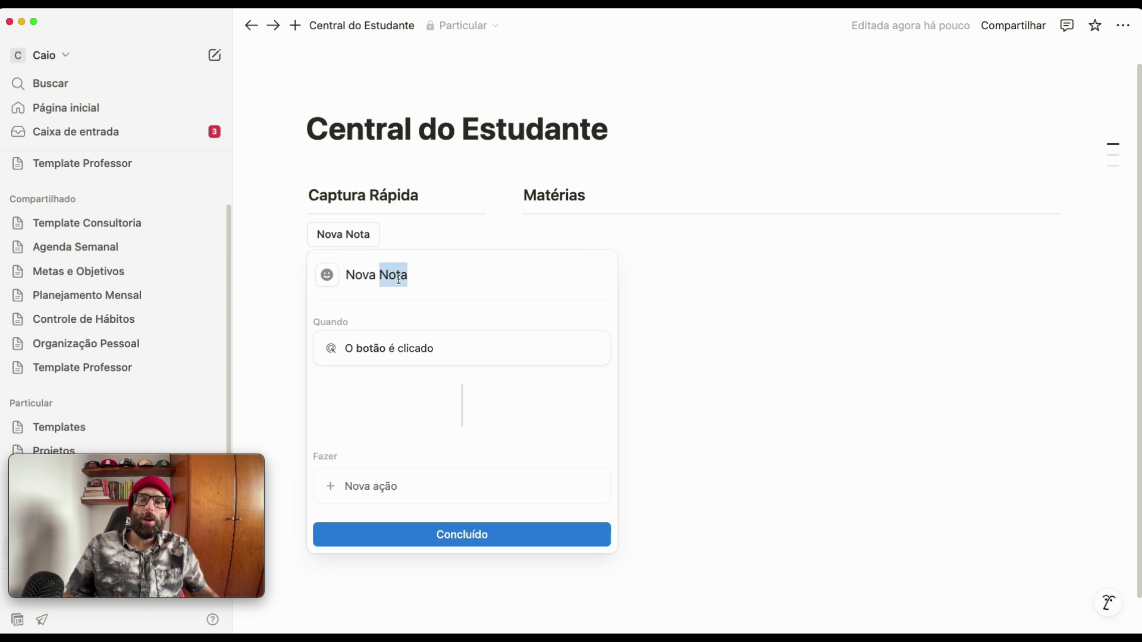
pyautogui.write('An')
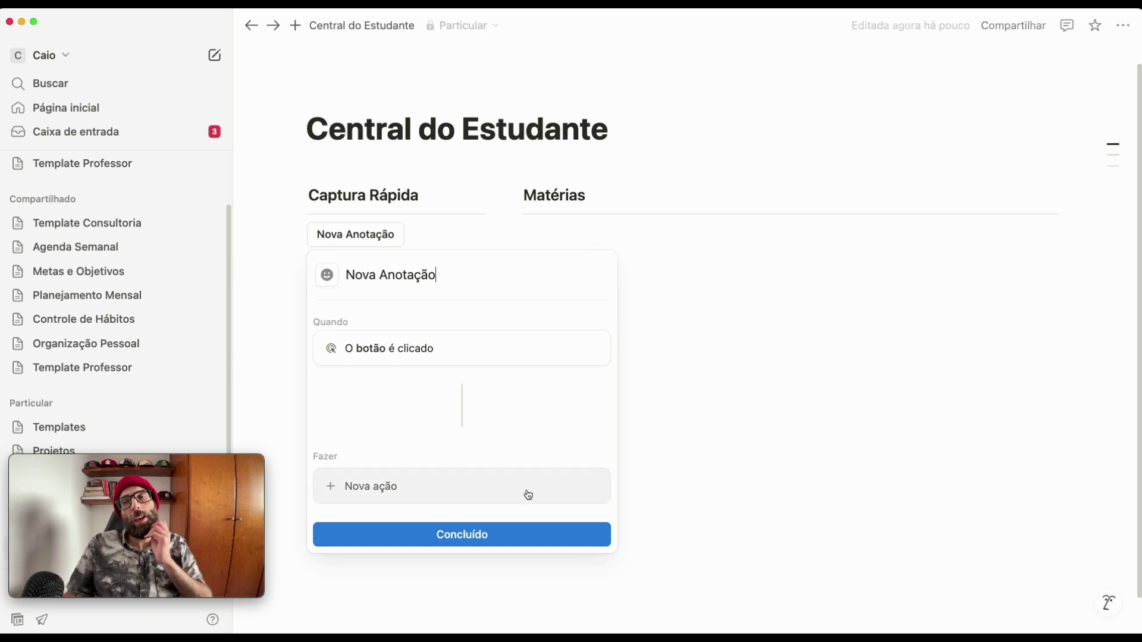
pyautogui.click(515, 526)
pyautogui.click(547, 529)
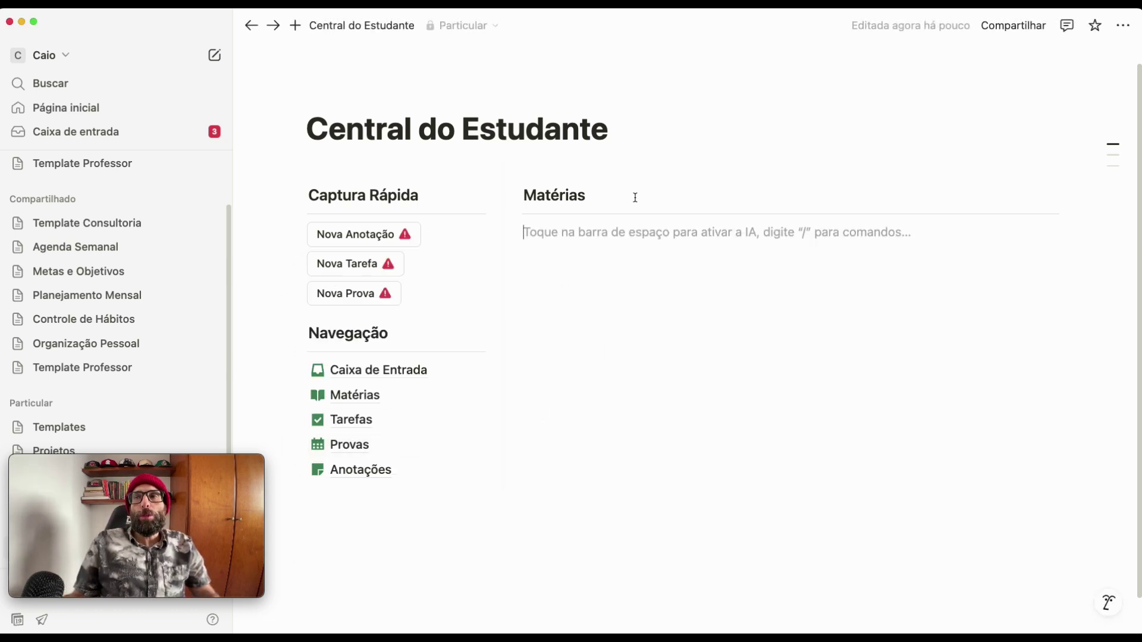
# - Duplicate the Matérias heading three times so four identical headings stack in the right column
pyautogui.moveTo(538, 163); pyautogui.dragTo(648, 223)
pyautogui.click(516, 198)
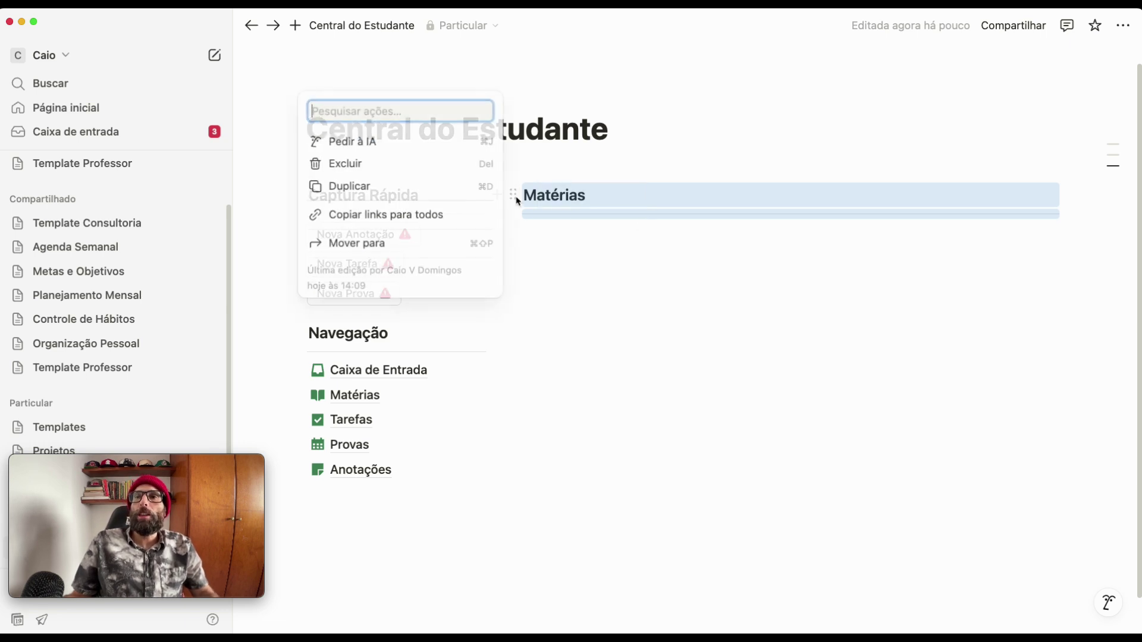
pyautogui.click(349, 184)
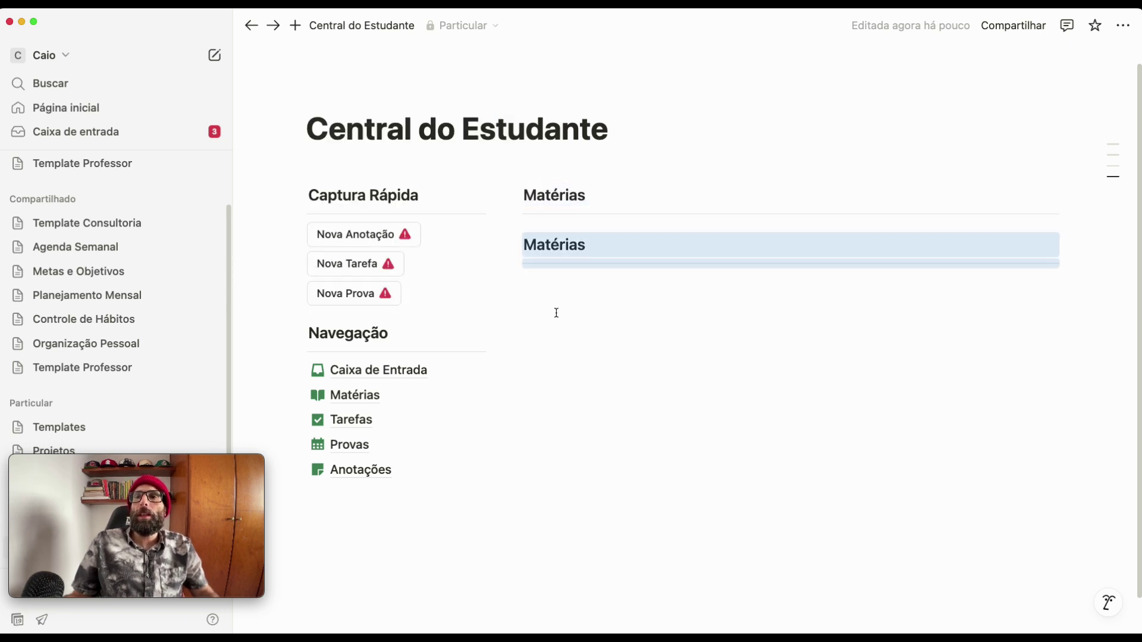
pyautogui.click(512, 244)
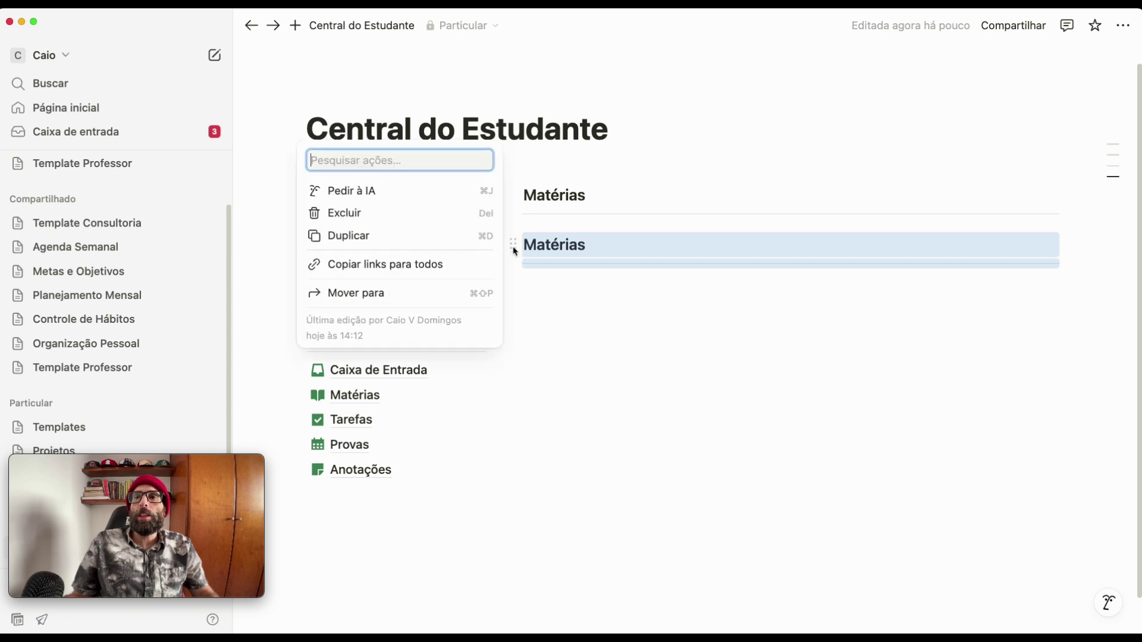
pyautogui.click(353, 238)
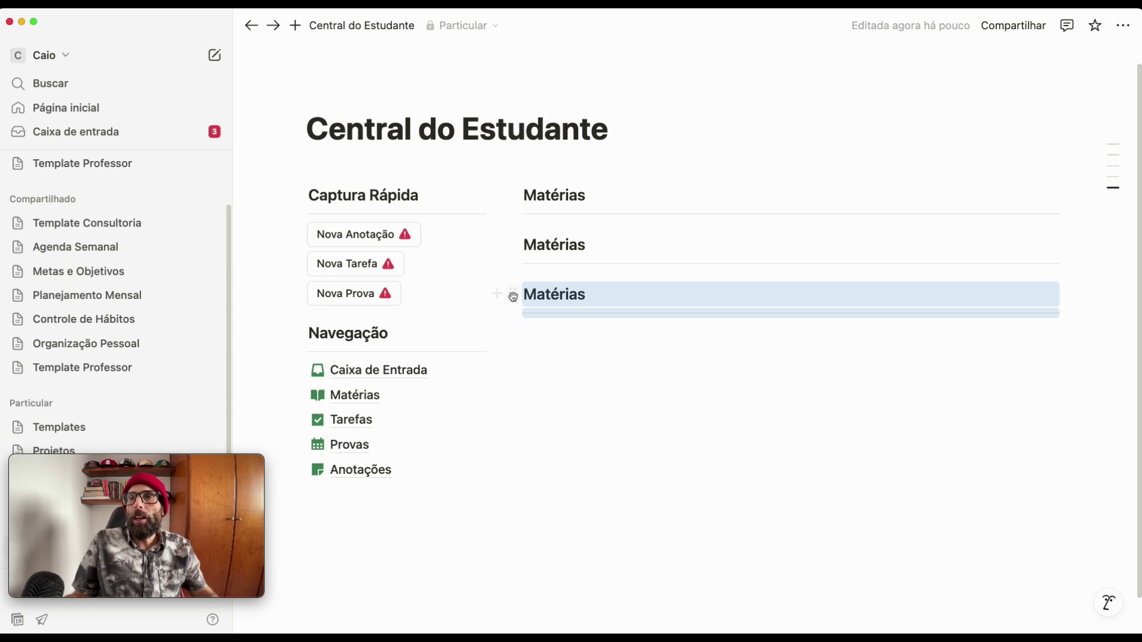
pyautogui.click(513, 295)
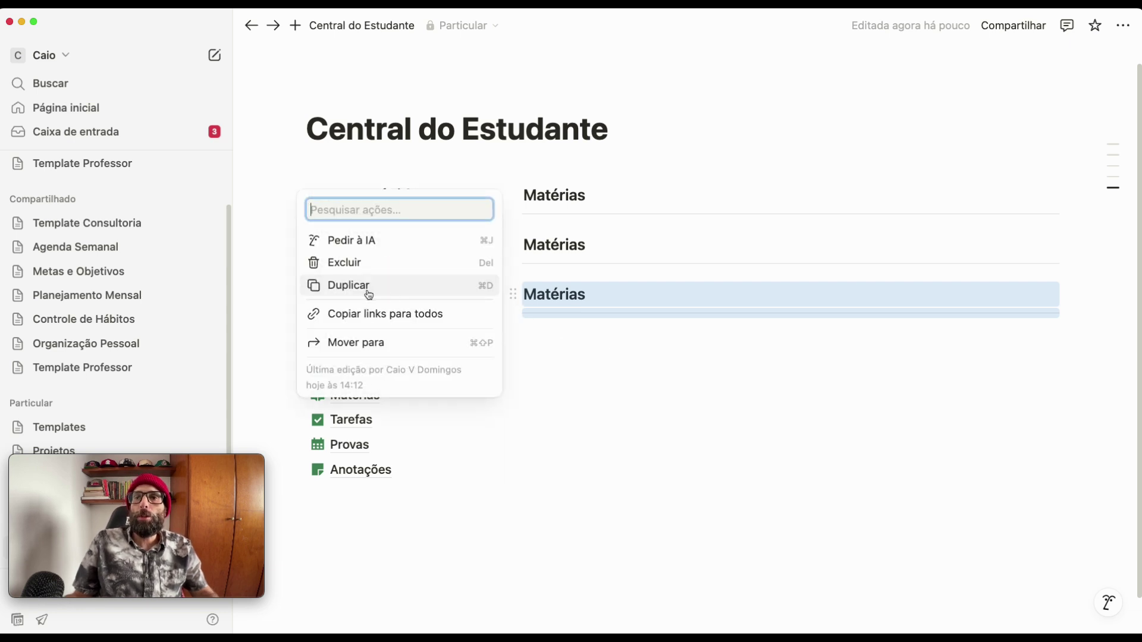
pyautogui.click(368, 292)
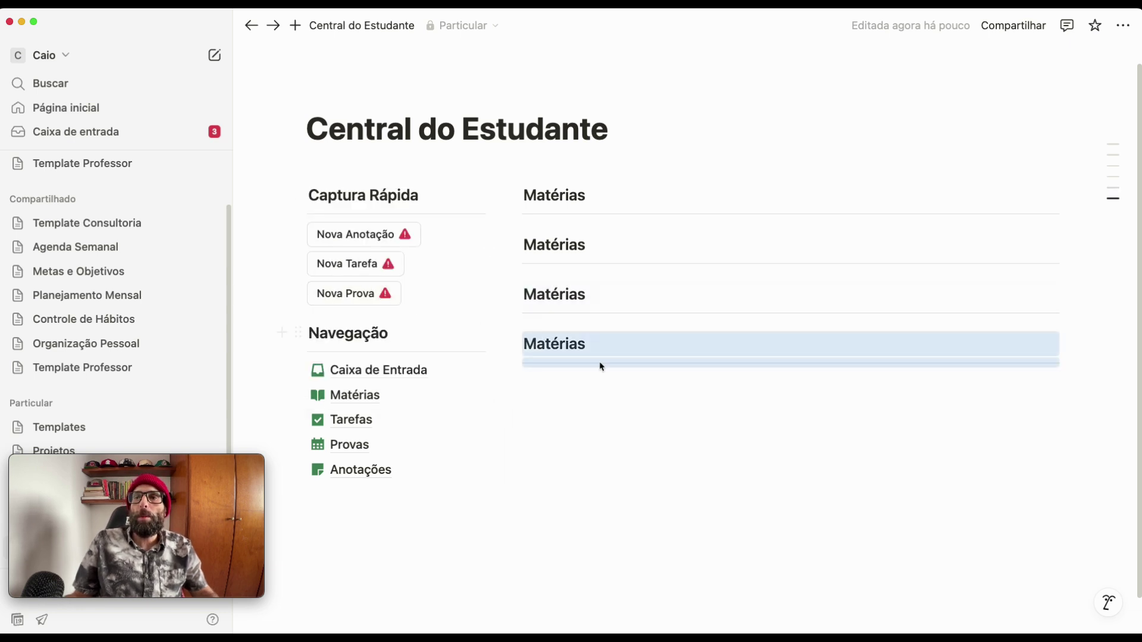
pyautogui.click(600, 403)
pyautogui.click(552, 158)
pyautogui.moveTo(551, 159); pyautogui.dragTo(603, 227)
pyautogui.click(513, 195)
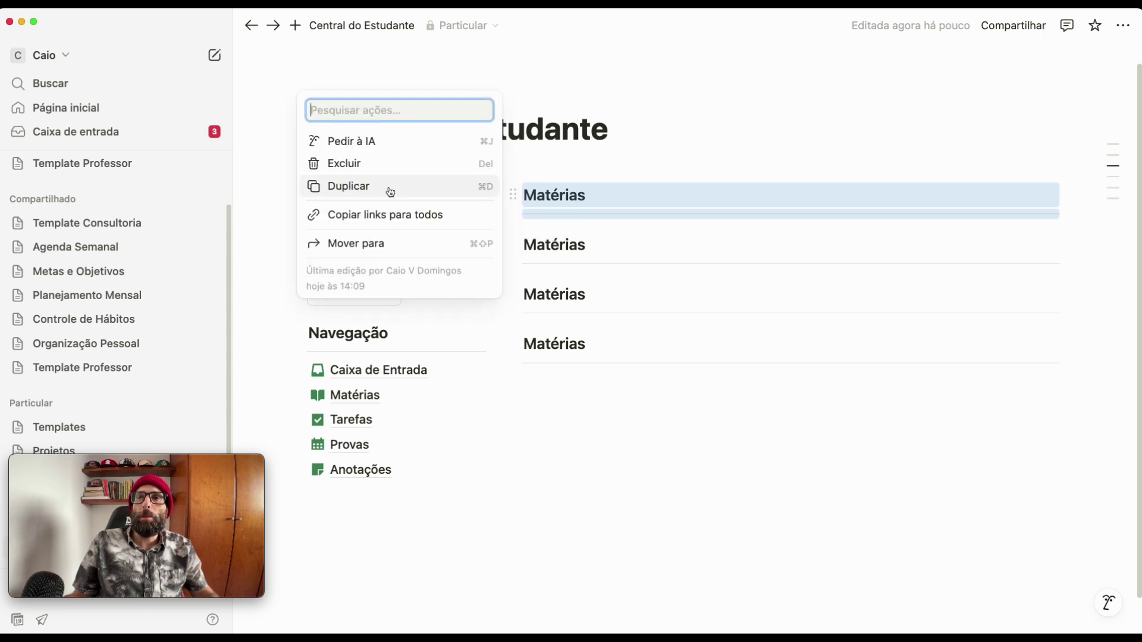
pyautogui.click(730, 443)
# - Rename the second, third and fourth headings to Tarefas/Provas, Anotações and Cadernos
pyautogui.doubleClick(537, 244)
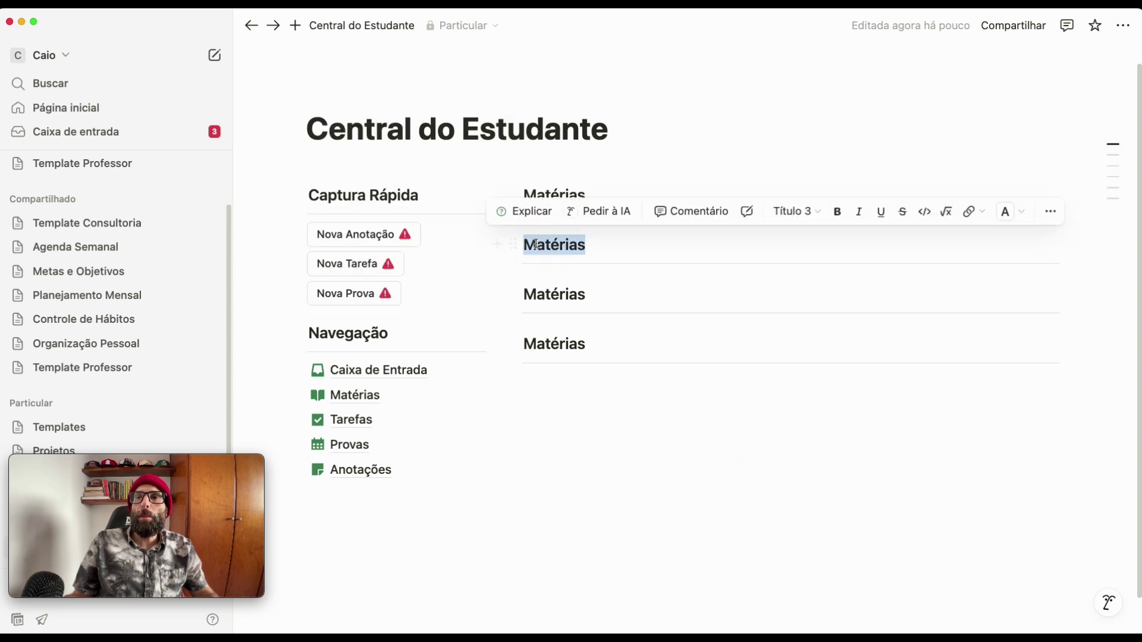
pyautogui.write('Tarefas/Provas')
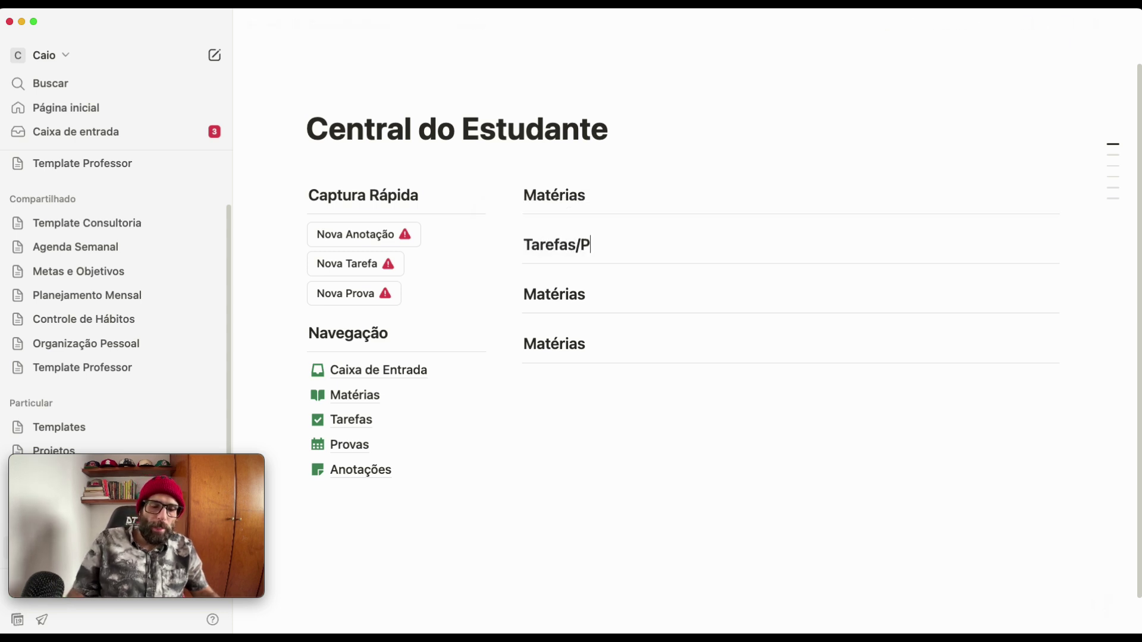
pyautogui.doubleClick(565, 295)
pyautogui.write('Anotaçõ')
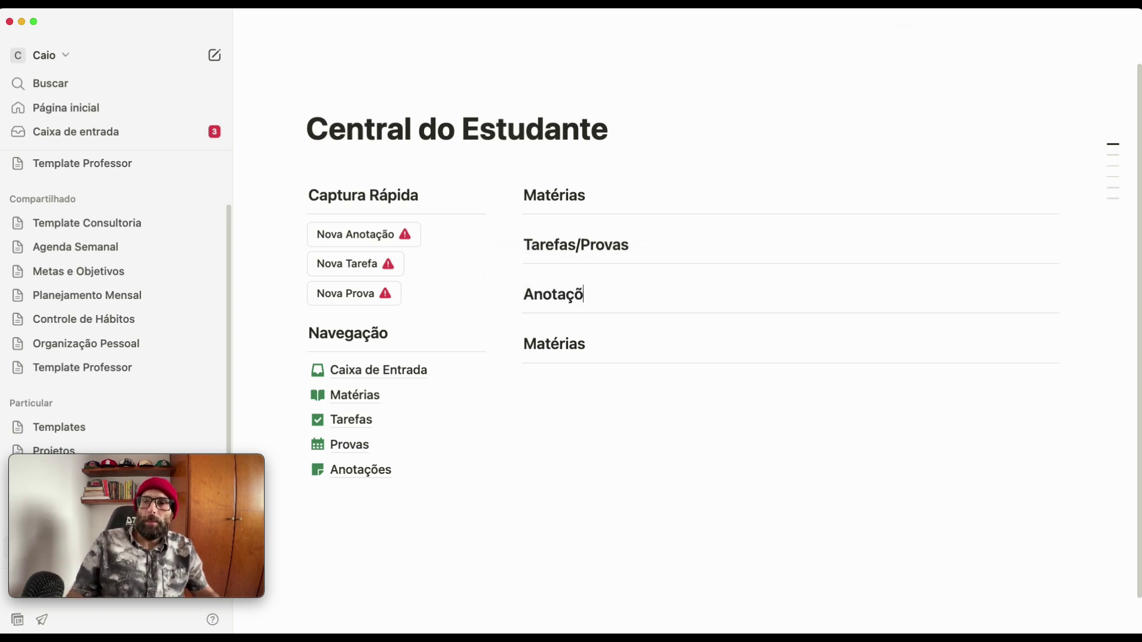
pyautogui.write('es')
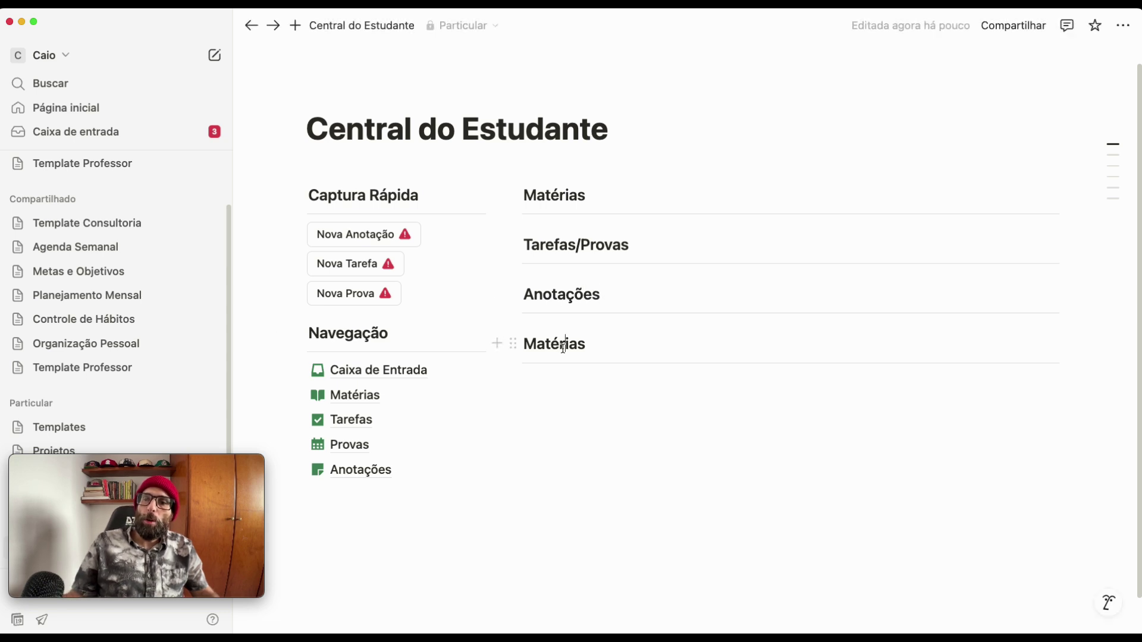
pyautogui.doubleClick(555, 344)
pyautogui.write('Cadernos')
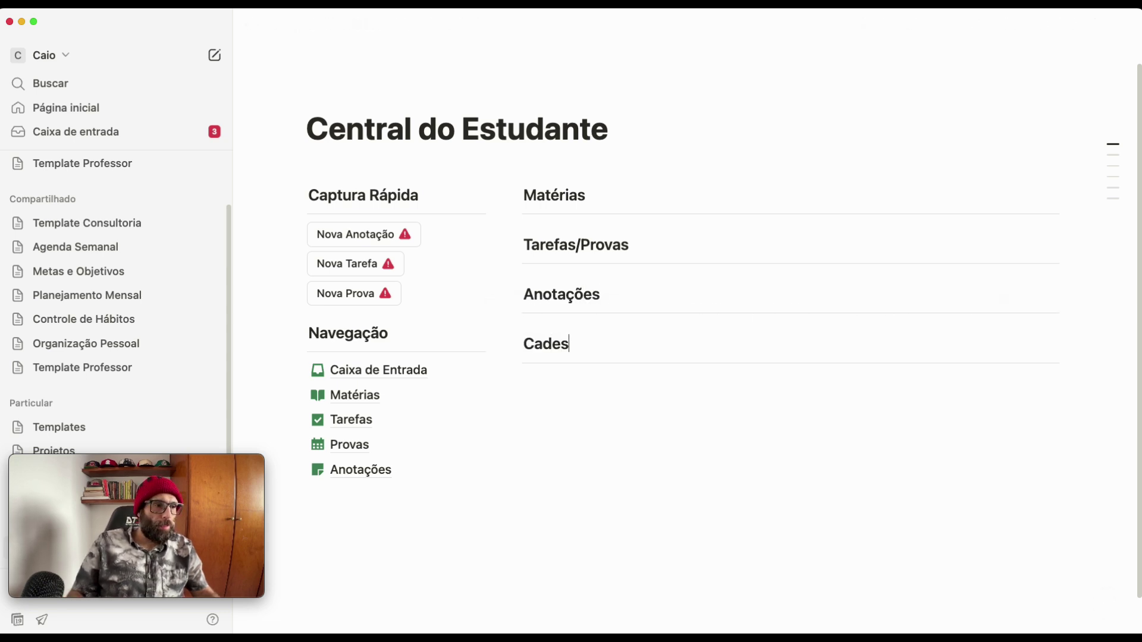
pyautogui.press('BackSpace')
pyautogui.write('rnos')
pyautogui.scroll(-2, 510, 357)
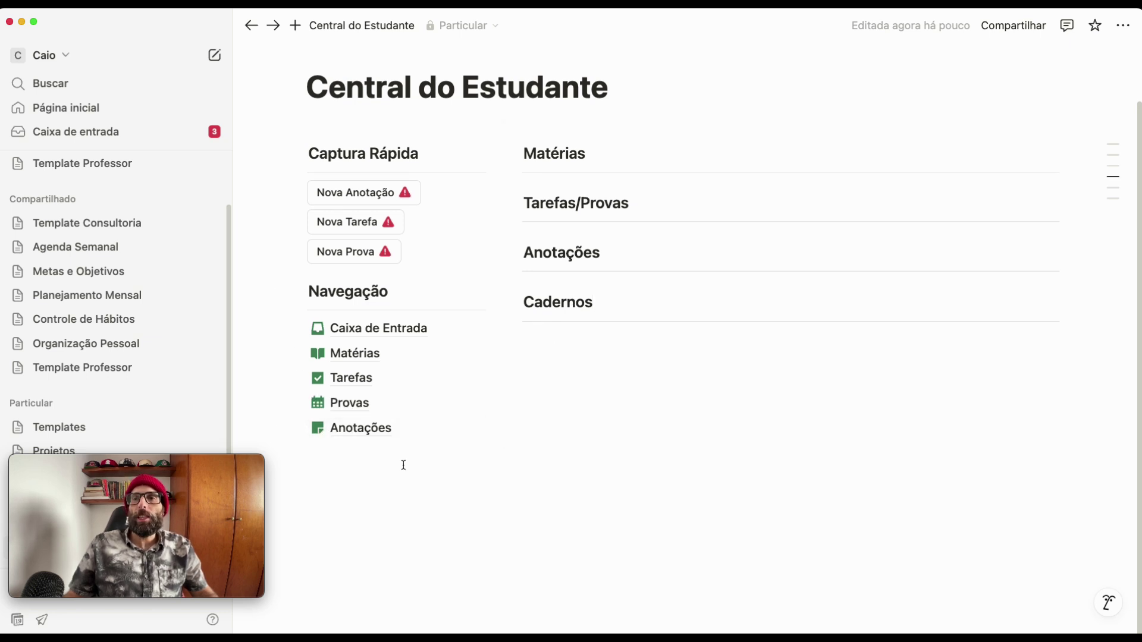
# - Duplicate the Anotações link in Navegação, creating Anotações (1)
pyautogui.click(298, 431)
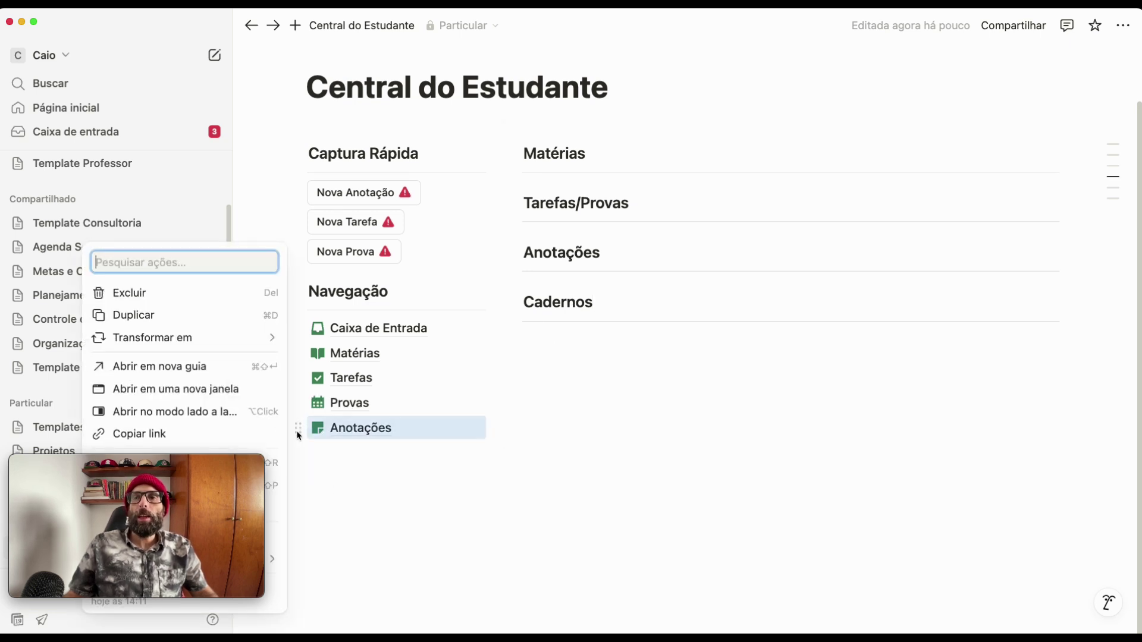
pyautogui.press('Escape')
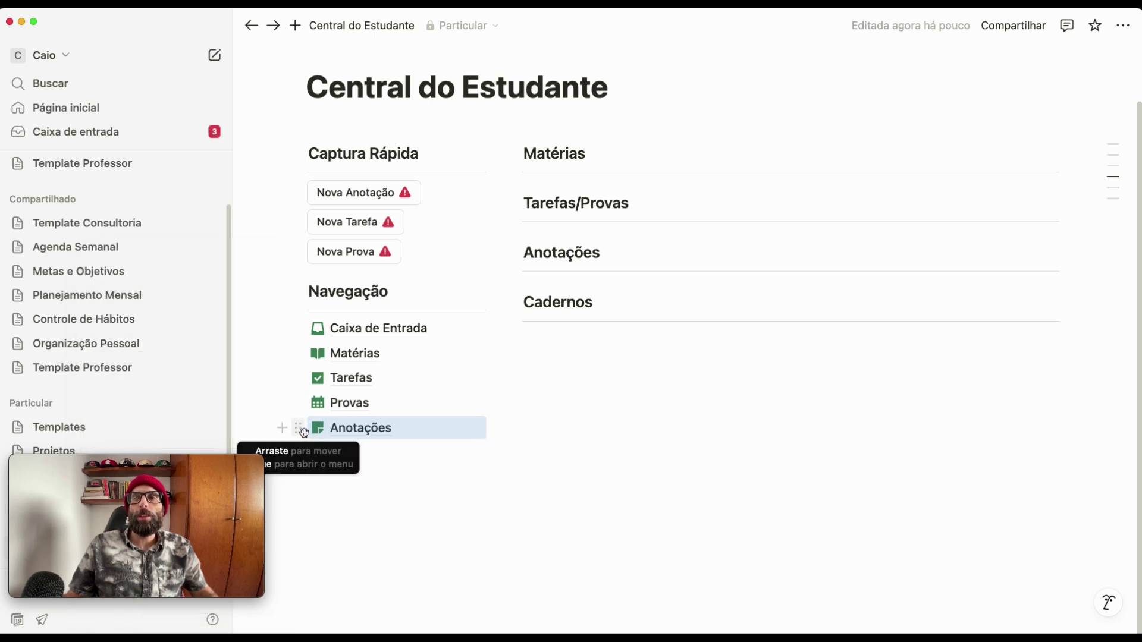
pyautogui.click(301, 431)
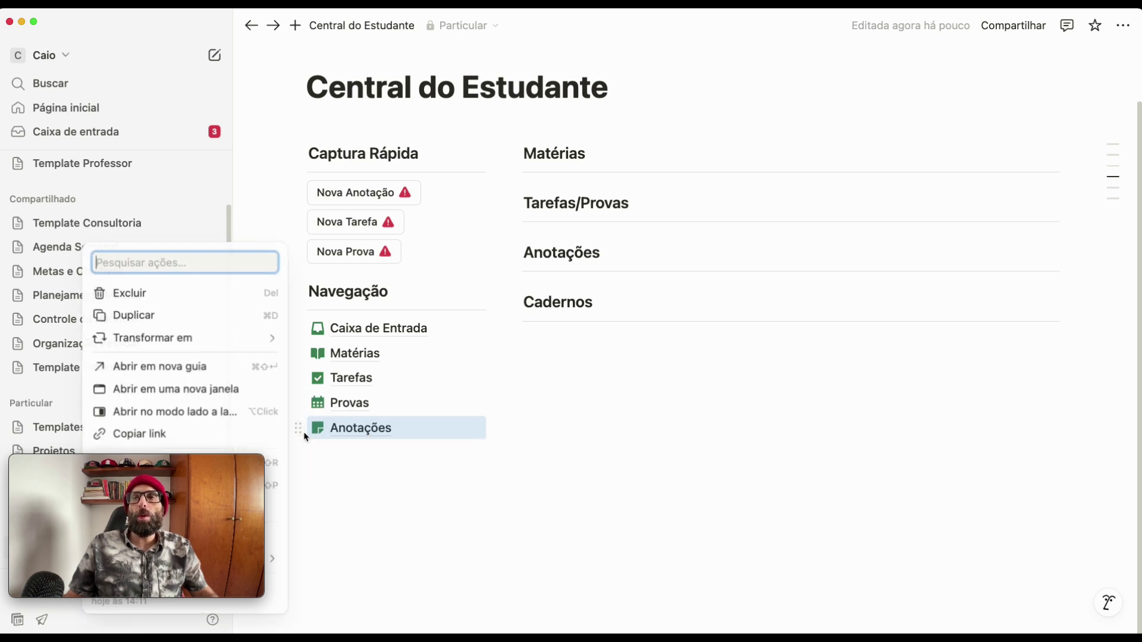
pyautogui.click(194, 315)
pyautogui.click(397, 481)
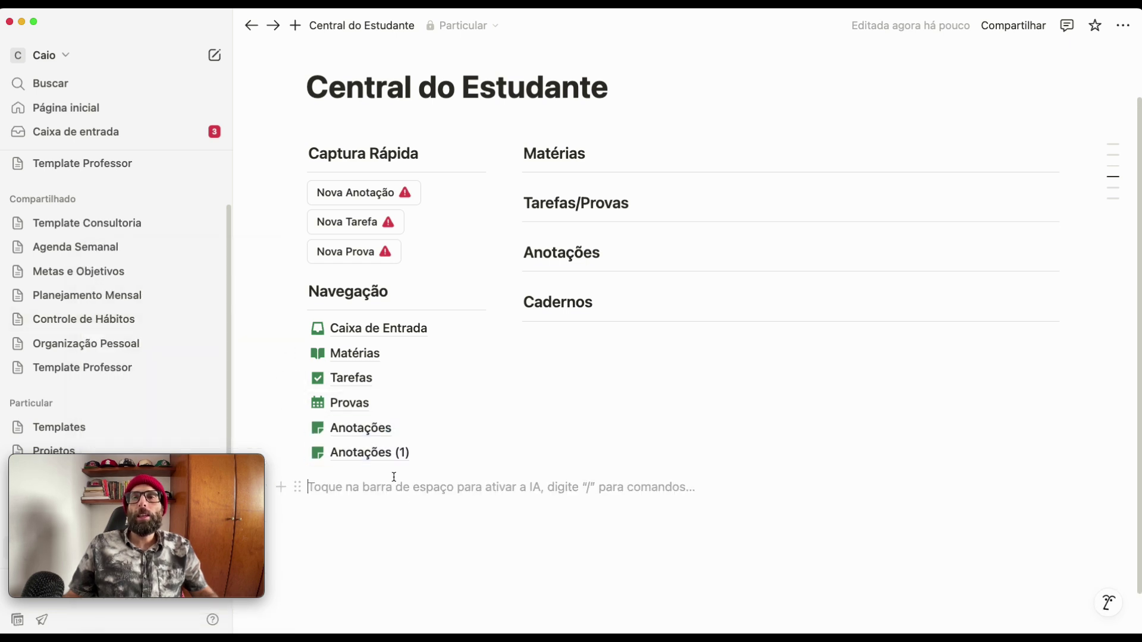
# - Rename Anotações (1) to 'Cadernos' and give it the green closed-book icon
pyautogui.click(383, 456)
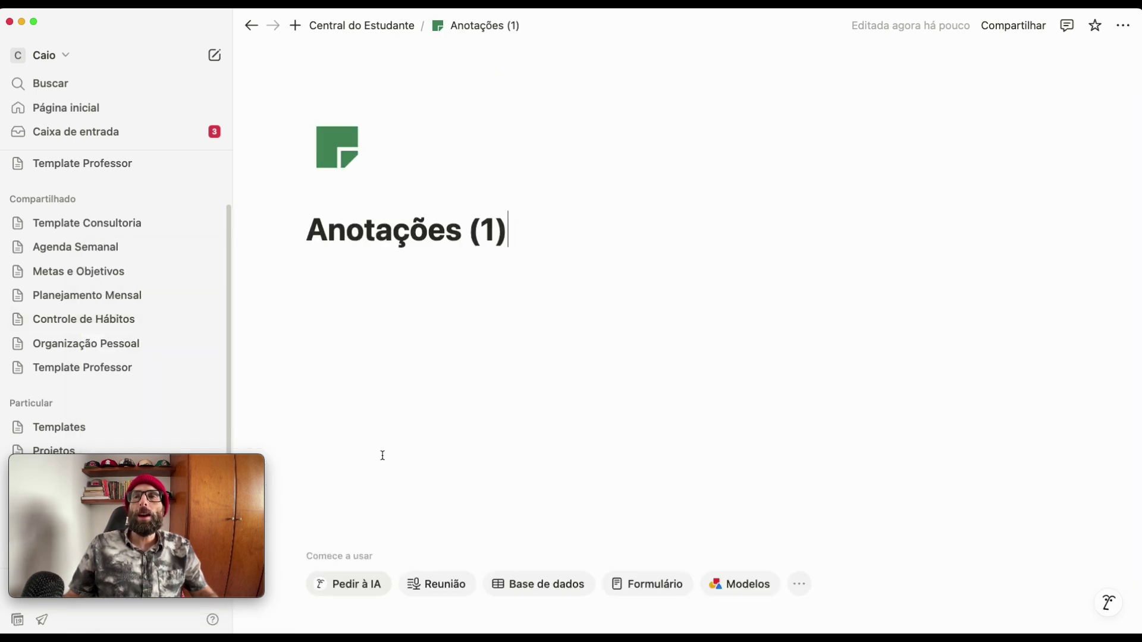
pyautogui.click(523, 220)
pyautogui.moveTo(523, 219); pyautogui.dragTo(252, 219)
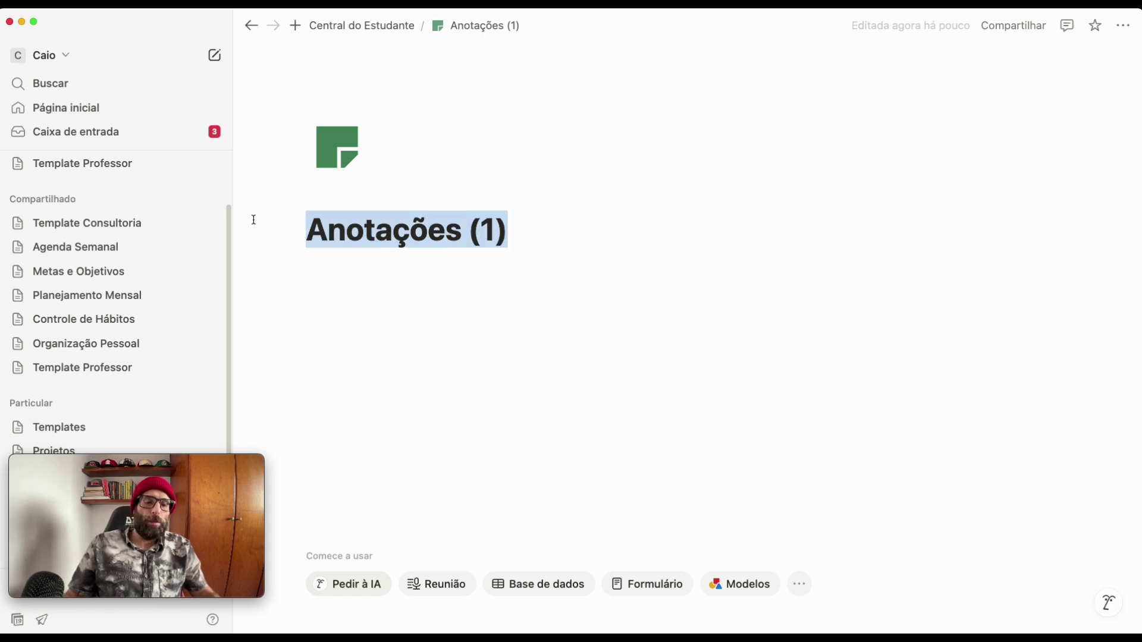
pyautogui.write('Cadernos')
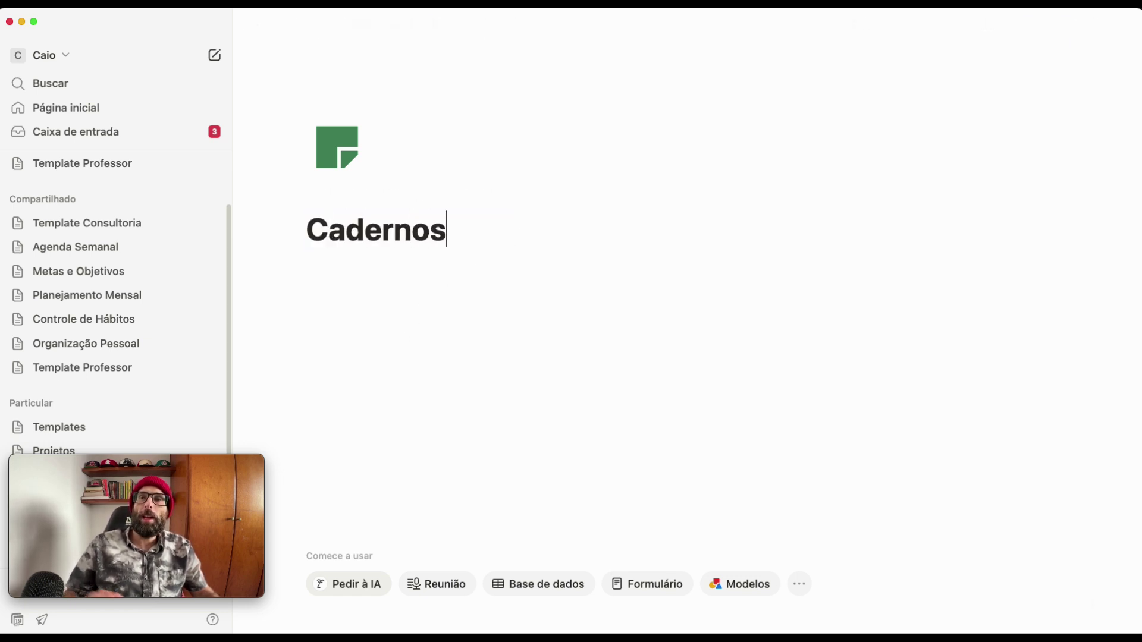
pyautogui.click(351, 151)
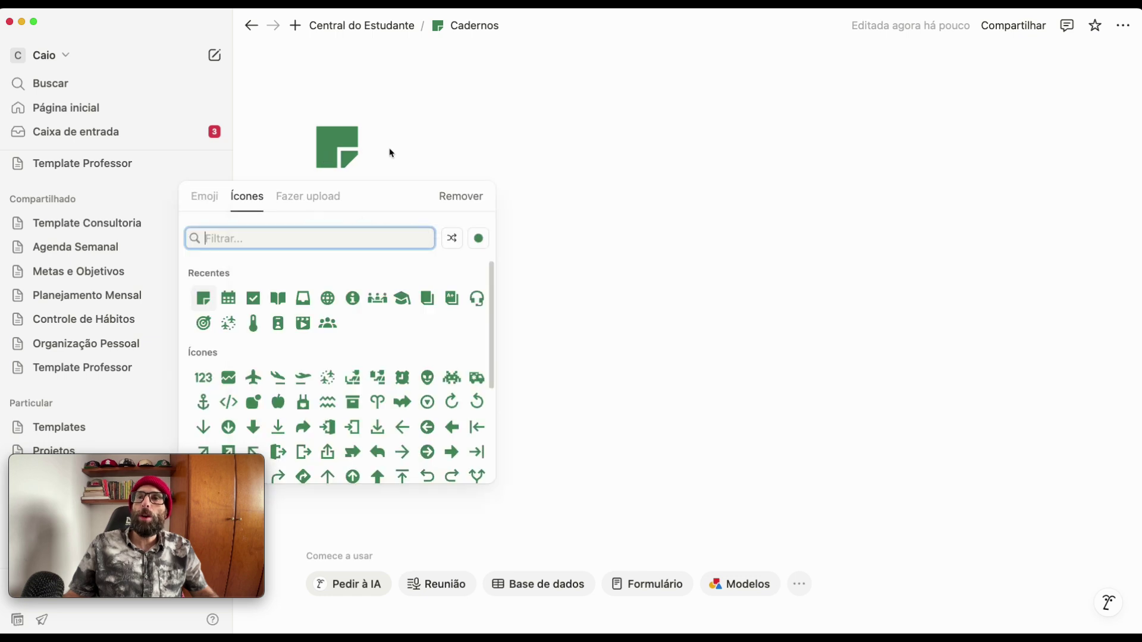
pyautogui.click(426, 299)
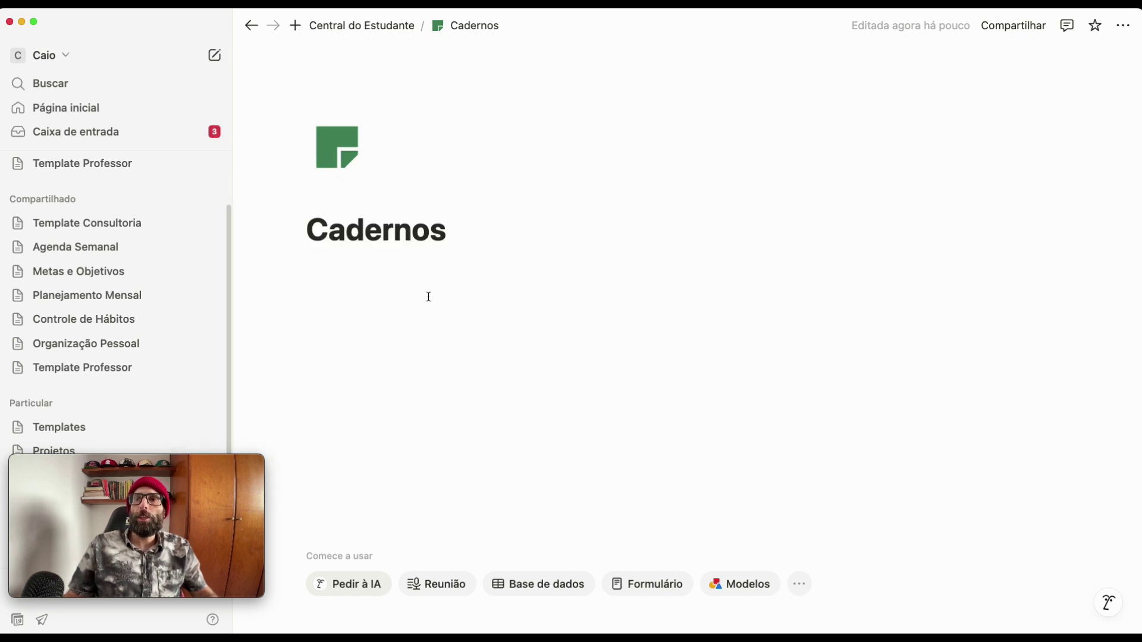
pyautogui.click(251, 27)
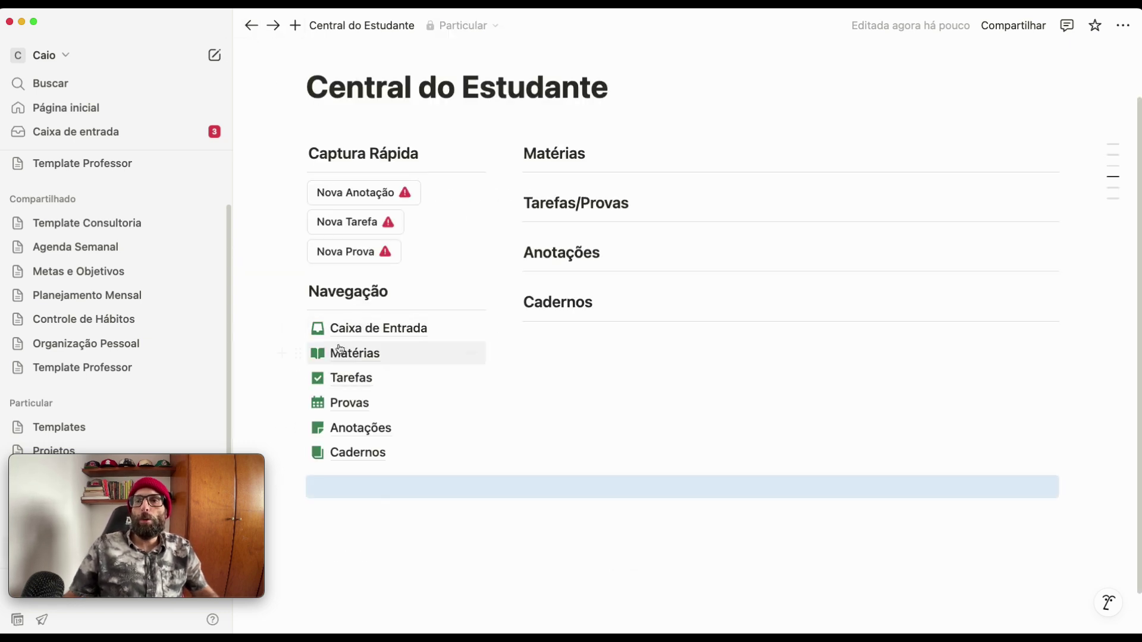
# - Open the Matérias page from the Navegação list in a new tab
pyautogui.click(622, 456)
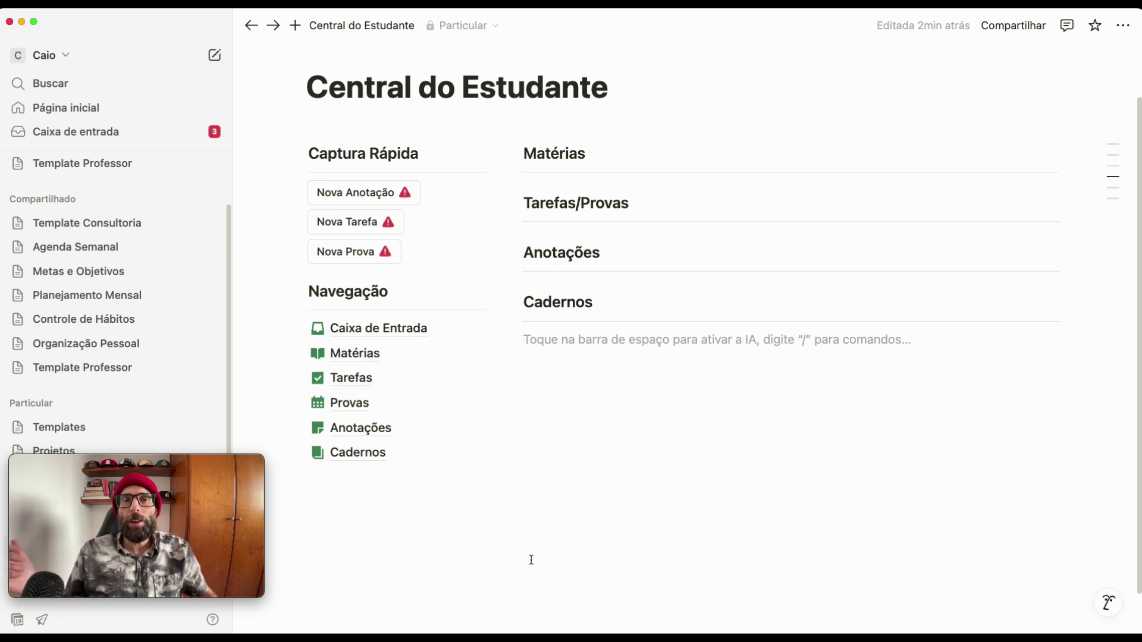
pyautogui.keyDown('super'); pyautogui.click(352, 353); pyautogui.keyUp('super')
# - On the empty Matérias page, add an 'Em Andamento' Heading 3 with a divider line beneath it
pyautogui.click(395, 19)
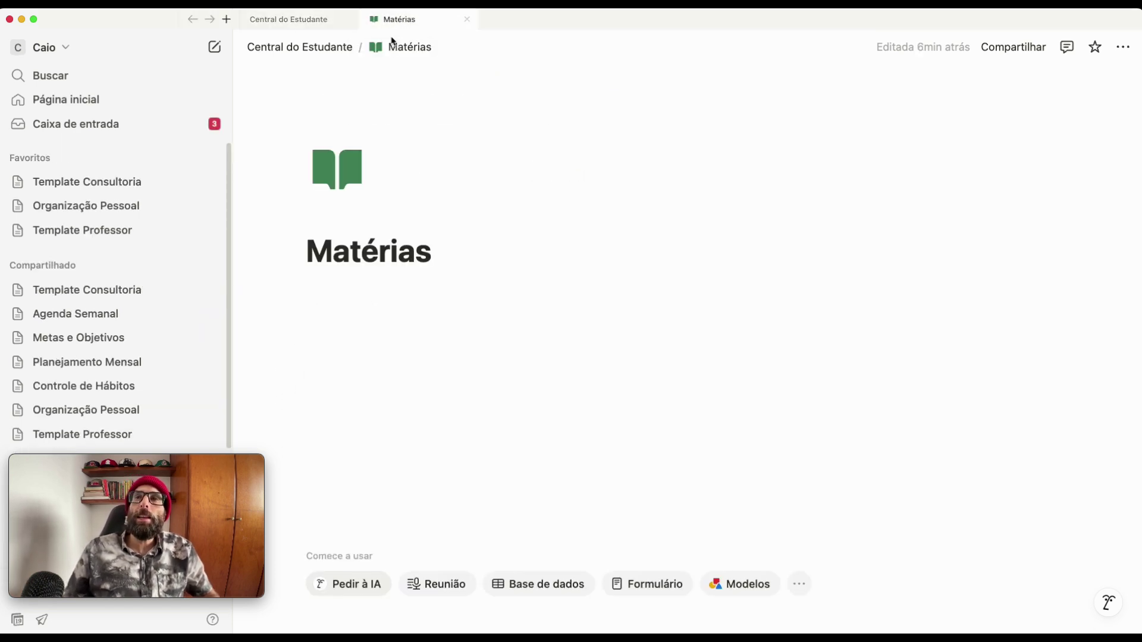
pyautogui.click(374, 320)
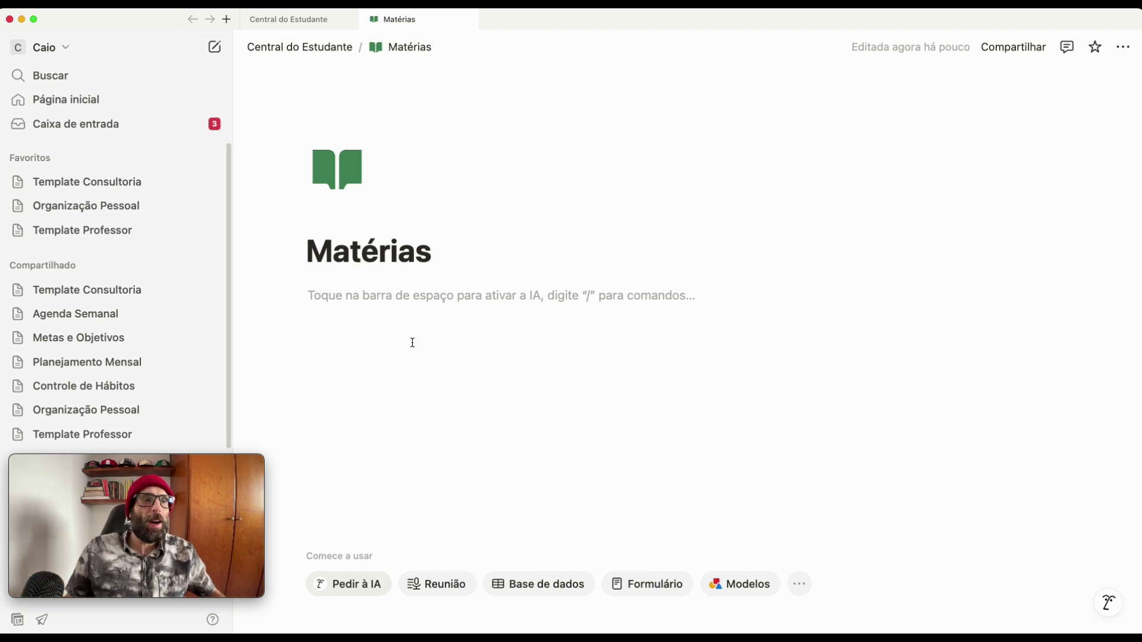
pyautogui.write('### ')
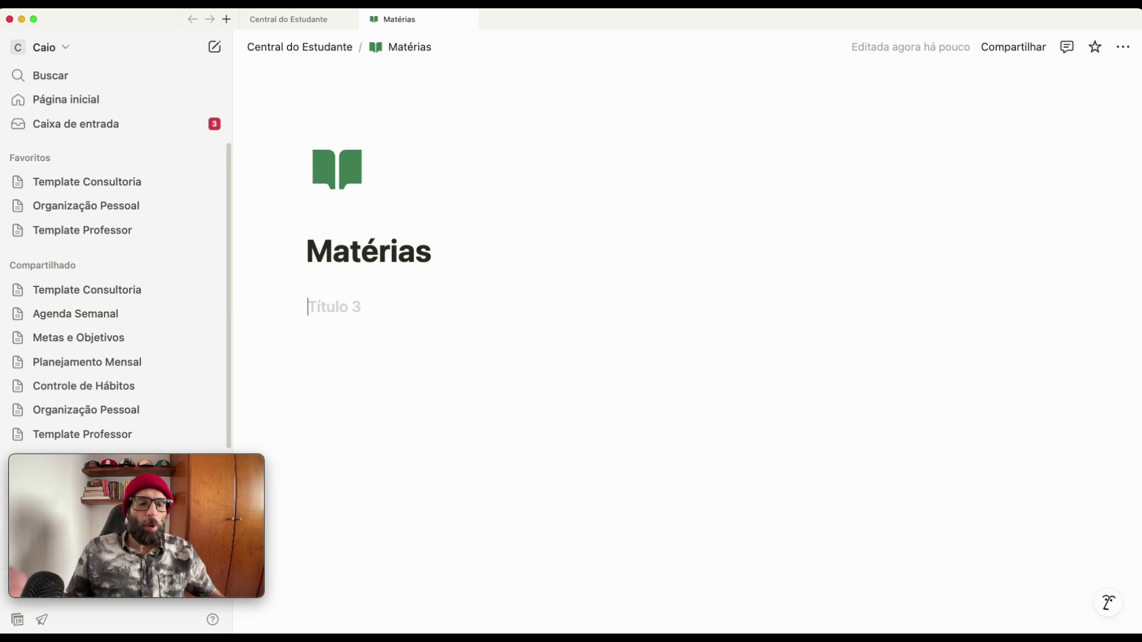
pyautogui.write('Em Andamento')
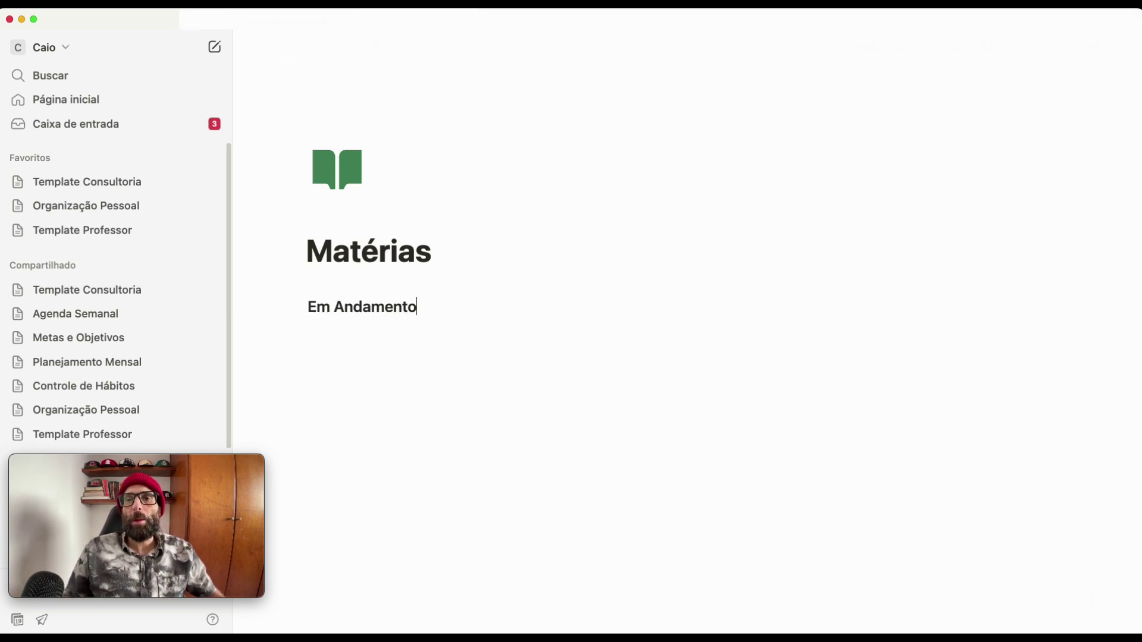
pyautogui.press('Return')
pyautogui.write('---')
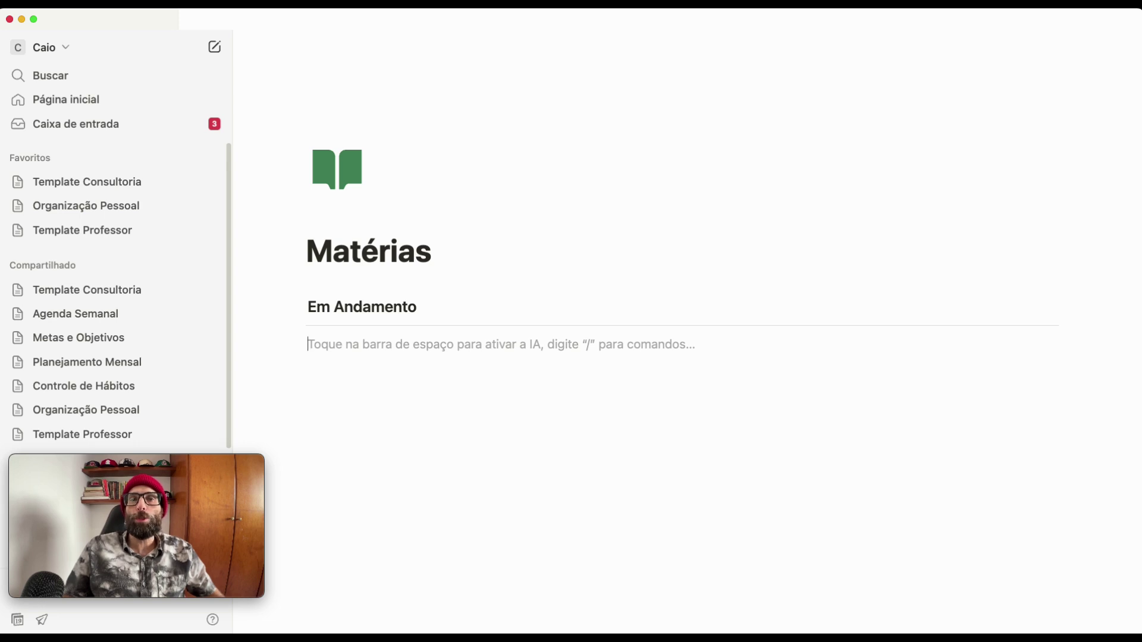
pyautogui.write('/')
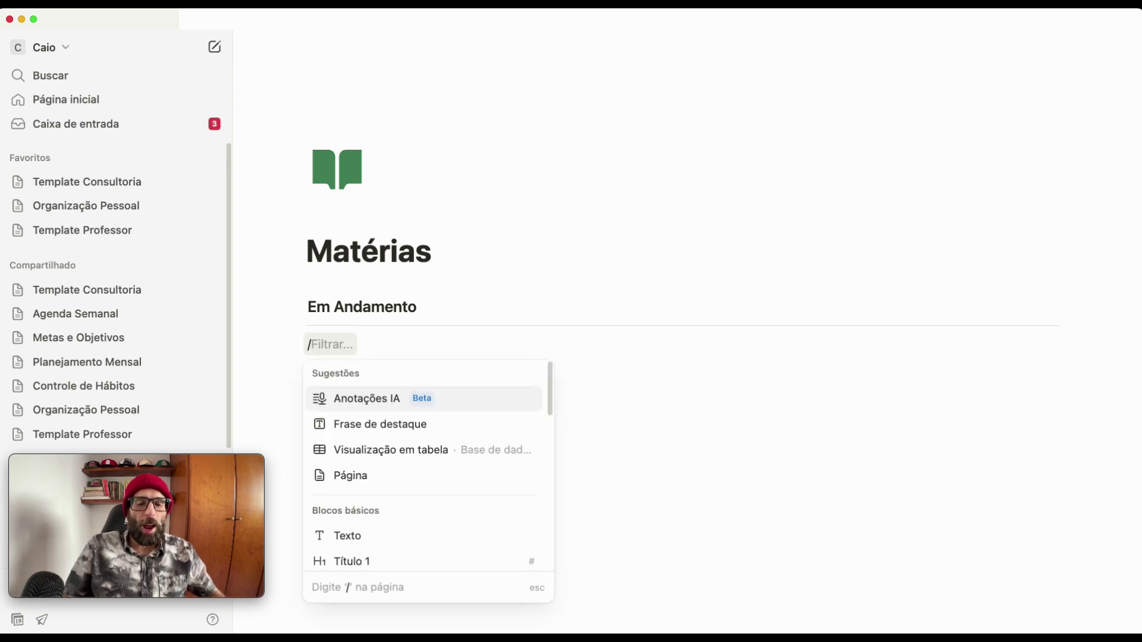
pyautogui.write('visua')
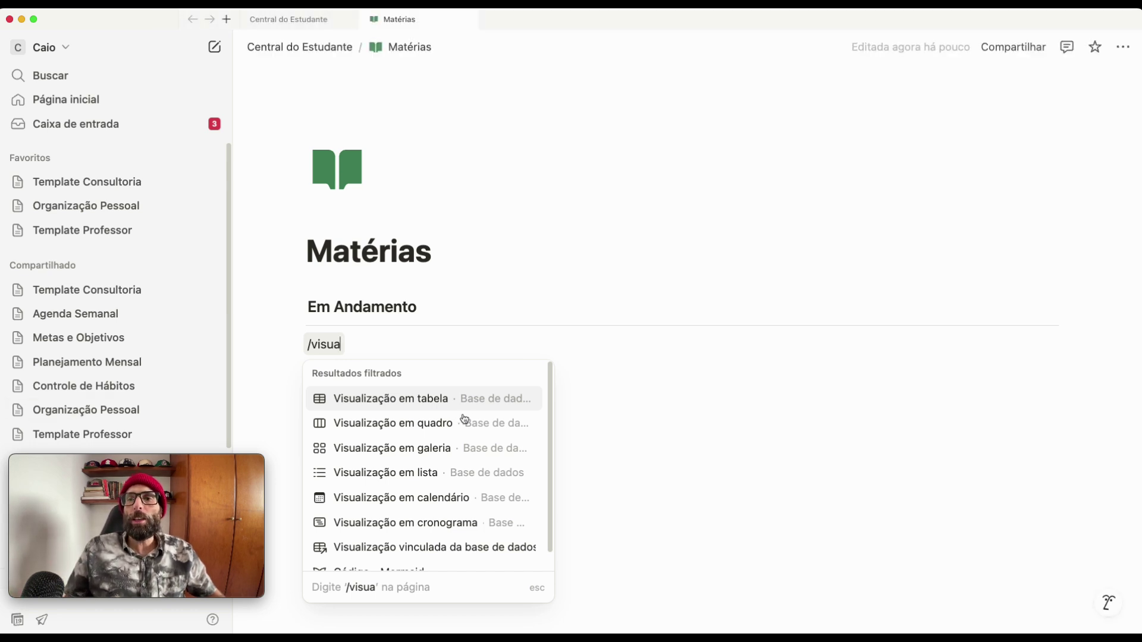
# - Insert a gallery view backed by a new empty database under the Em Andamento heading
pyautogui.scroll(-1, 421, 443)
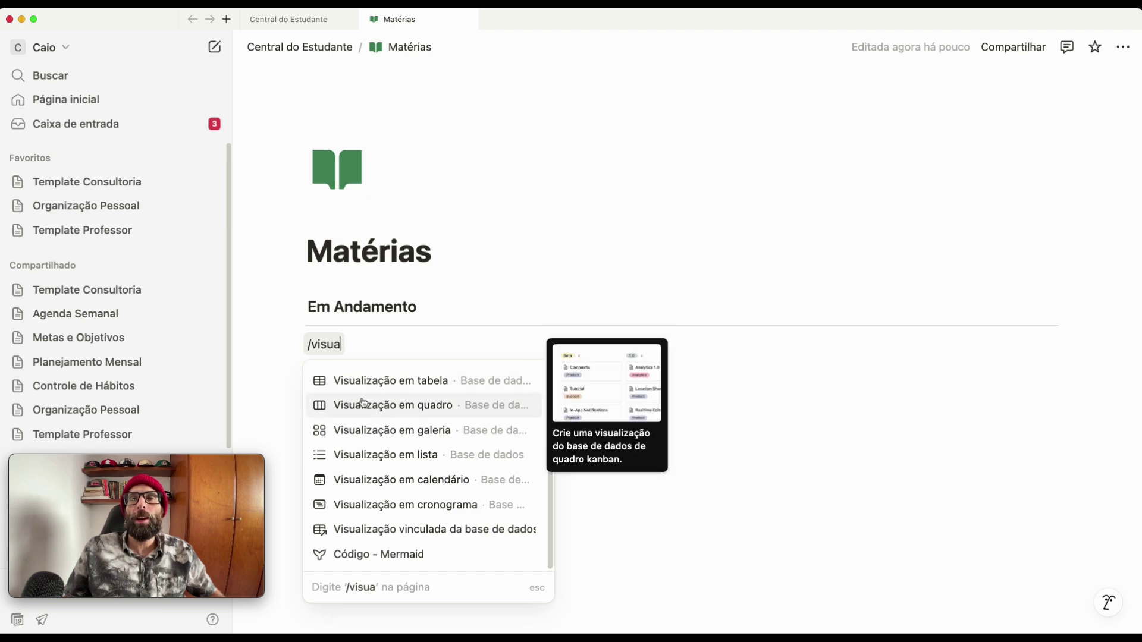
pyautogui.click(373, 433)
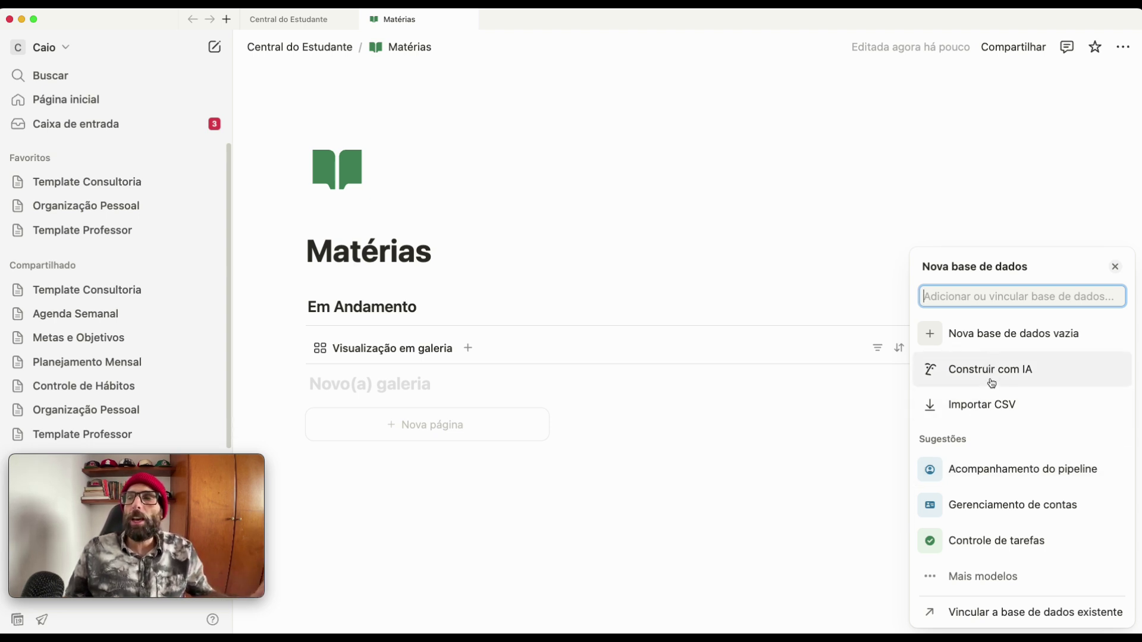
pyautogui.click(1001, 339)
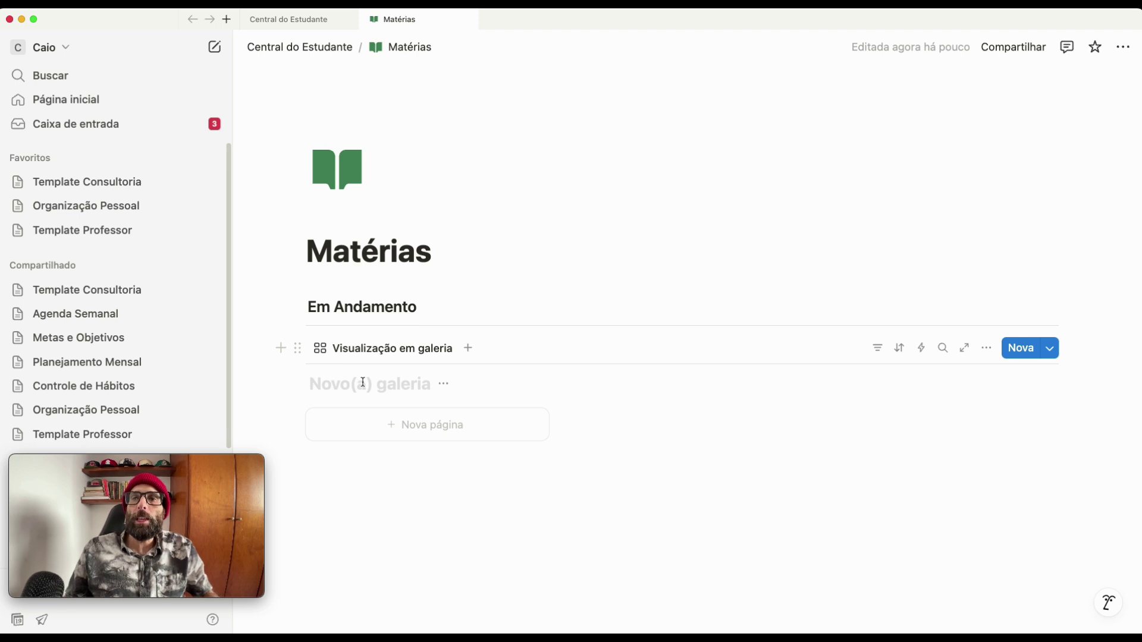
# - Title the gallery database 'materias_centraldoestudante', then hide its title
pyautogui.write('m')
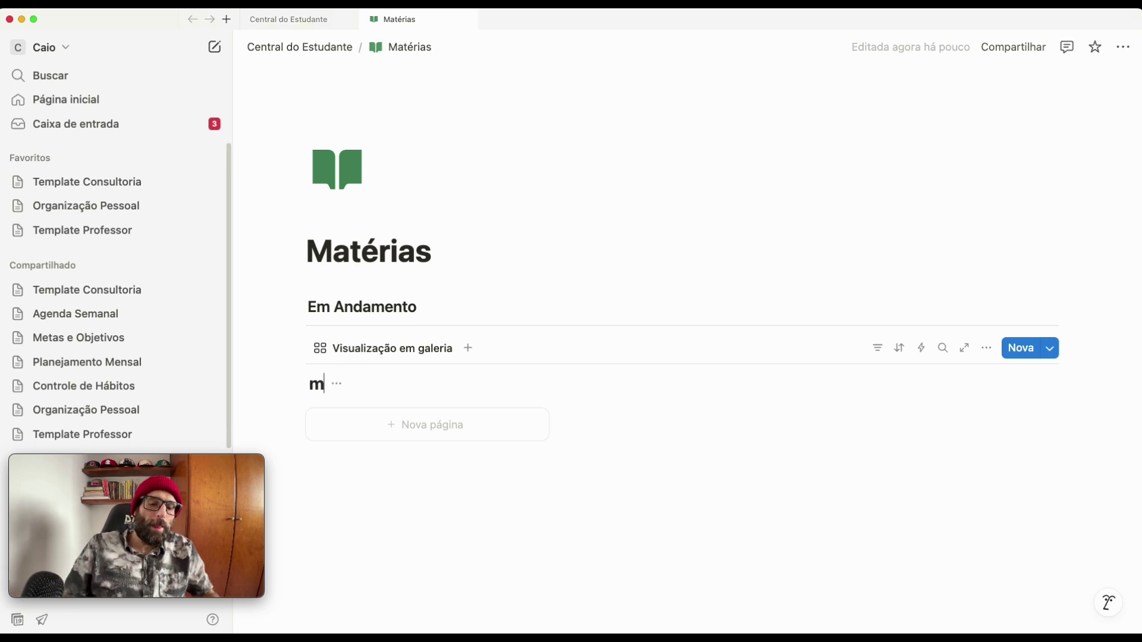
pyautogui.write('aterias_centraldoestudante')
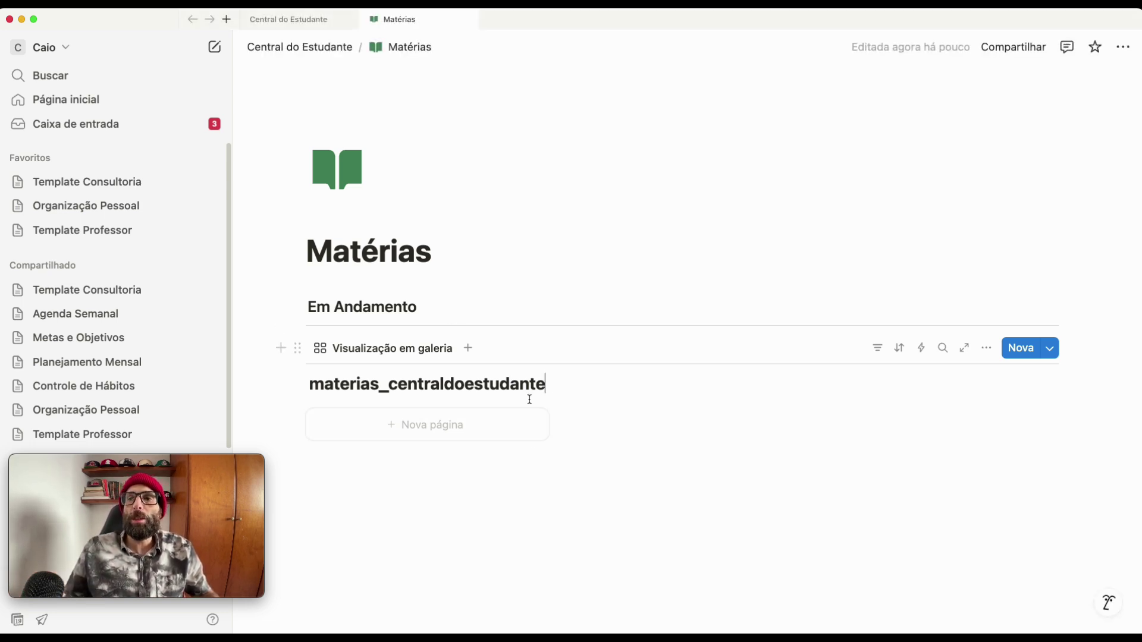
pyautogui.click(557, 384)
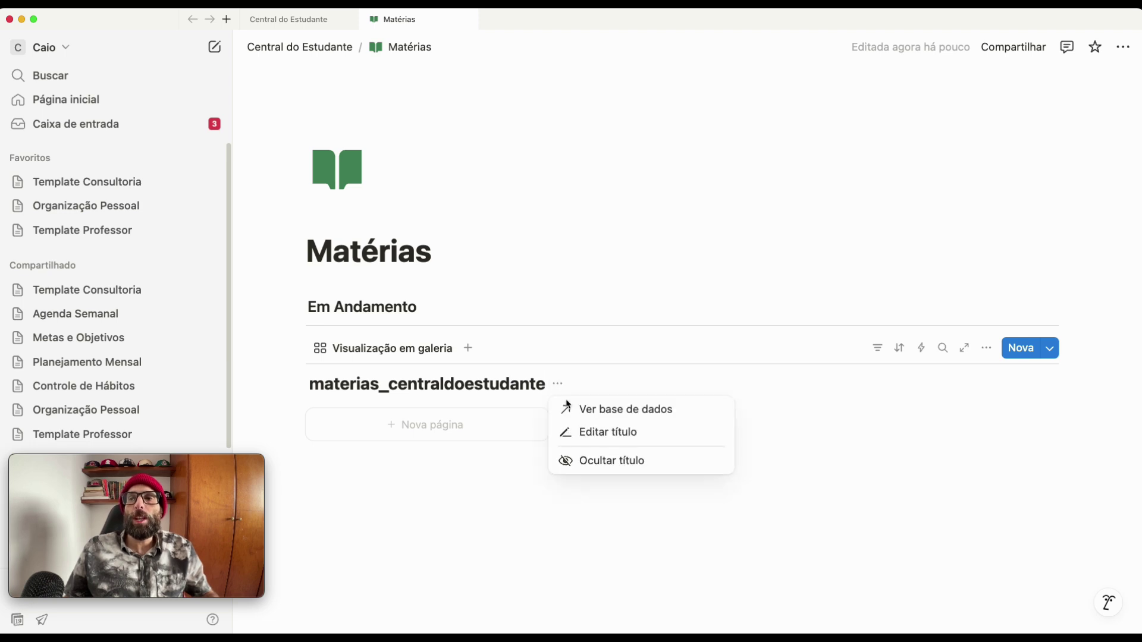
pyautogui.click(585, 466)
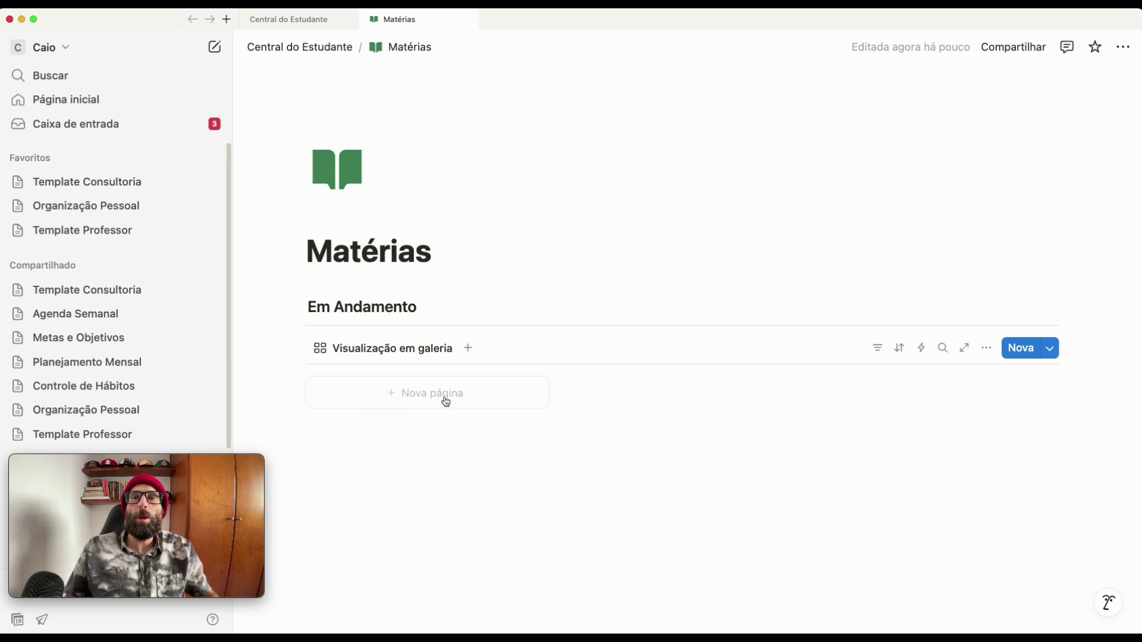
# - Rename the gallery view to 'Matérias'
pyautogui.click(372, 352)
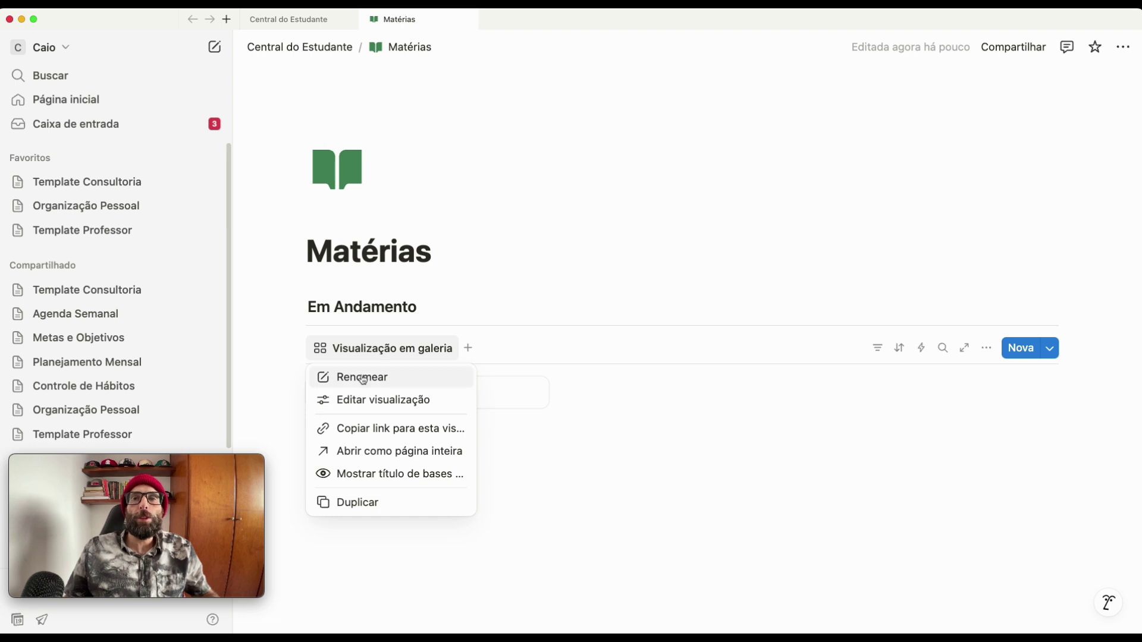
pyautogui.click(362, 378)
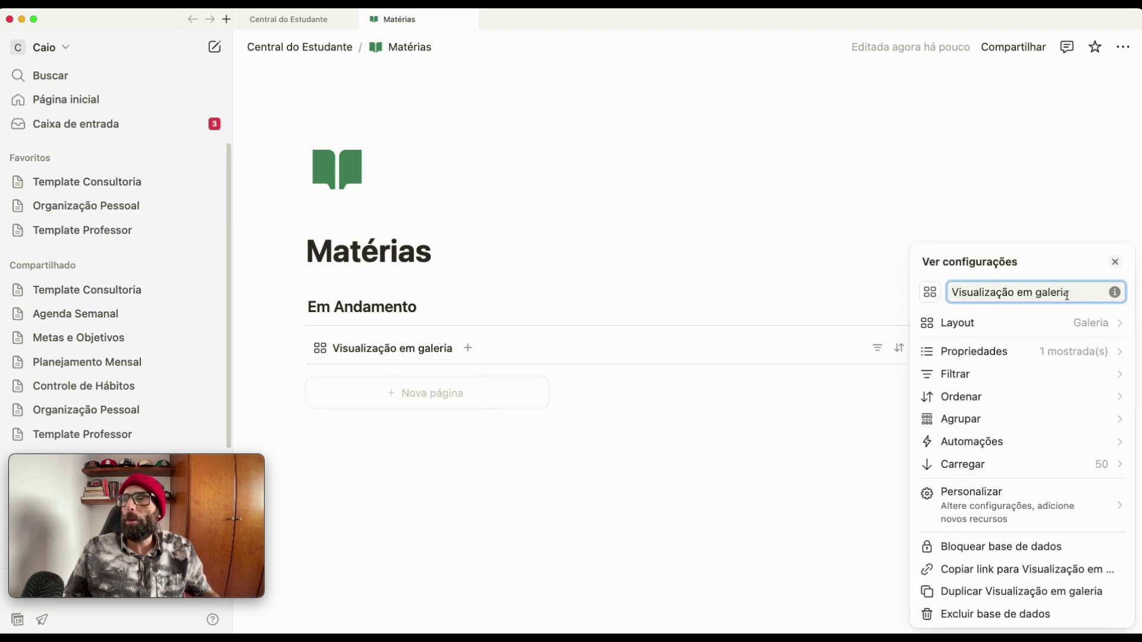
pyautogui.press('super+a')
pyautogui.write('Ma')
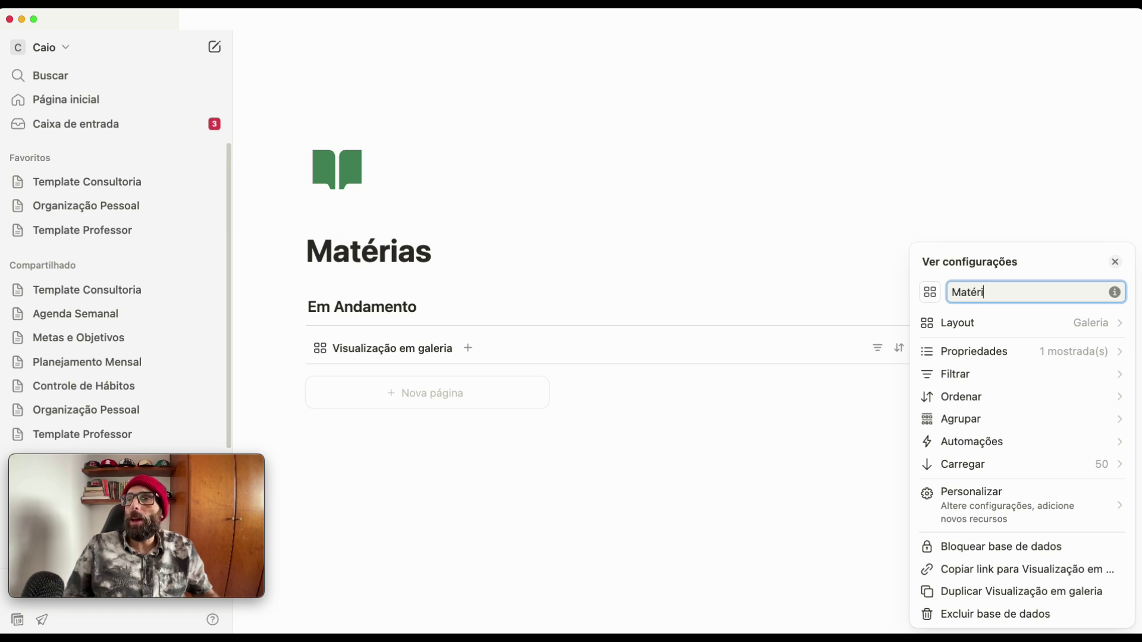
pyautogui.write('térias')
pyautogui.click(693, 288)
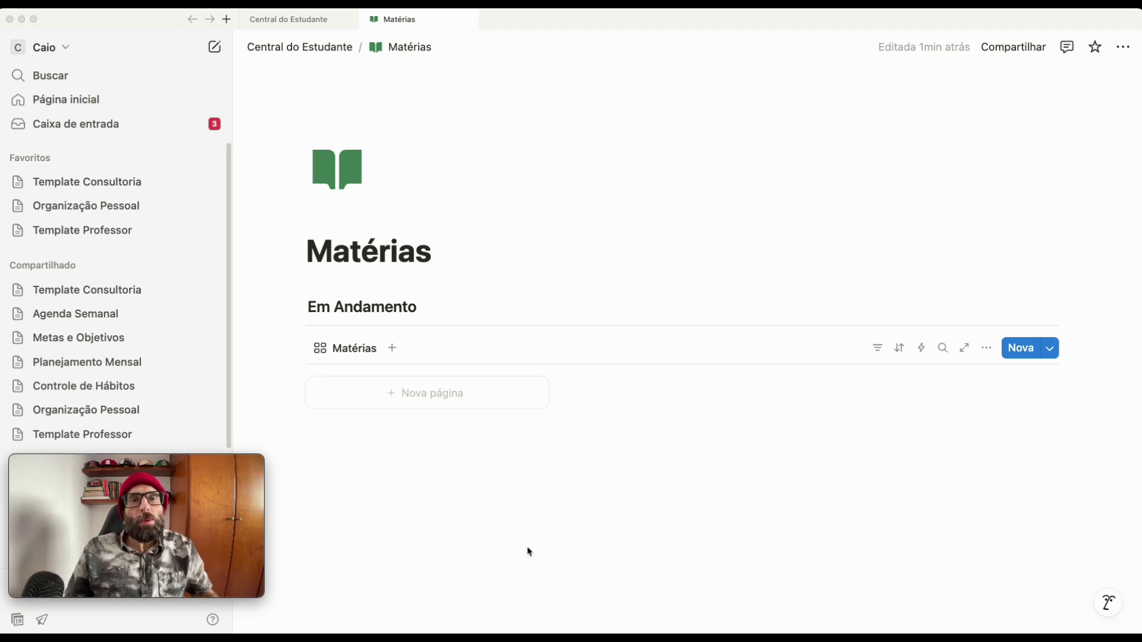
# - Below the Em Andamento gallery, add a 'Planejado' Heading 3 followed by a divider
pyautogui.click(481, 498)
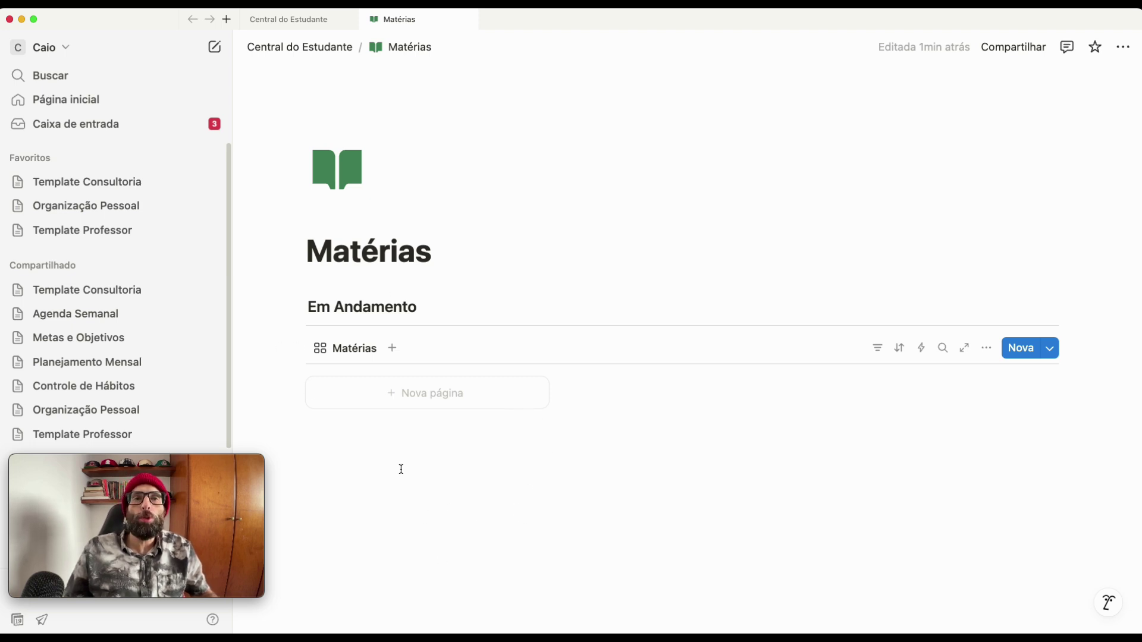
pyautogui.click(374, 462)
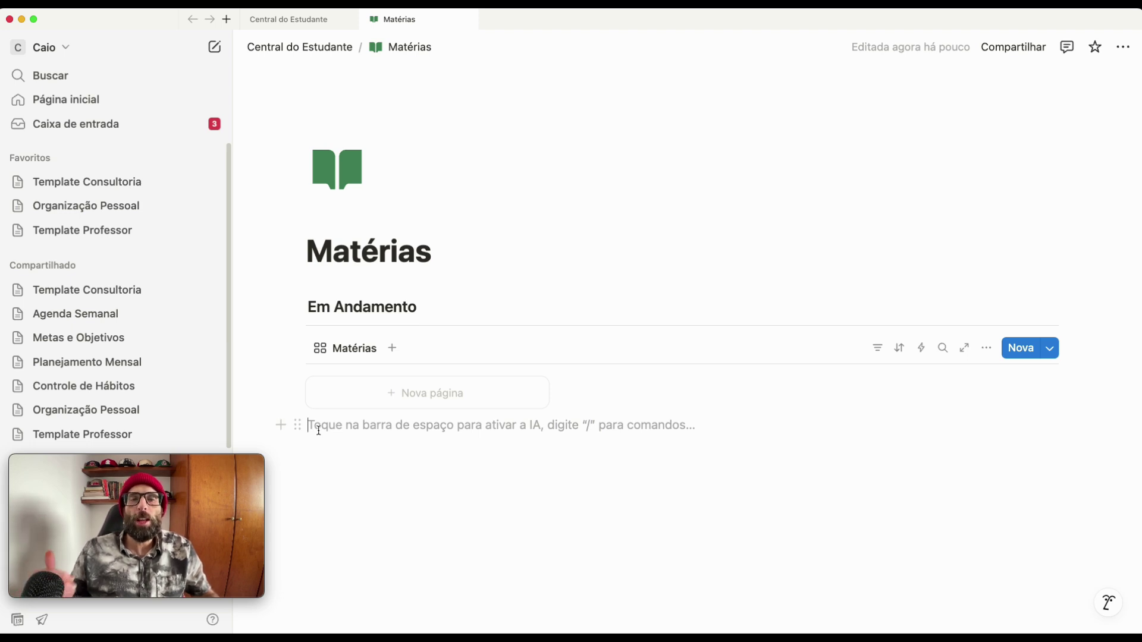
pyautogui.press('Return')
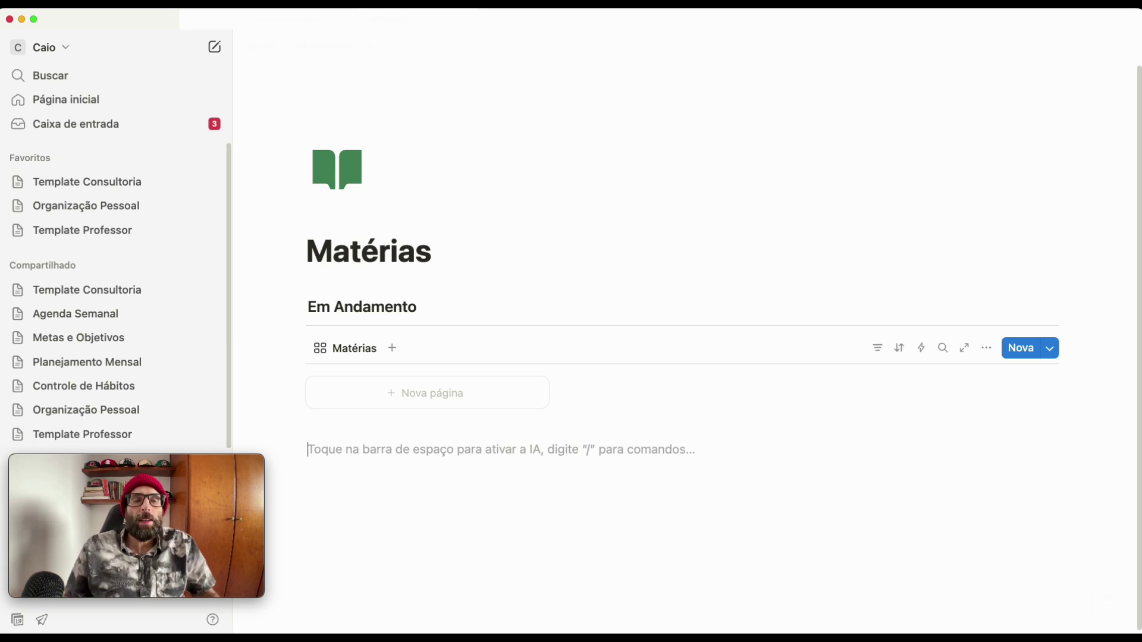
pyautogui.write('### ')
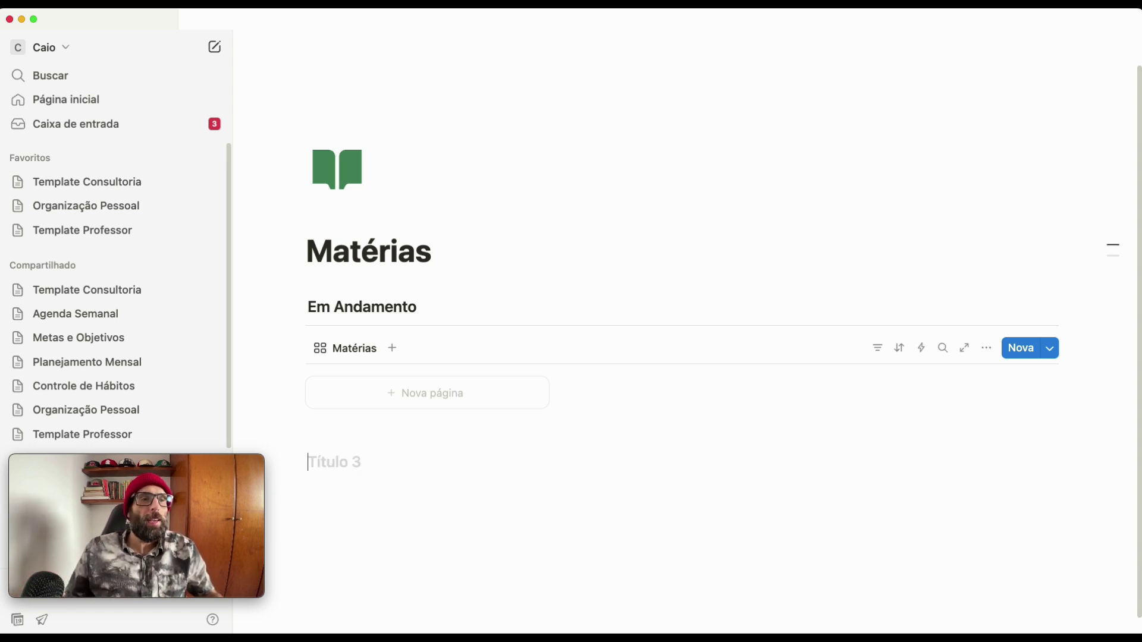
pyautogui.write('Planejado')
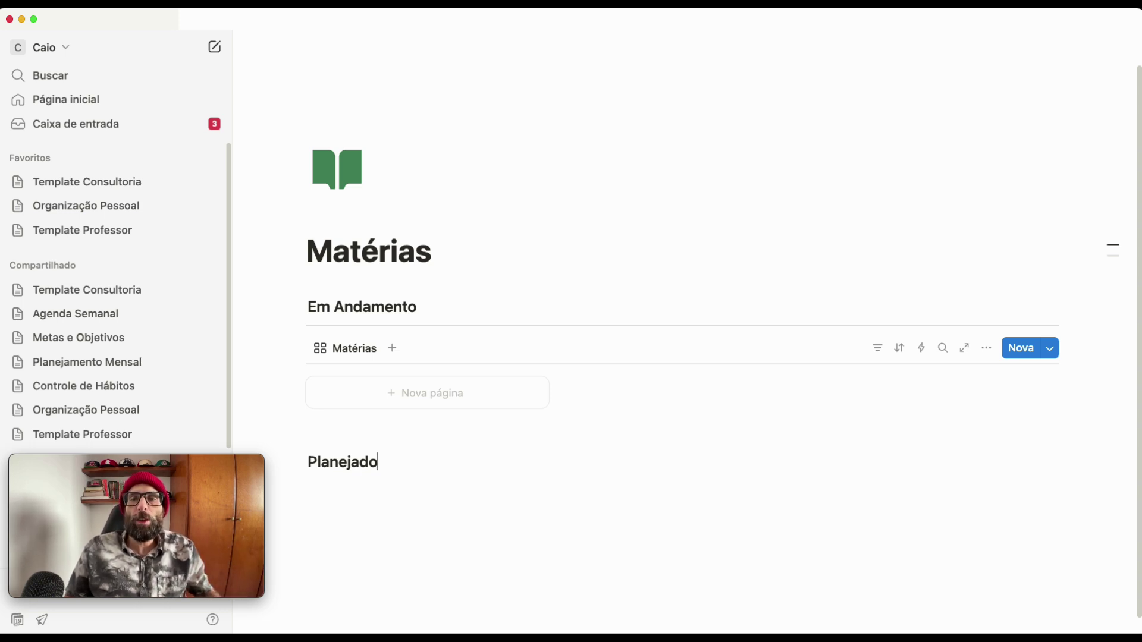
pyautogui.press('Return')
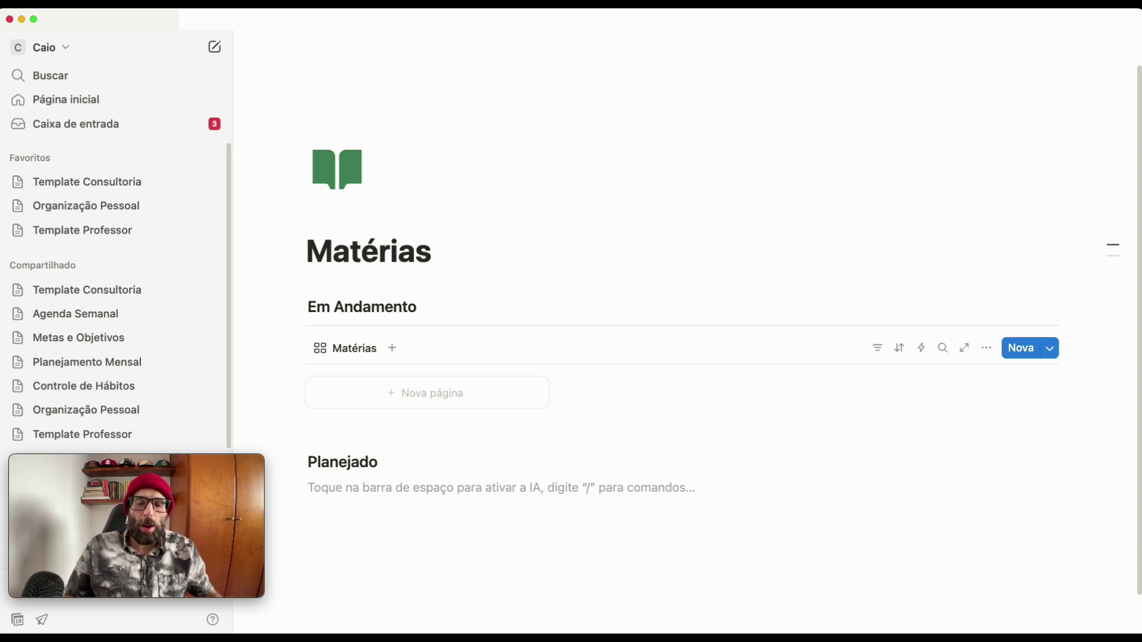
pyautogui.write('---')
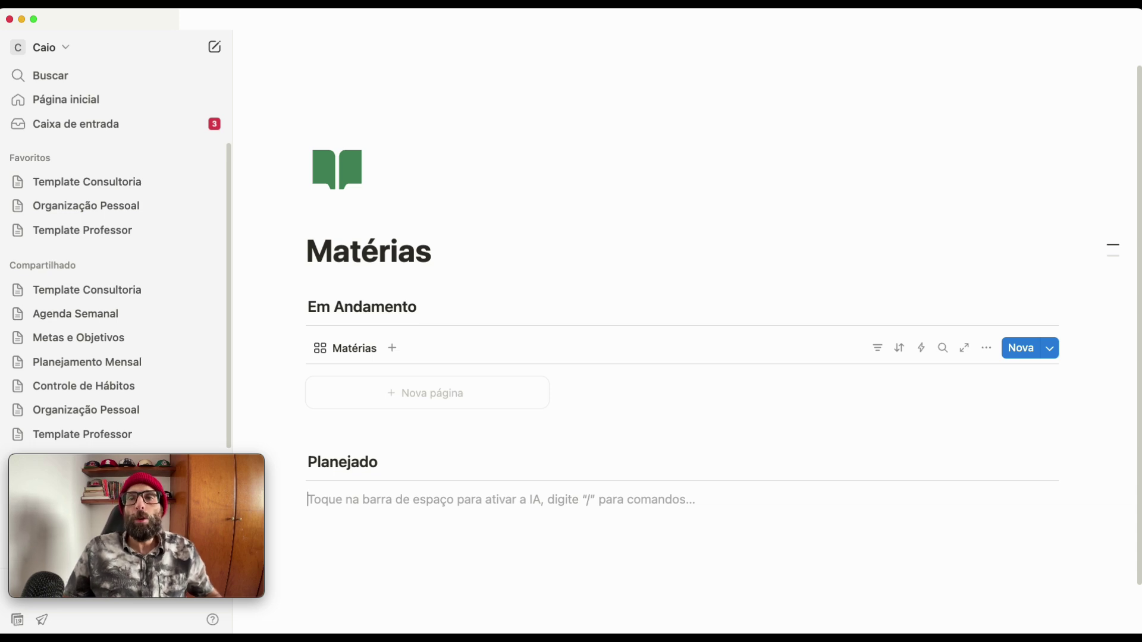
# - Under Planejado, insert a table view linked to the existing materias_centraldoestudante database
pyautogui.write('/')
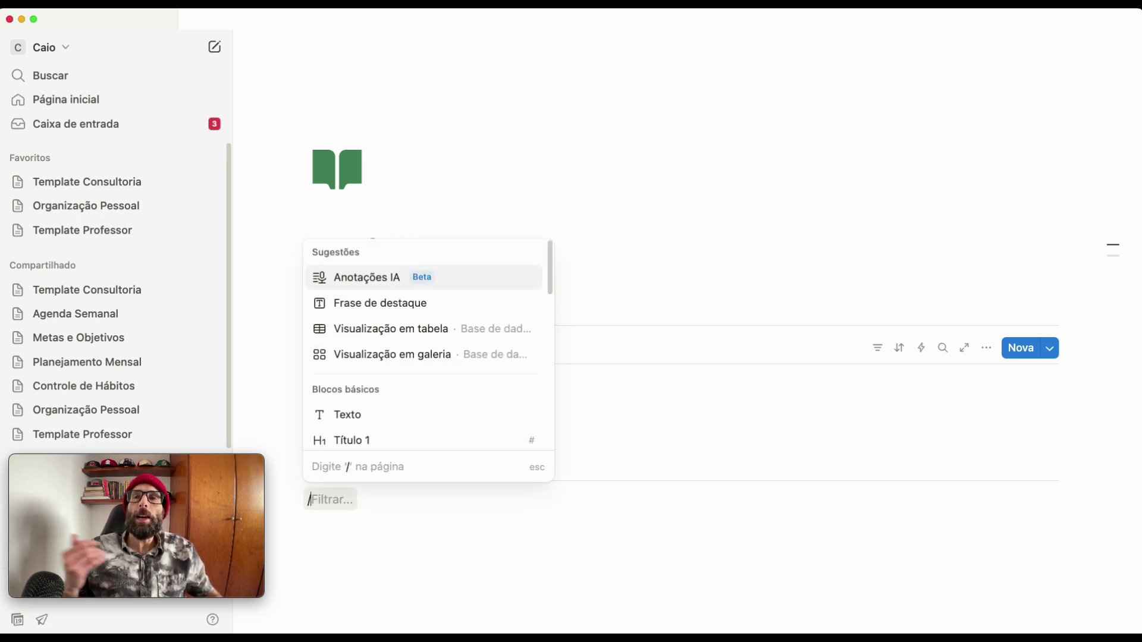
pyautogui.write('visu')
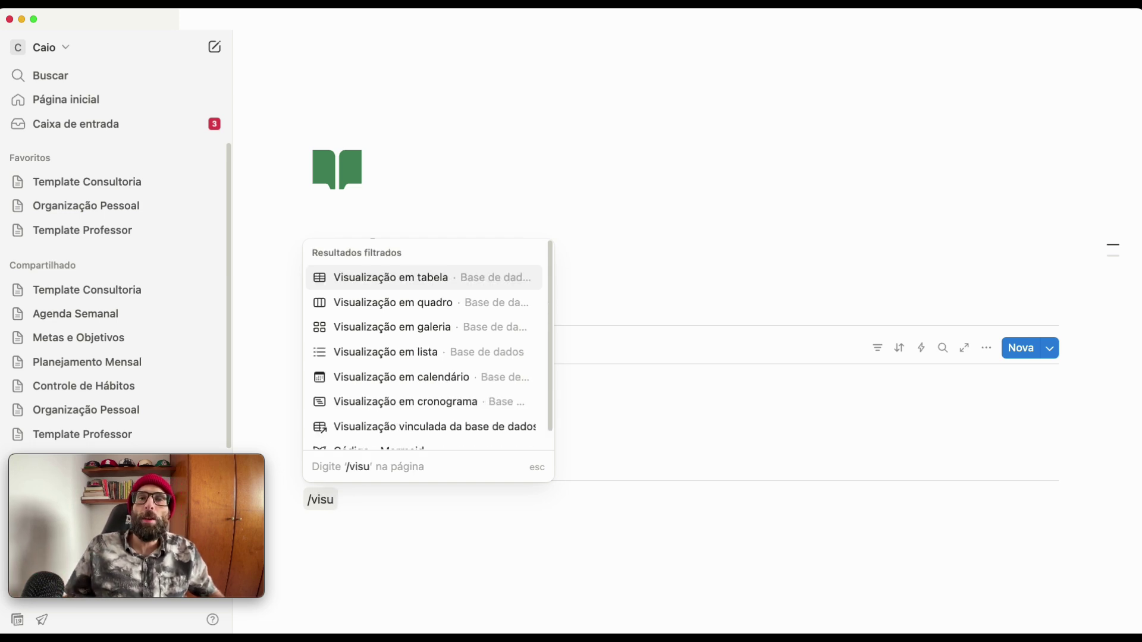
pyautogui.click(419, 286)
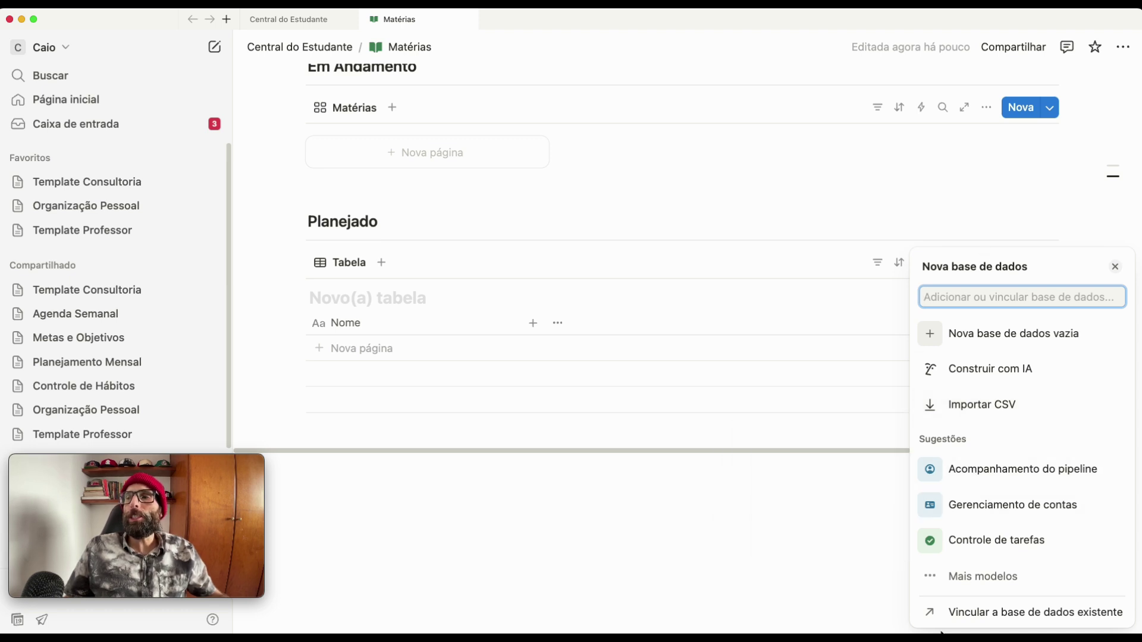
pyautogui.click(989, 620)
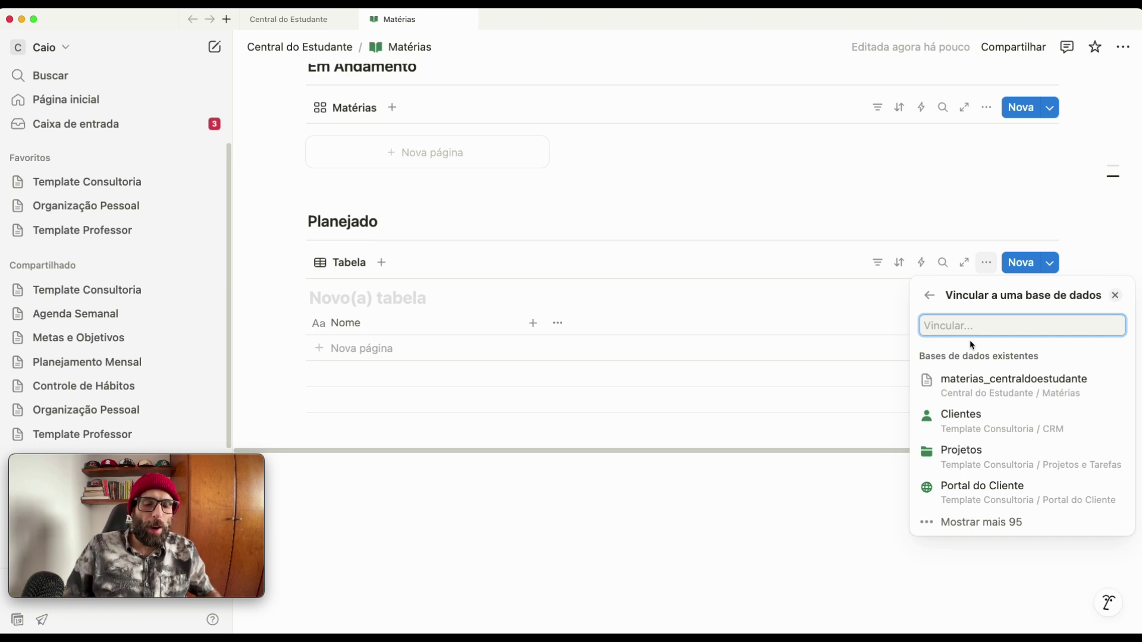
pyautogui.write('mate')
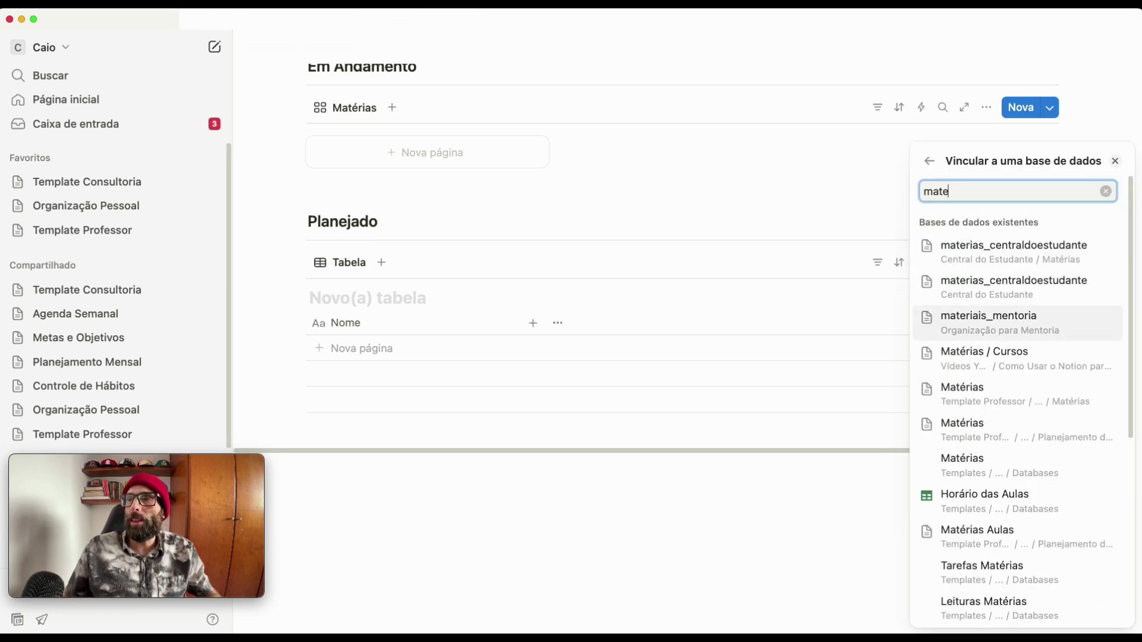
pyautogui.click(988, 256)
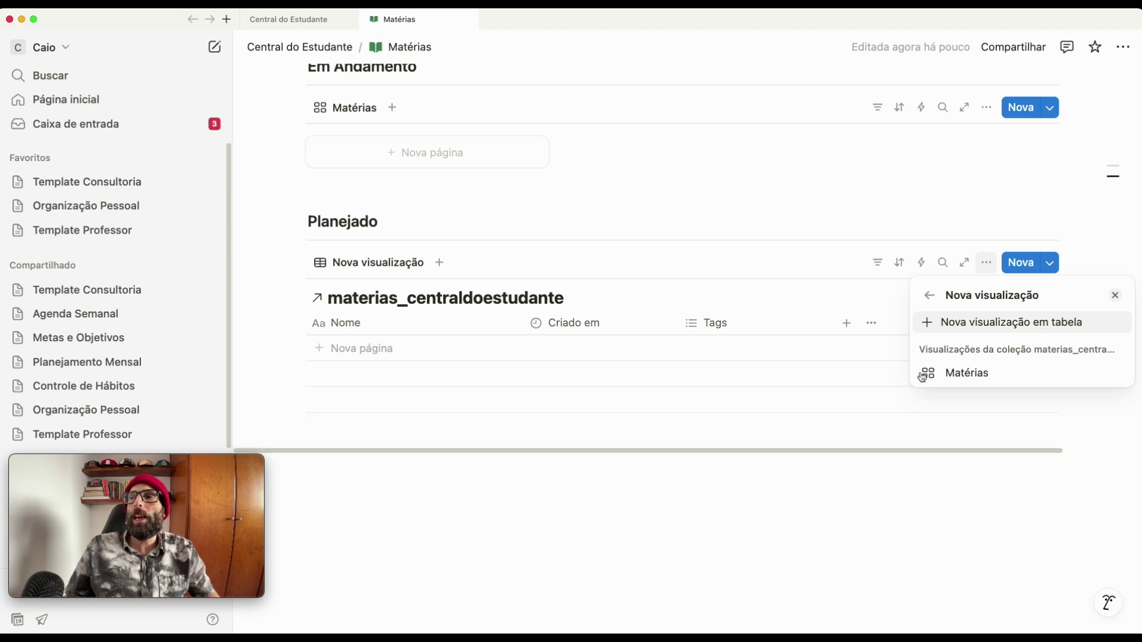
# - Give the Planejado linked database a new Tabela-layout view named 'Matérias'
pyautogui.click(922, 375)
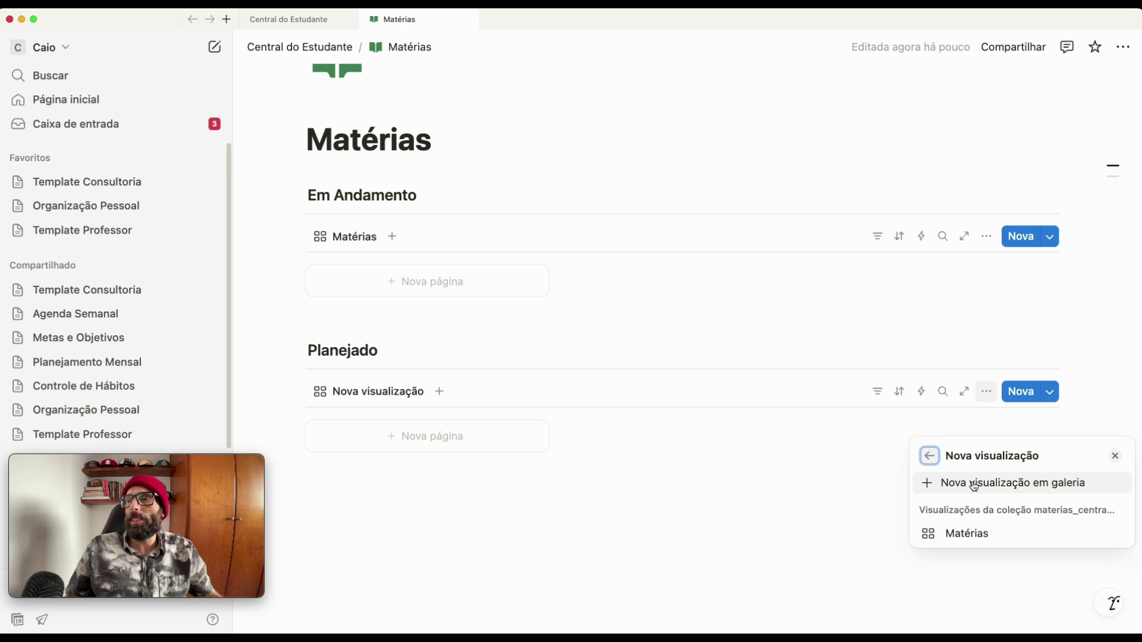
pyautogui.click(950, 485)
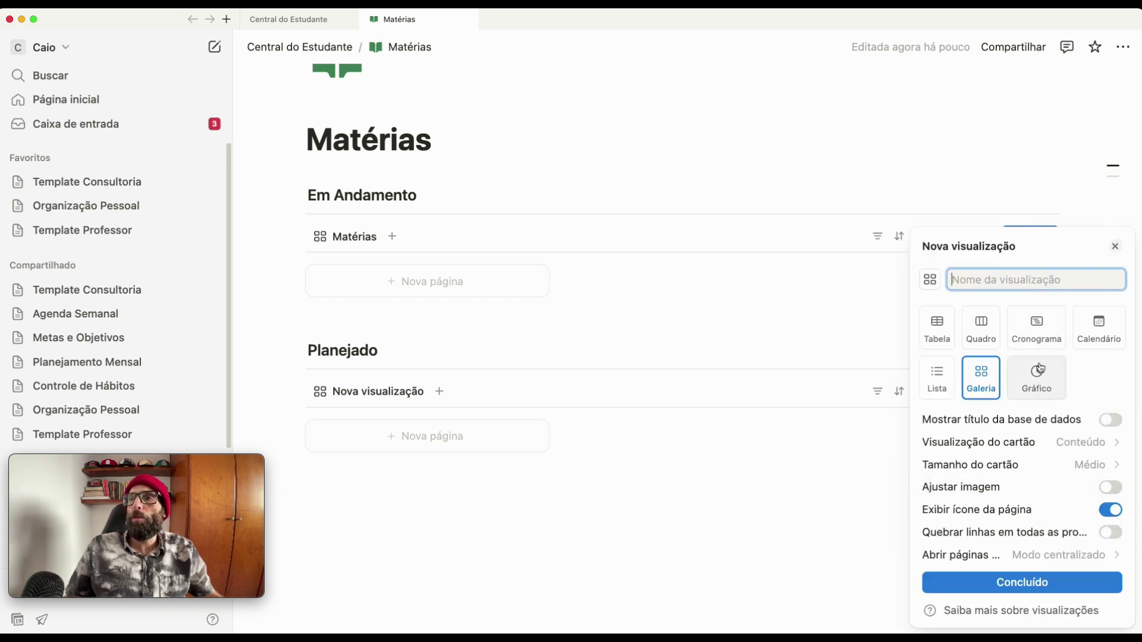
pyautogui.click(929, 336)
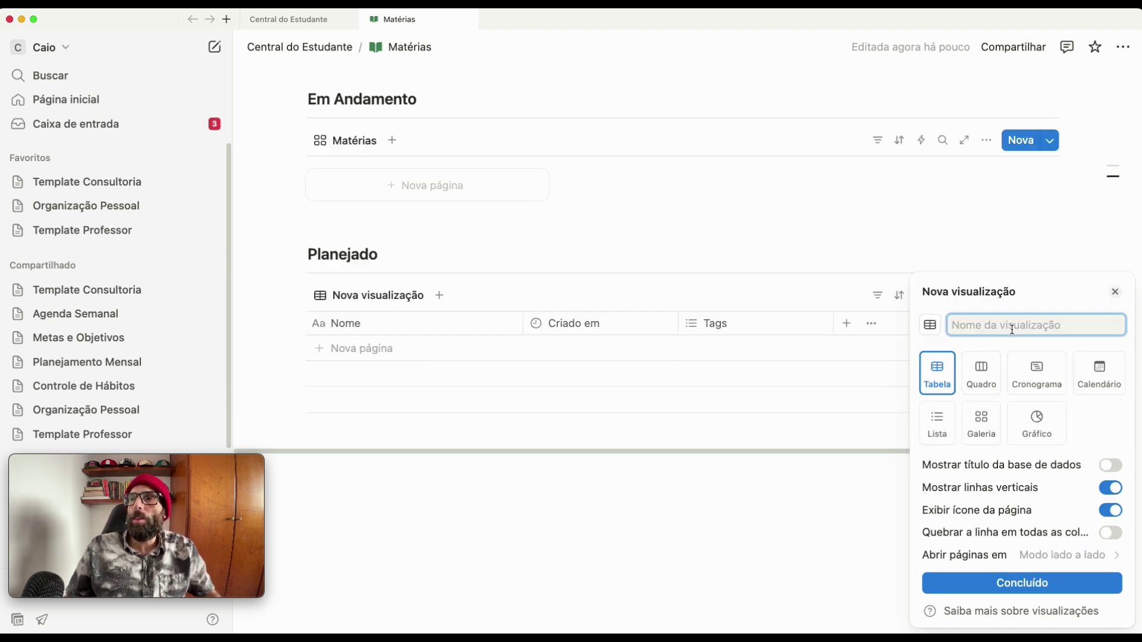
pyautogui.click(980, 326)
pyautogui.write('Matérias')
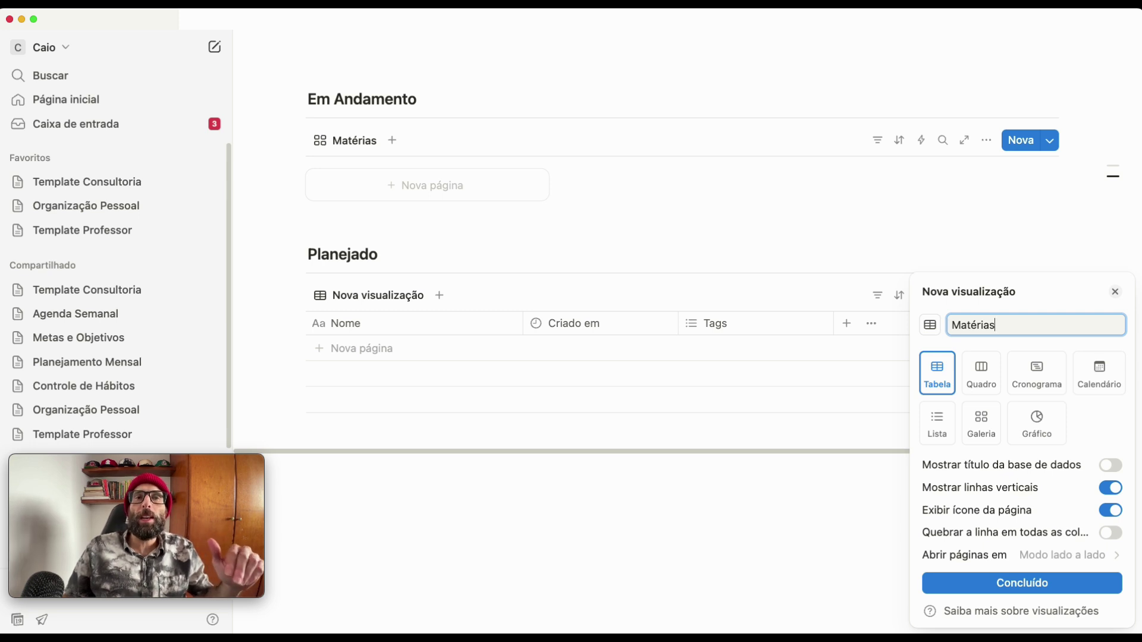
pyautogui.press('Return')
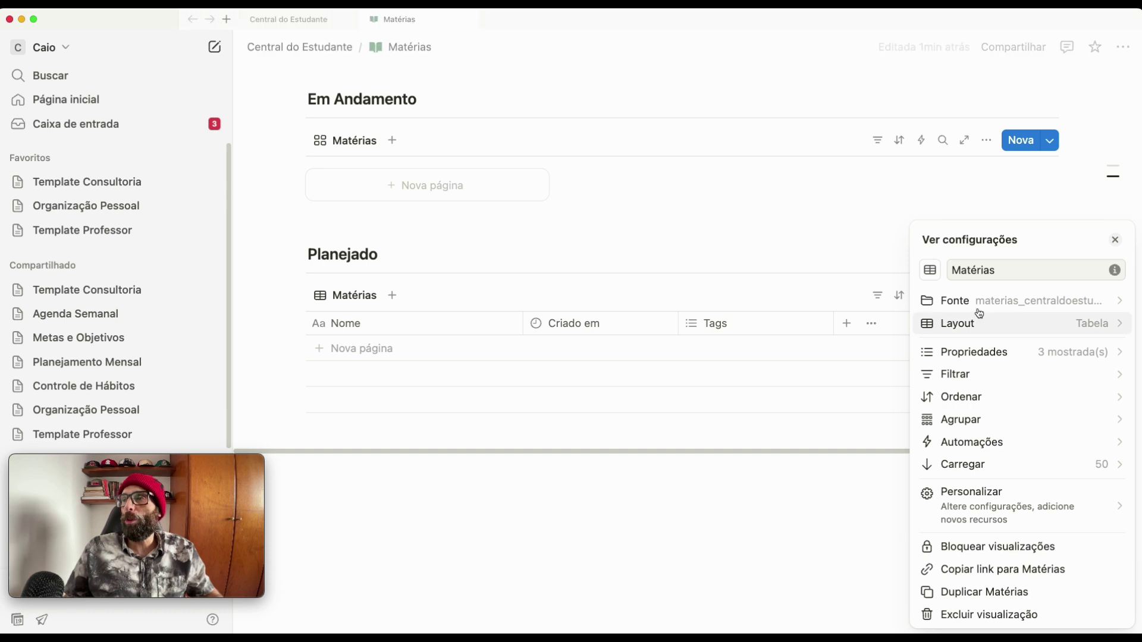
pyautogui.click(846, 491)
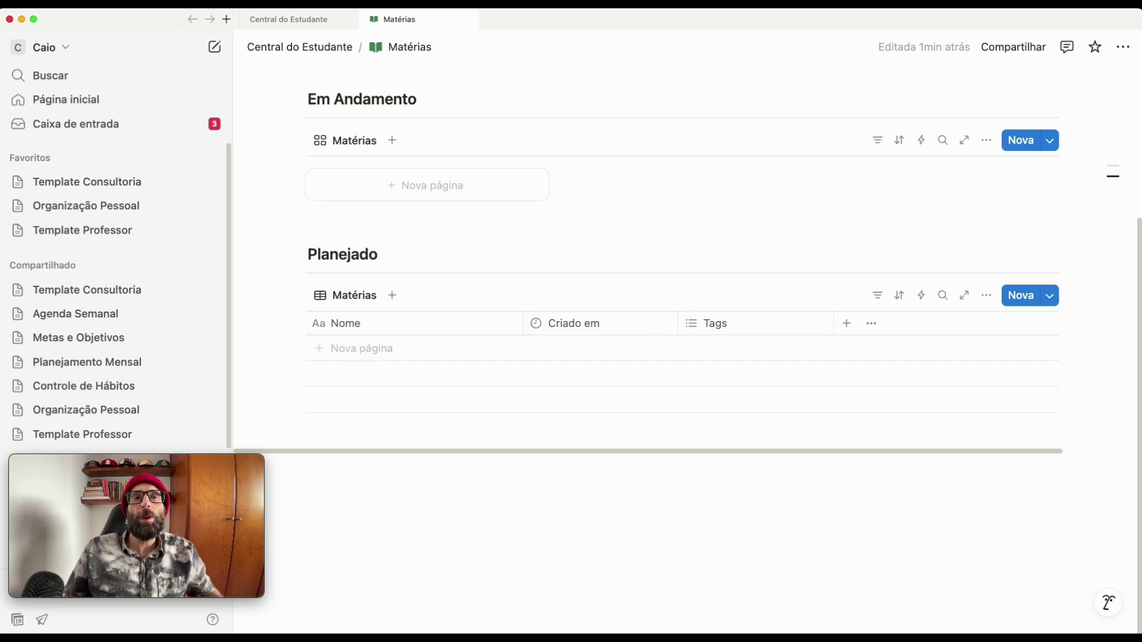
# - Below the Planejado table, add a 'Concluídas' Heading 3 followed by a divider
pyautogui.click(435, 510)
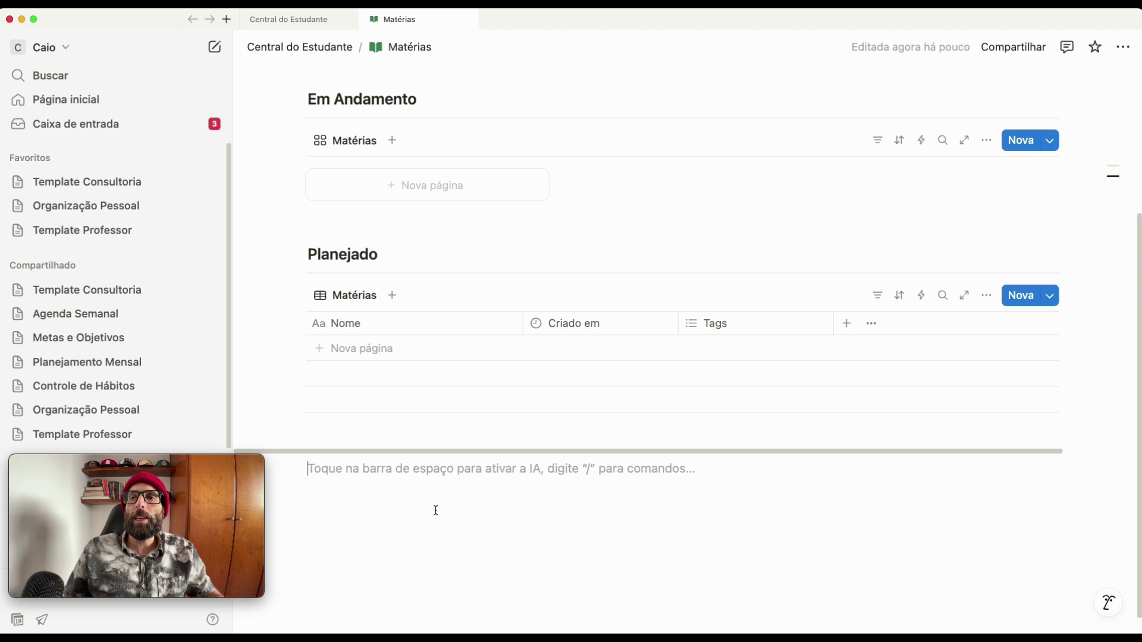
pyautogui.press('Return')
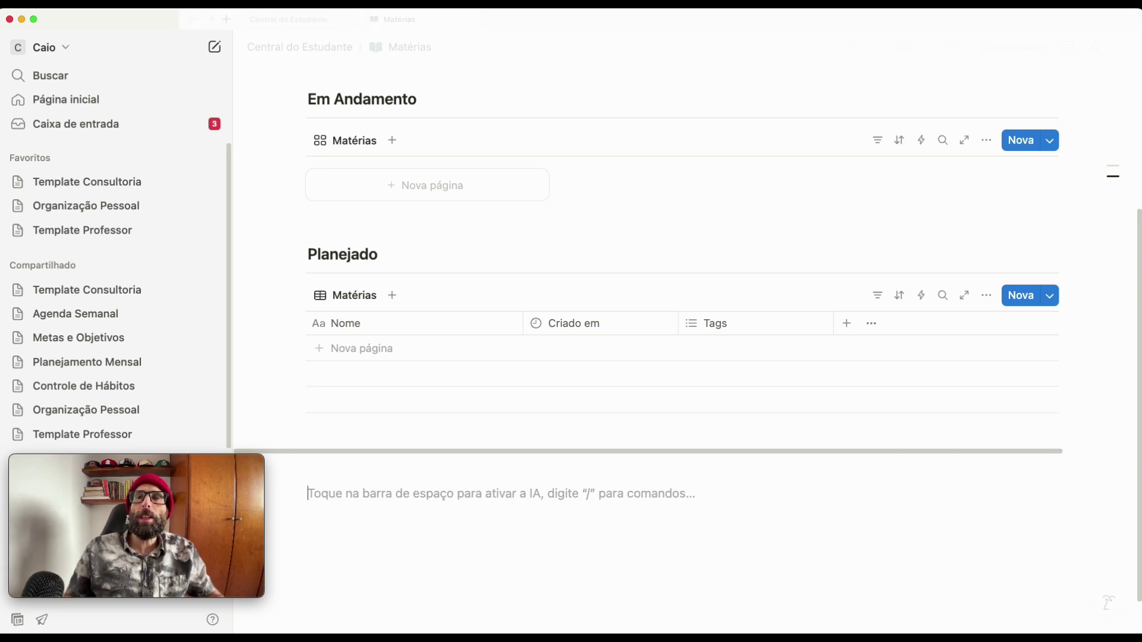
pyautogui.write('### ')
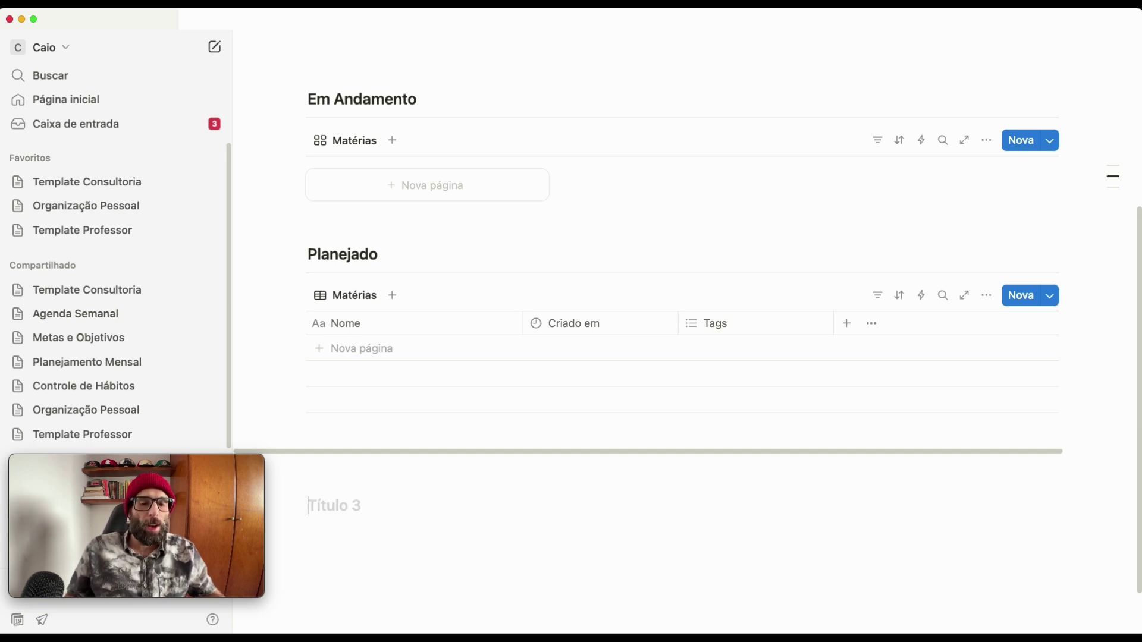
pyautogui.write('Concl')
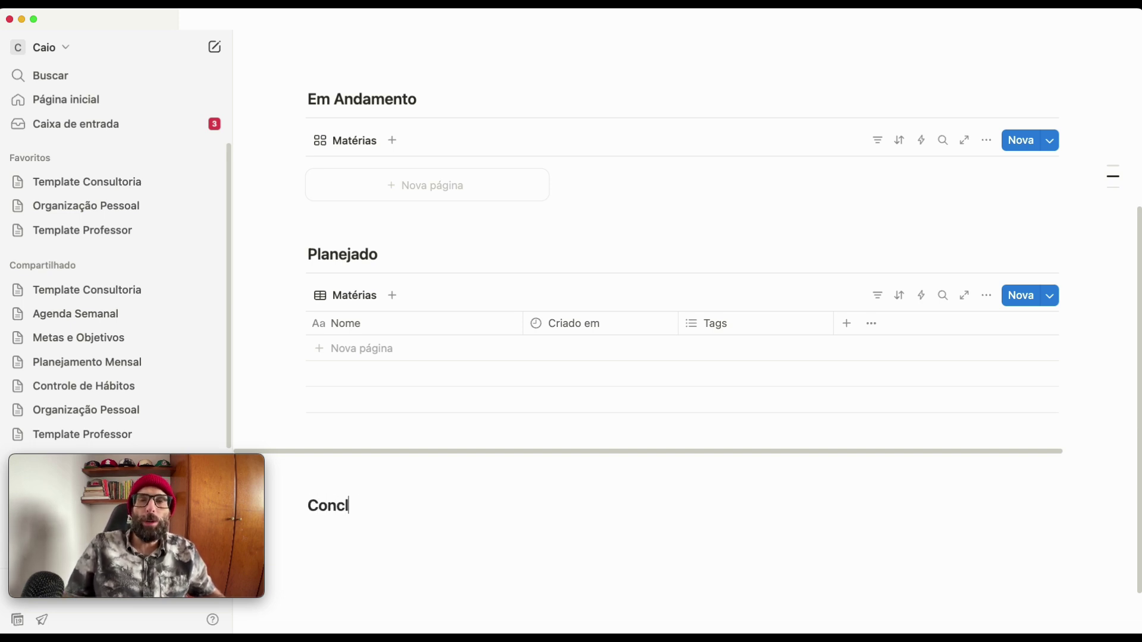
pyautogui.write('uídas')
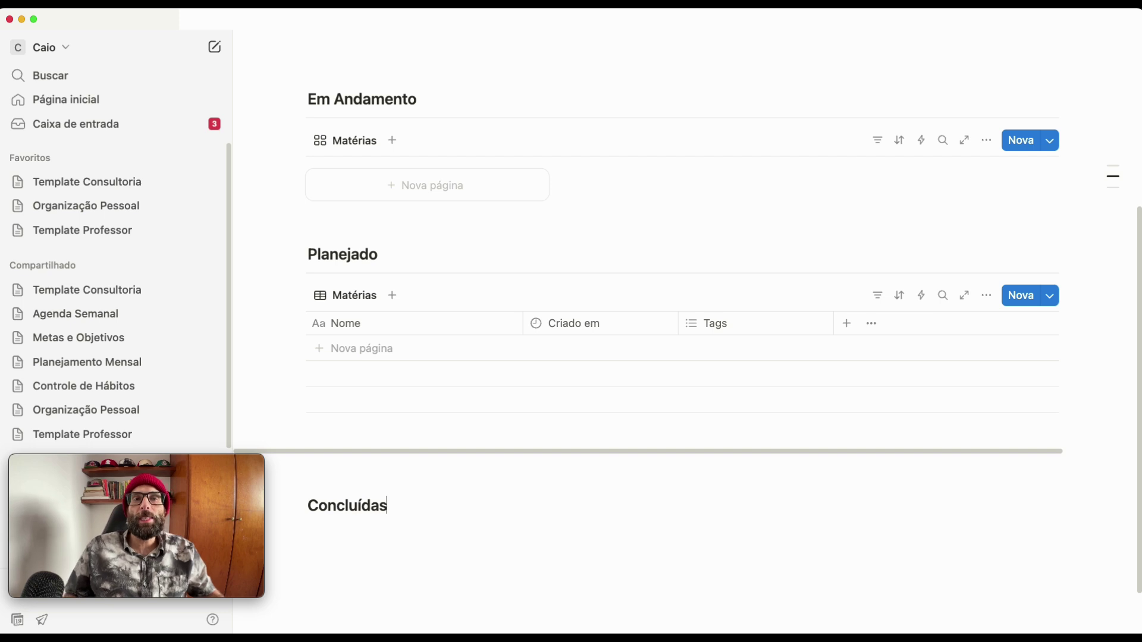
pyautogui.press('Return')
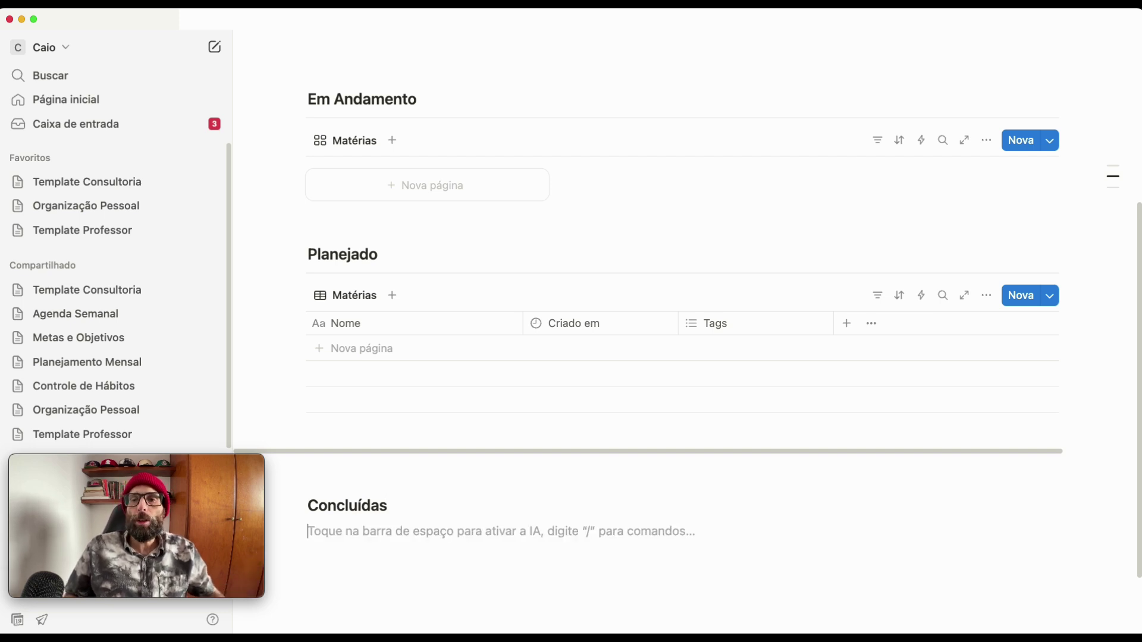
pyautogui.write('---')
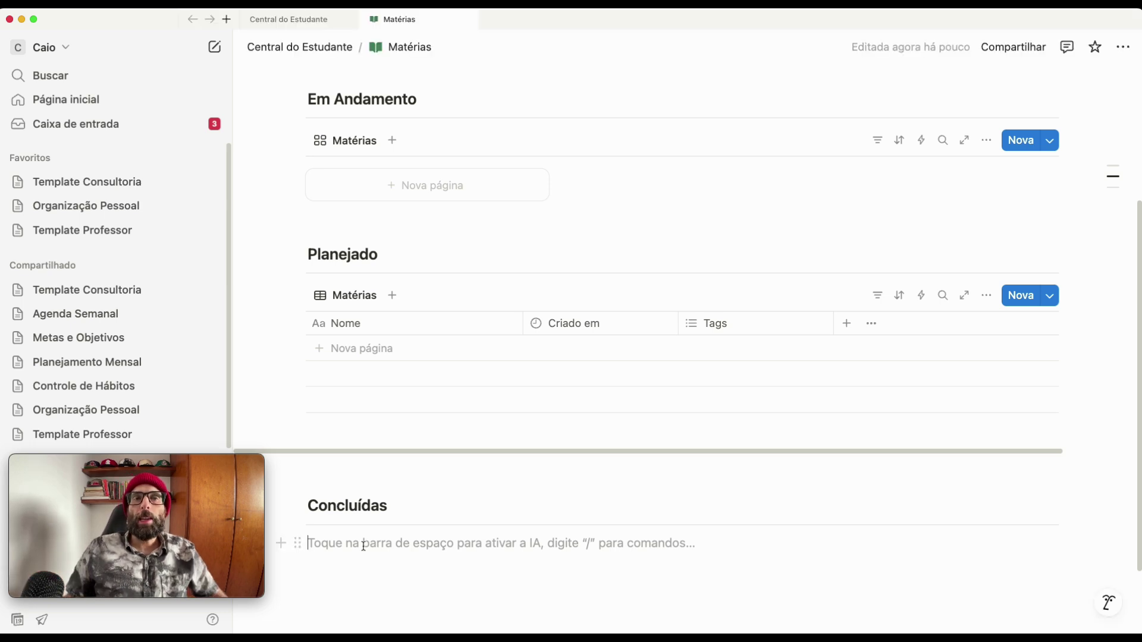
pyautogui.write('/')
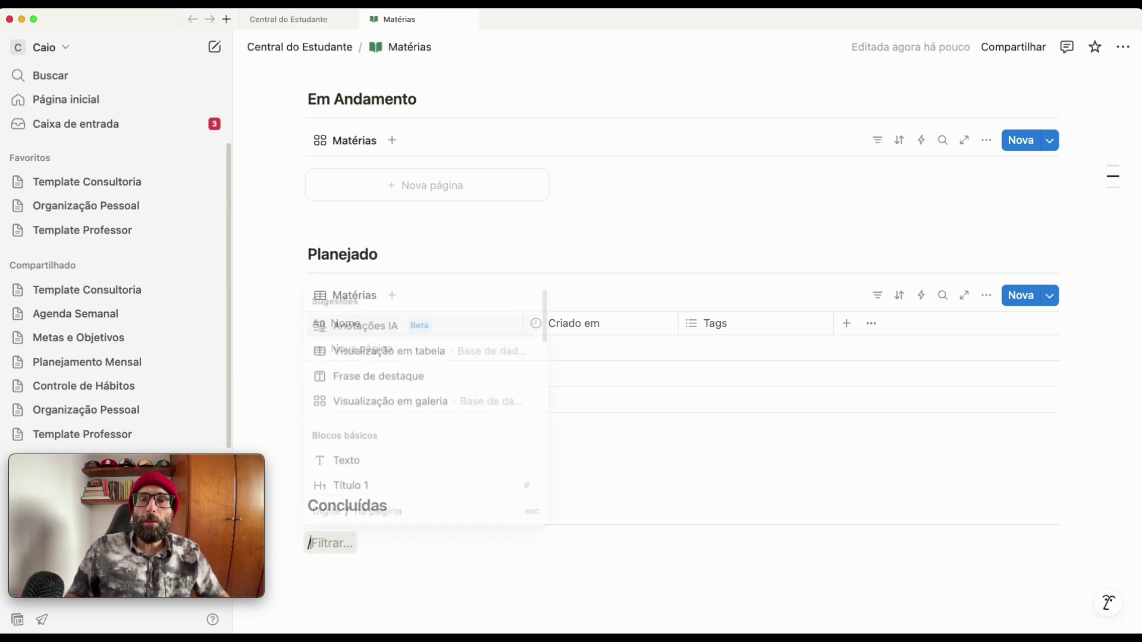
pyautogui.write('visu')
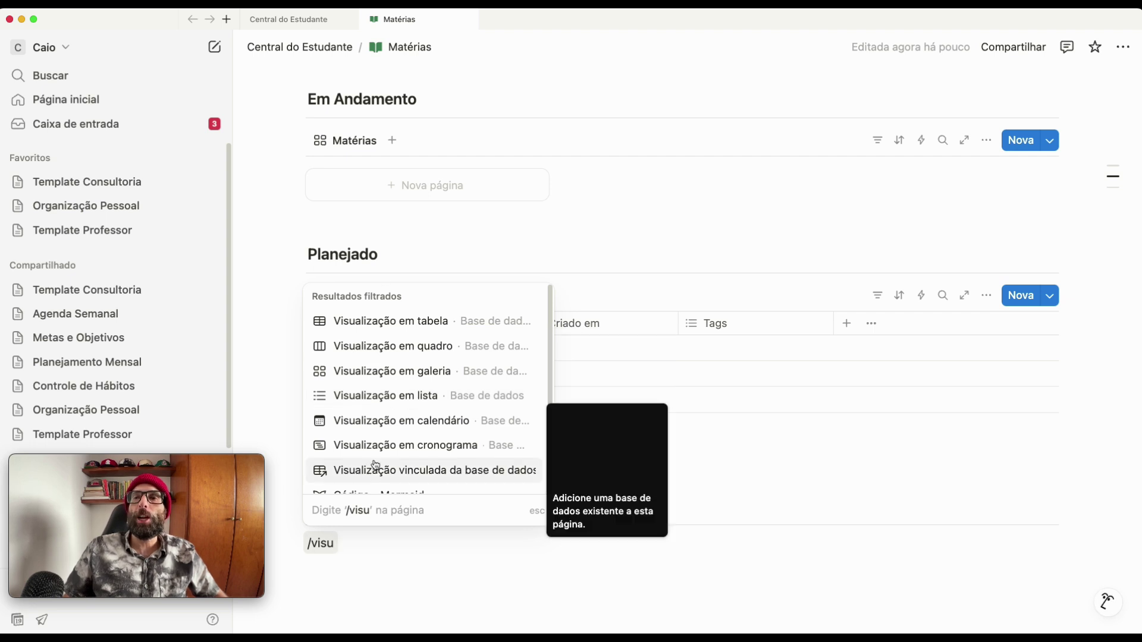
# - Insert a list view under Concluídas and choose to link an existing database
pyautogui.click(395, 396)
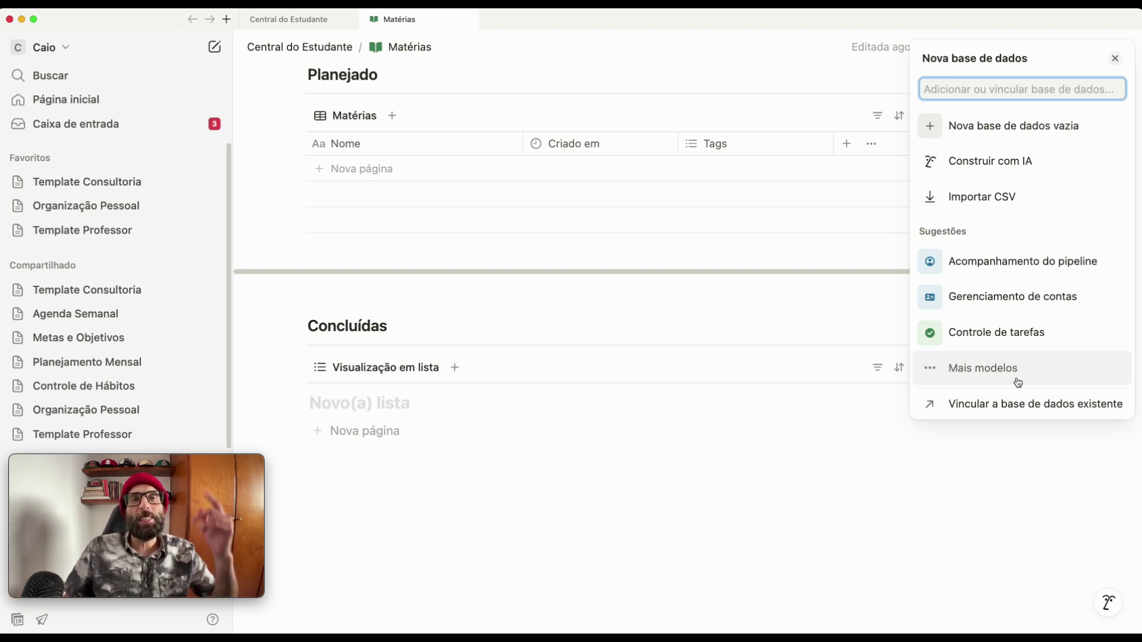
pyautogui.click(1006, 410)
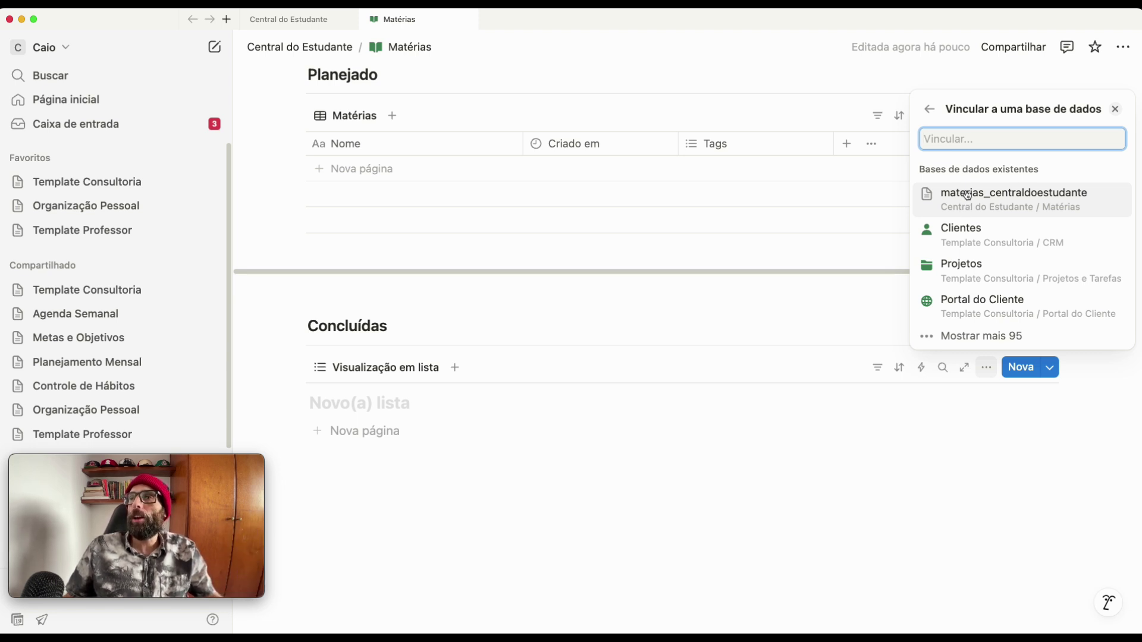
# - Link the list to materias_centraldoestudante with a new list view, and hide its title
pyautogui.click(963, 201)
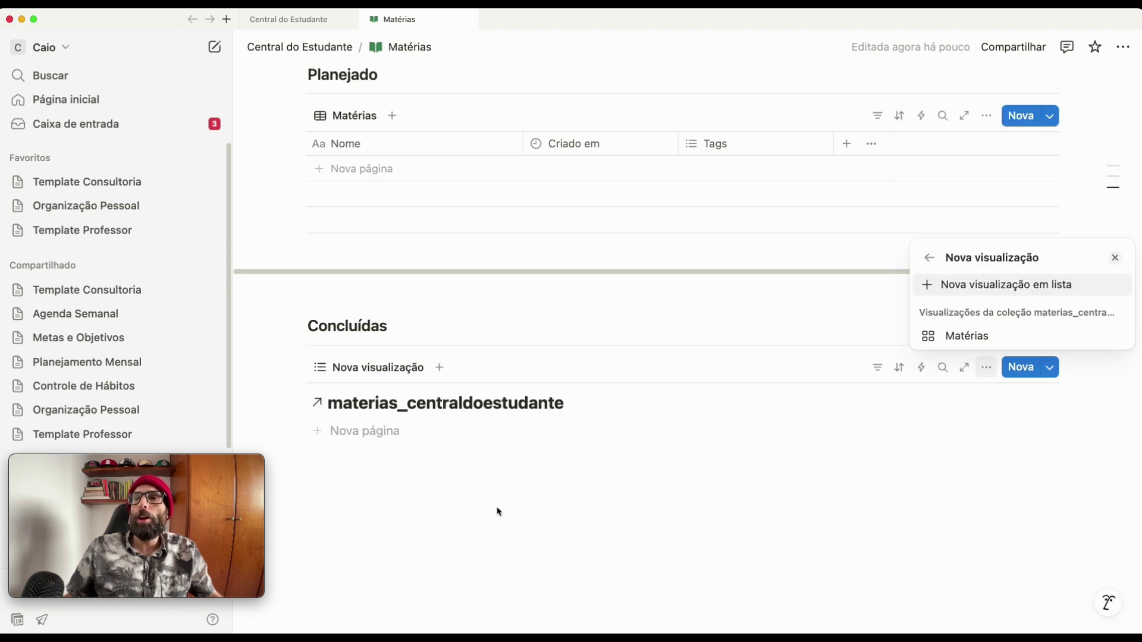
pyautogui.click(964, 286)
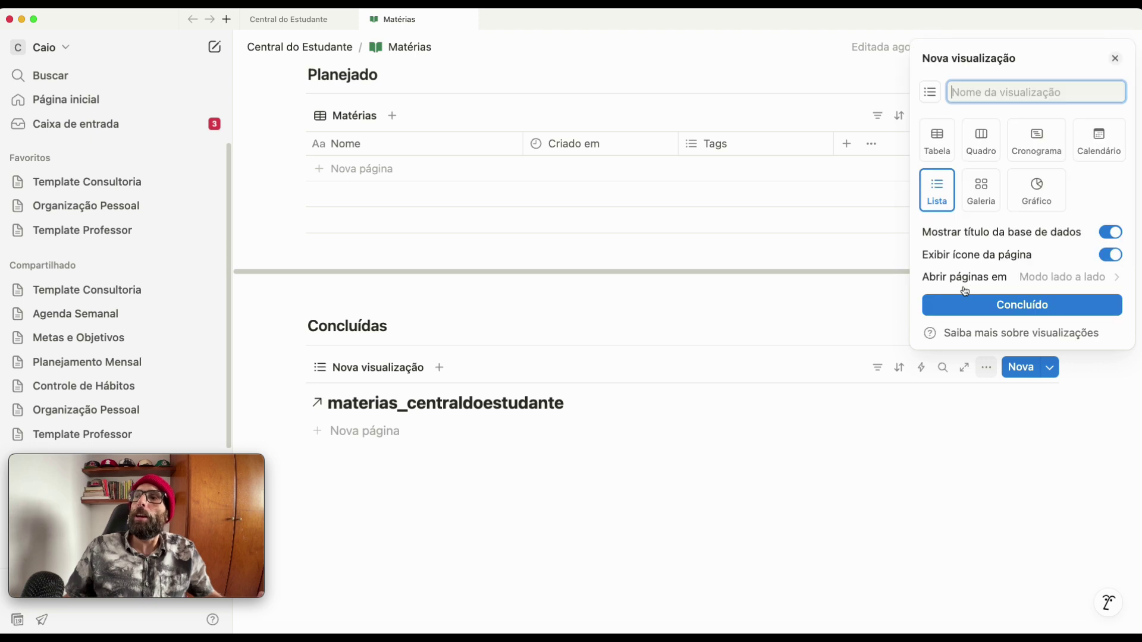
pyautogui.click(972, 315)
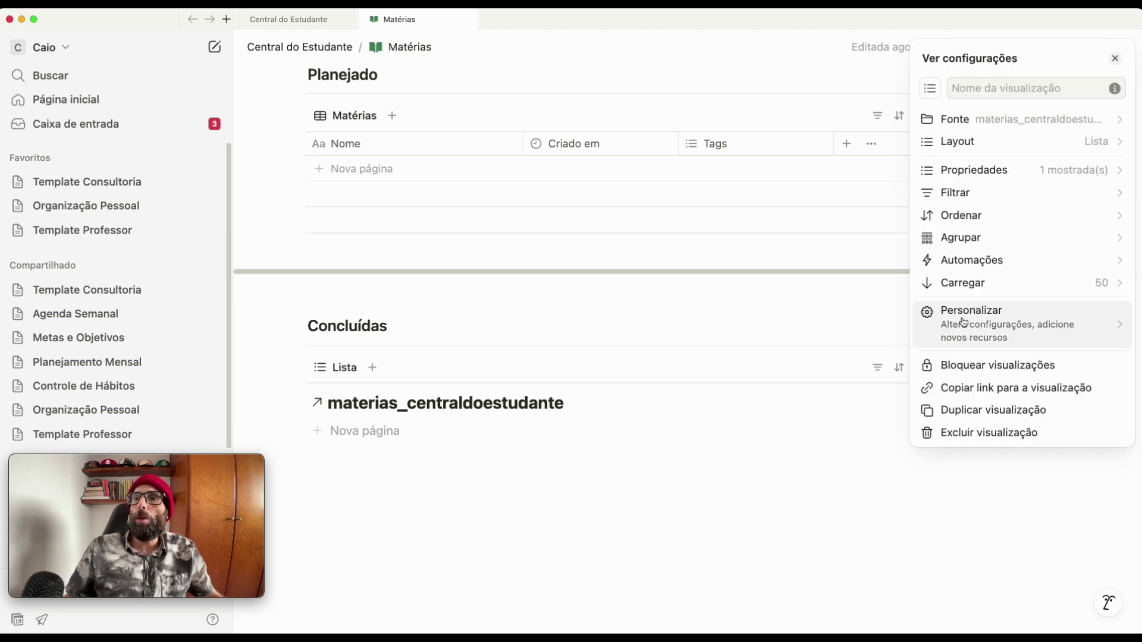
pyautogui.click(604, 470)
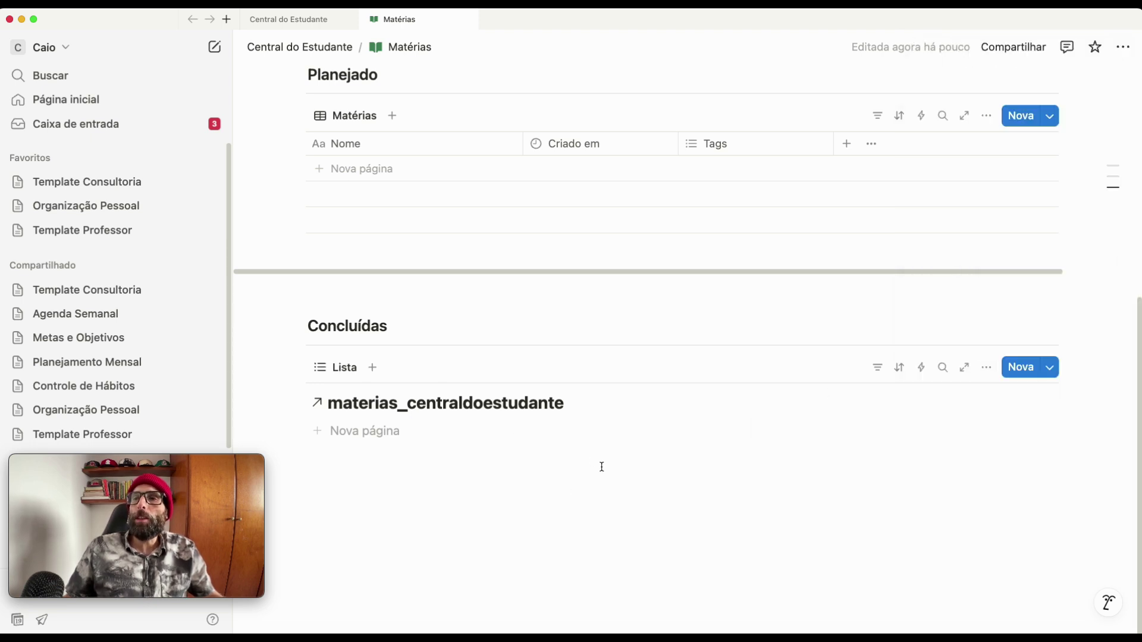
pyautogui.click(576, 408)
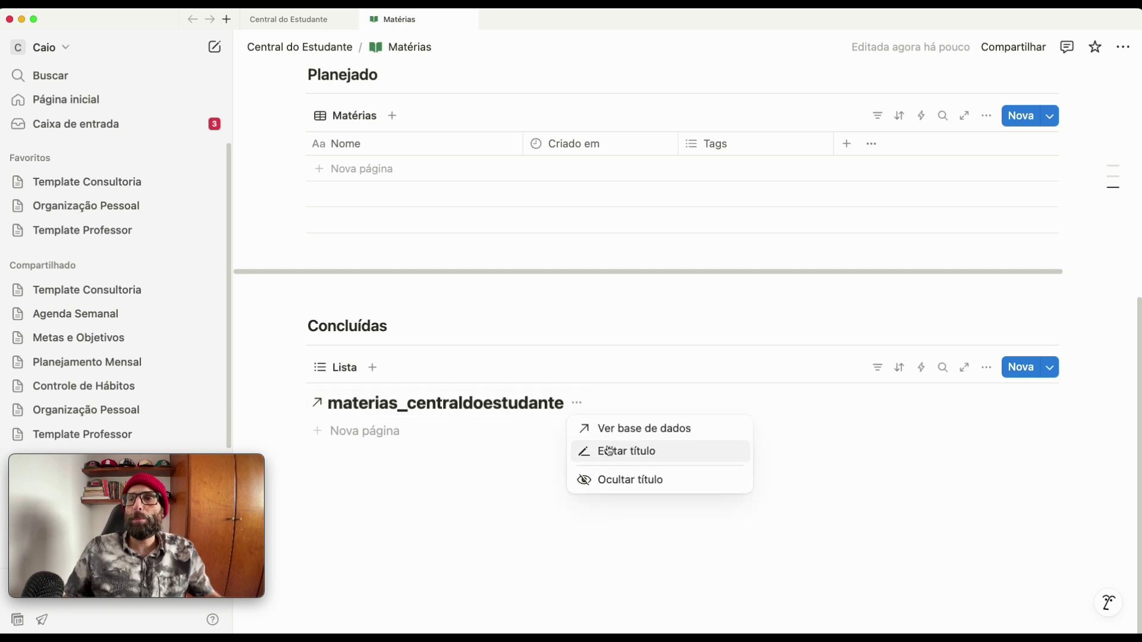
pyautogui.click(616, 481)
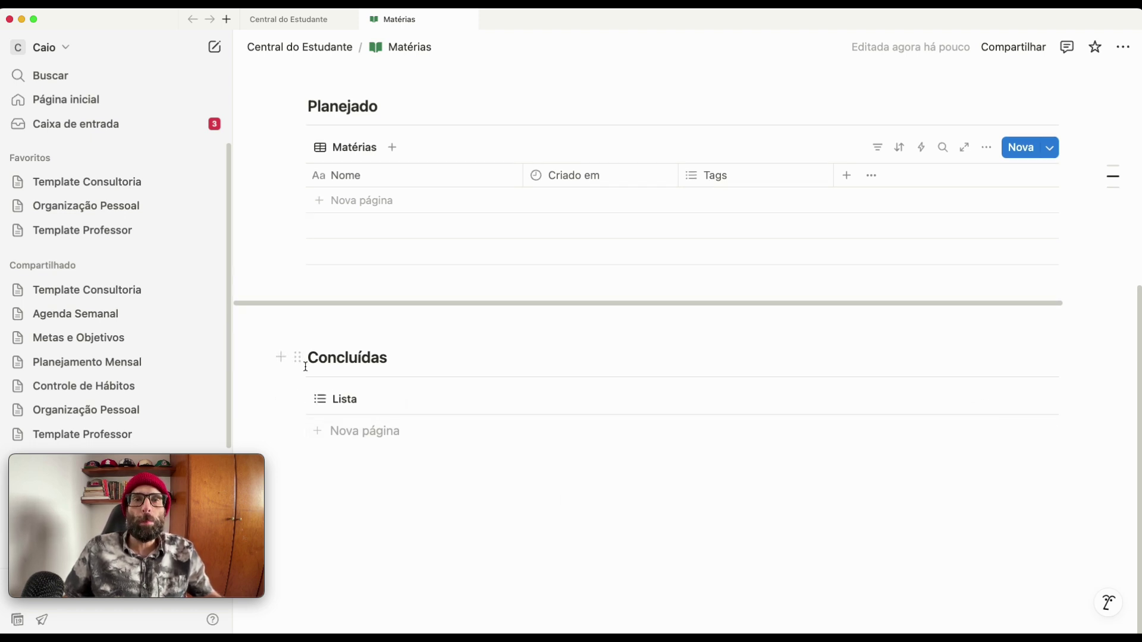
# - Rename the Concluídas list view from 'Lista' to 'Matérias'
pyautogui.click(344, 399)
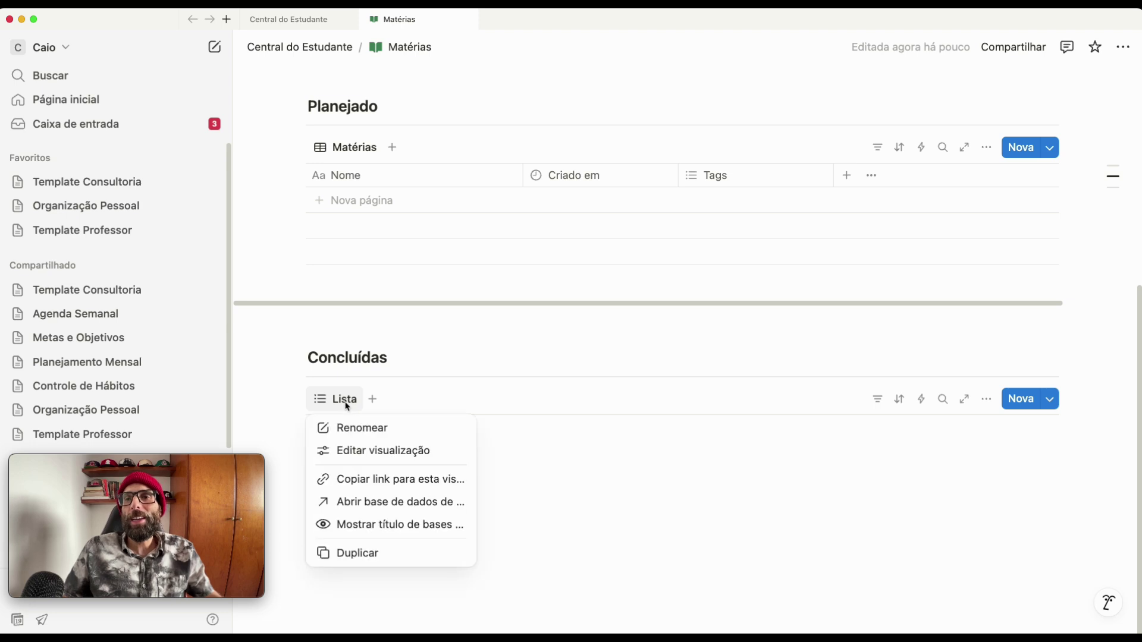
pyautogui.click(362, 427)
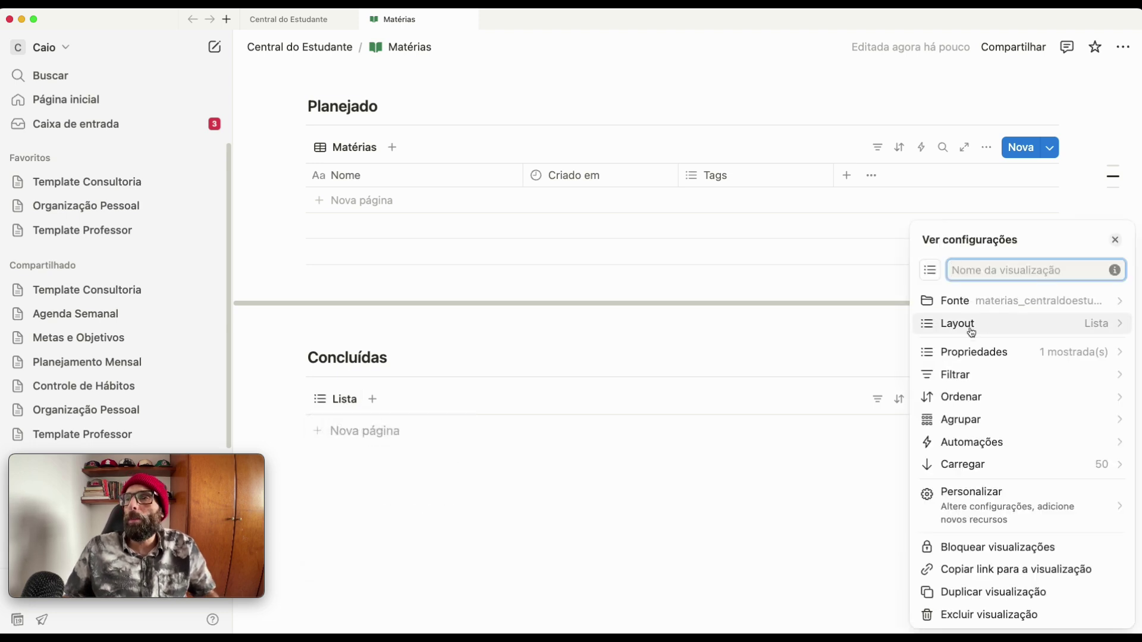
pyautogui.write('Matérias')
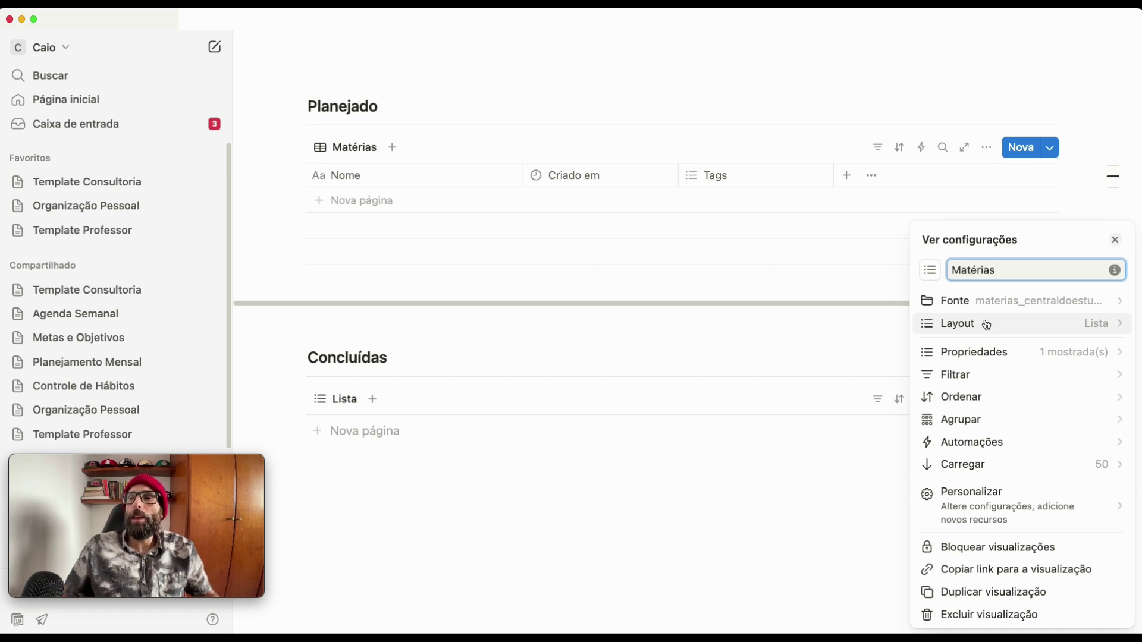
pyautogui.click(712, 484)
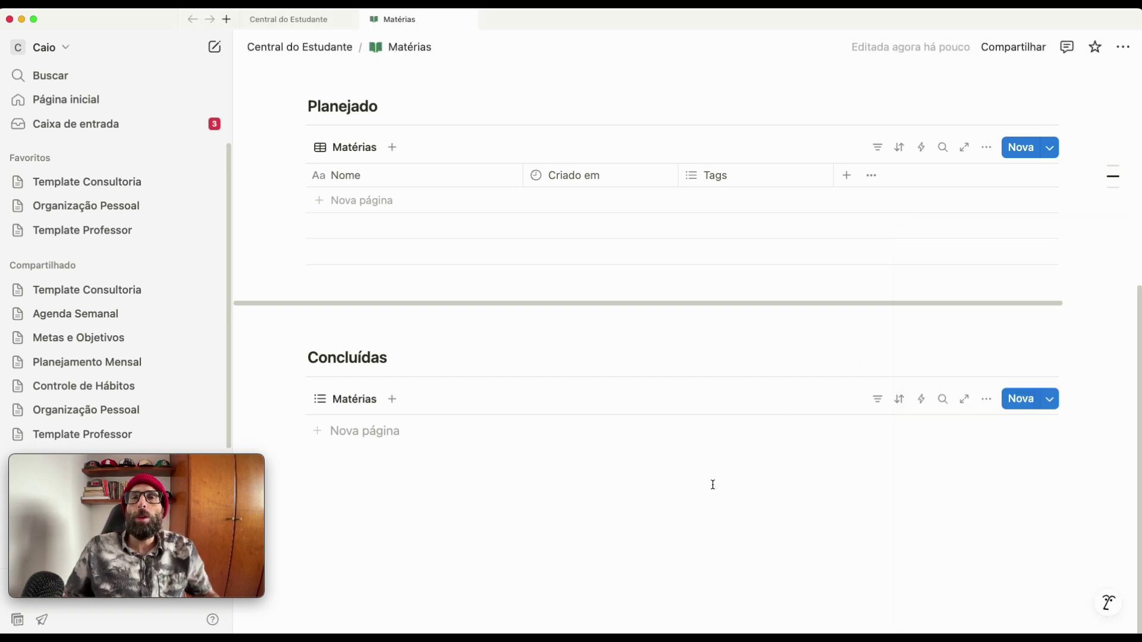
pyautogui.scroll(3, 712, 483)
pyautogui.scroll(5, 704, 517)
# - Scroll the Matérias page to review its gallery, table and list views of the database
pyautogui.scroll(-1, 704, 517)
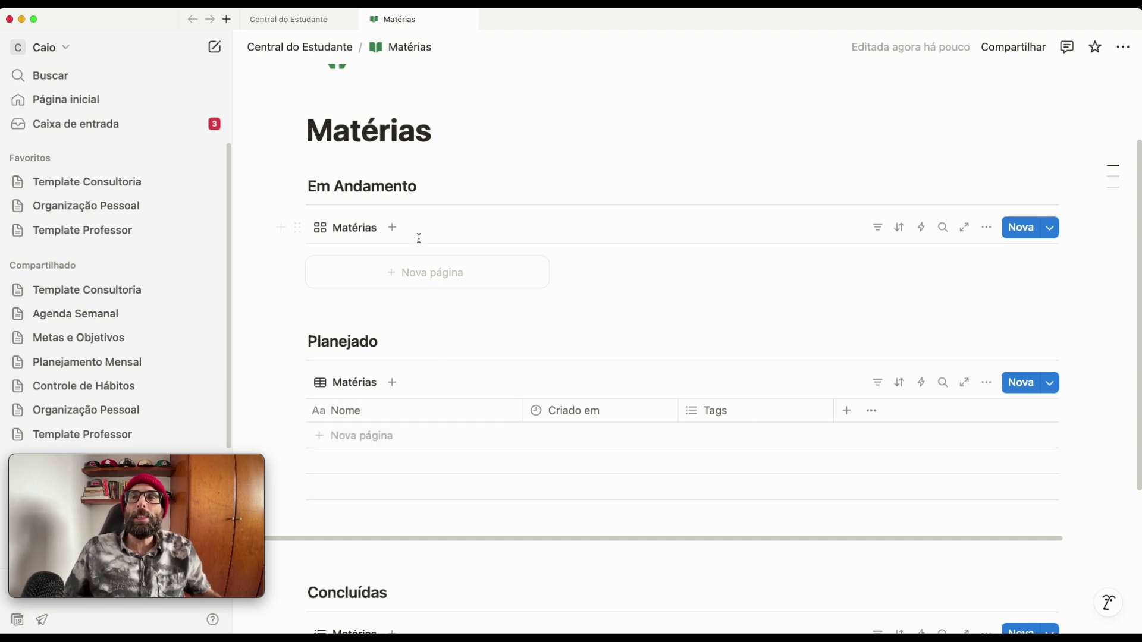
pyautogui.scroll(-5, 449, 395)
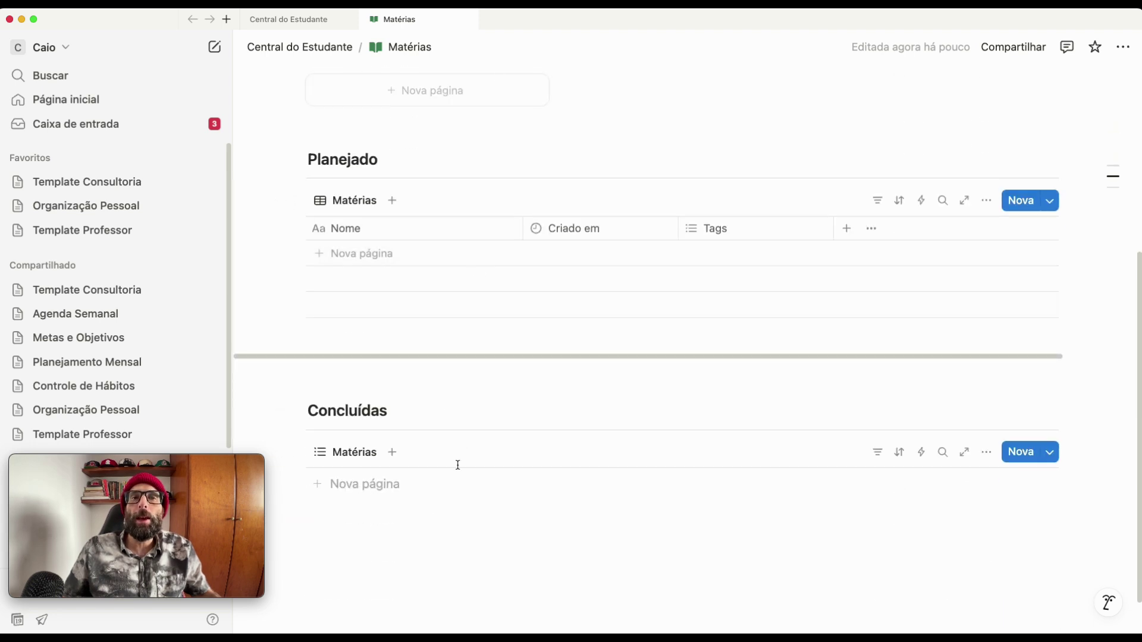
pyautogui.scroll(5, 458, 465)
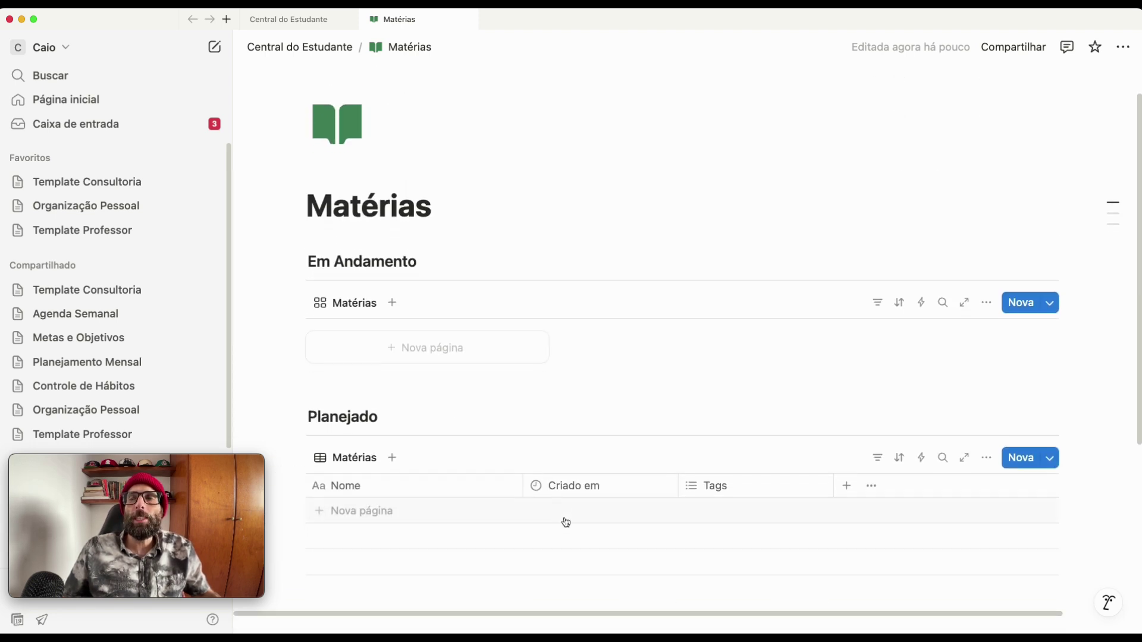
pyautogui.scroll(-1, 565, 523)
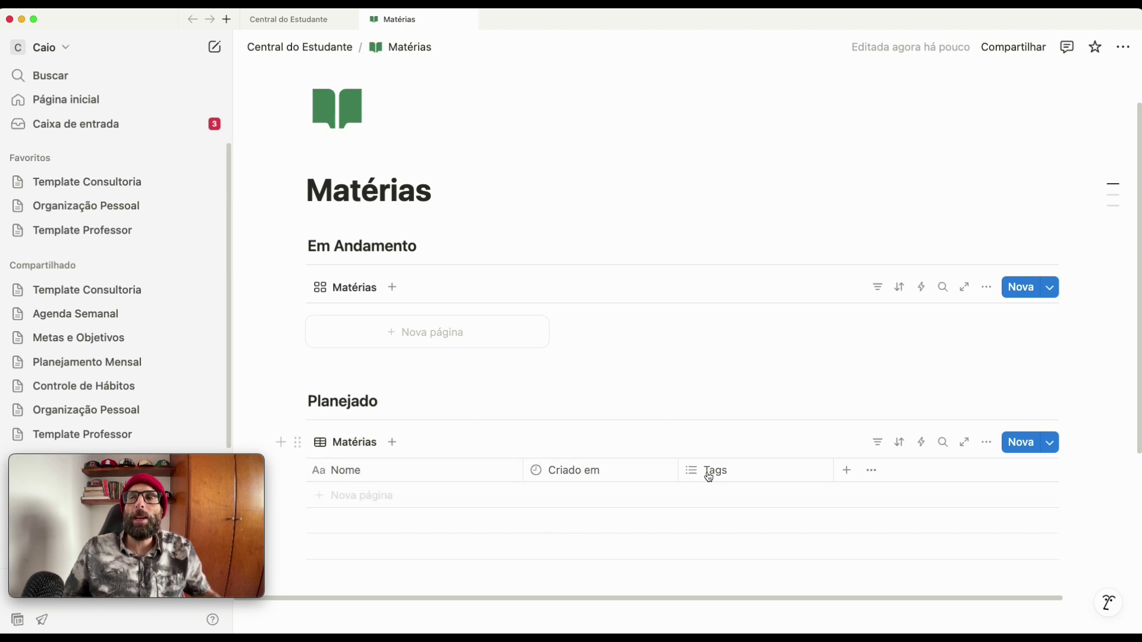
# - Delete the Criado em property from the Matérias table
pyautogui.click(575, 473)
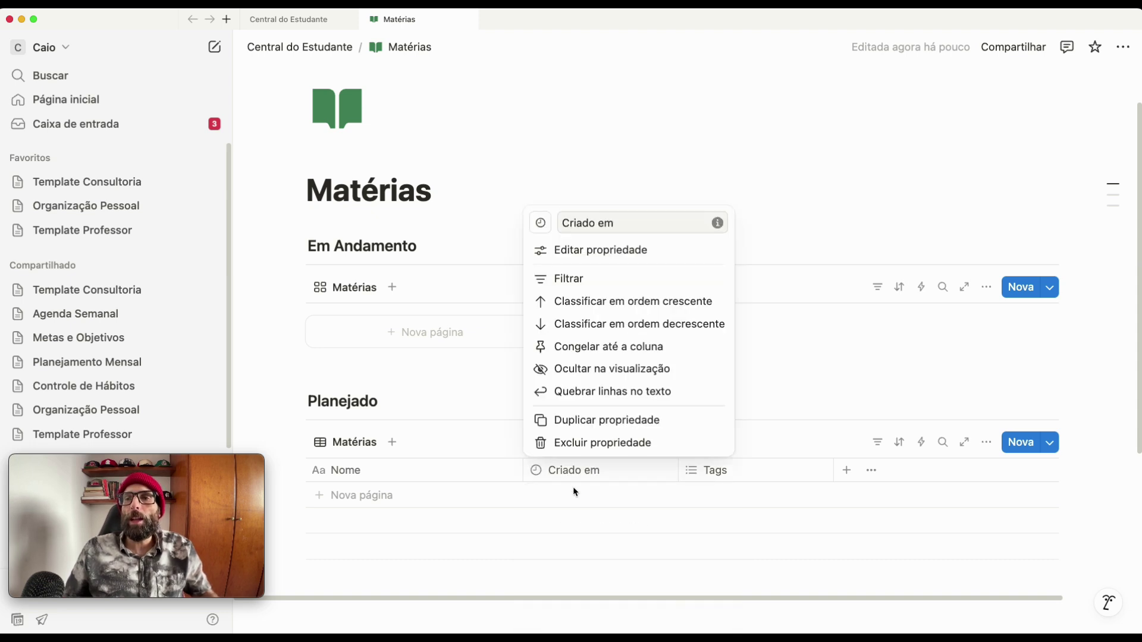
pyautogui.click(581, 448)
pyautogui.click(575, 348)
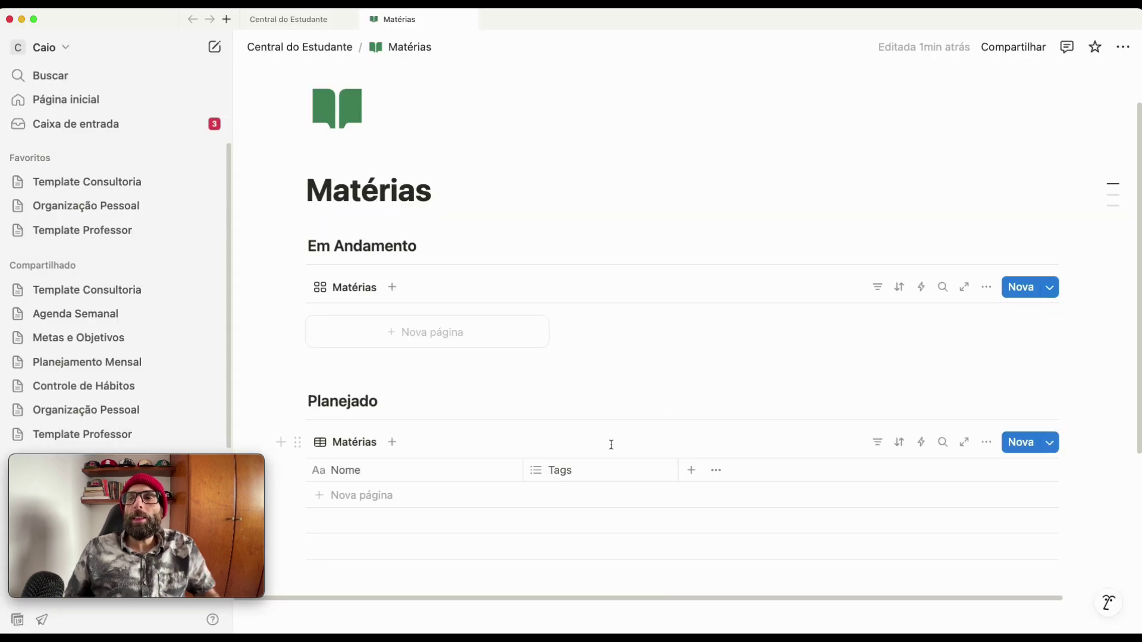
# - Delete the Tags property too, leaving only the Nome column
pyautogui.click(591, 467)
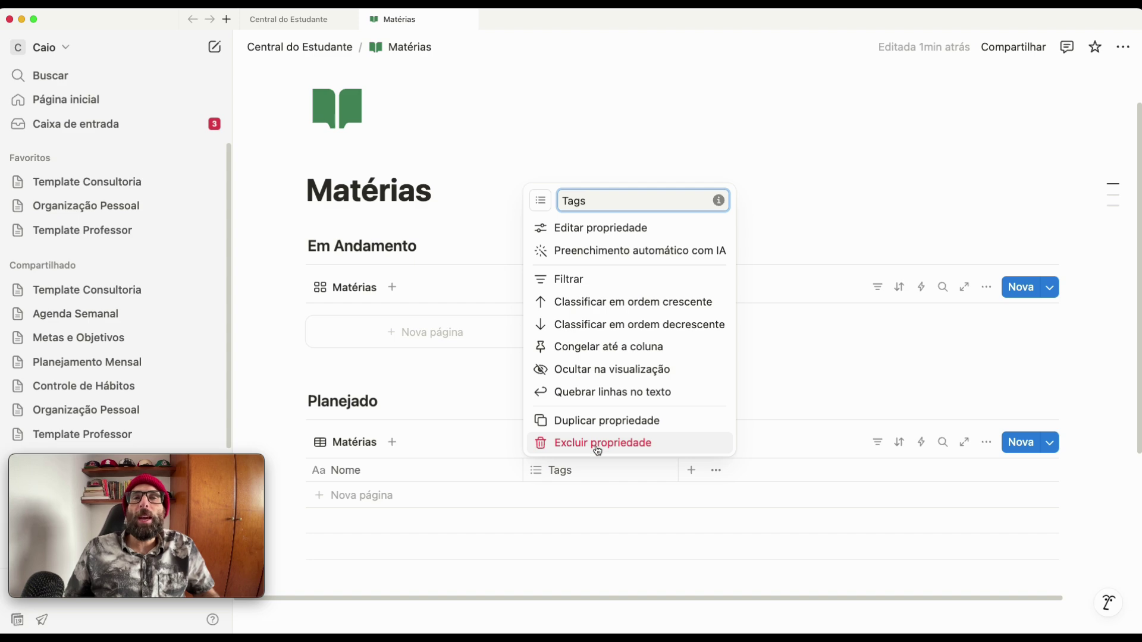
pyautogui.click(597, 447)
pyautogui.click(586, 351)
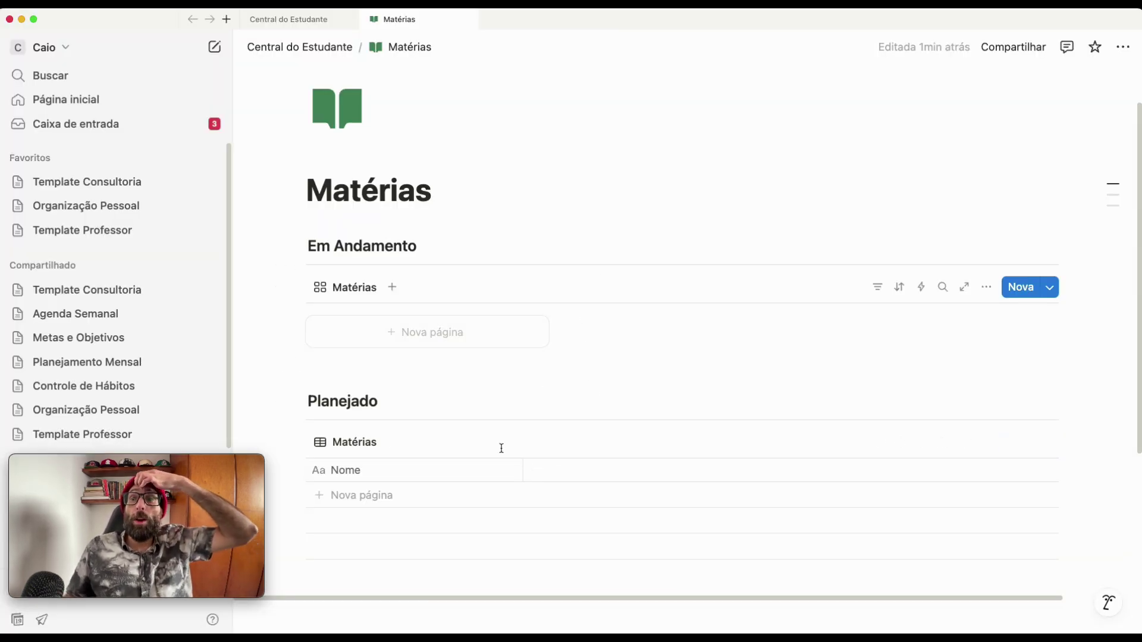
pyautogui.scroll(-2, 430, 477)
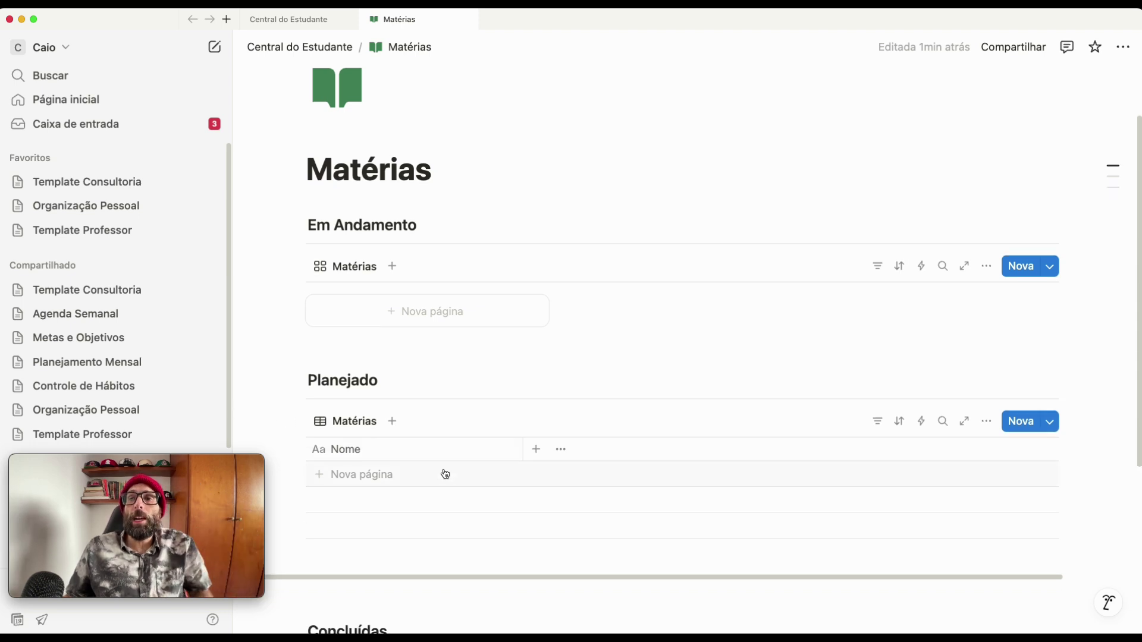
# - Add a Texto-type property found by searching 'texto' and name it Código Curso
pyautogui.click(535, 448)
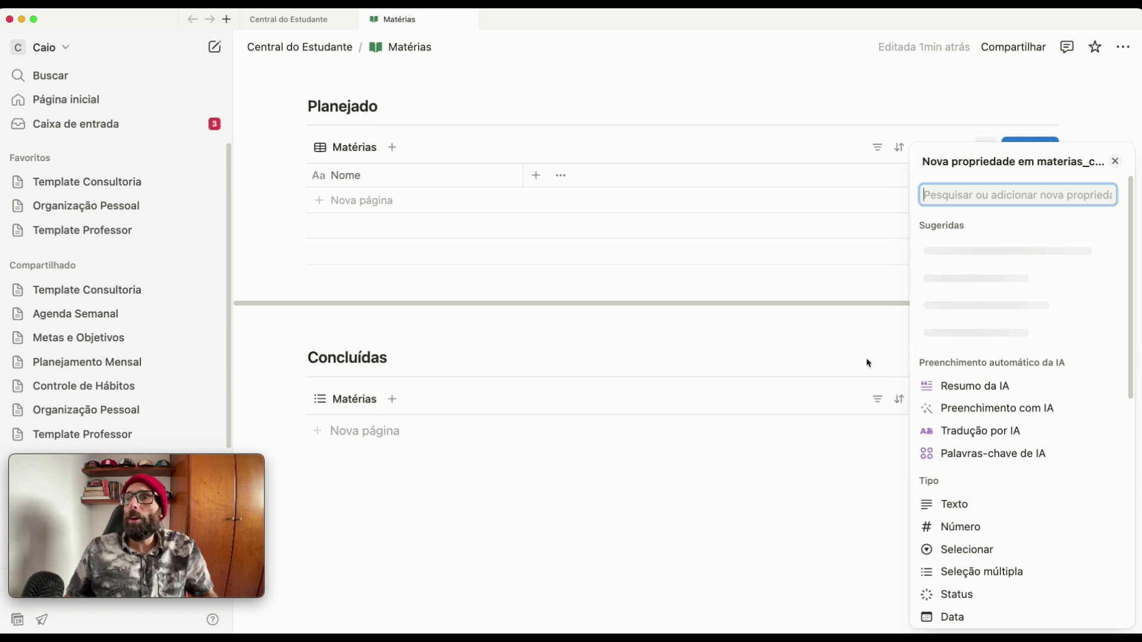
pyautogui.write('texto')
pyautogui.press('BackSpace')
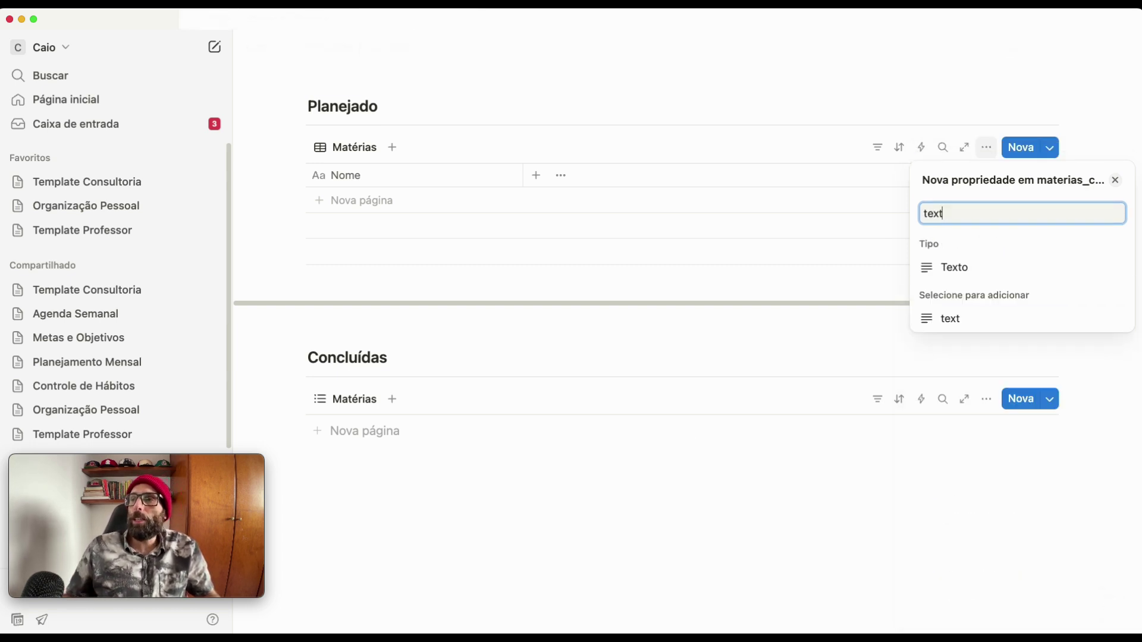
pyautogui.click(954, 267)
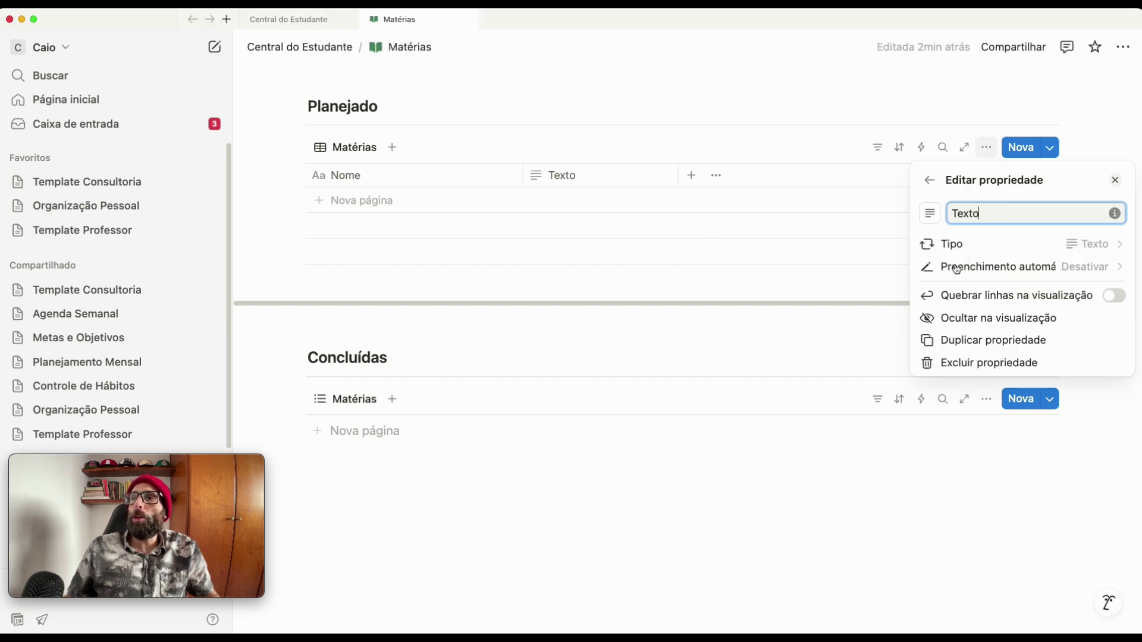
pyautogui.moveTo(990, 220); pyautogui.dragTo(895, 205)
pyautogui.write('Código Curso')
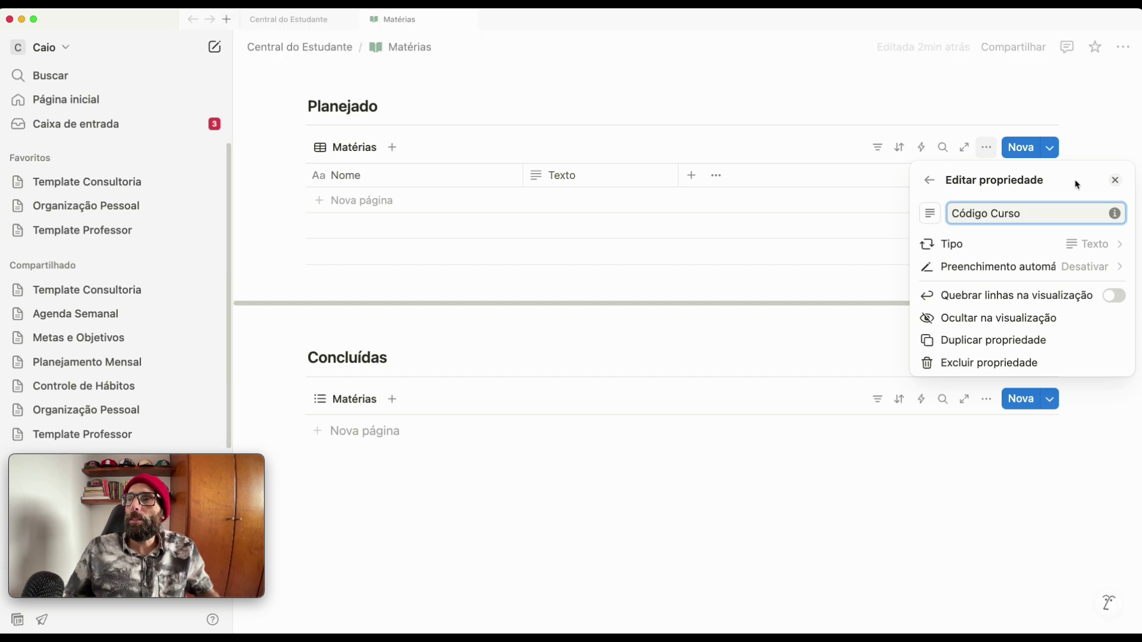
pyautogui.click(931, 184)
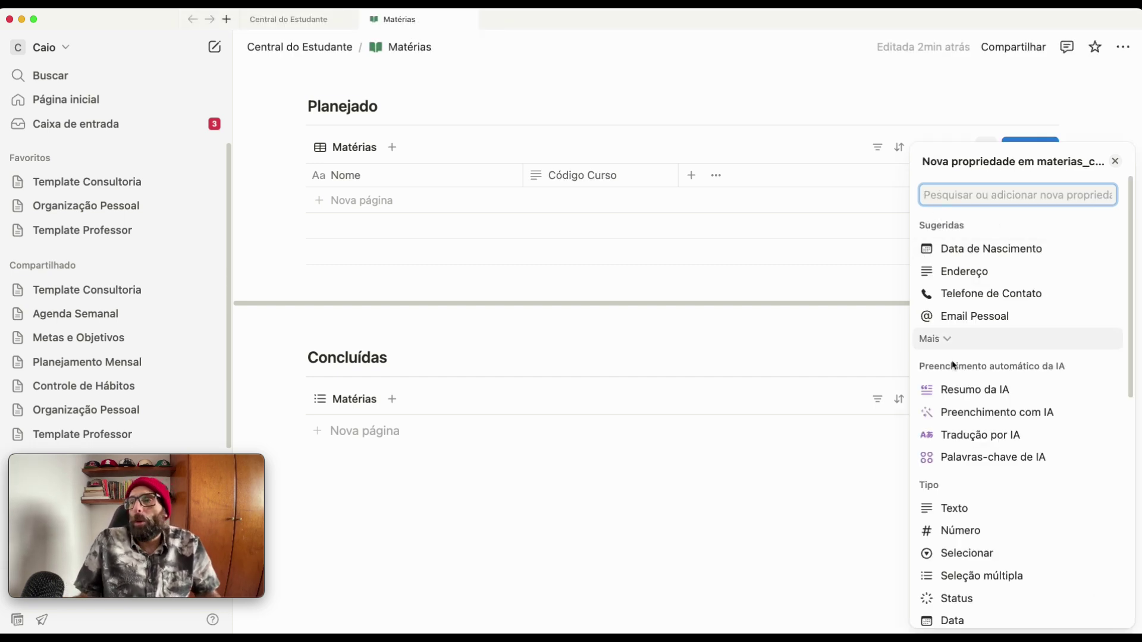
# - Create a Selecionar (select) property named Semestre
pyautogui.click(971, 554)
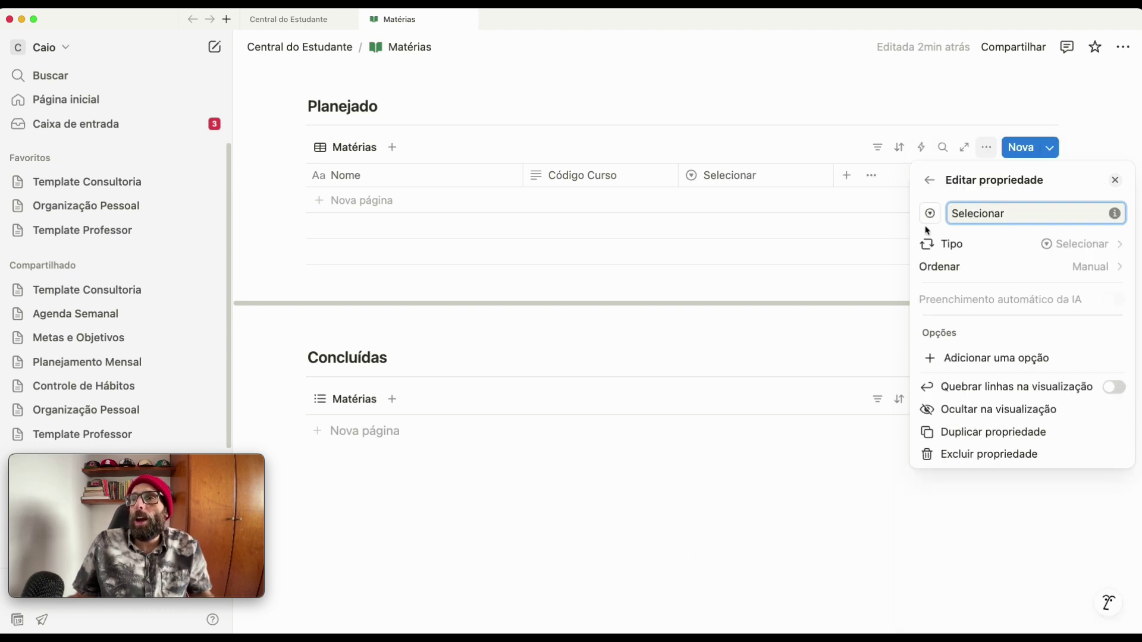
pyautogui.moveTo(1020, 218); pyautogui.dragTo(908, 209)
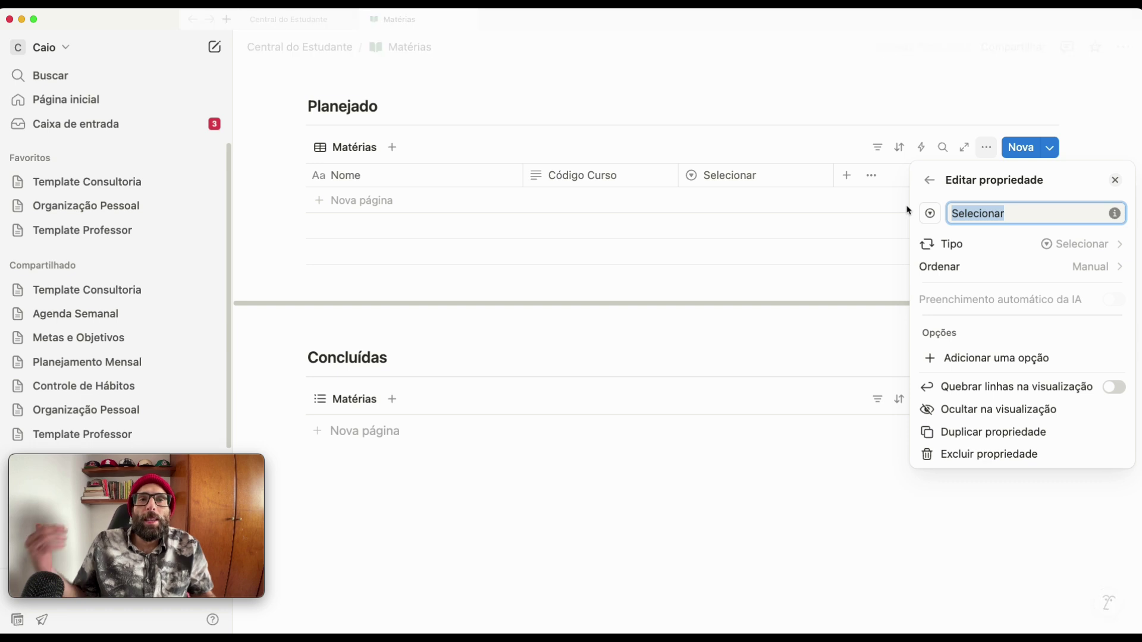
pyautogui.write('Semestre')
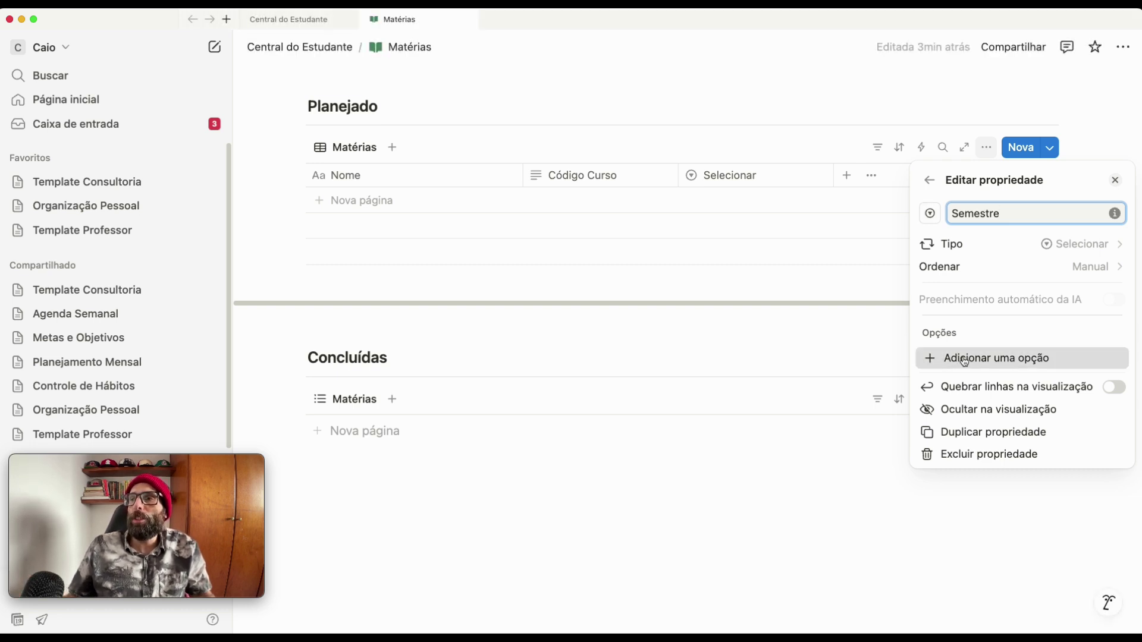
# - Add options '1 semestre 2025' and '2 semestre 2025' to Semestre, with 1 semestre first
pyautogui.click(964, 360)
pyautogui.write('1')
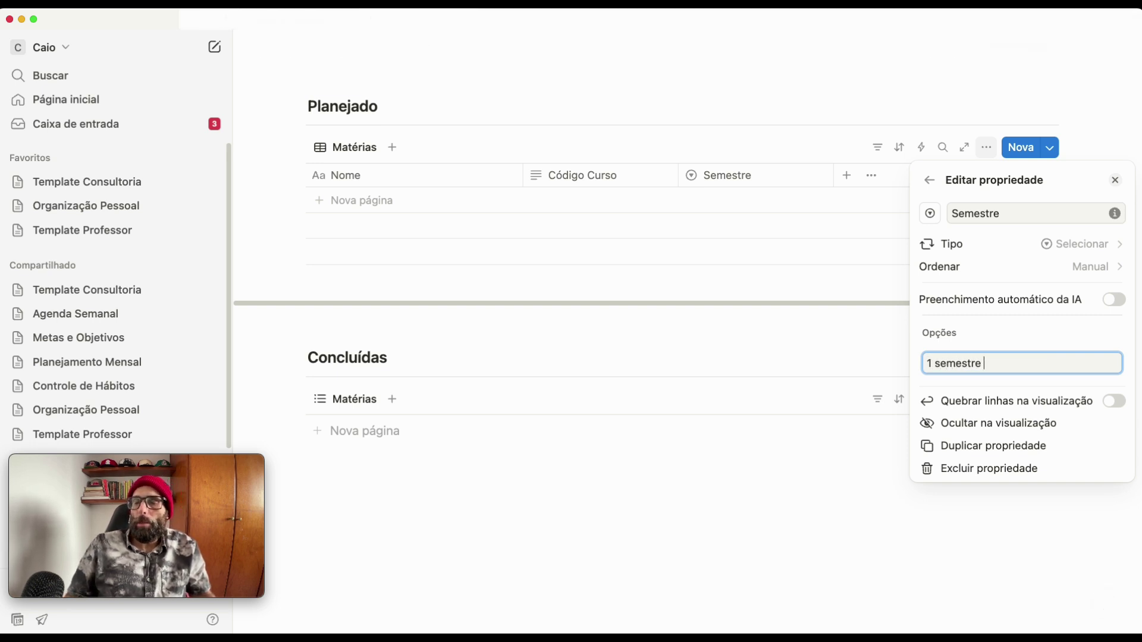
pyautogui.write('semestre 2025')
pyautogui.press('Return')
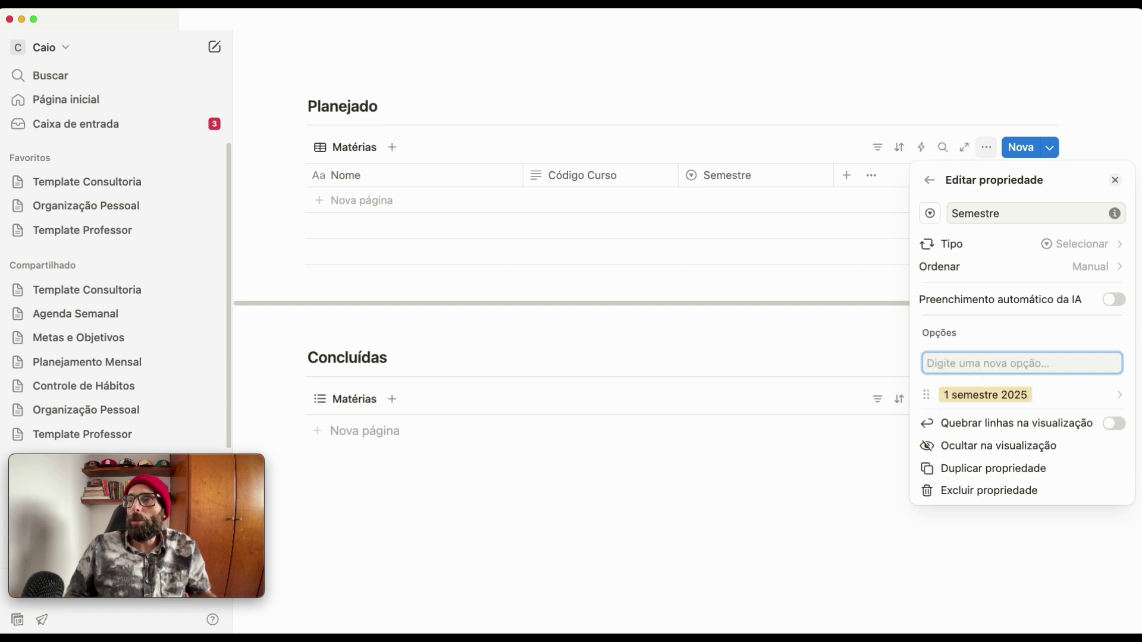
pyautogui.write('2 semestre 202')
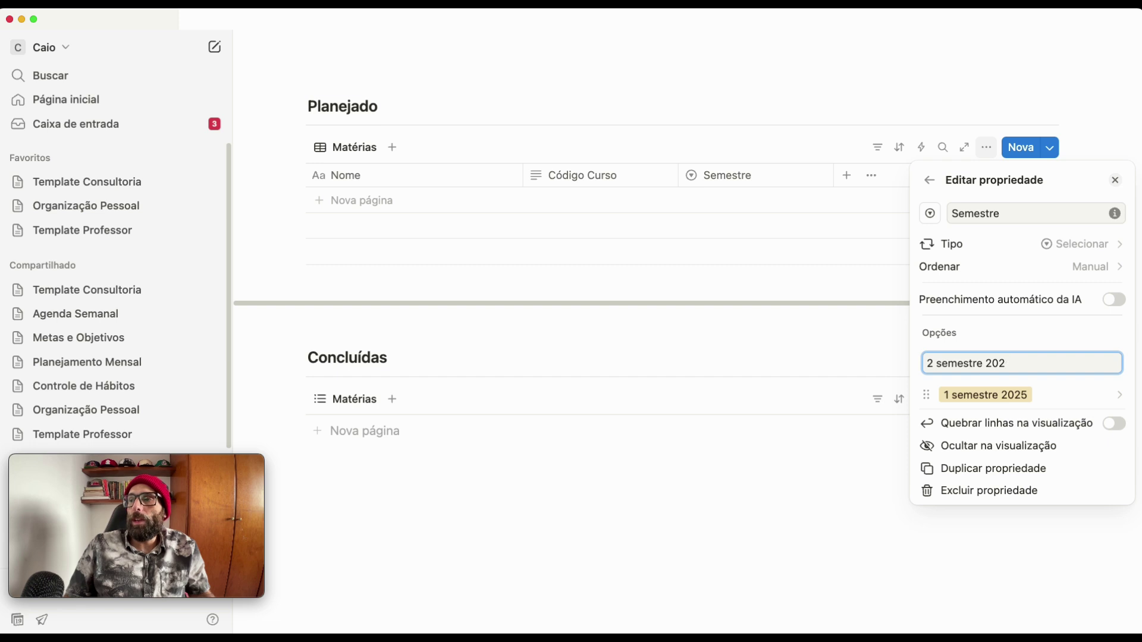
pyautogui.write('5')
pyautogui.press('Return')
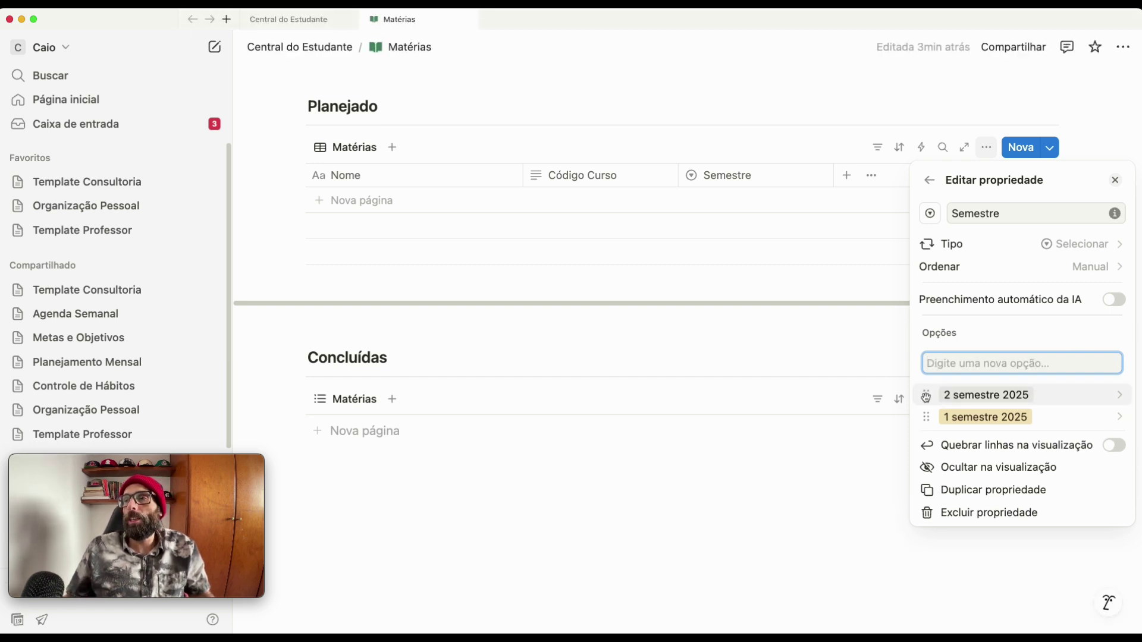
pyautogui.moveTo(926, 417); pyautogui.dragTo(926, 394)
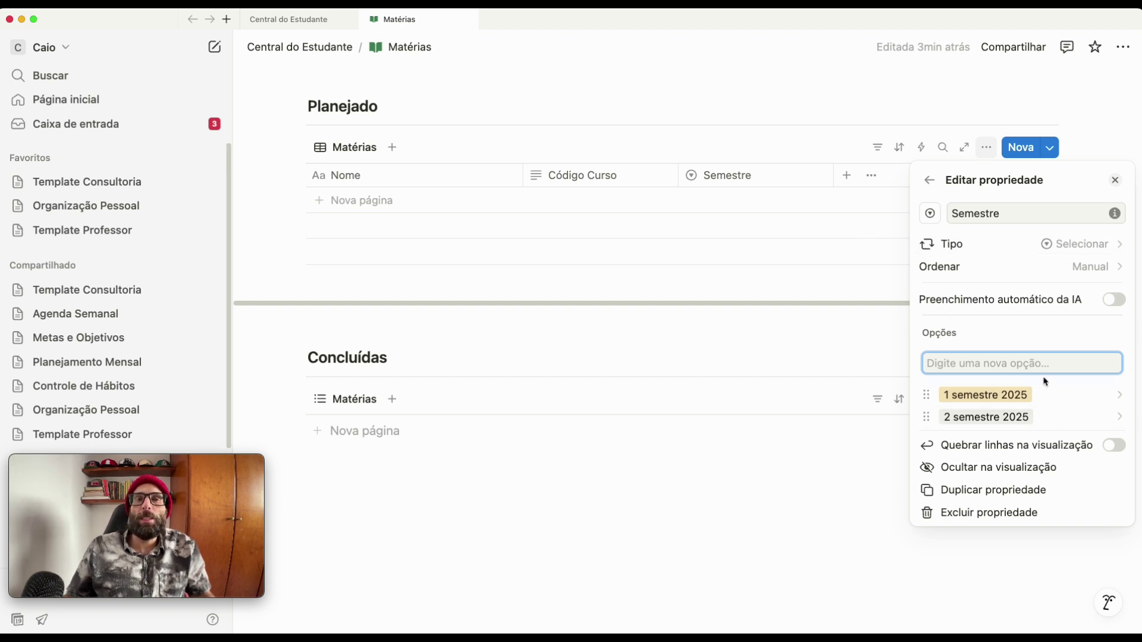
# - Add a Status property with its default Não iniciada, Em andamento and Concluído options
pyautogui.click(929, 180)
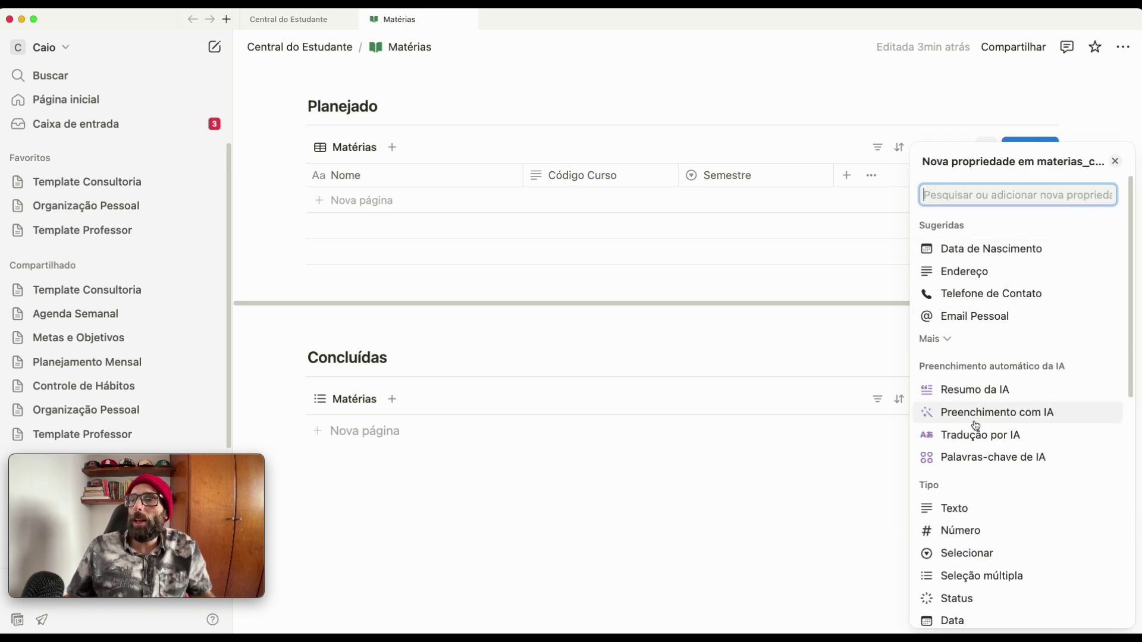
pyautogui.click(964, 599)
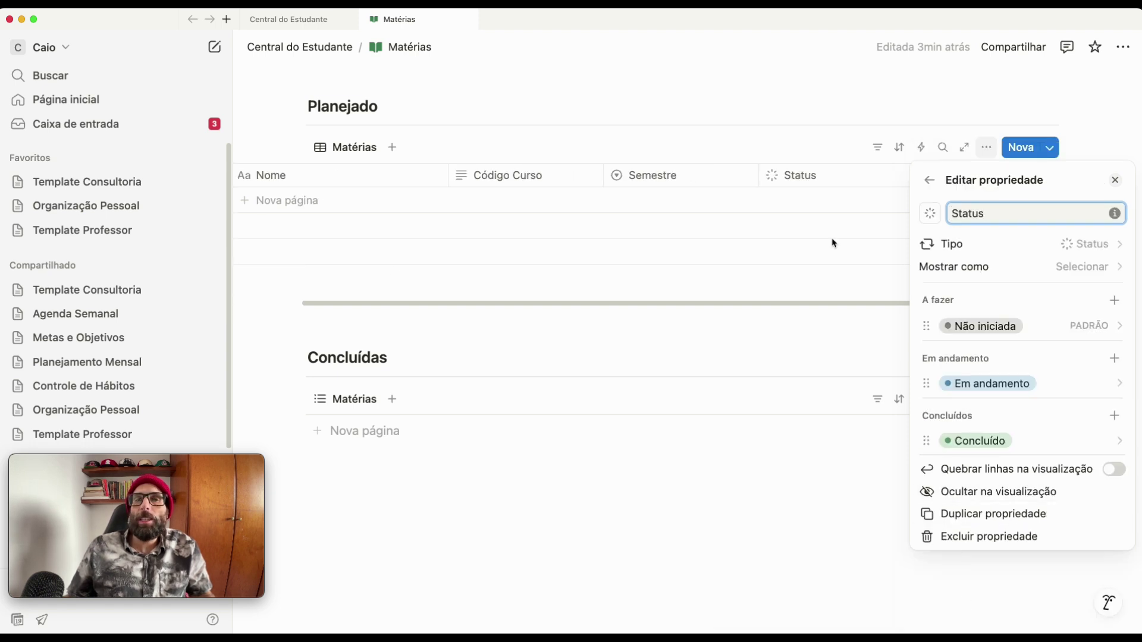
pyautogui.click(486, 497)
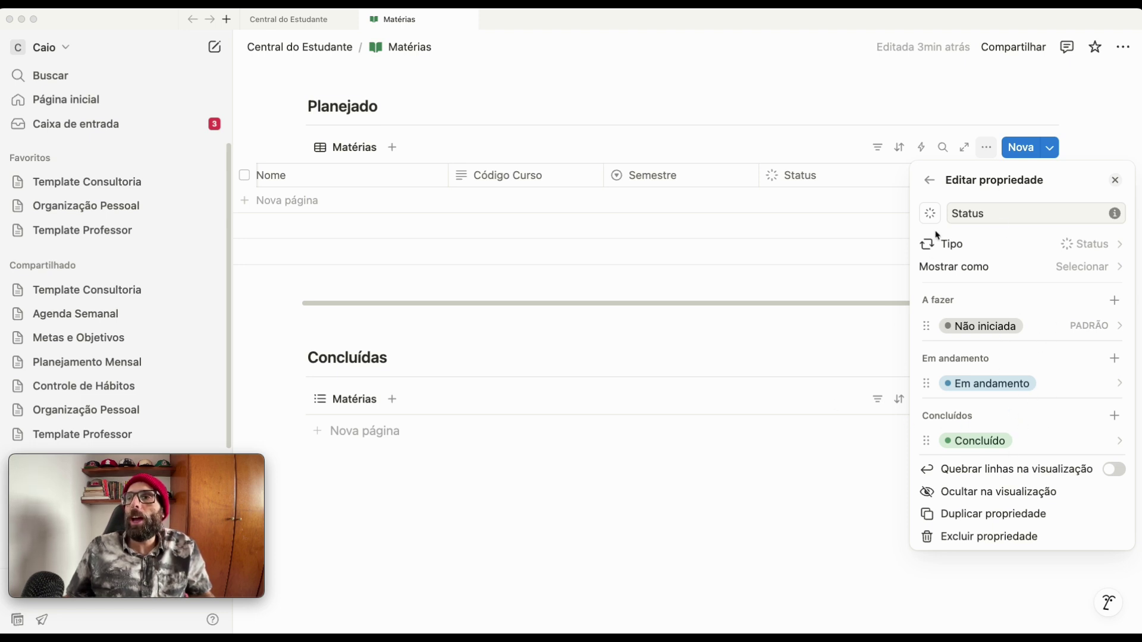
pyautogui.click(925, 185)
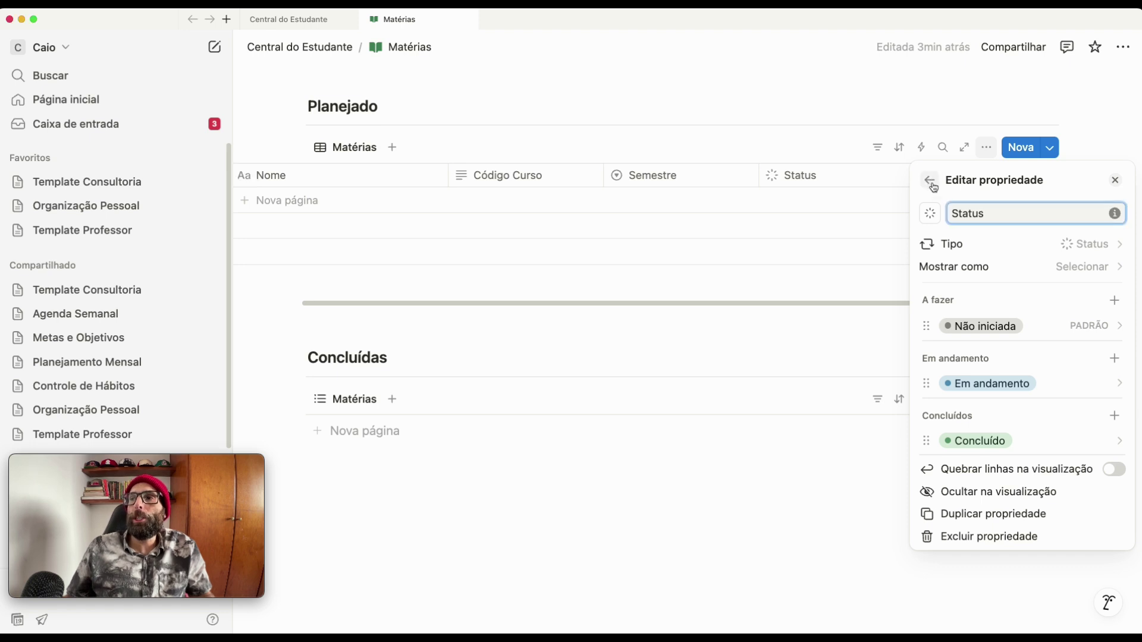
pyautogui.click(931, 182)
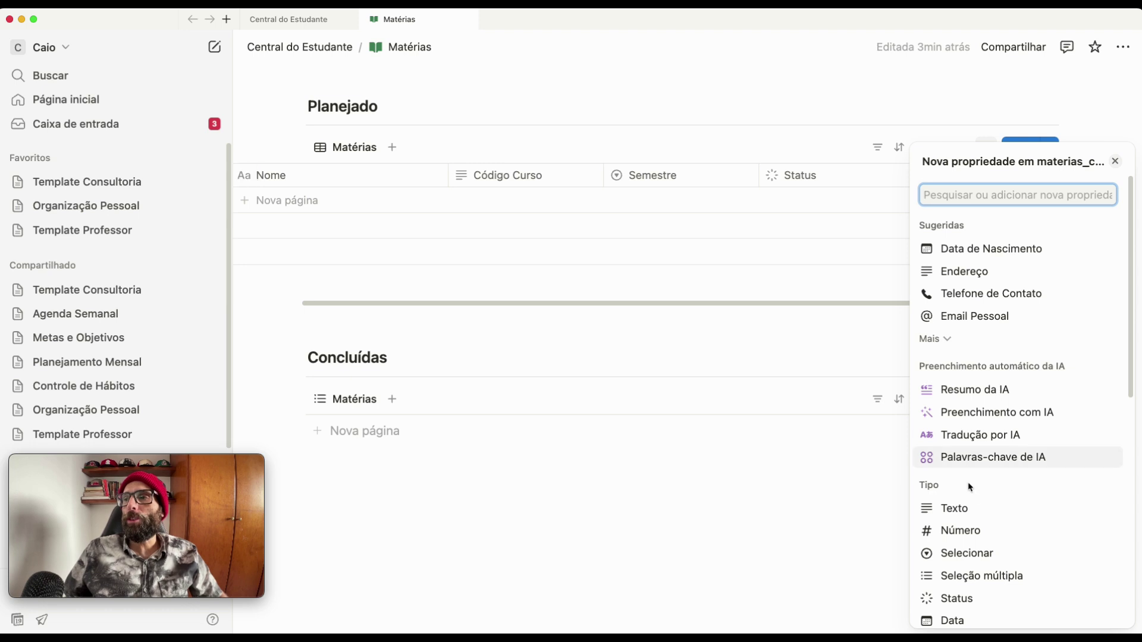
# - Add a Texto property named Agenda
pyautogui.click(965, 510)
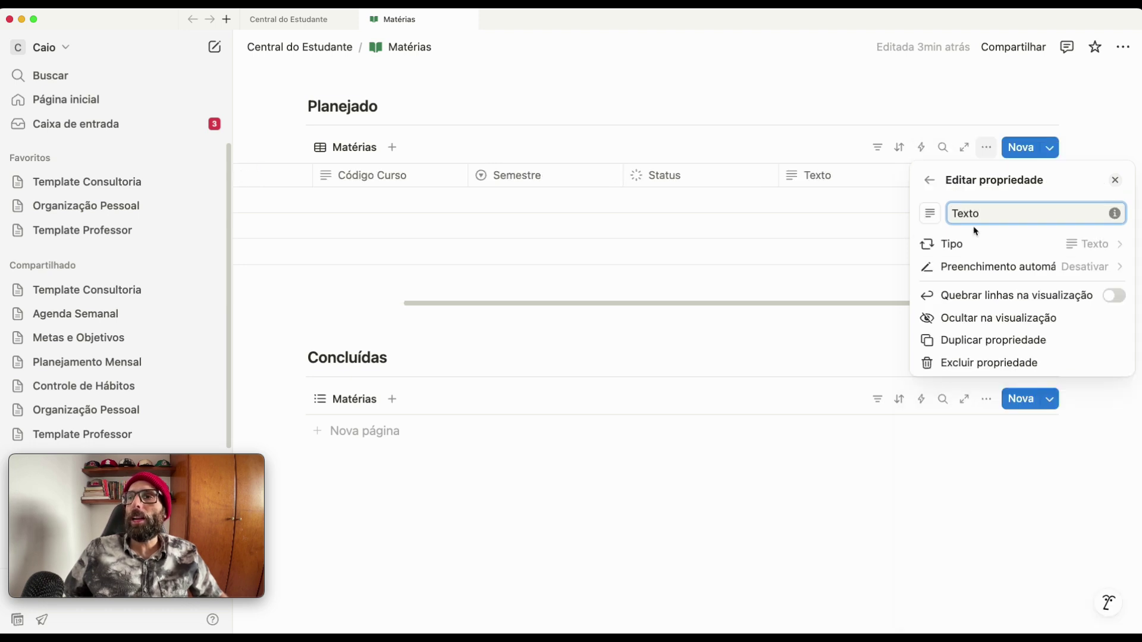
pyautogui.doubleClick(993, 215)
pyautogui.write('Agenda')
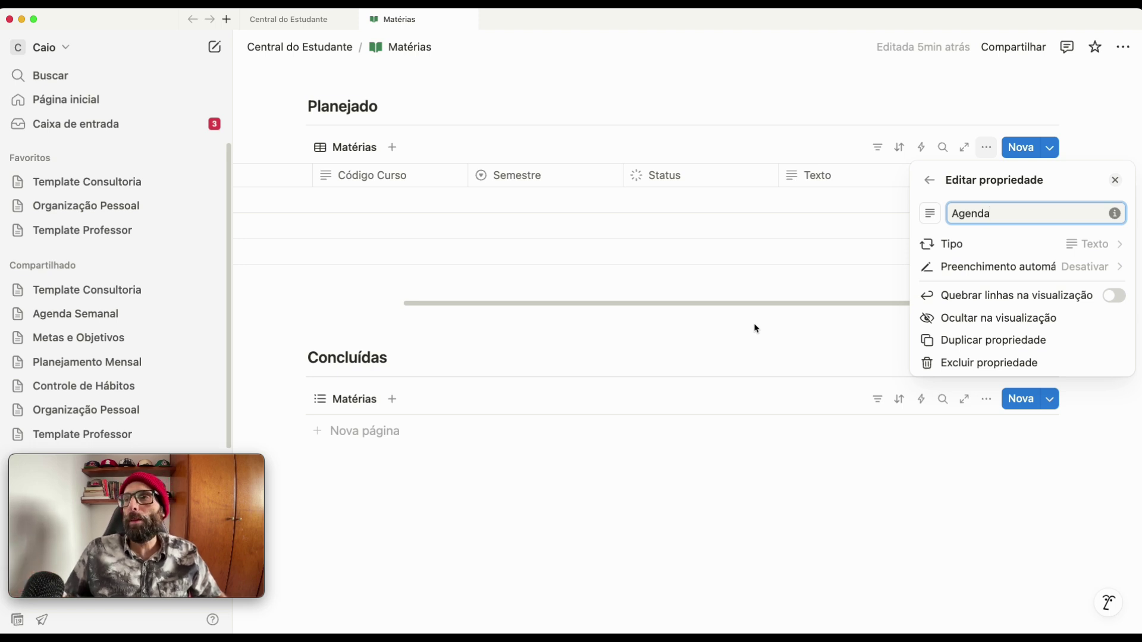
# - Add another Texto property and start naming it Localização
pyautogui.click(929, 180)
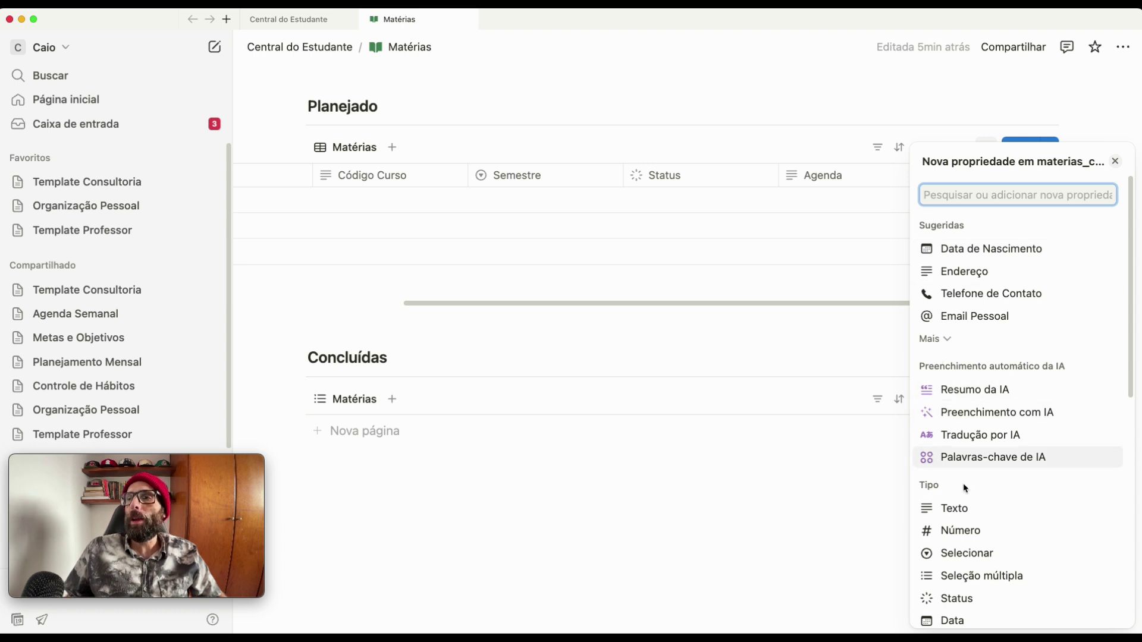
pyautogui.click(952, 510)
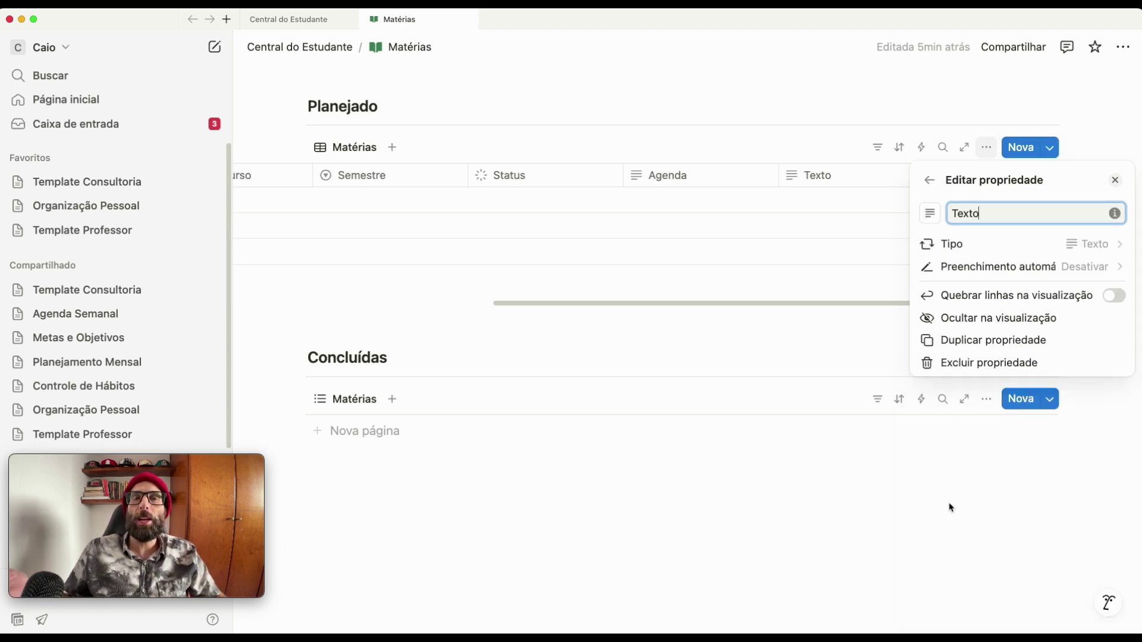
pyautogui.moveTo(993, 214); pyautogui.dragTo(893, 213)
pyautogui.write('Localização')
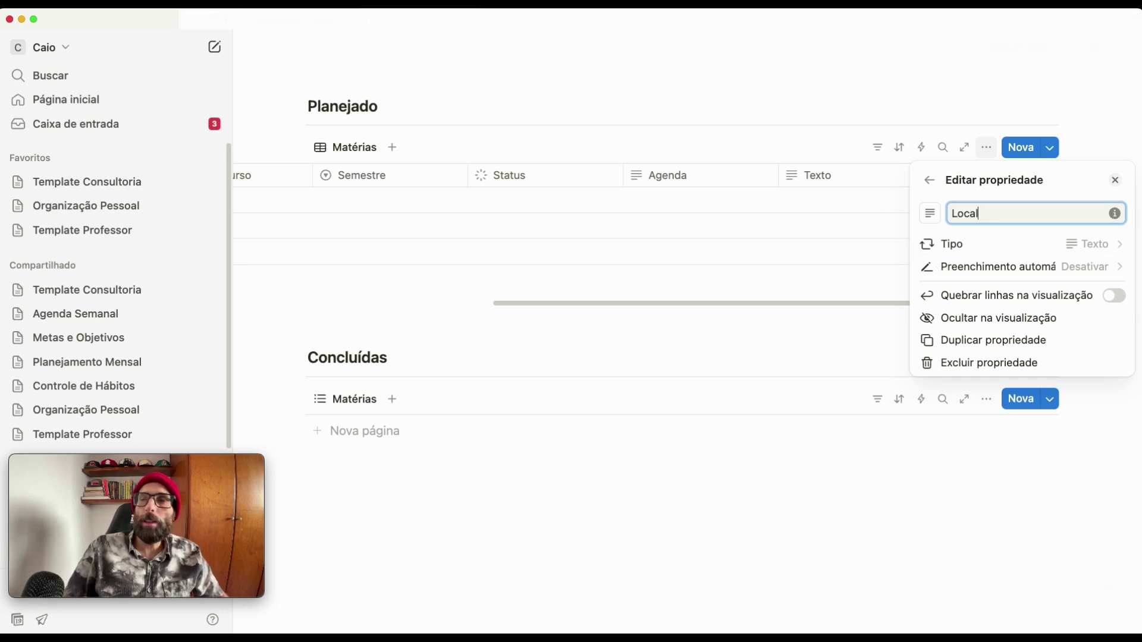
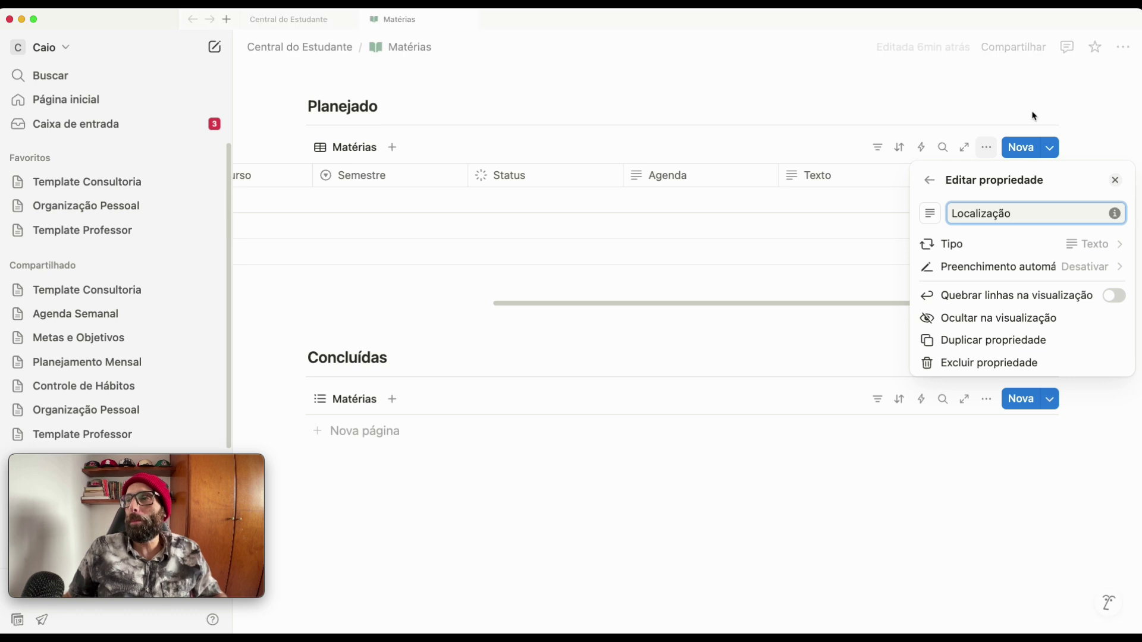
# - Add an Arquivos e mídia property named Recursos after Localização
pyautogui.click(932, 181)
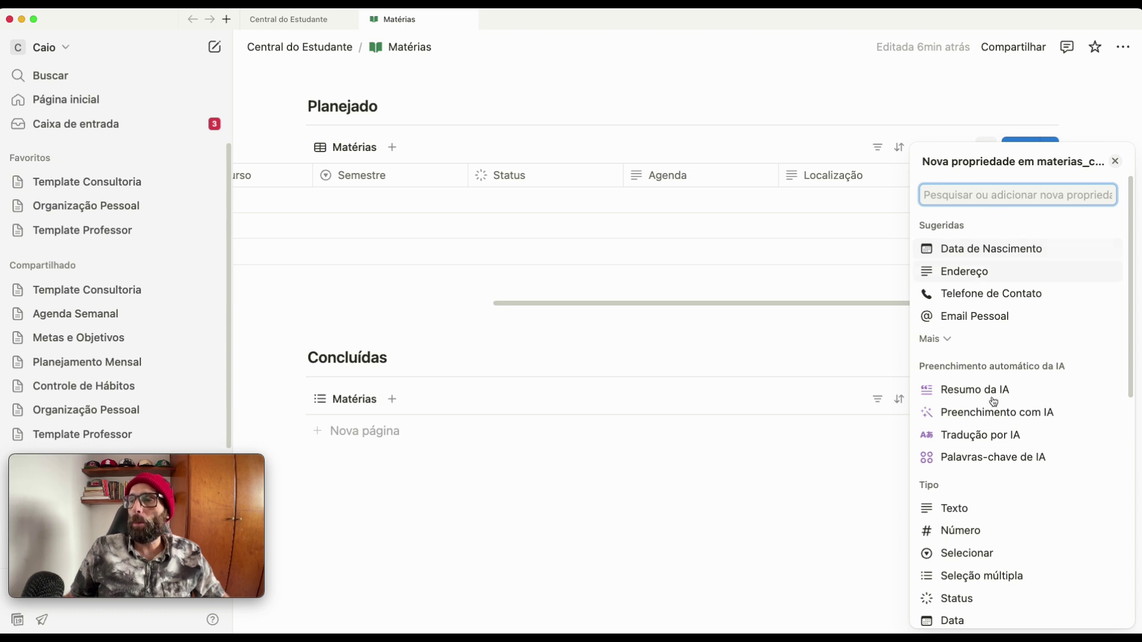
pyautogui.scroll(-5, 989, 304)
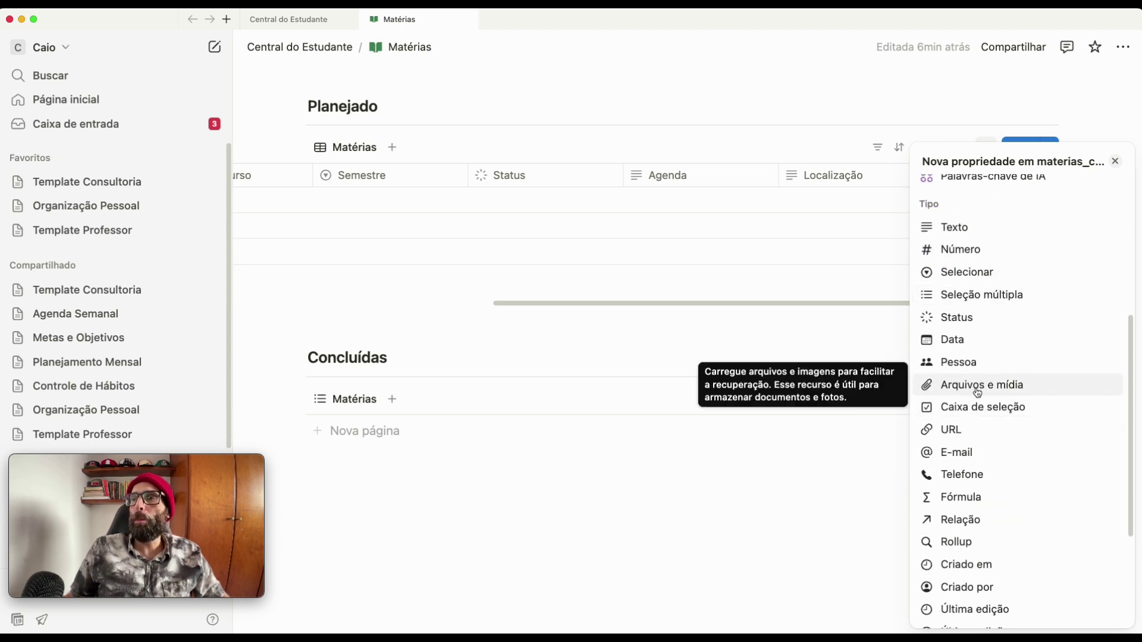
pyautogui.click(977, 392)
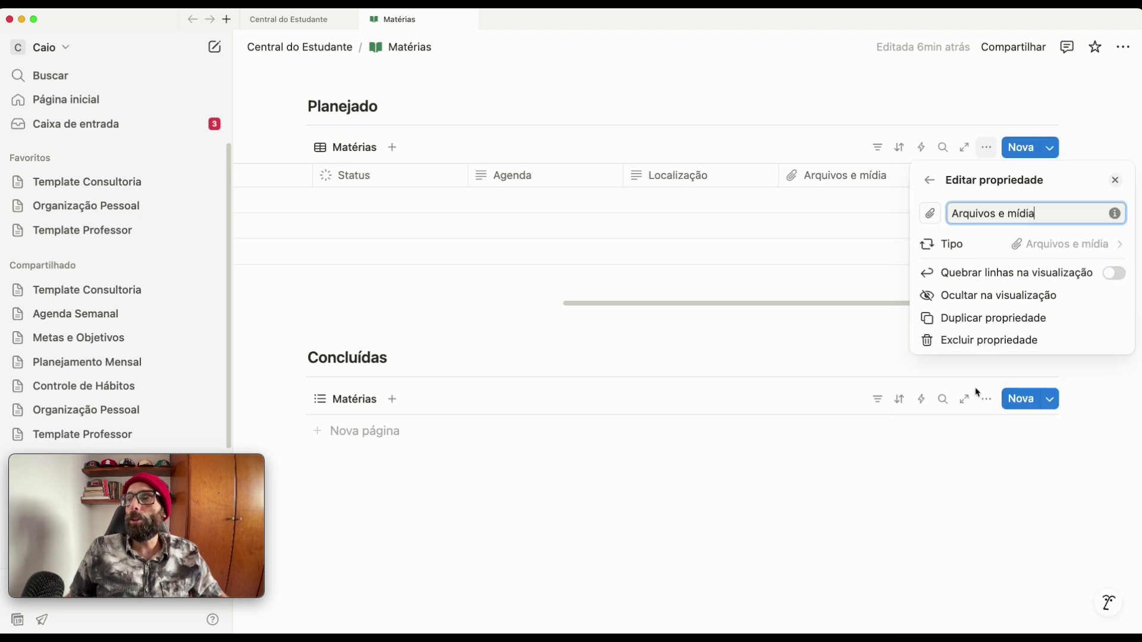
pyautogui.moveTo(1049, 208); pyautogui.dragTo(936, 203)
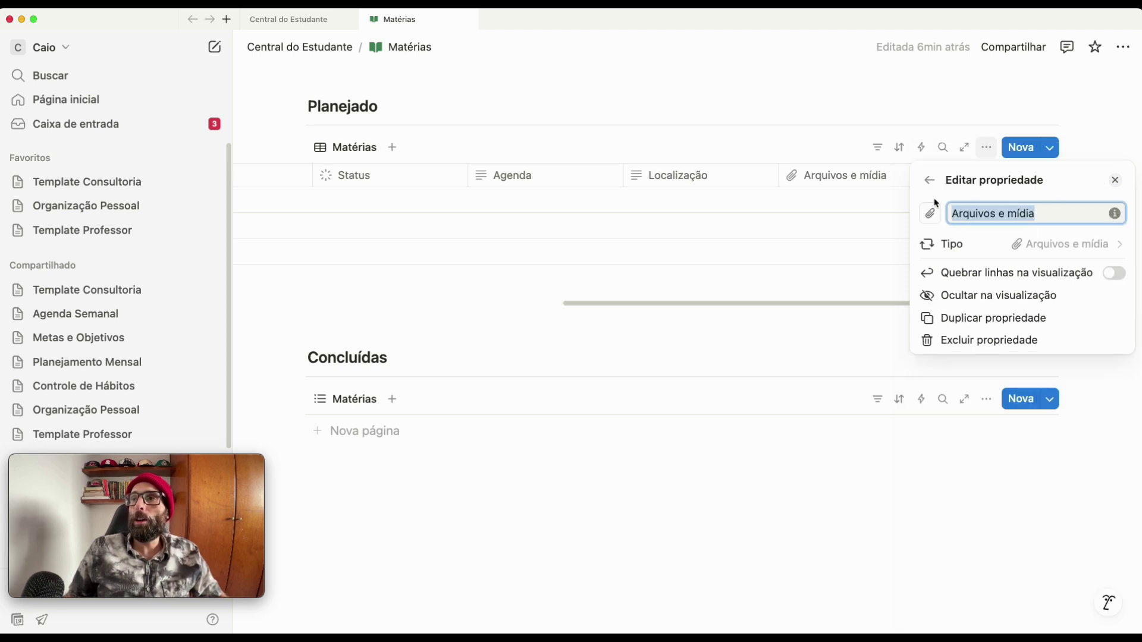
pyautogui.write('Recursos')
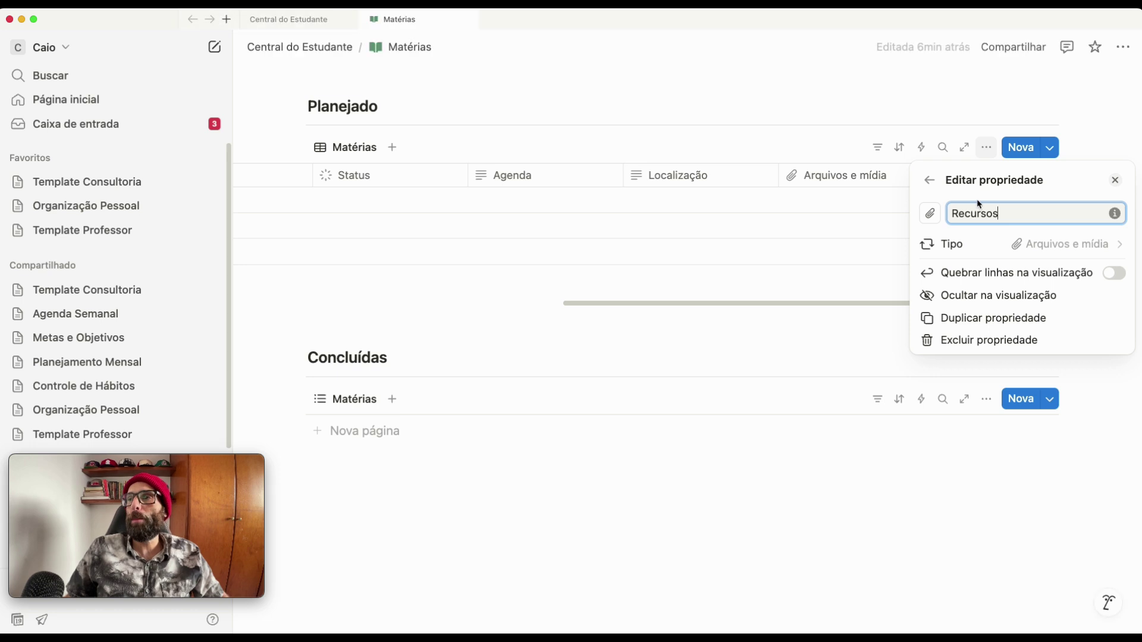
pyautogui.click(926, 181)
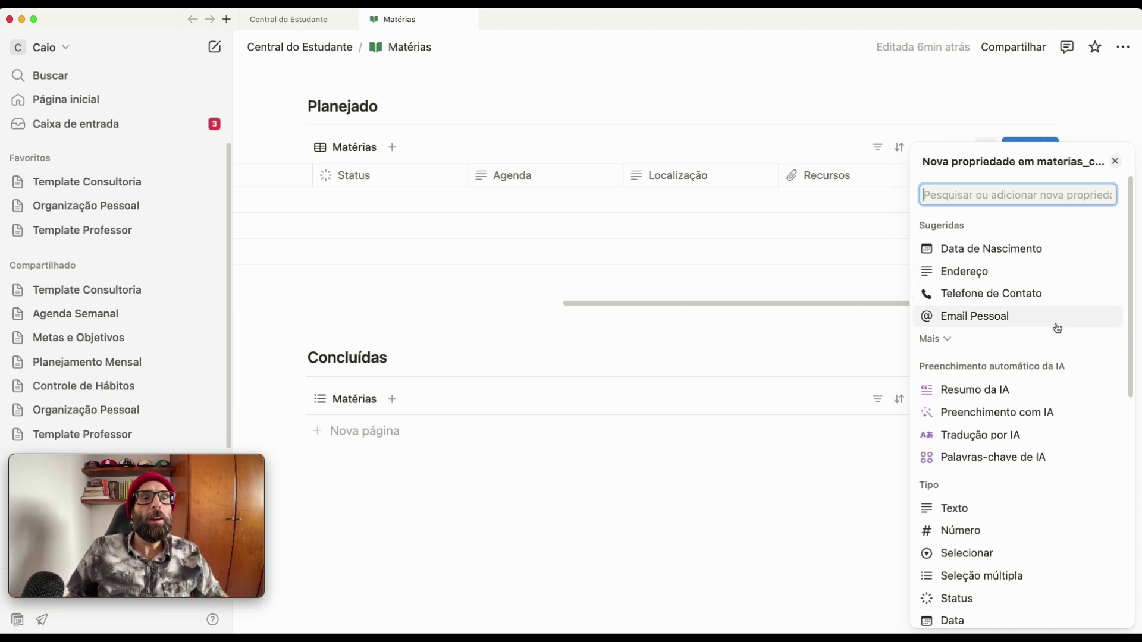
# - Add an E-mail property to the Matérias database
pyautogui.scroll(-1, 1020, 337)
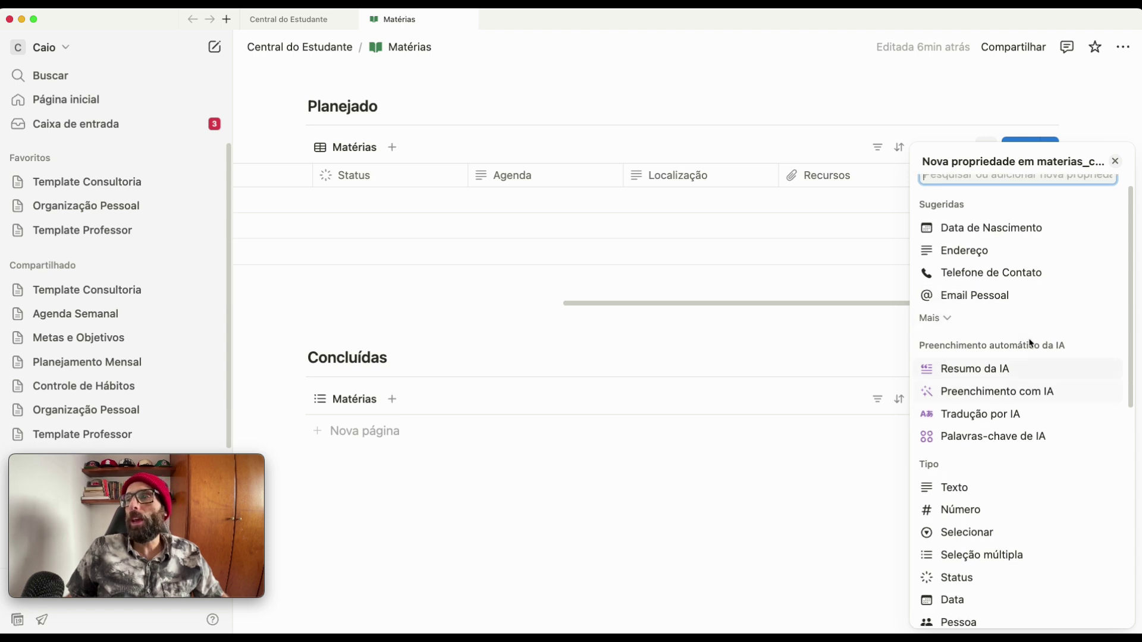
pyautogui.scroll(-7, 989, 278)
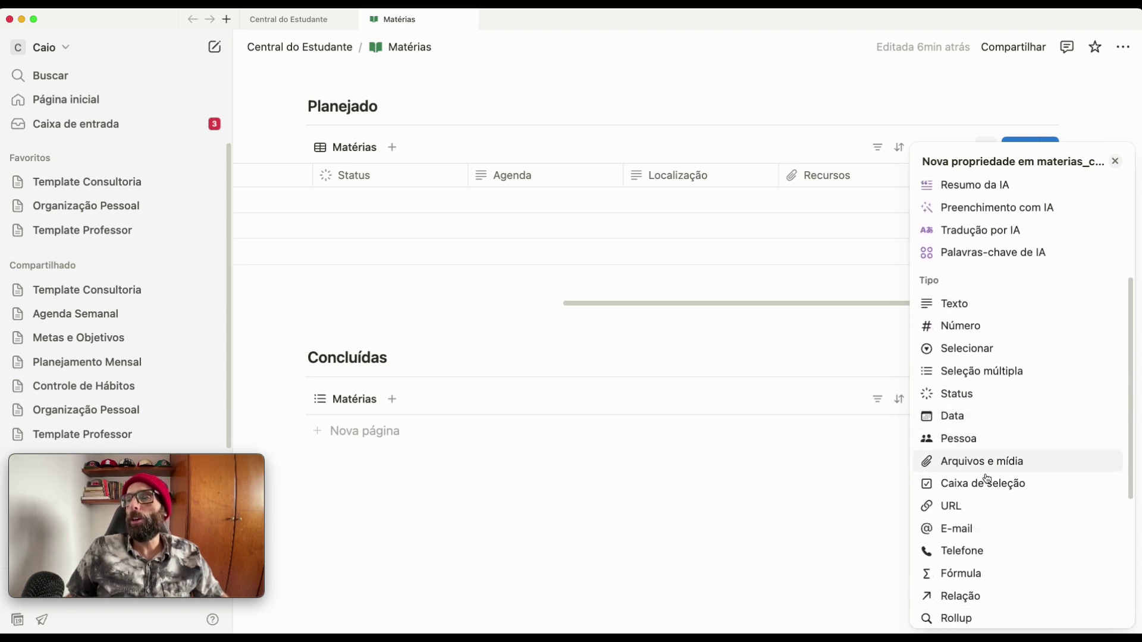
pyautogui.click(970, 535)
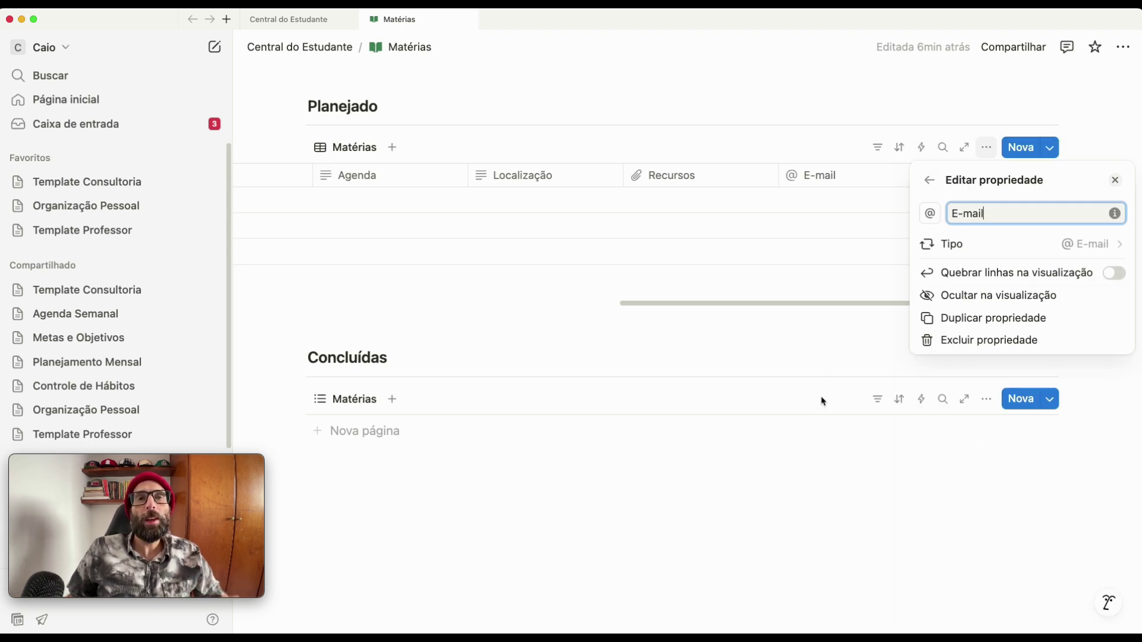
pyautogui.click(931, 181)
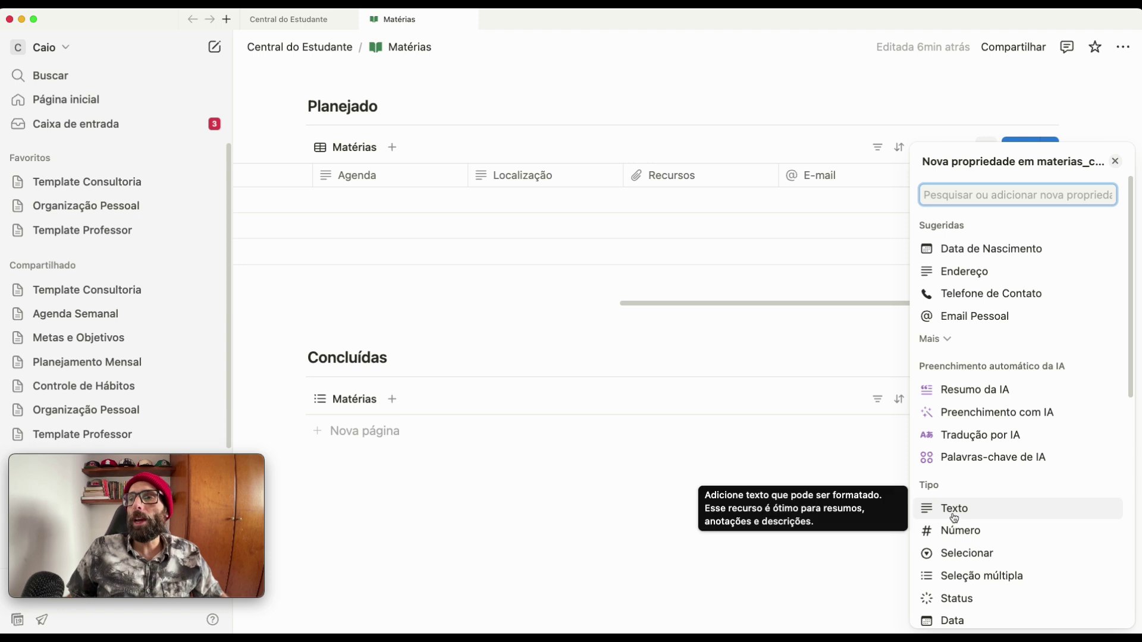
# - Add a Texto property named Professor
pyautogui.click(954, 511)
pyautogui.press('super+a')
pyautogui.write('Profe')
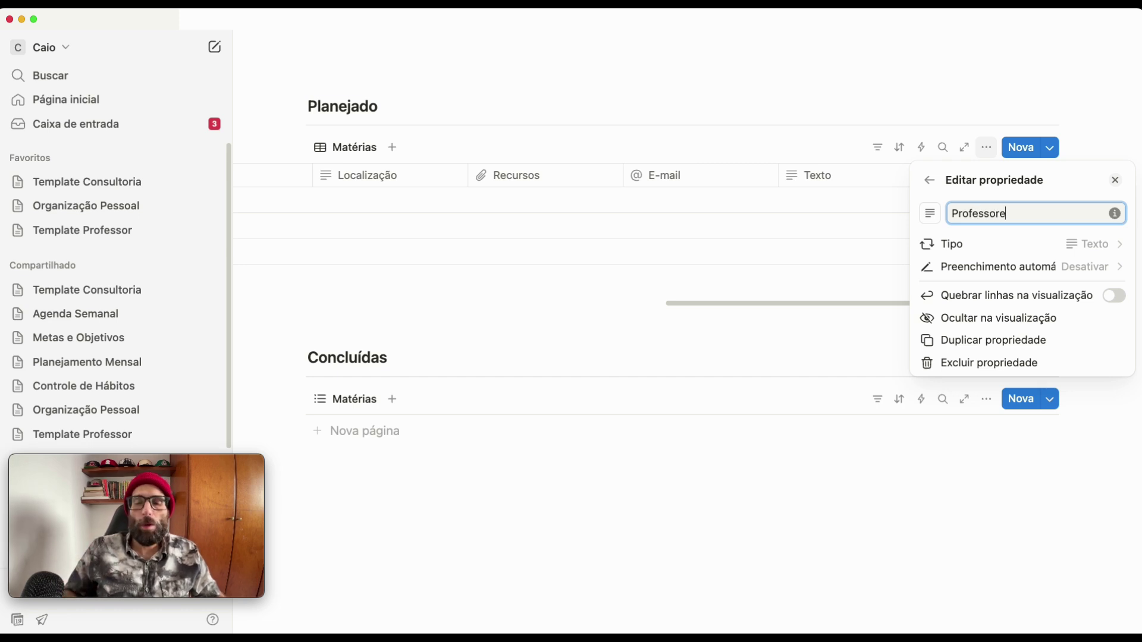
pyautogui.click(929, 180)
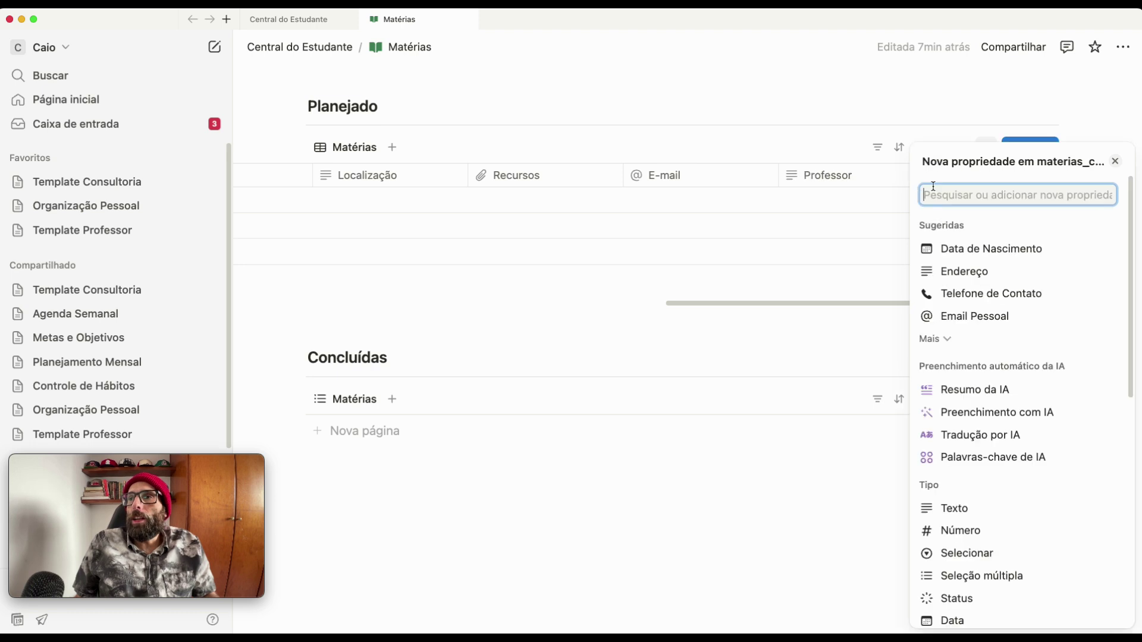
# - Add a Texto property named Resumo and close the property panel
pyautogui.click(959, 509)
pyautogui.doubleClick(981, 209)
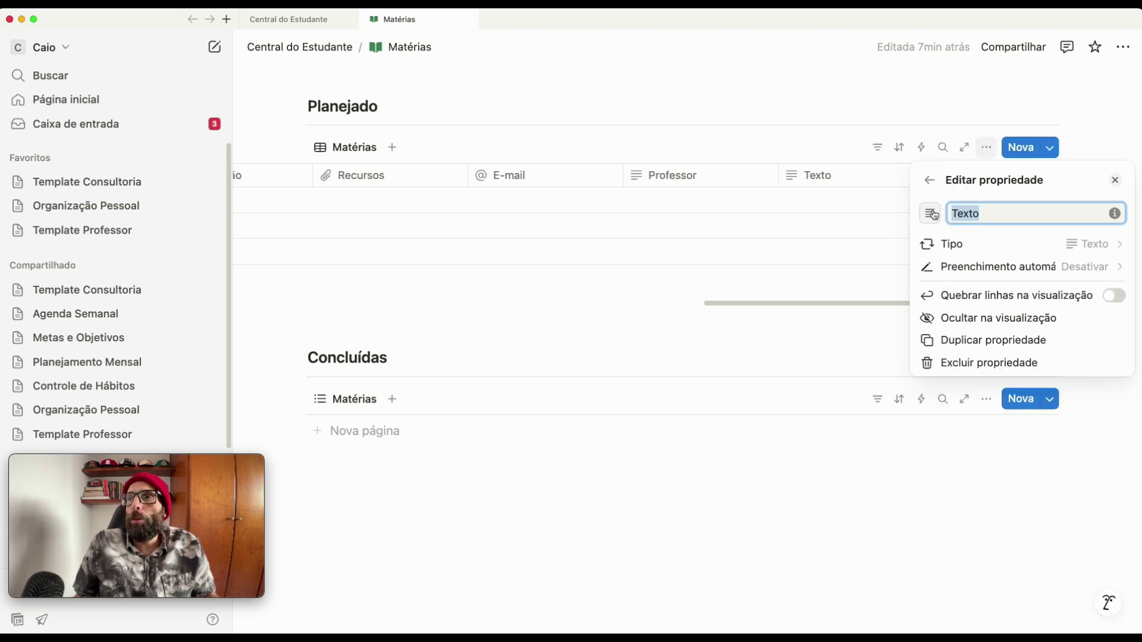
pyautogui.write('Resumo')
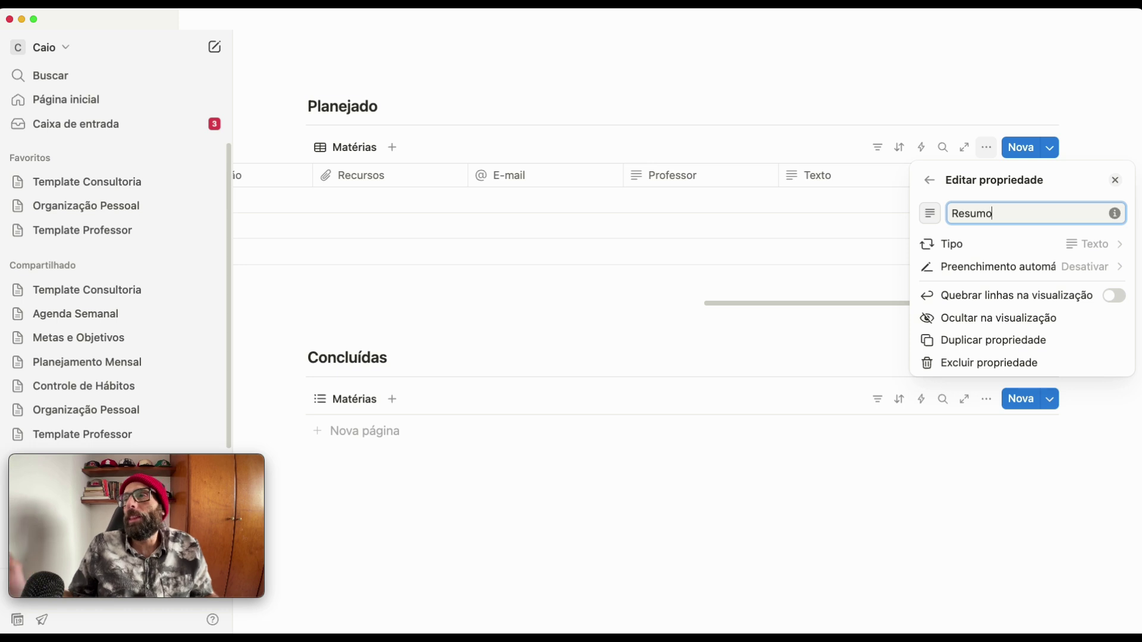
pyautogui.click(930, 182)
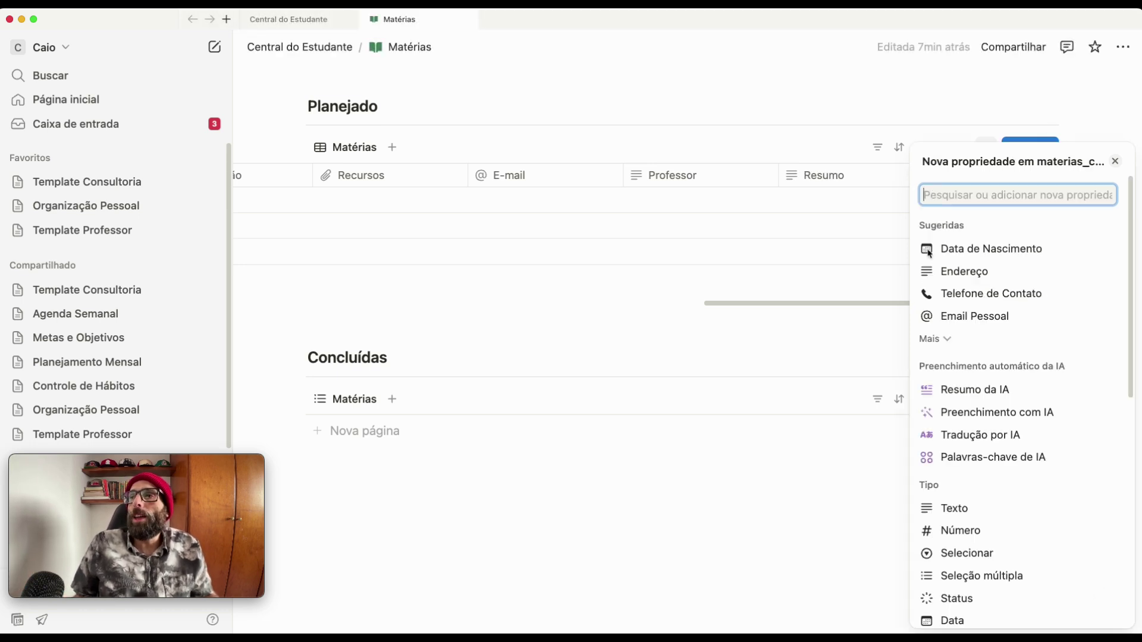
pyautogui.click(808, 499)
pyautogui.scroll(5, 430, 227)
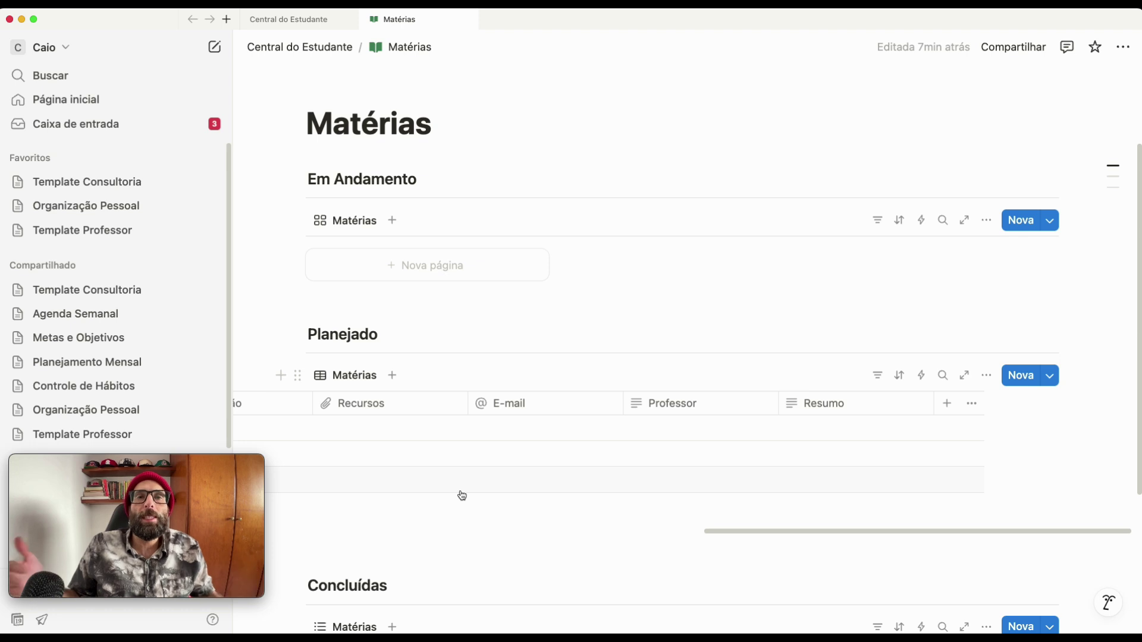
# - Reorder the Planejado view's properties: Professor below Localização, E-mail above Recursos
pyautogui.hscroll(-10, 672, 442)
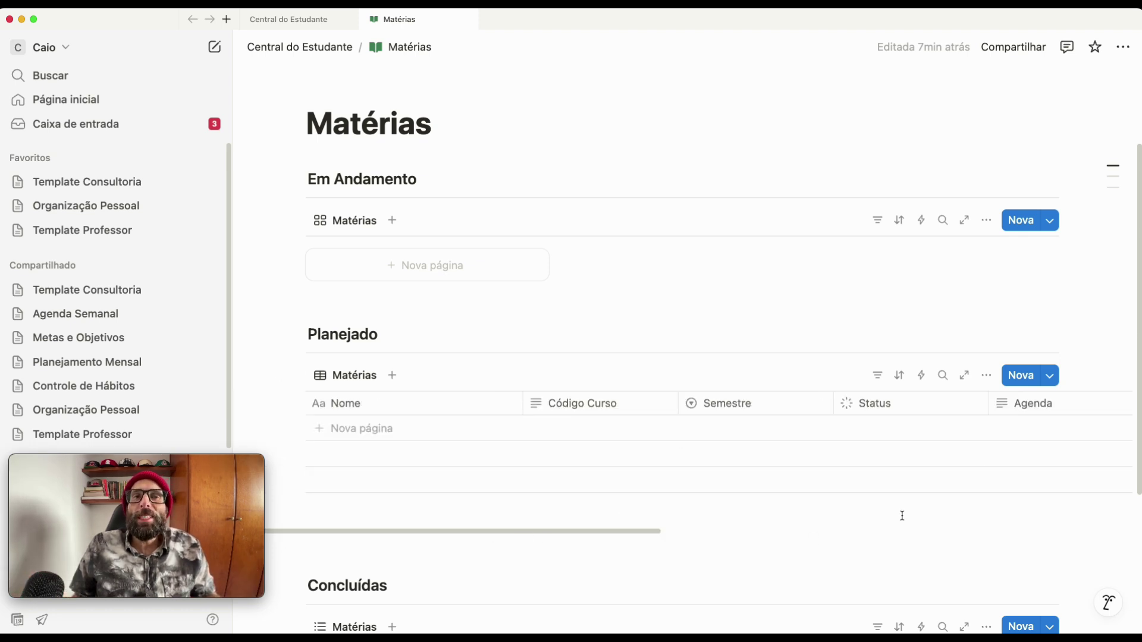
pyautogui.click(986, 375)
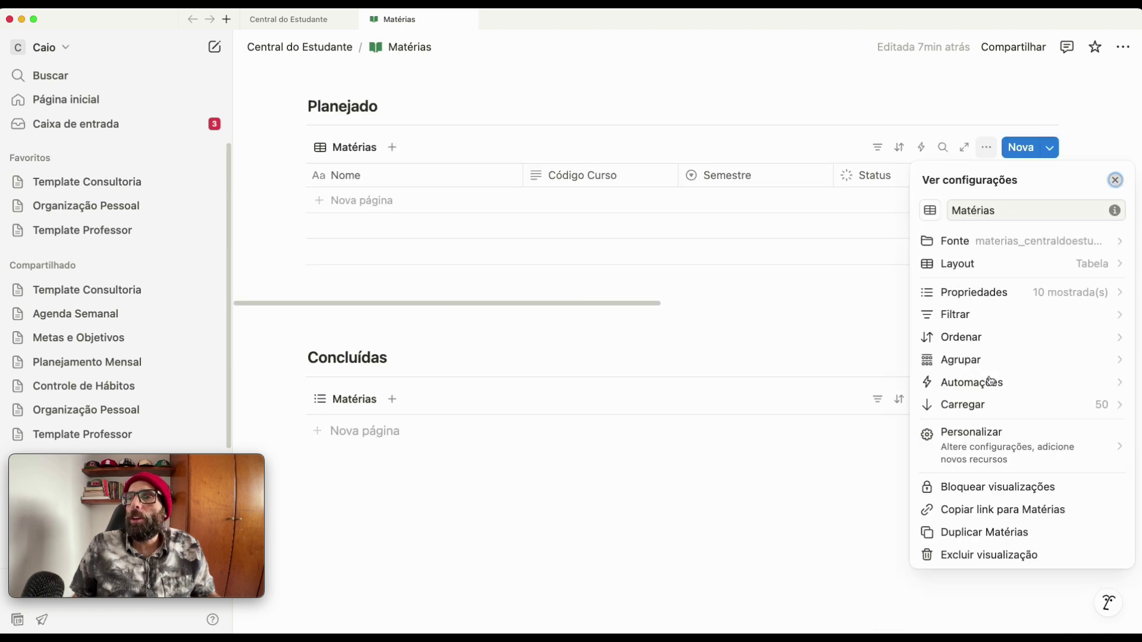
pyautogui.click(1025, 297)
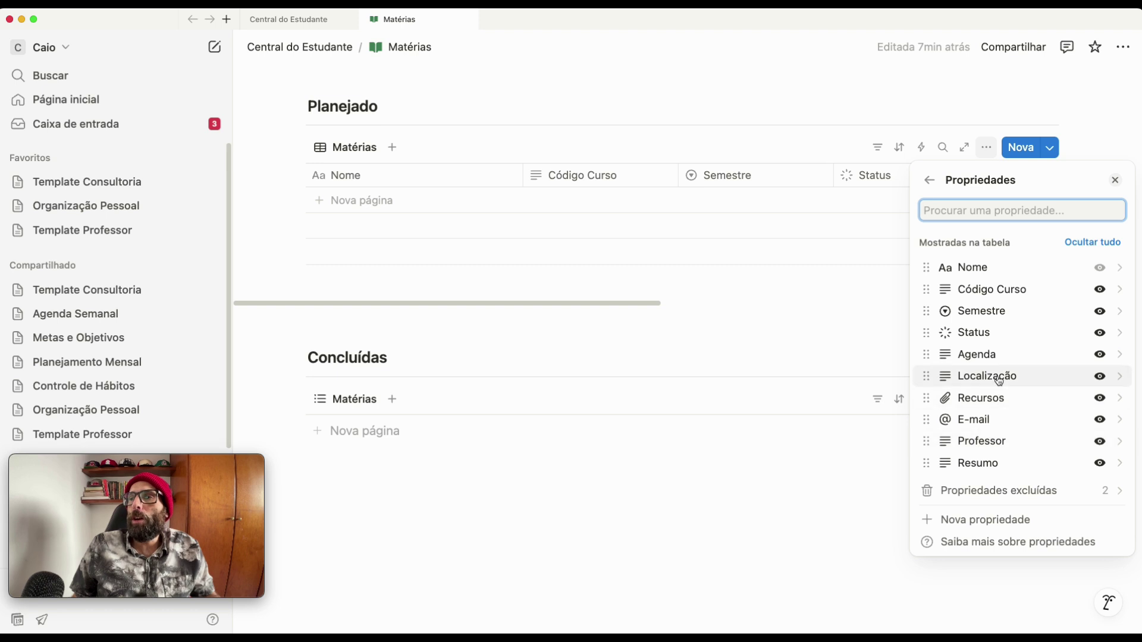
pyautogui.moveTo(997, 440); pyautogui.dragTo(976, 416)
pyautogui.moveTo(976, 468); pyautogui.dragTo(999, 366)
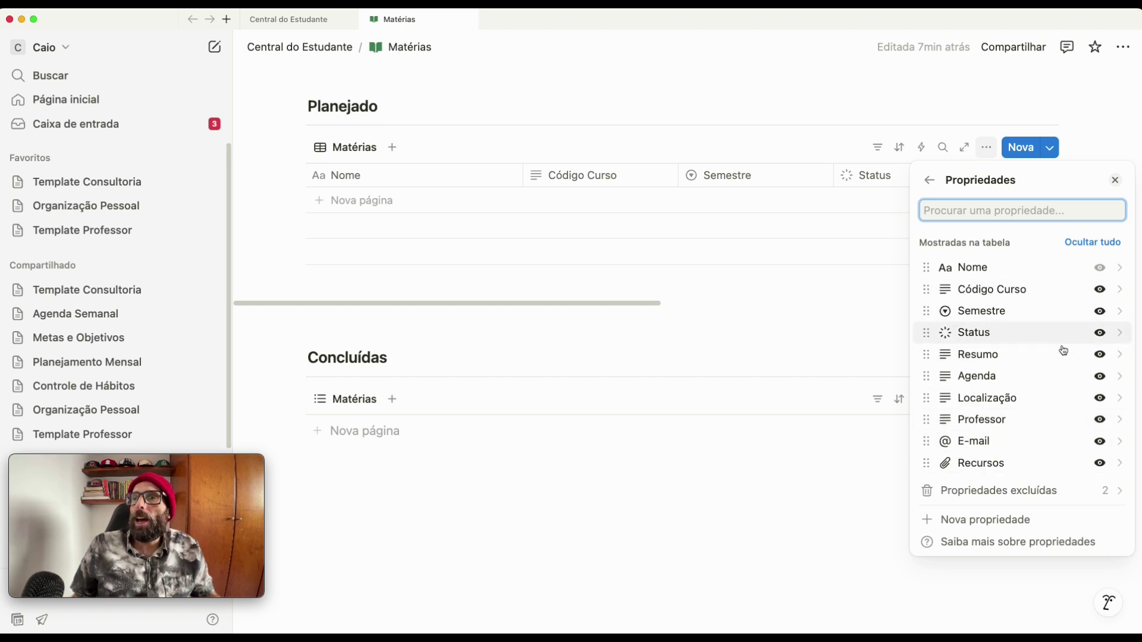
# - Hide Resumo, Agenda, Localização, Professor, E-mail and Recursos, ordering Resumo and Agenda first
pyautogui.click(1102, 357)
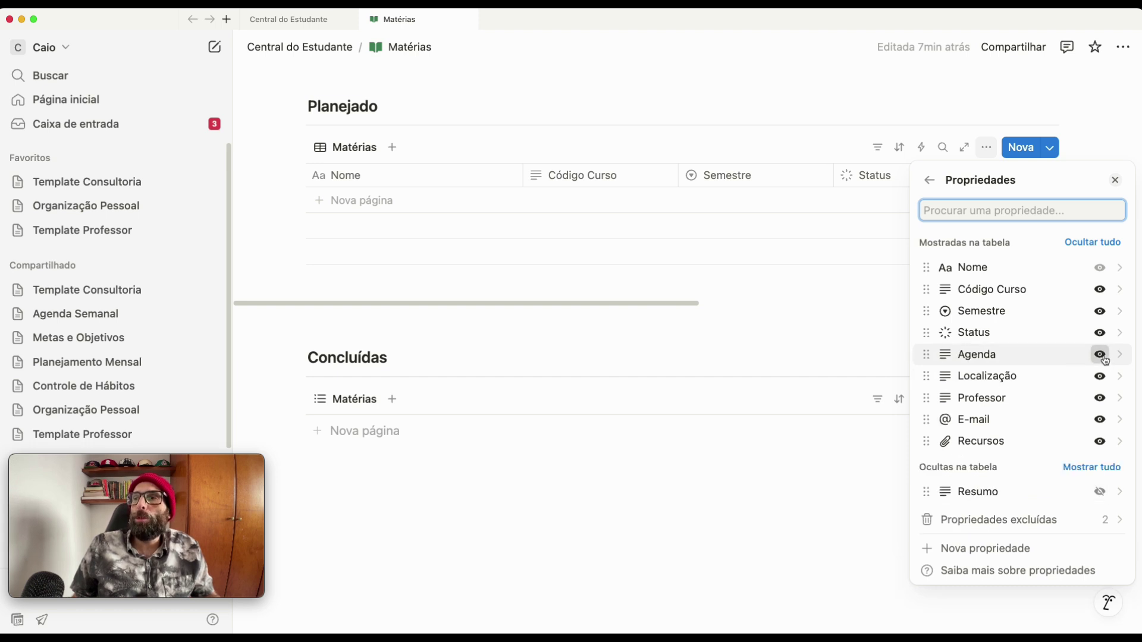
pyautogui.click(1101, 356)
pyautogui.click(1101, 355)
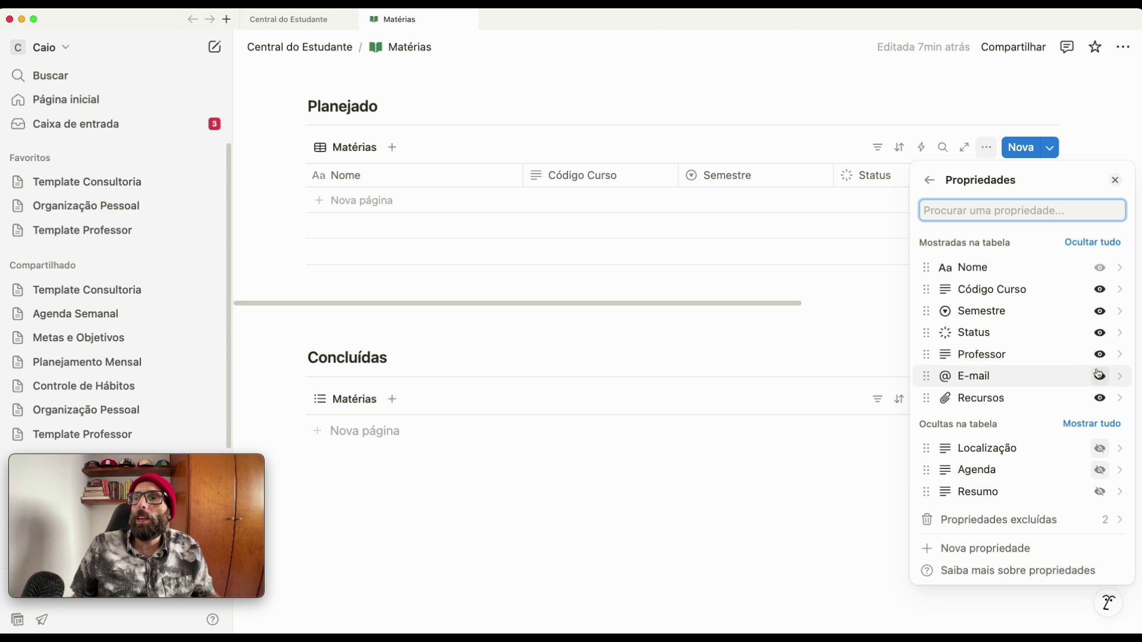
pyautogui.click(1101, 356)
pyautogui.click(1101, 355)
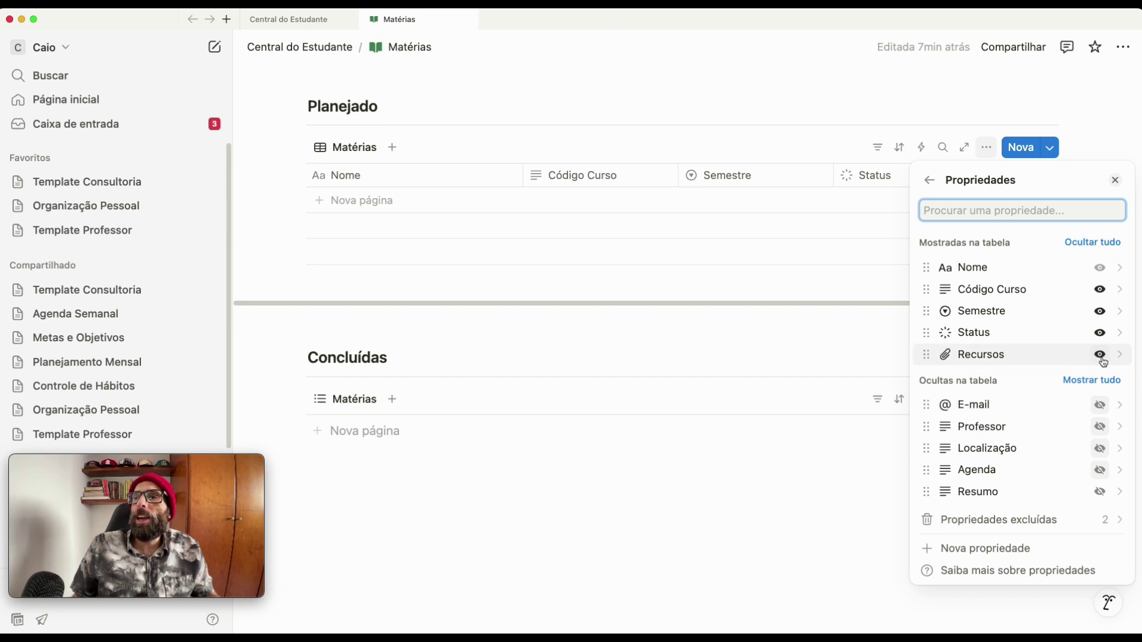
pyautogui.click(1101, 356)
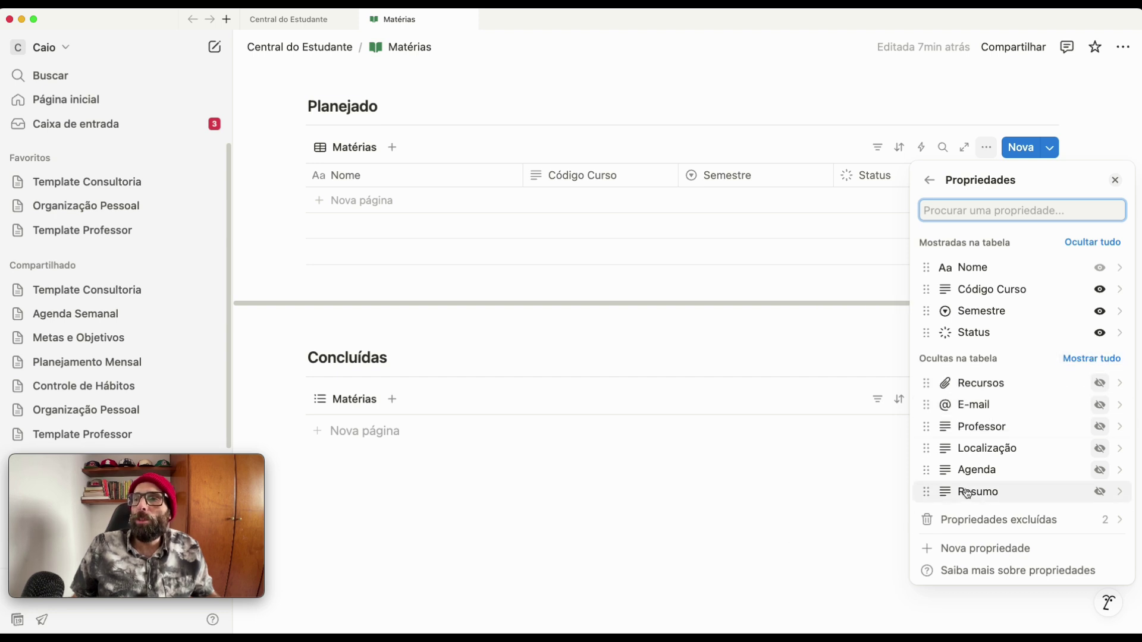
pyautogui.moveTo(921, 499); pyautogui.dragTo(923, 407)
pyautogui.moveTo(922, 495); pyautogui.dragTo(920, 447)
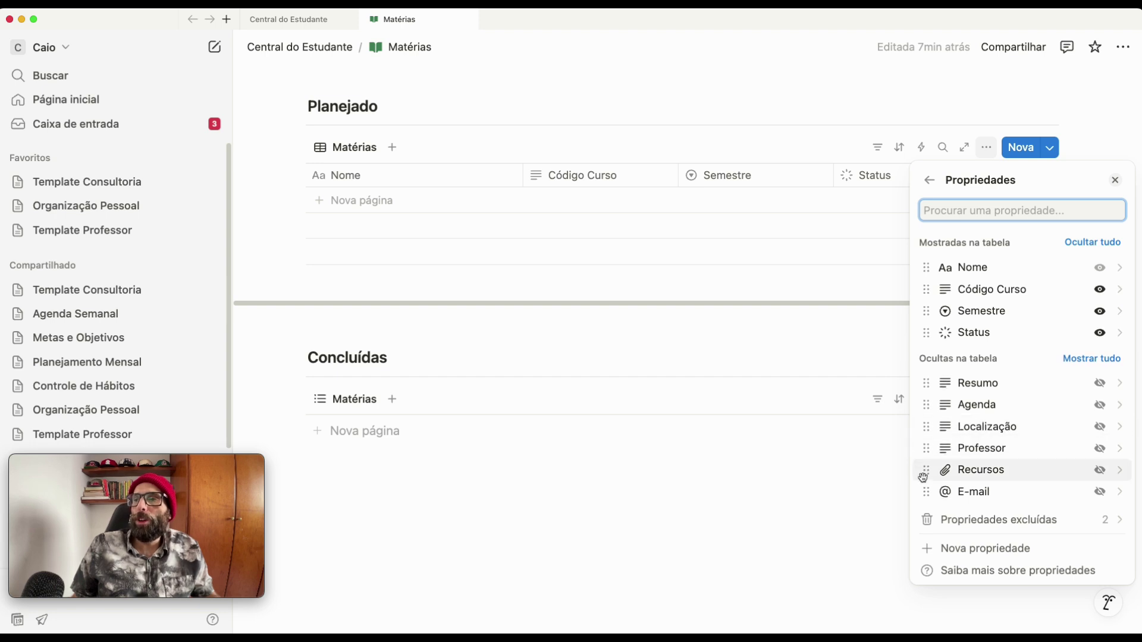
pyautogui.moveTo(923, 494); pyautogui.dragTo(923, 471)
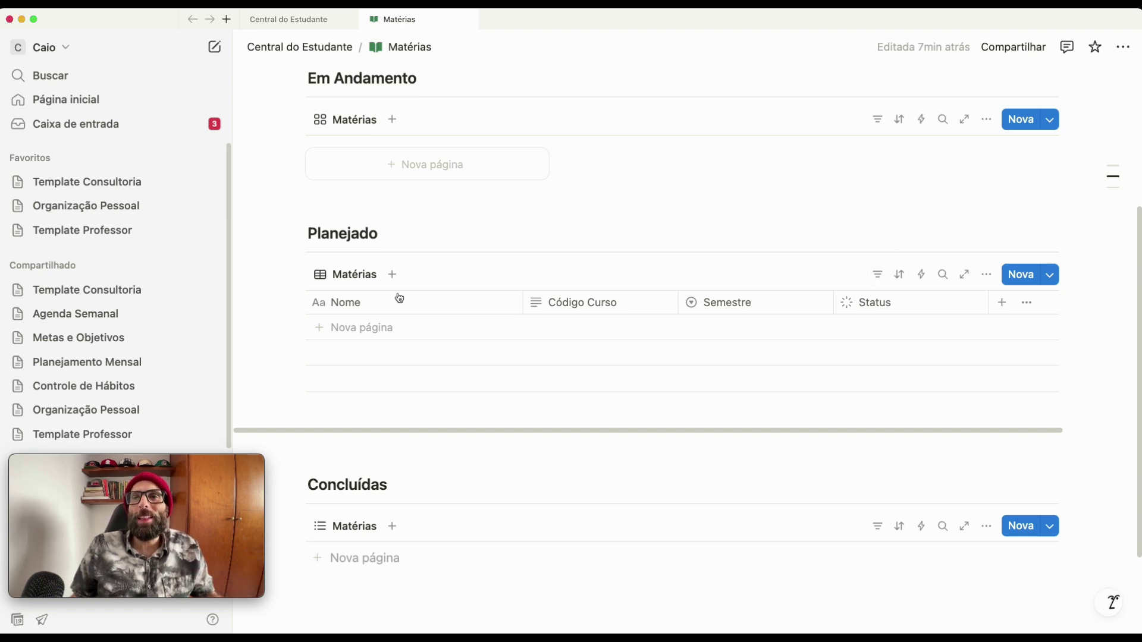
# - Rename the Status option Não iniciada to Planejada and close the property list
pyautogui.scroll(1, 750, 347)
pyautogui.scroll(2, 750, 348)
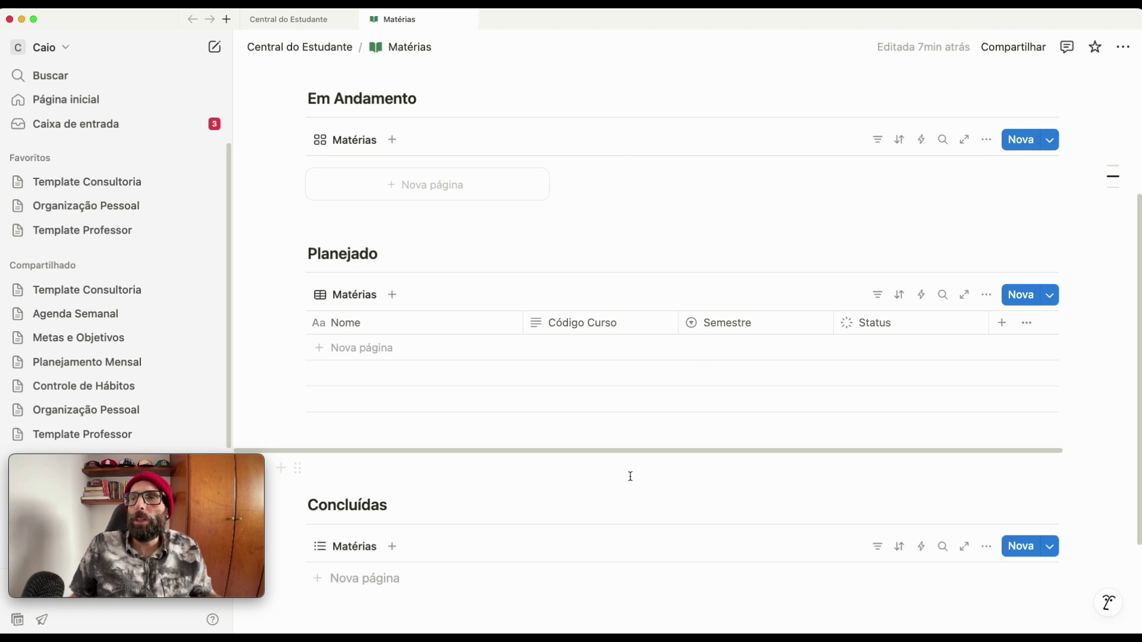
pyautogui.scroll(-1, 631, 477)
pyautogui.click(882, 295)
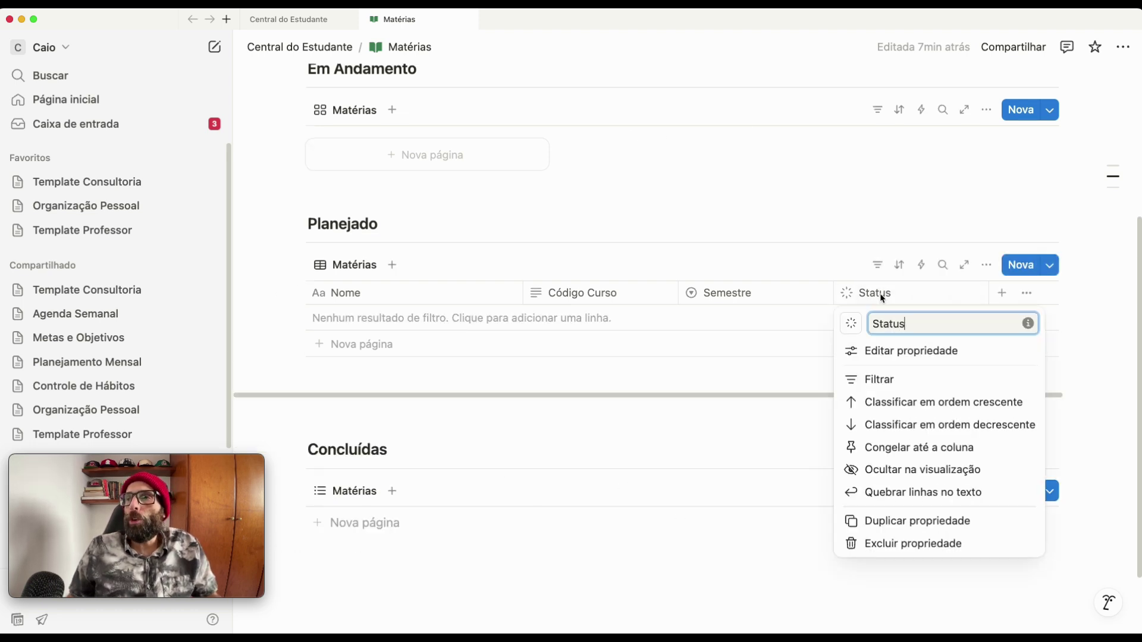
pyautogui.click(874, 352)
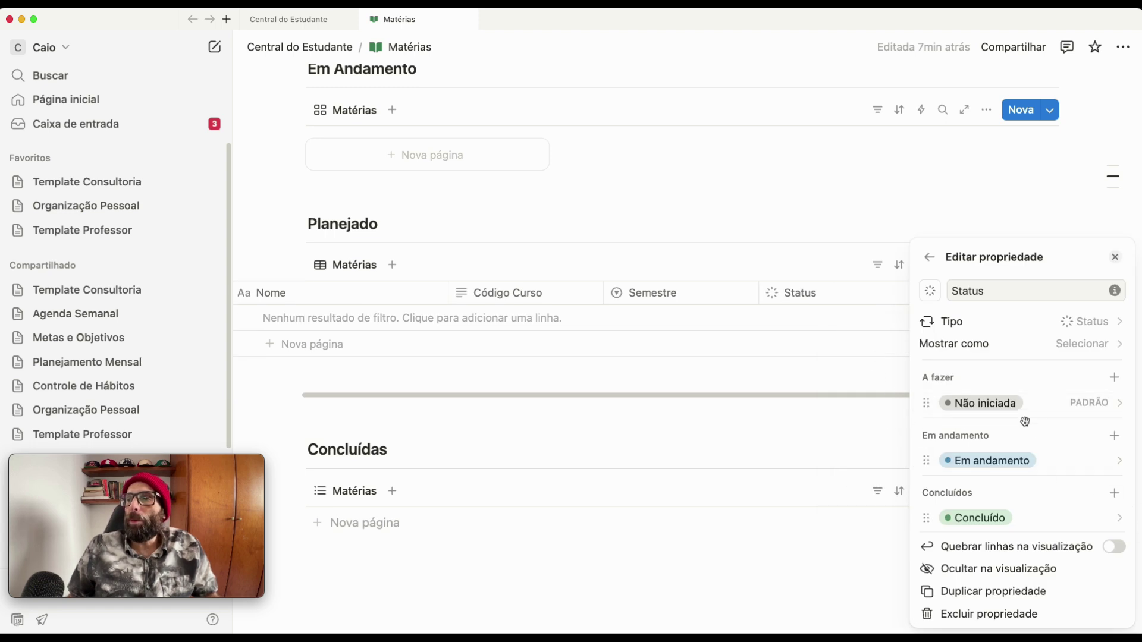
pyautogui.click(997, 405)
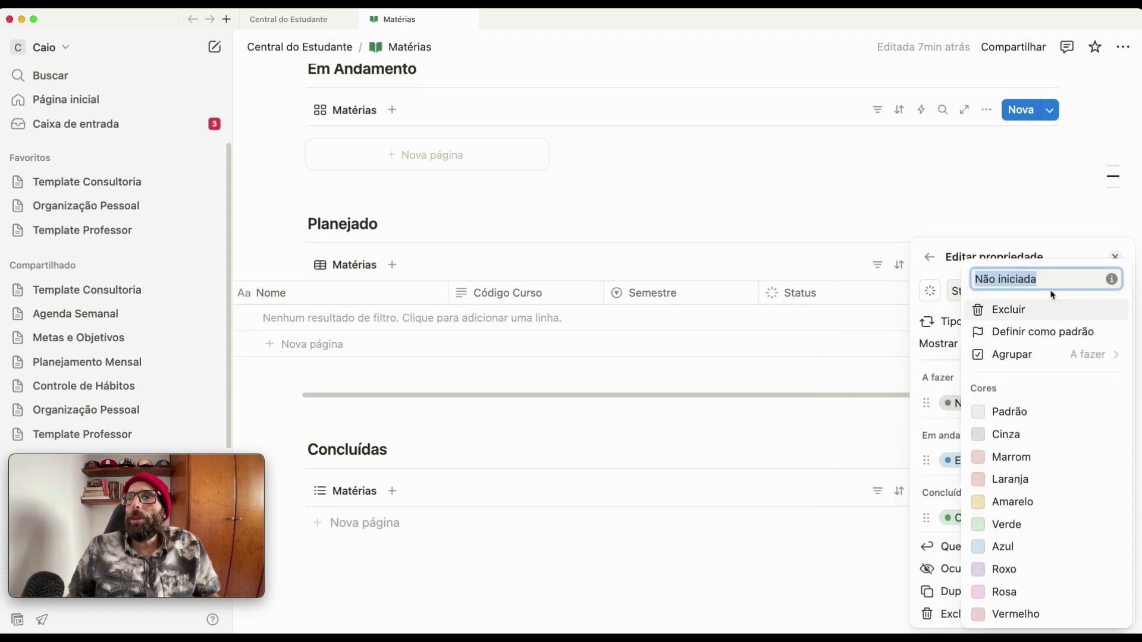
pyautogui.write('Planejada')
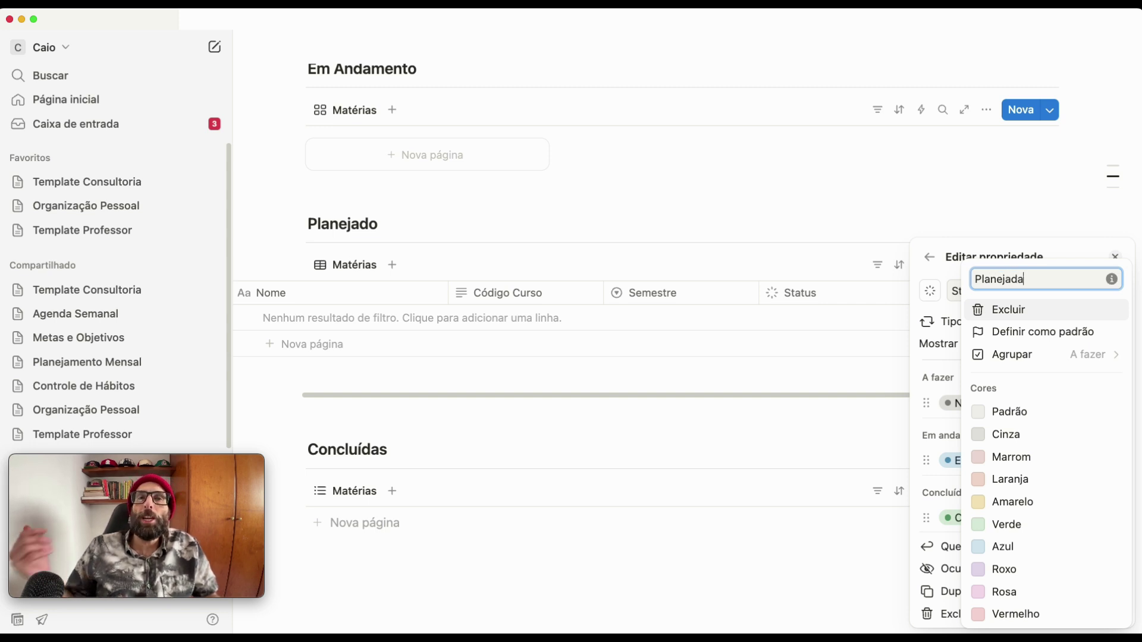
pyautogui.click(812, 510)
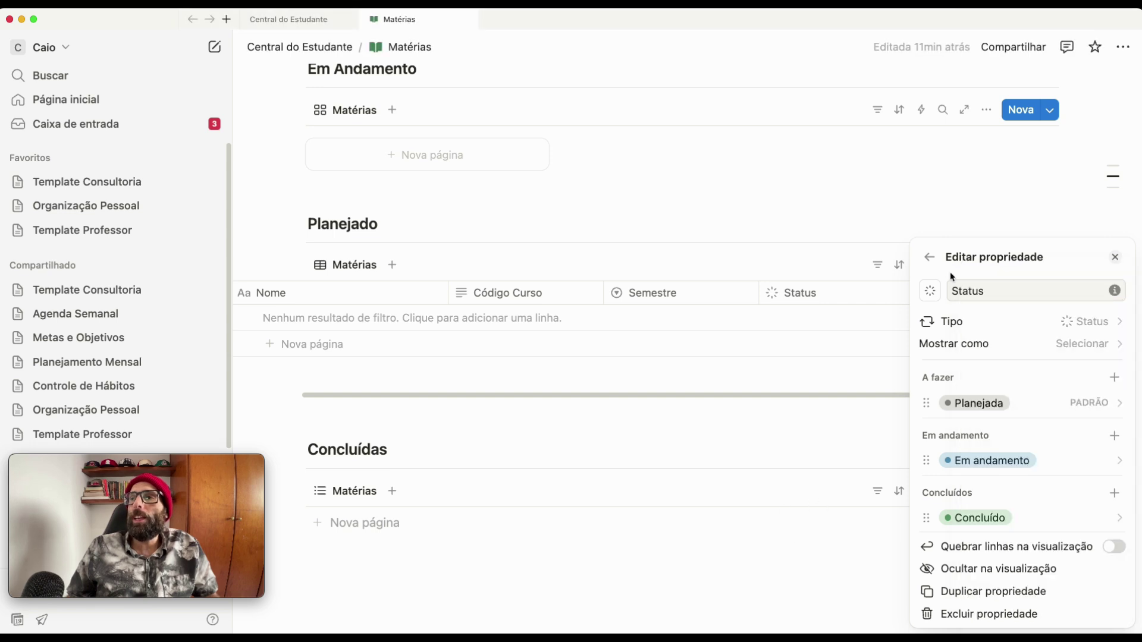
pyautogui.click(927, 256)
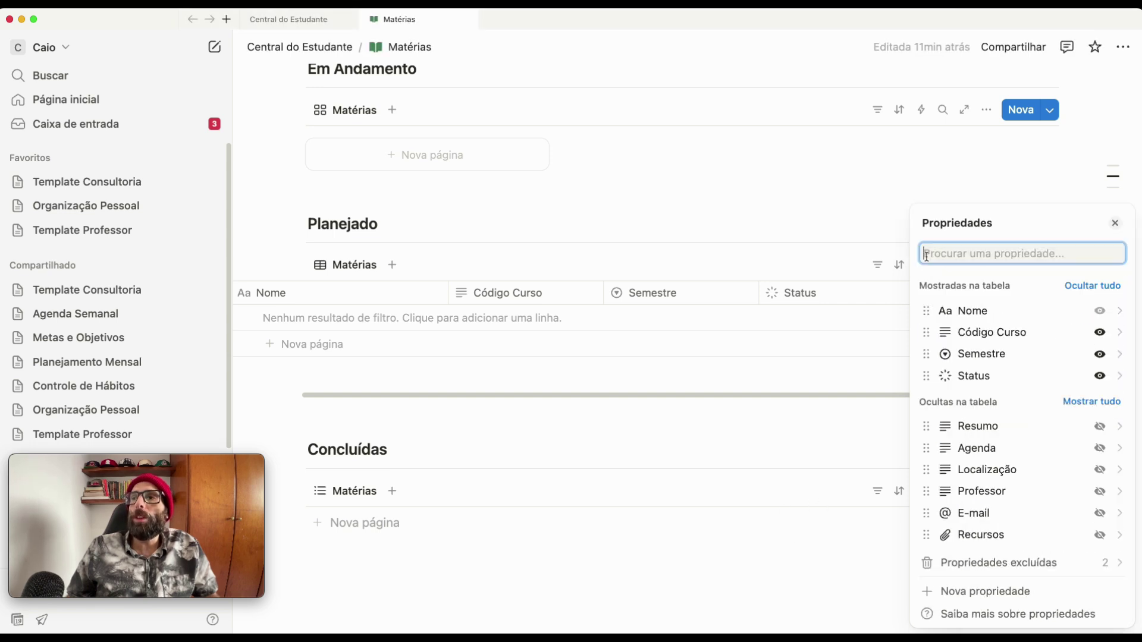
pyautogui.click(724, 534)
pyautogui.moveTo(453, 397); pyautogui.dragTo(374, 401)
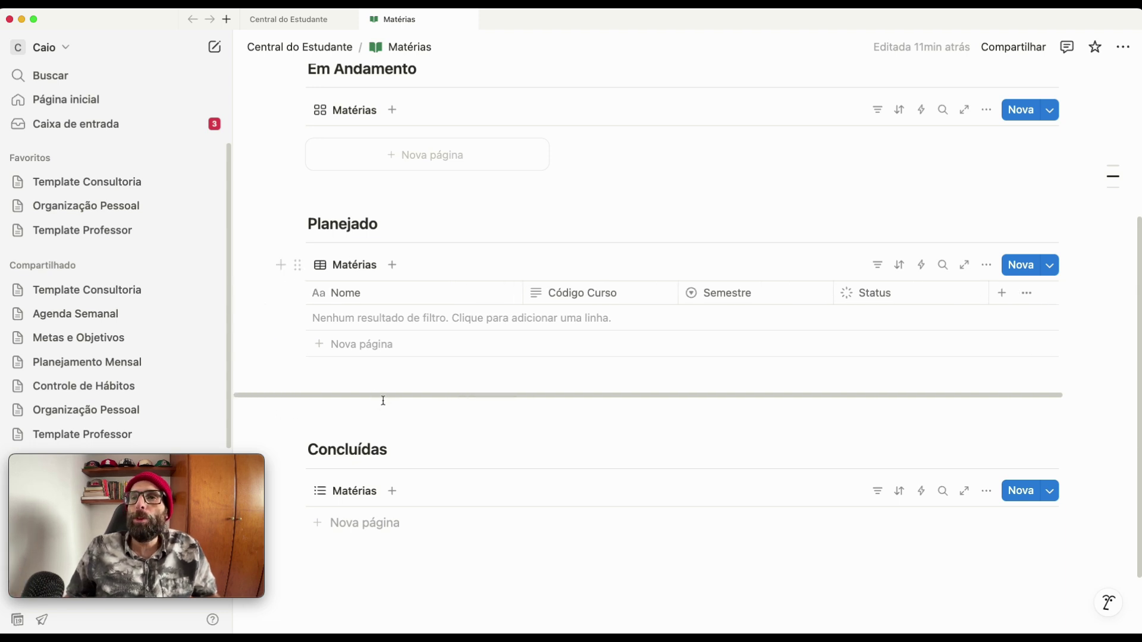
# - Filter the Planejado table to the A fazer status group
pyautogui.click(876, 264)
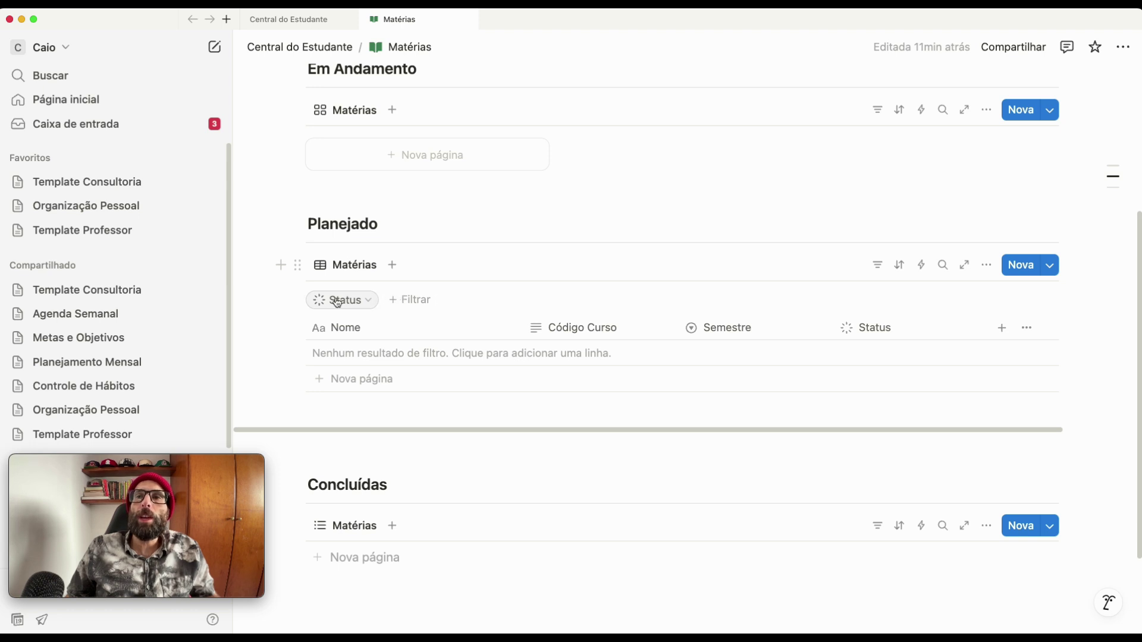
pyautogui.click(399, 303)
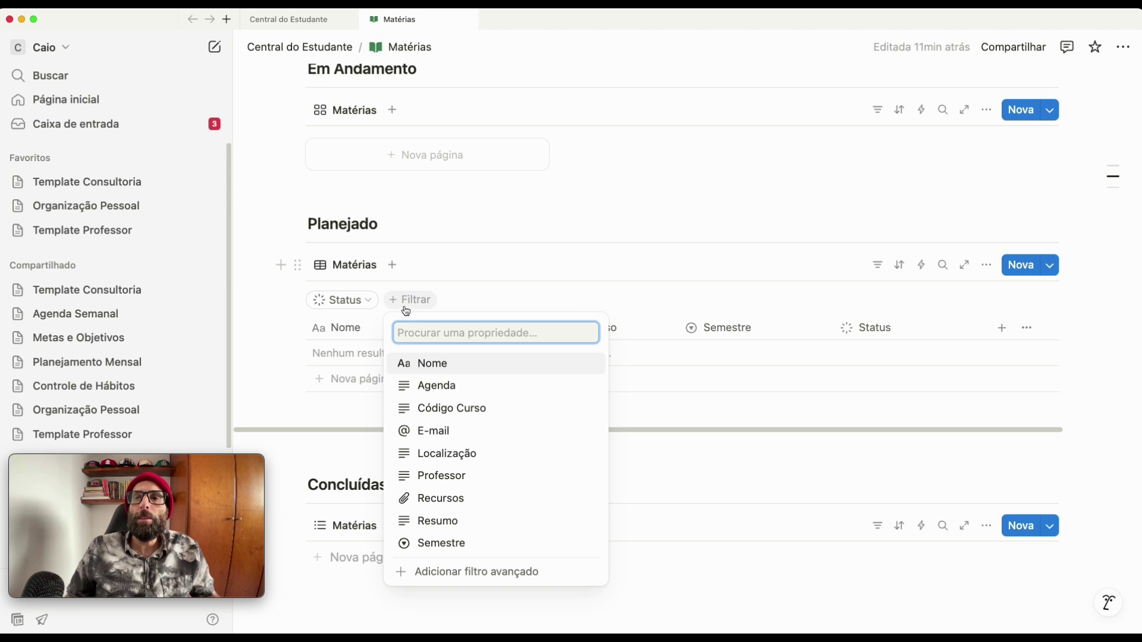
pyautogui.click(360, 306)
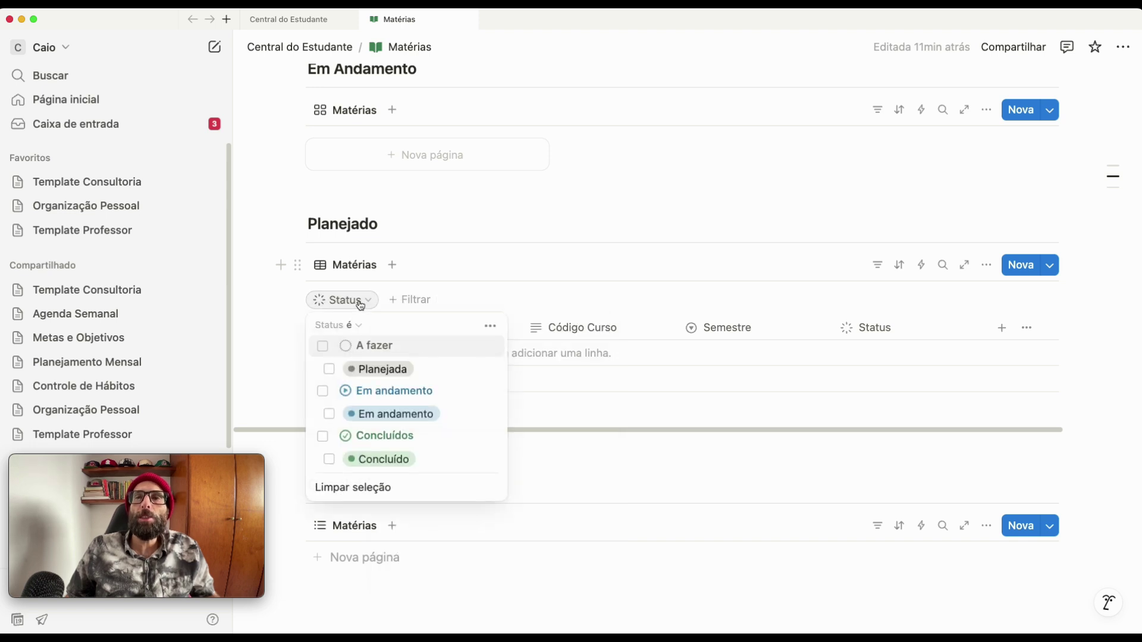
pyautogui.click(365, 369)
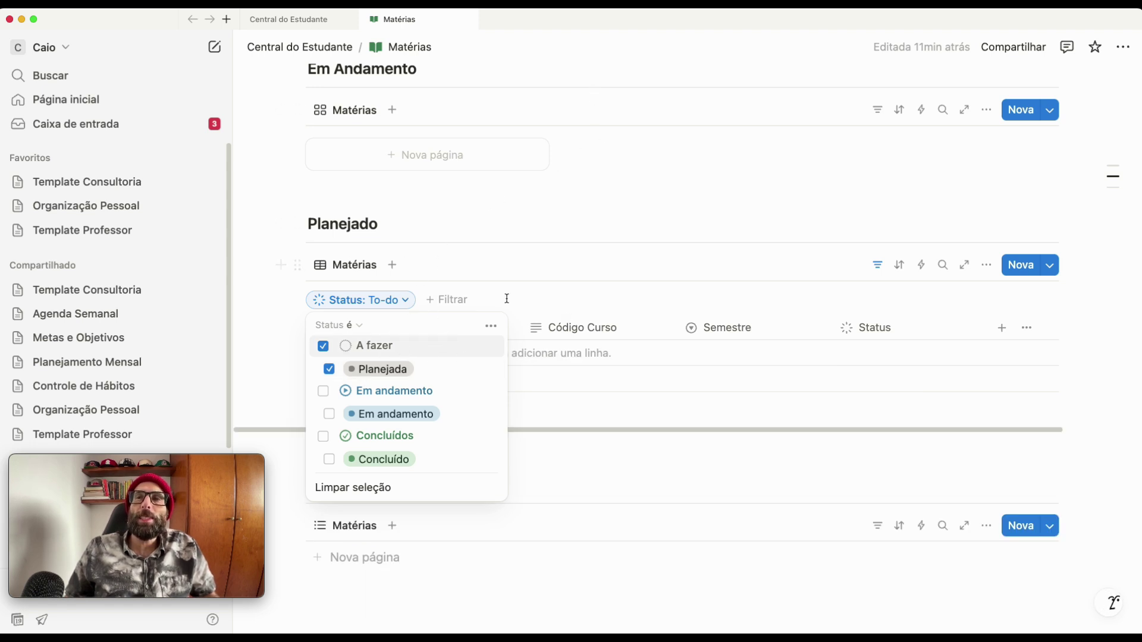
pyautogui.click(868, 278)
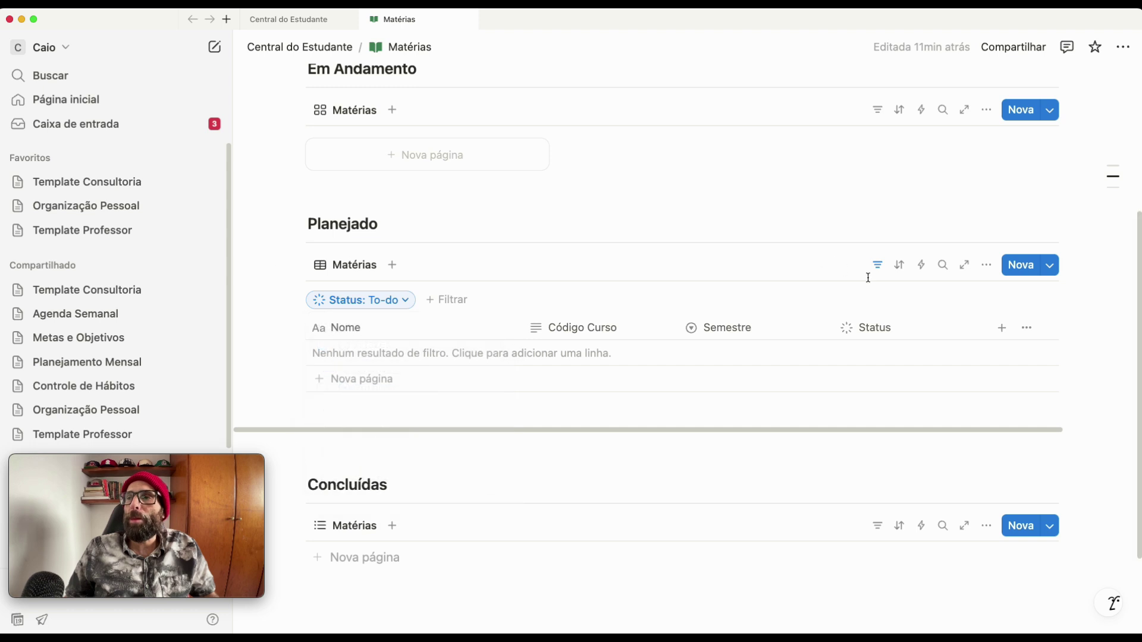
# - Sort the Planejado table by Semestre in ascending order
pyautogui.click(899, 265)
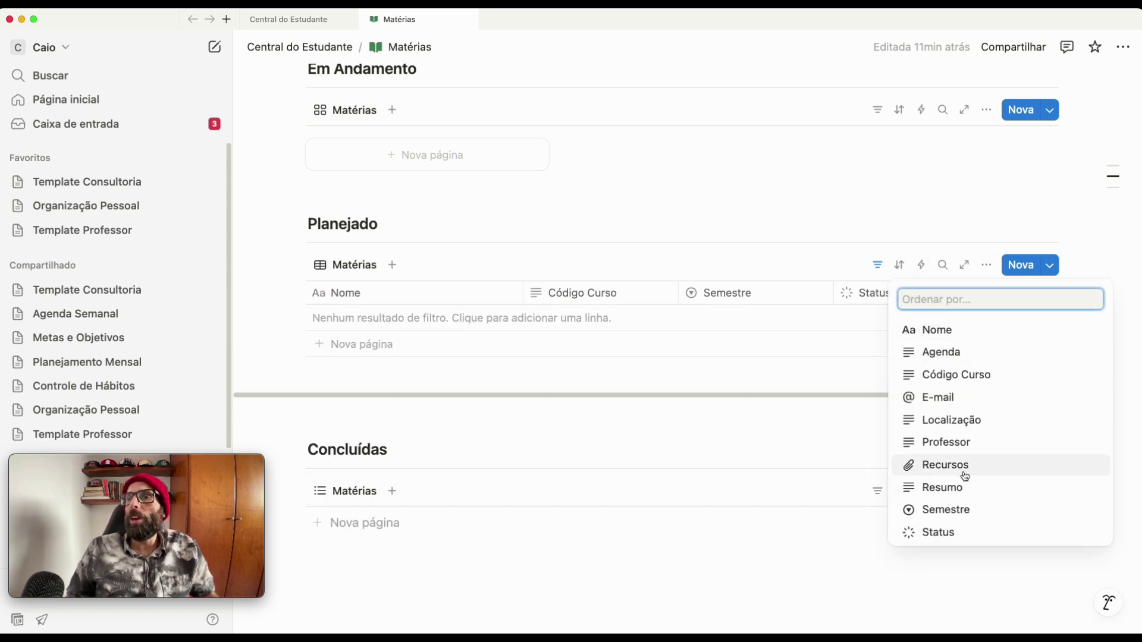
pyautogui.click(945, 510)
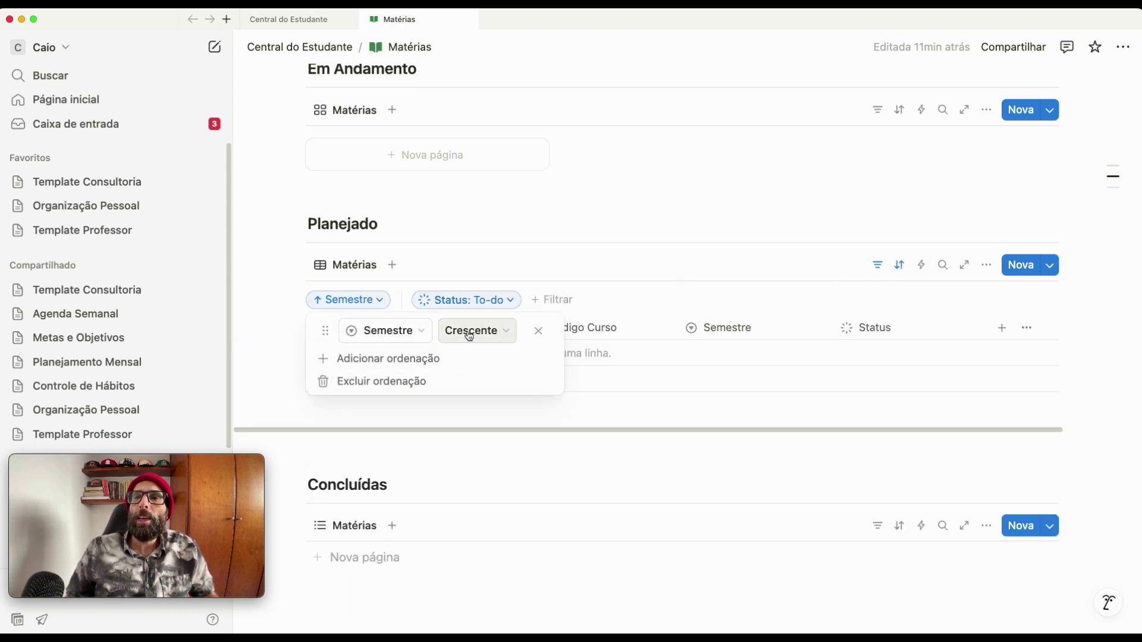
pyautogui.click(593, 253)
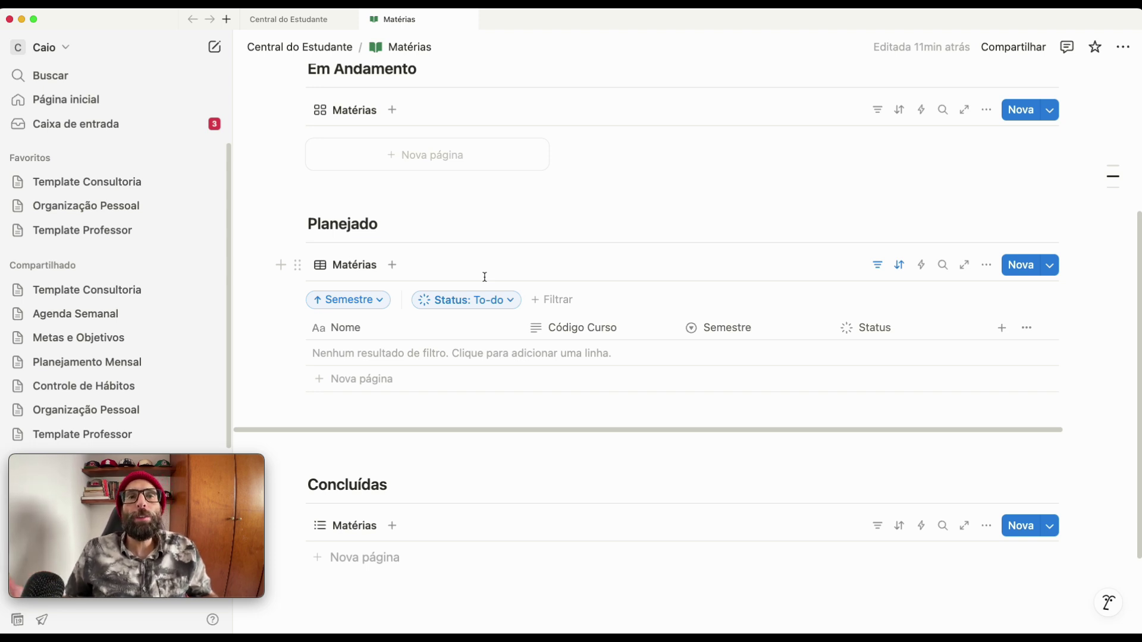
pyautogui.scroll(3, 511, 300)
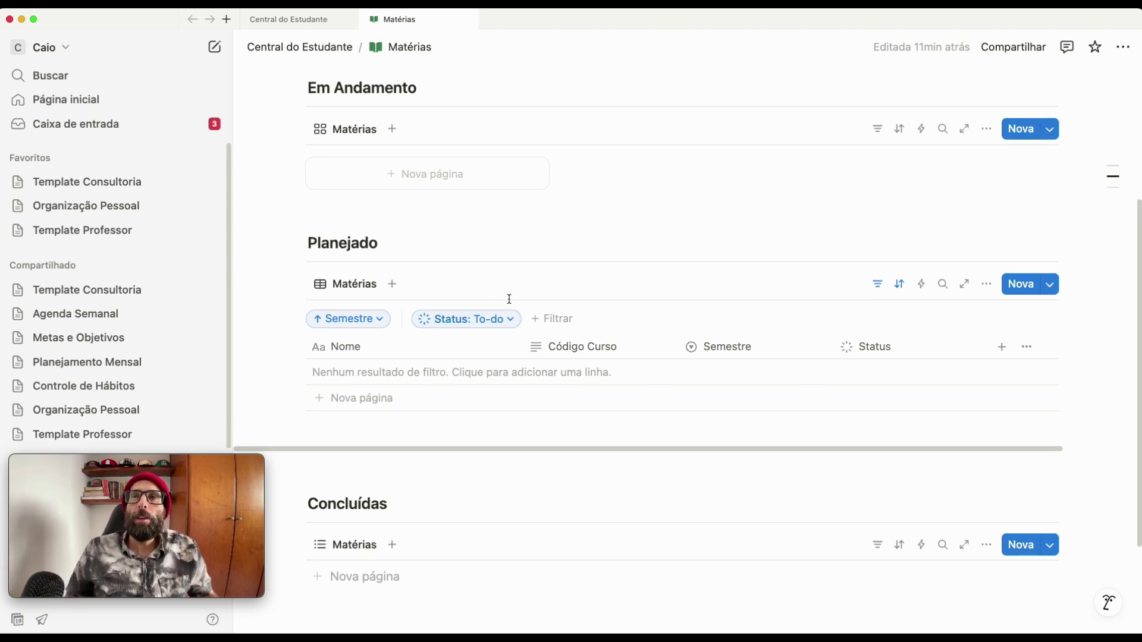
pyautogui.scroll(1, 510, 312)
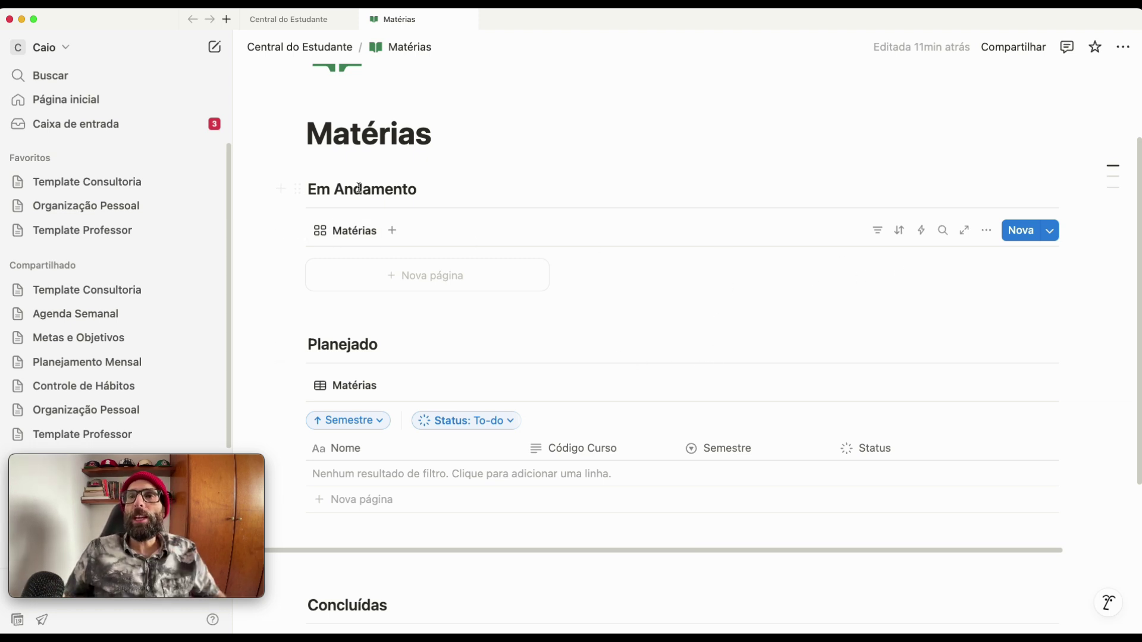
pyautogui.scroll(1, 434, 237)
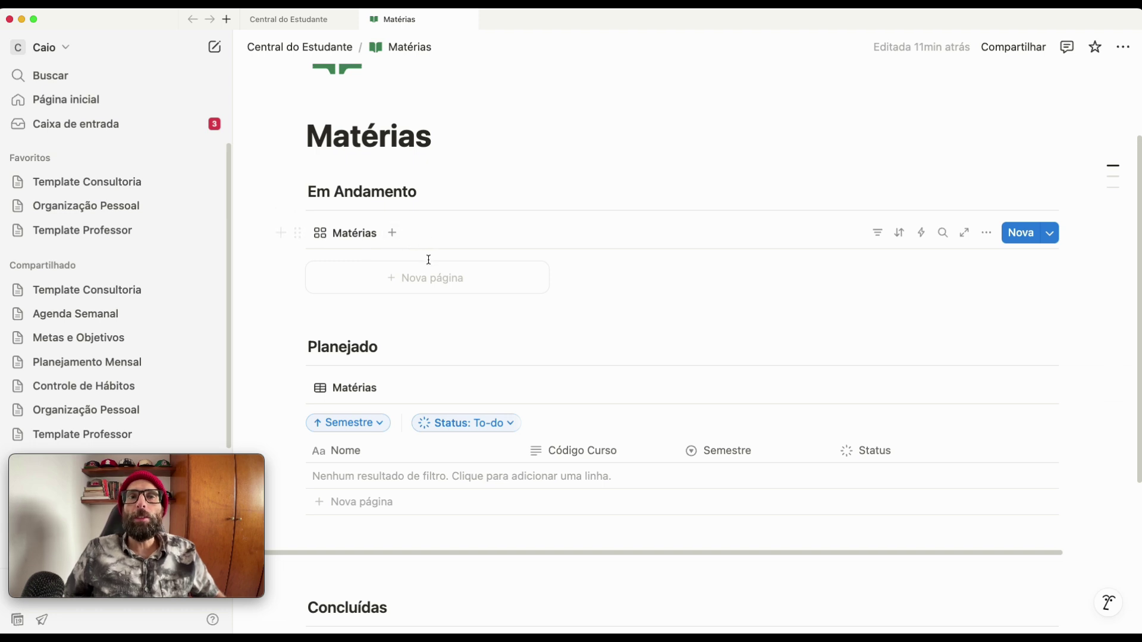
# - Show Código Curso on the Em Andamento gallery cards
pyautogui.click(987, 234)
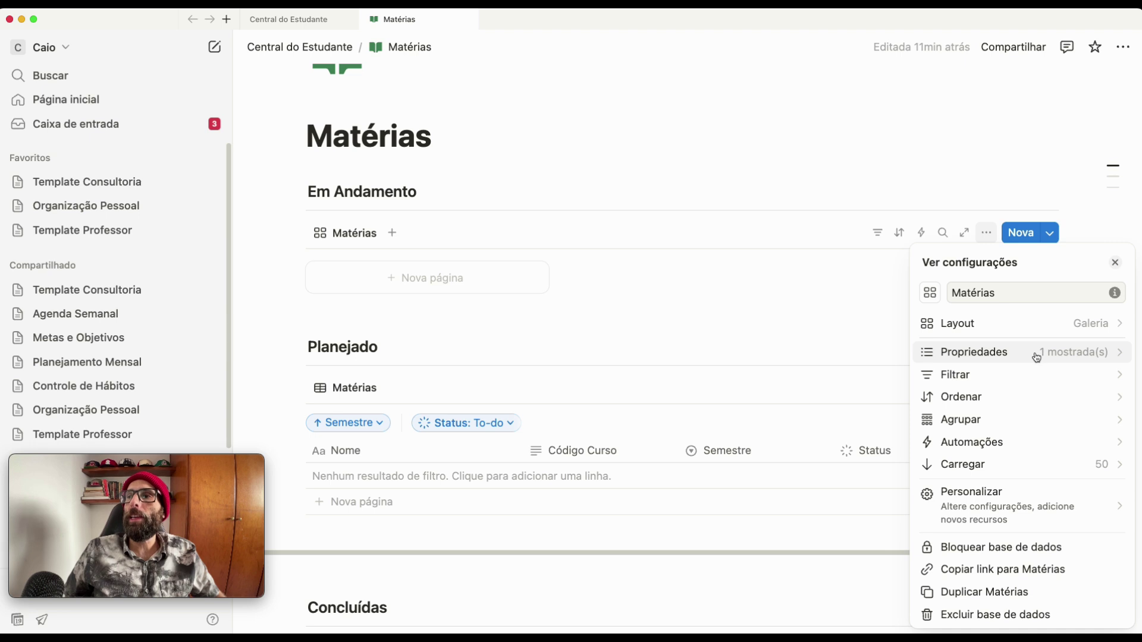
pyautogui.click(1036, 356)
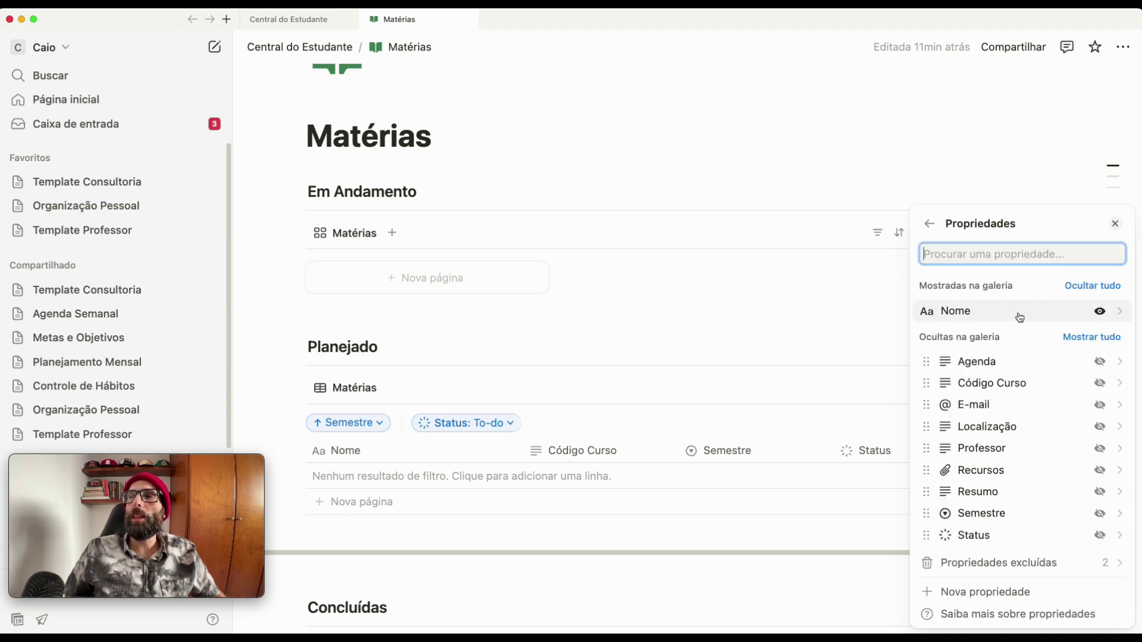
pyautogui.click(1101, 384)
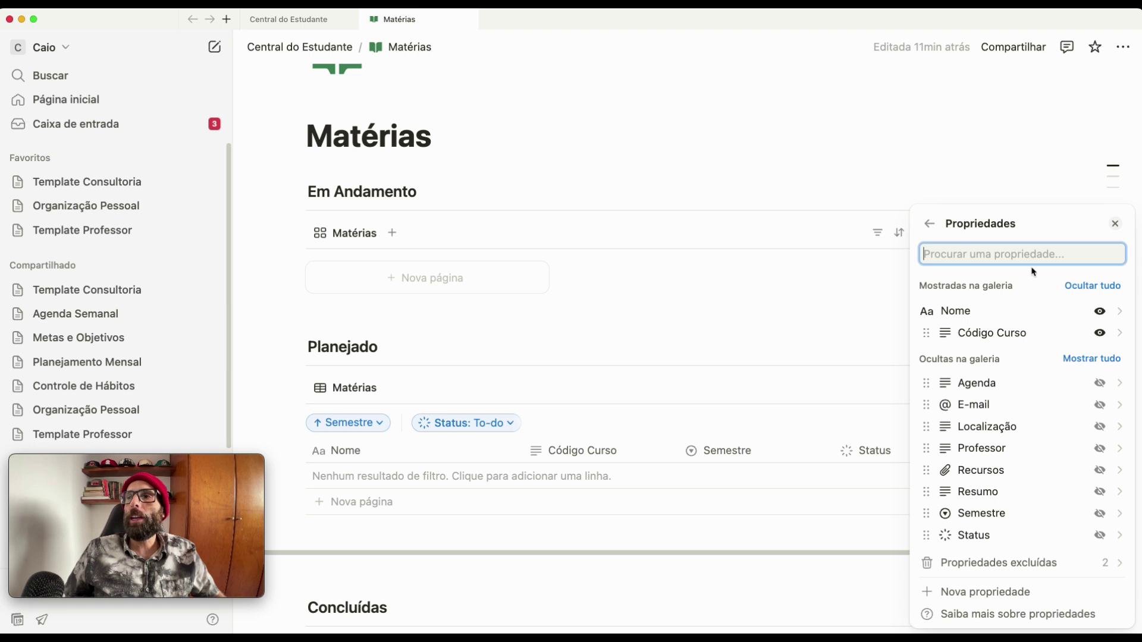
pyautogui.click(929, 223)
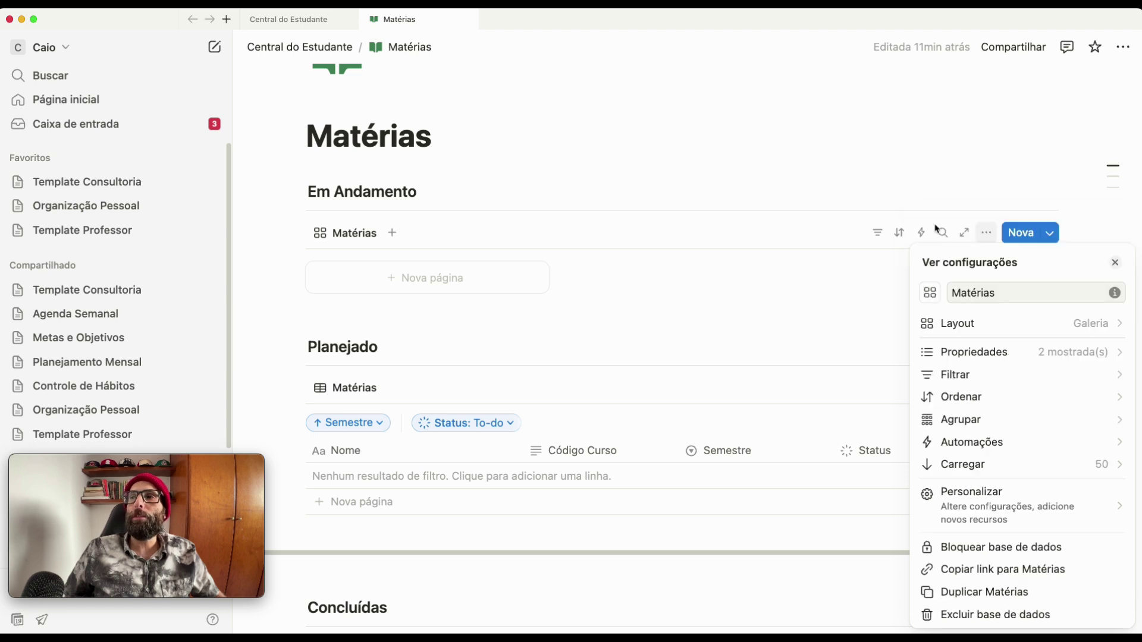
# - Set the gallery layout to small Capa-preview cards with Ajustar imagem and Quebrar linhas on
pyautogui.click(985, 326)
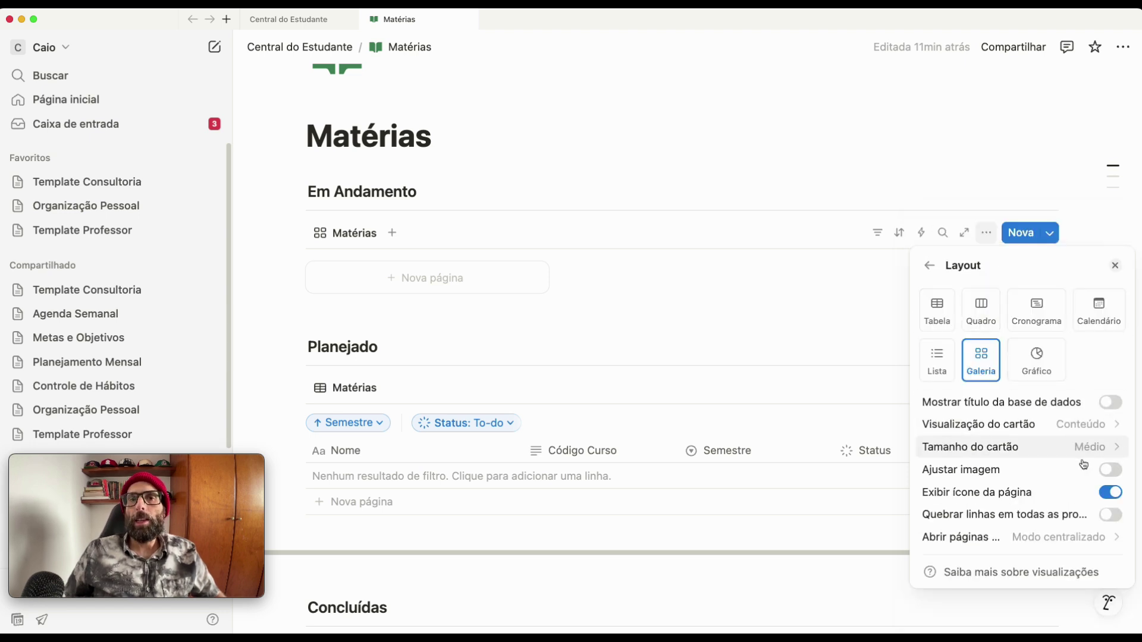
pyautogui.click(1089, 424)
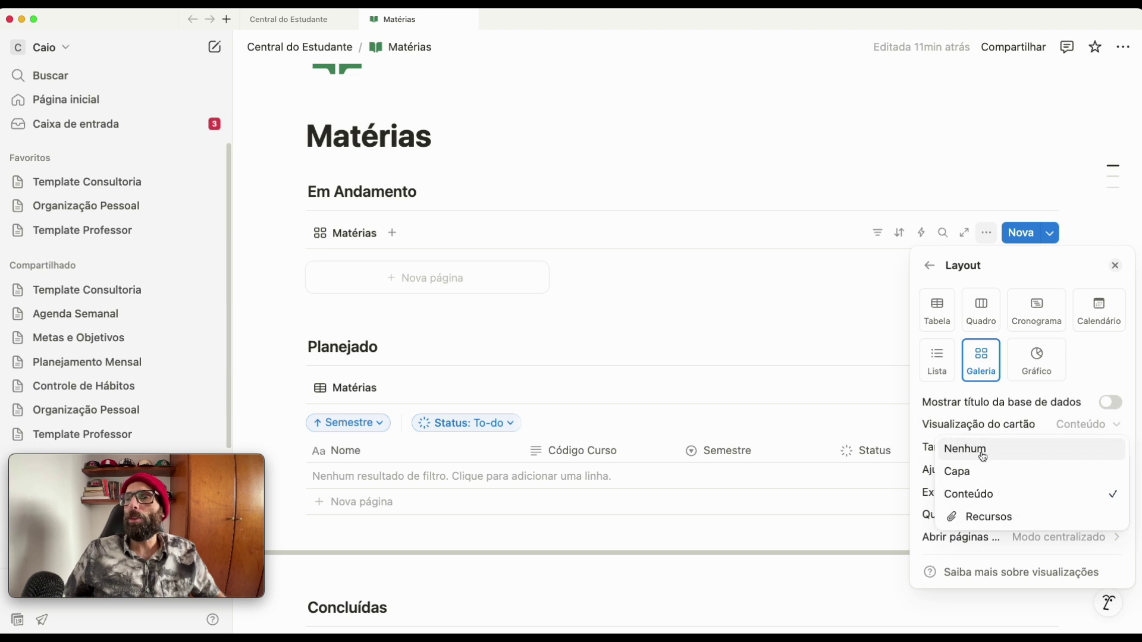
pyautogui.click(966, 472)
pyautogui.click(1109, 448)
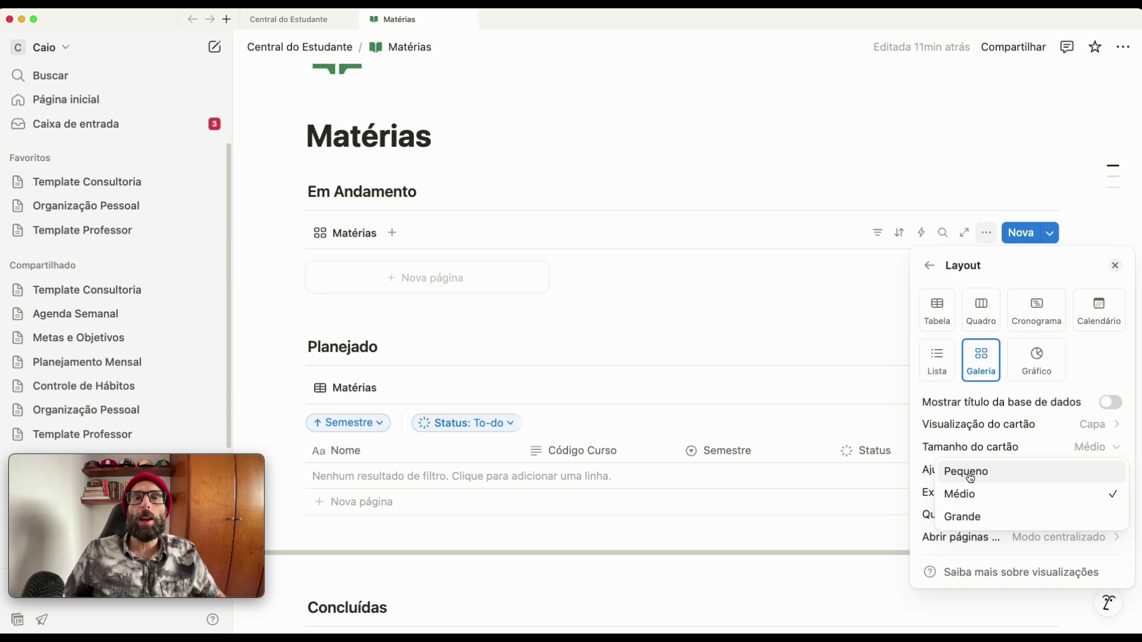
pyautogui.click(967, 473)
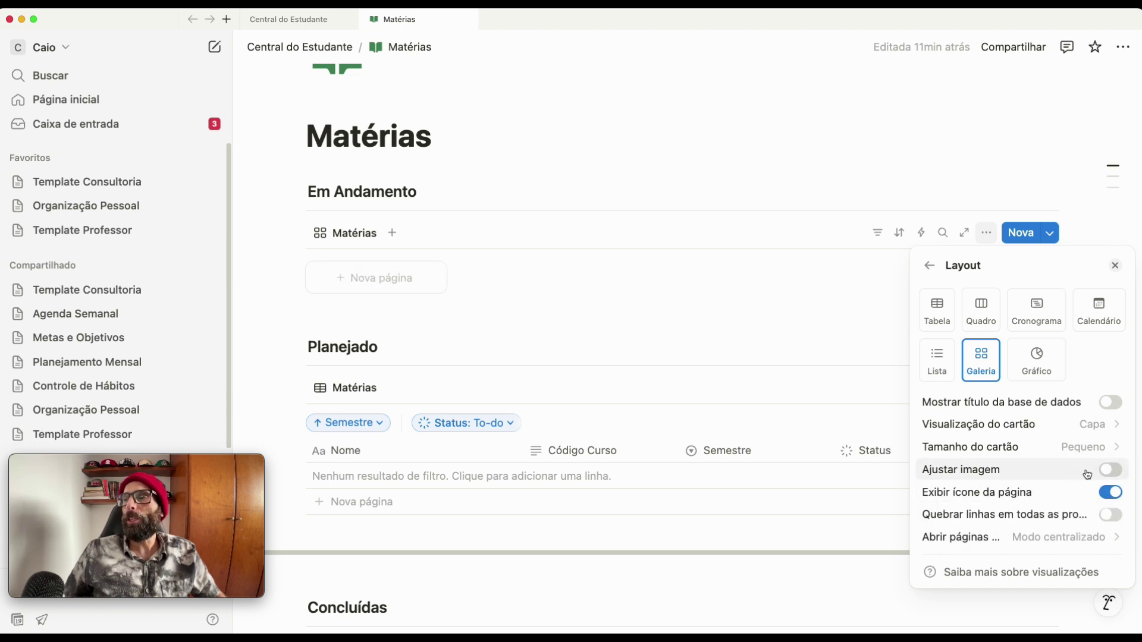
pyautogui.click(1111, 473)
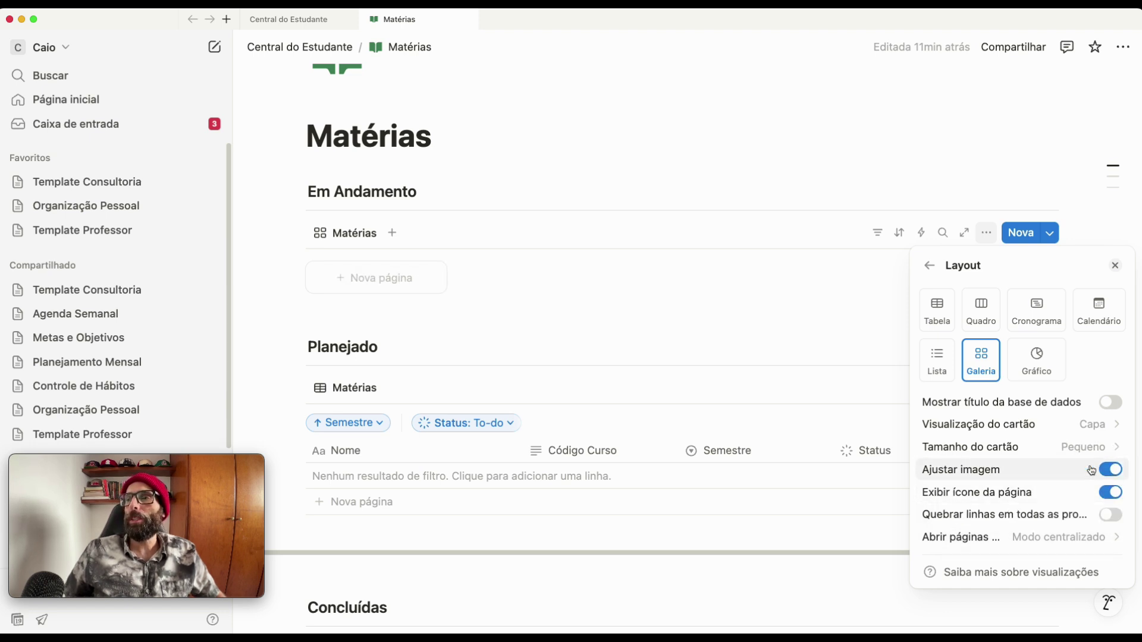
pyautogui.click(1115, 516)
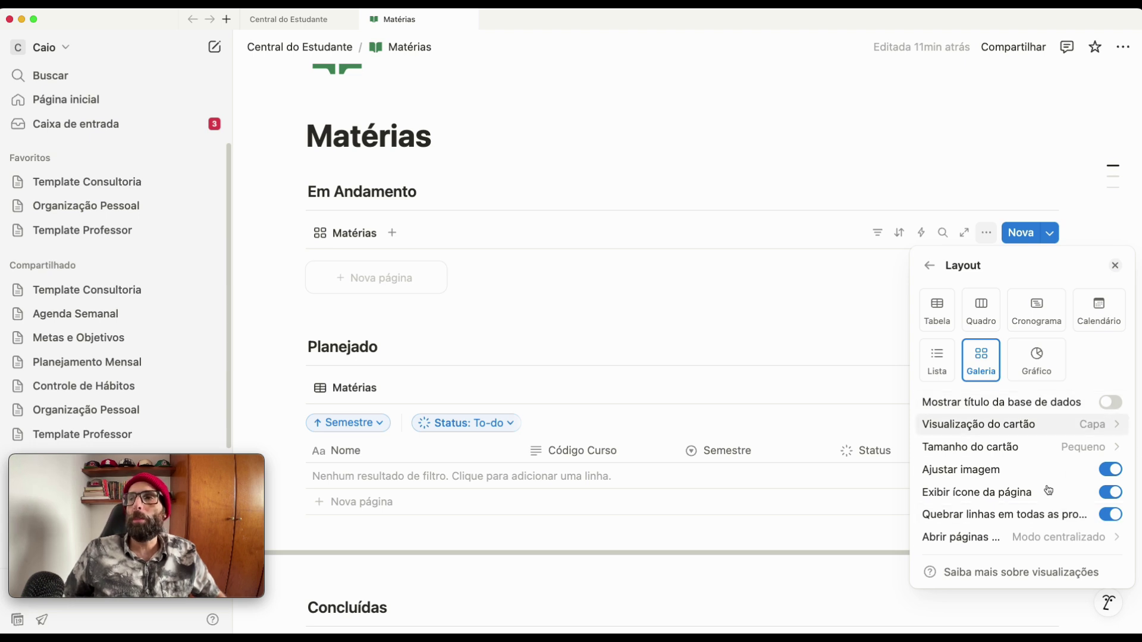
pyautogui.click(705, 296)
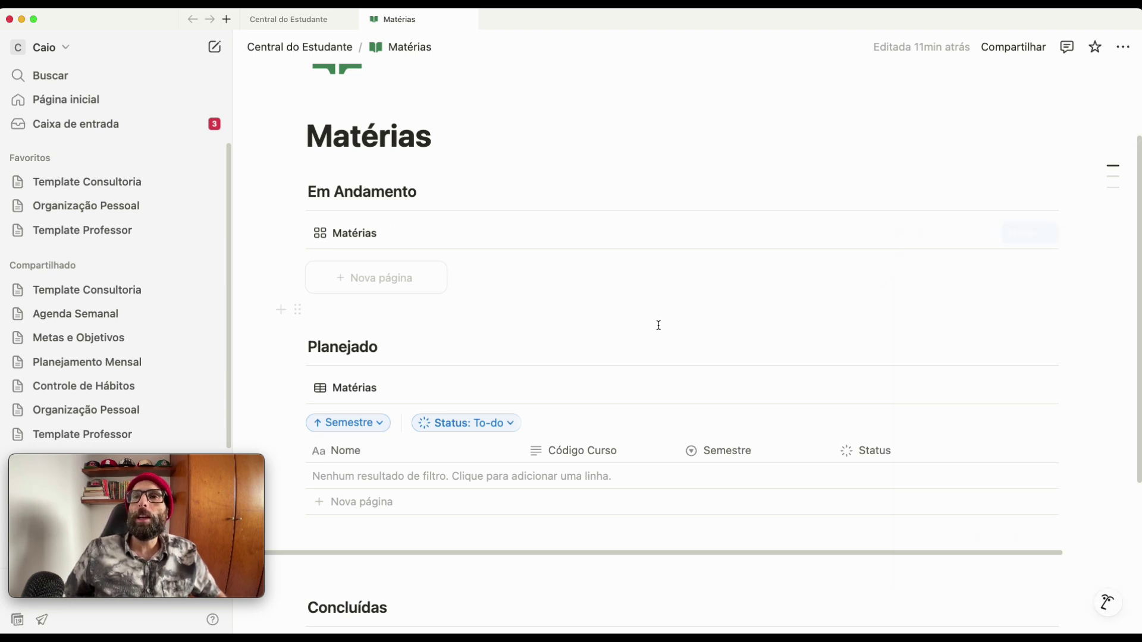
# - Add a Status filter to the Em Andamento gallery keeping only Em andamento
pyautogui.scroll(-1, 971, 355)
pyautogui.moveTo(872, 237)
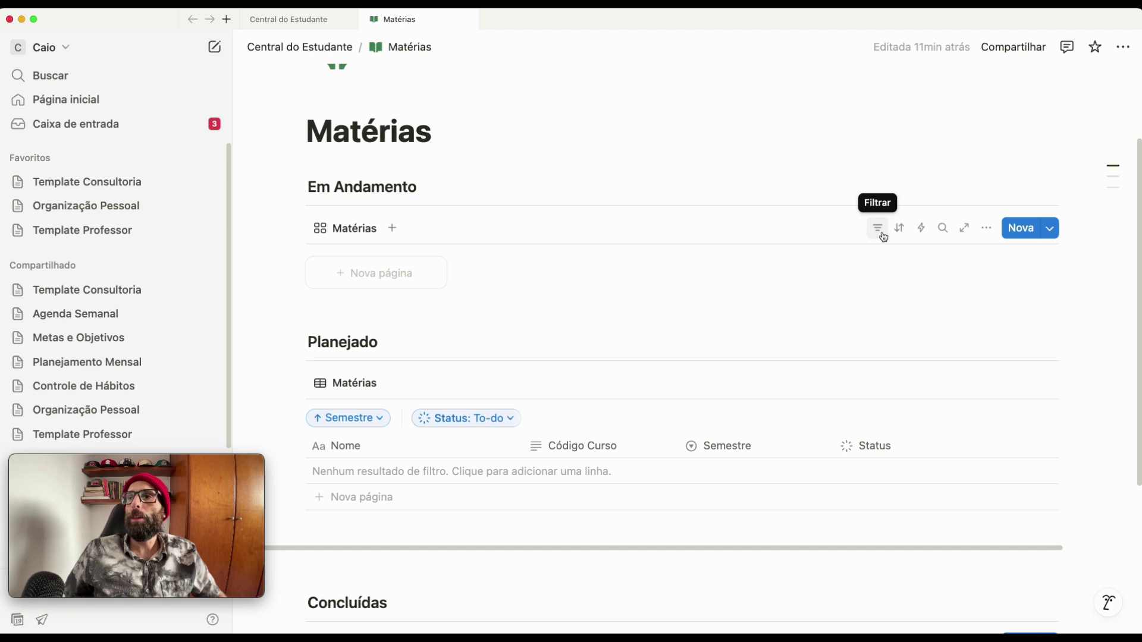
pyautogui.click(879, 230)
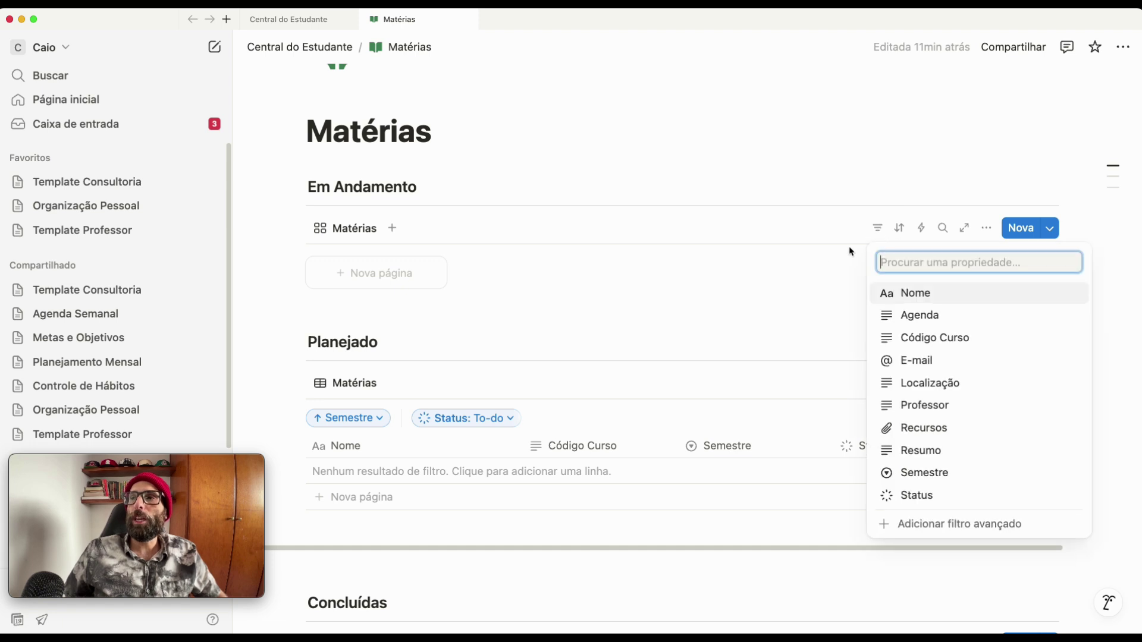
pyautogui.click(936, 495)
pyautogui.click(331, 377)
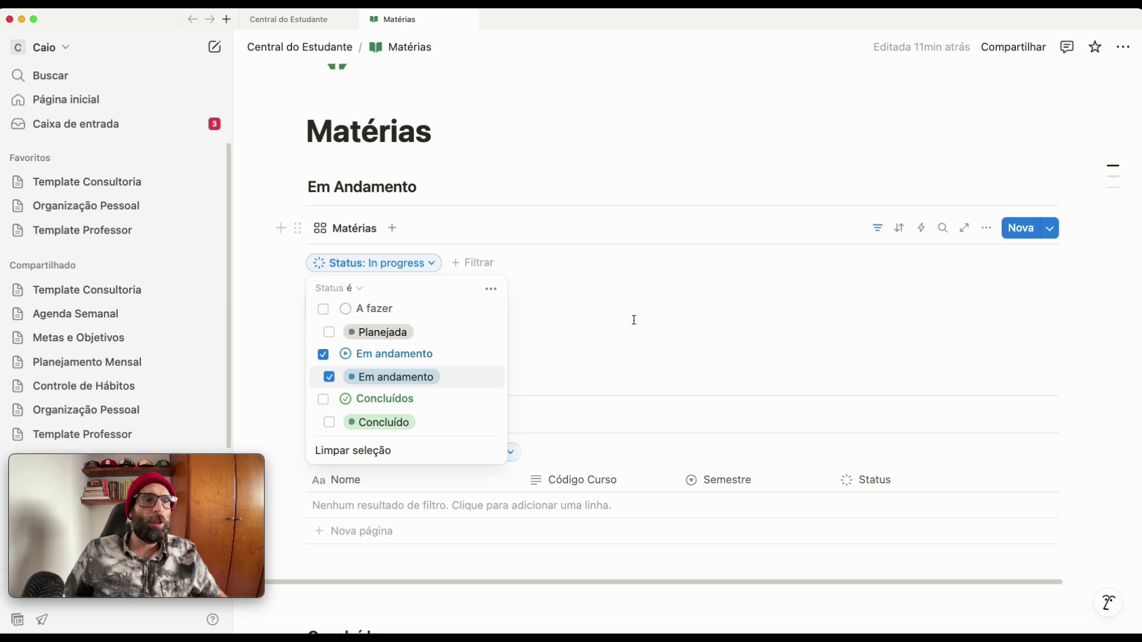
pyautogui.click(684, 320)
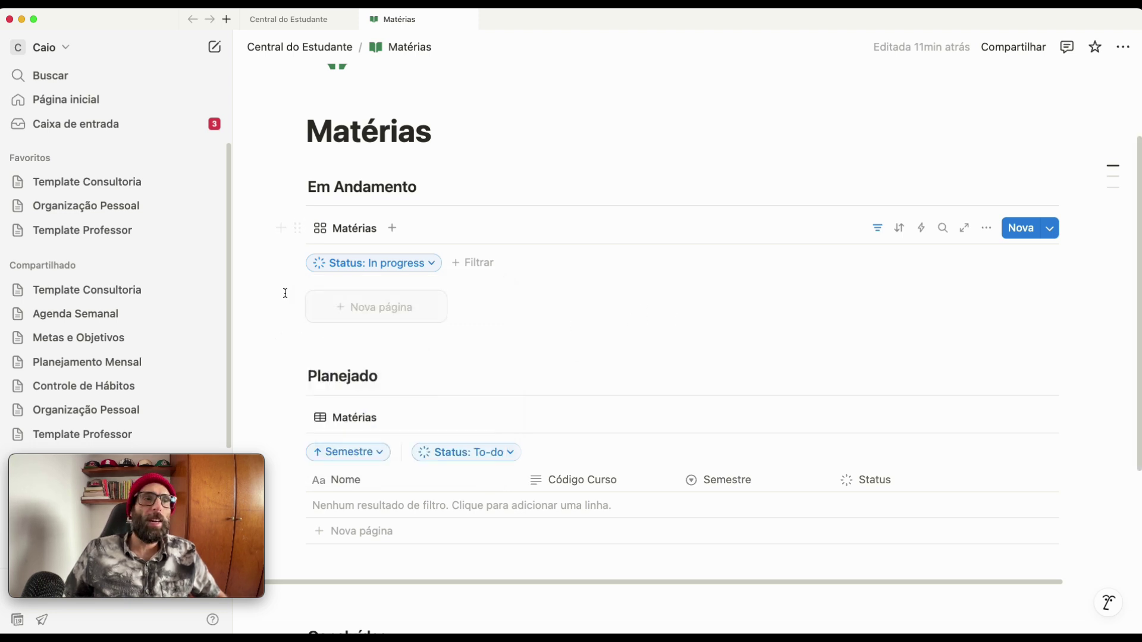
pyautogui.scroll(-10, 428, 361)
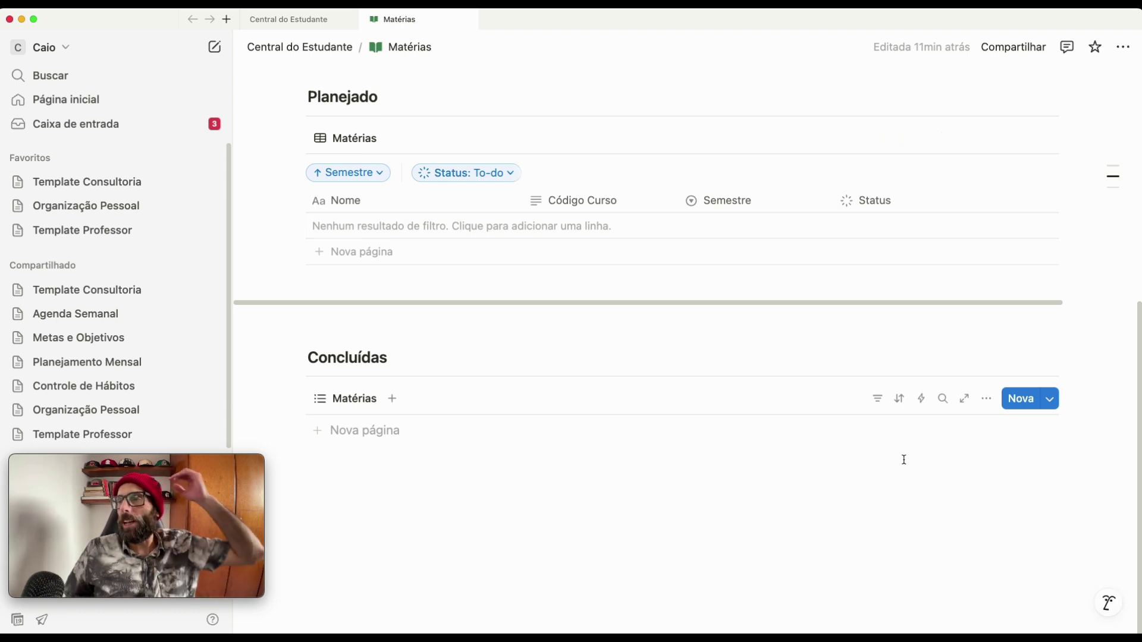
# - Show Código Curso and Semestre in the Concluídas list
pyautogui.click(990, 402)
pyautogui.click(1004, 357)
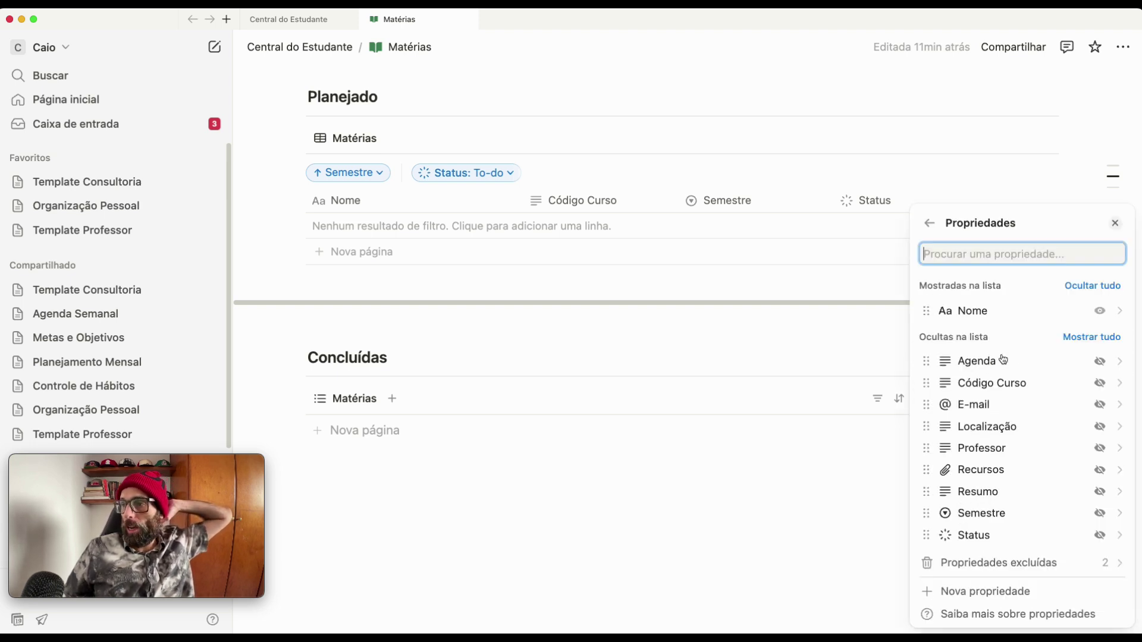
pyautogui.click(1100, 384)
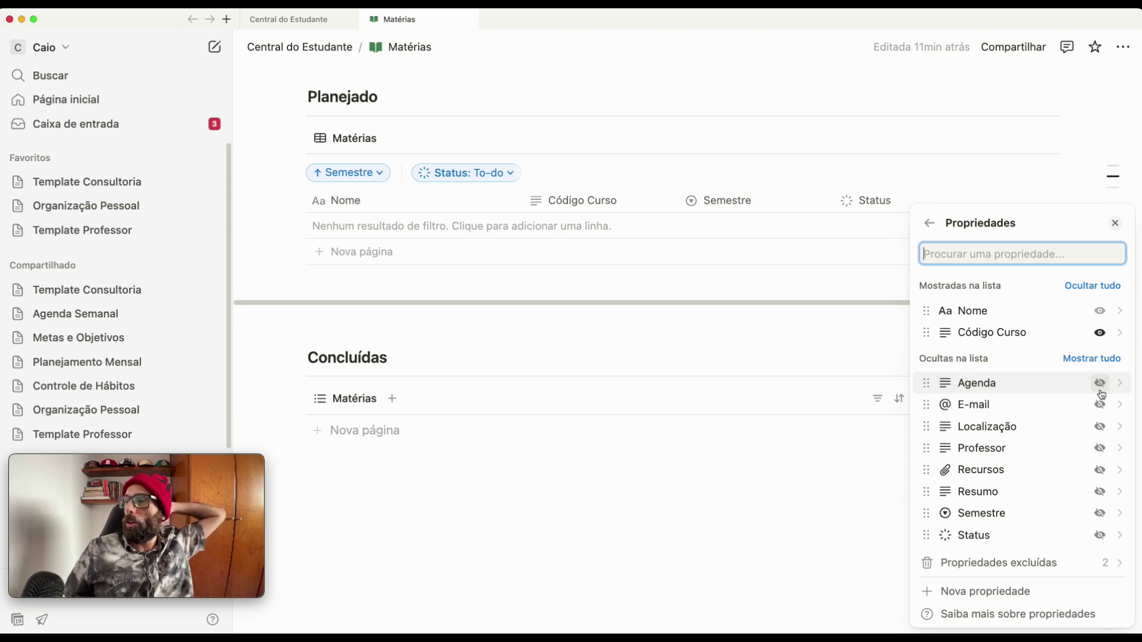
pyautogui.click(1099, 515)
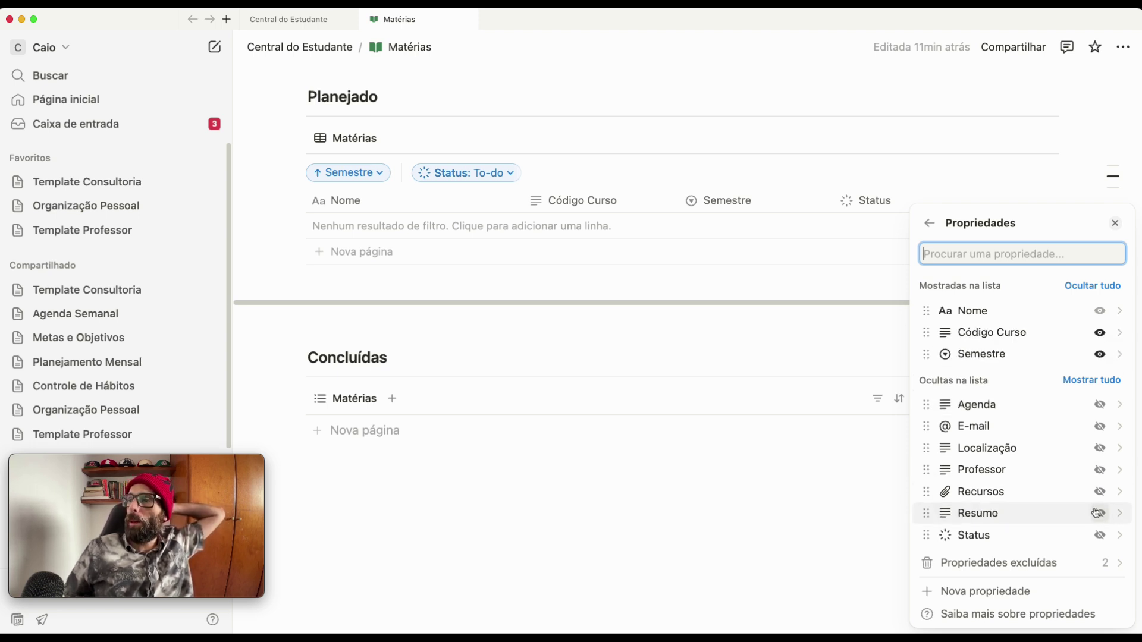
pyautogui.click(673, 484)
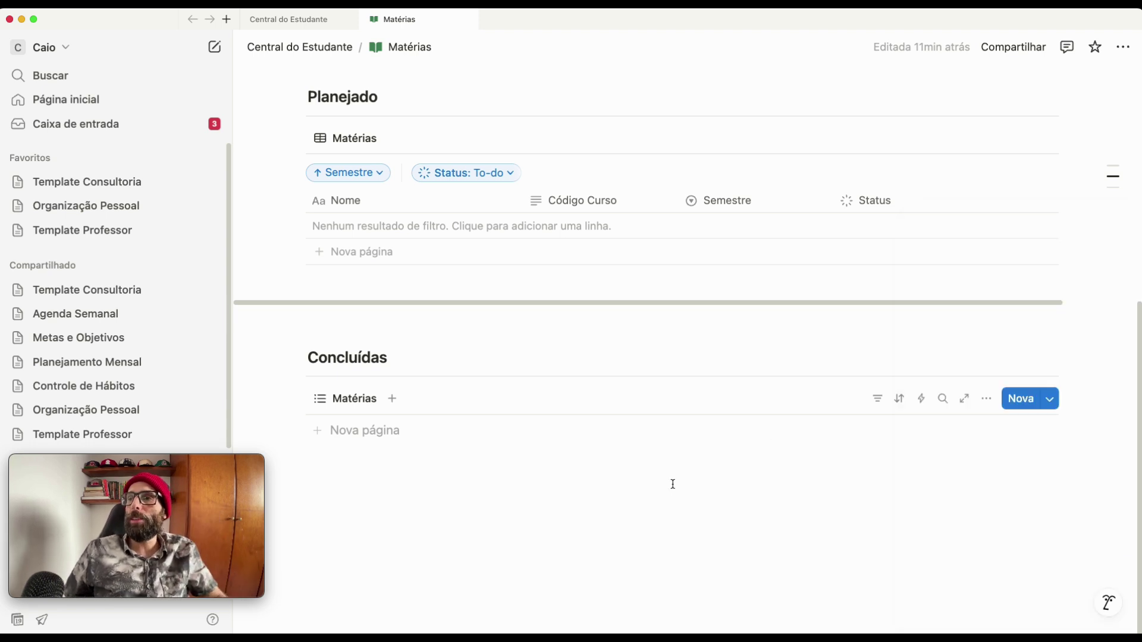
# - Filter the Concluídas list to Status Concluído and collapse the filter row
pyautogui.click(879, 399)
pyautogui.click(921, 344)
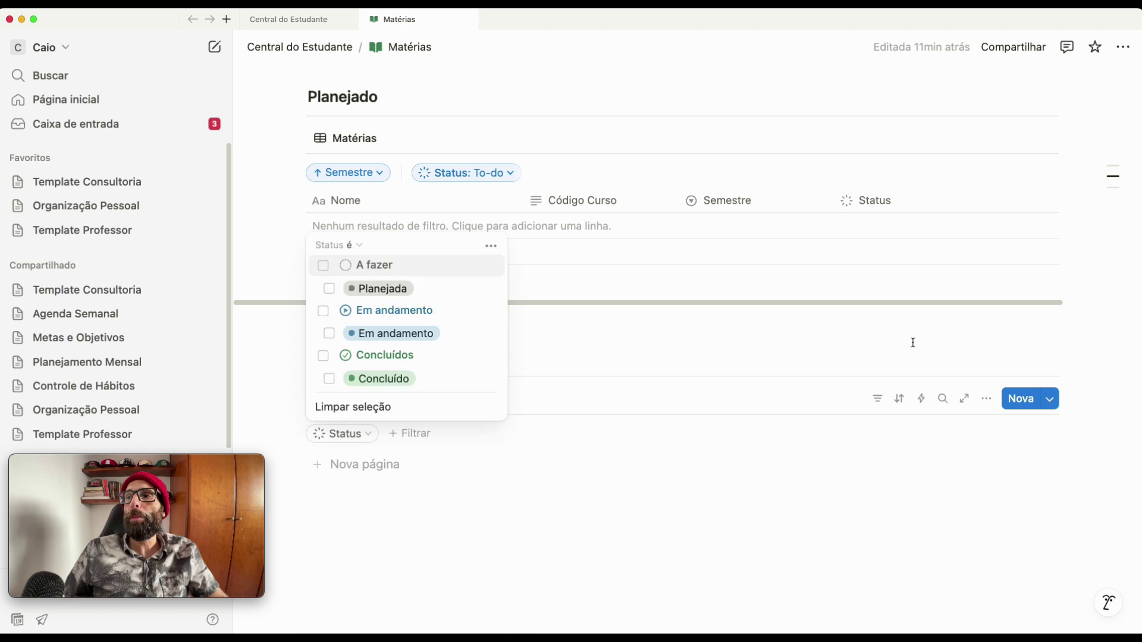
pyautogui.click(359, 378)
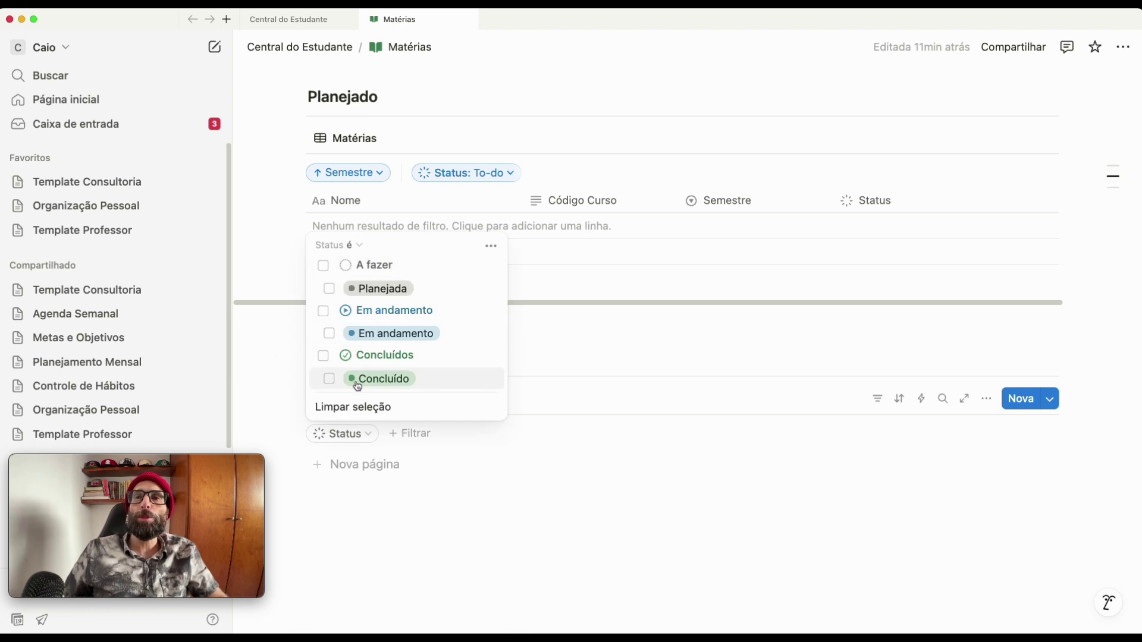
pyautogui.click(590, 482)
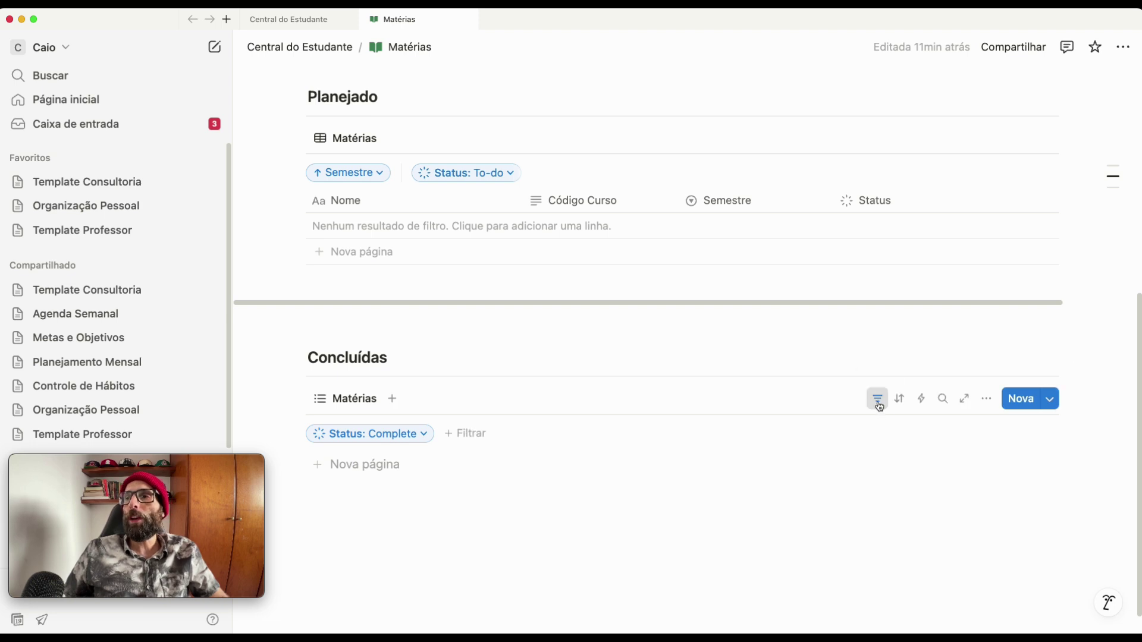
pyautogui.click(877, 399)
# - Collapse the Planejado and Em Andamento filter rows and create a Matemática page in Em Andamento
pyautogui.click(878, 140)
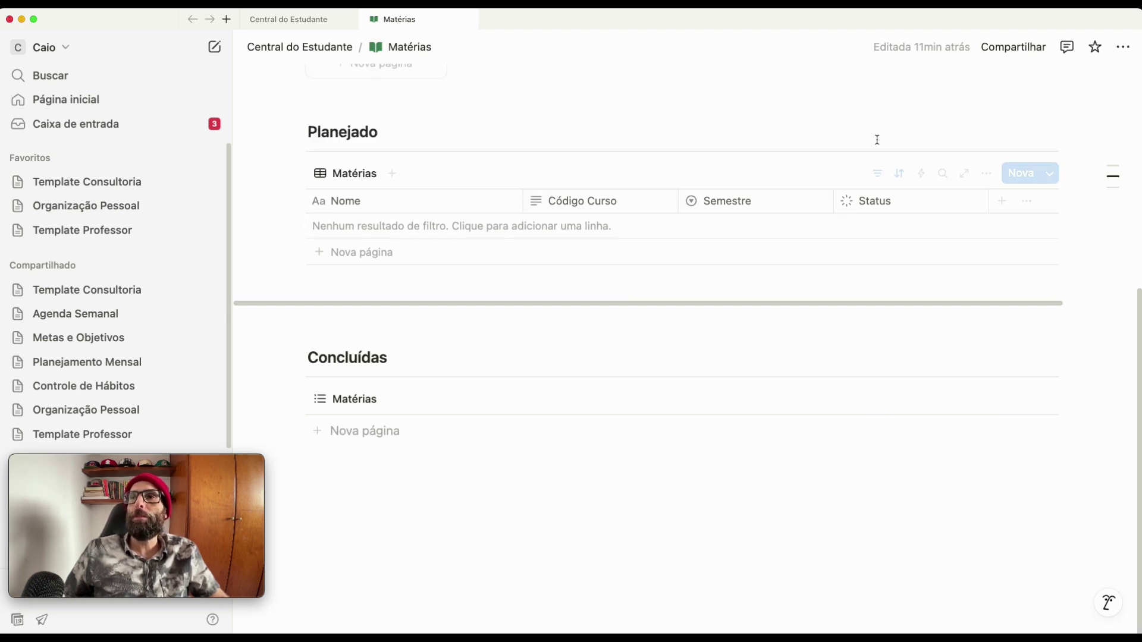
pyautogui.scroll(6, 811, 240)
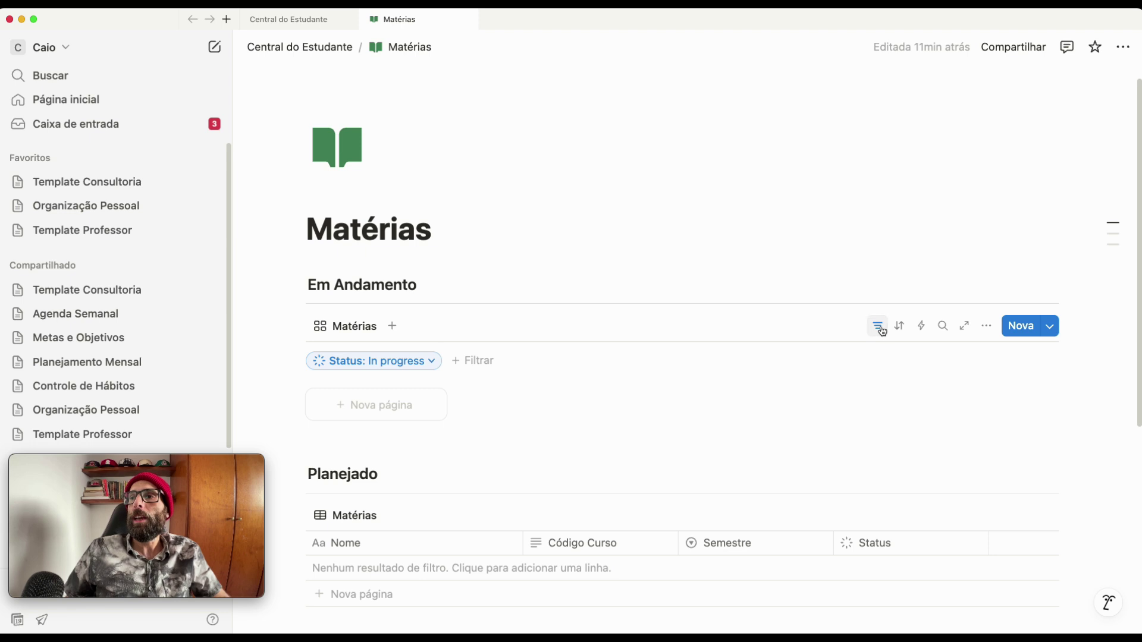
pyautogui.click(878, 327)
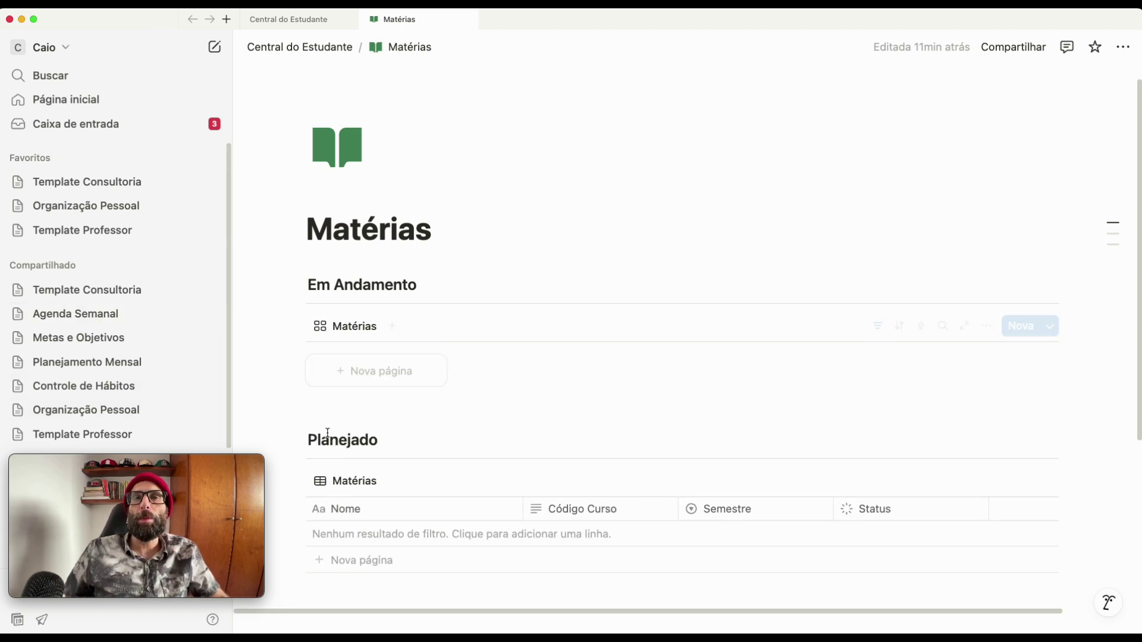
pyautogui.click(404, 375)
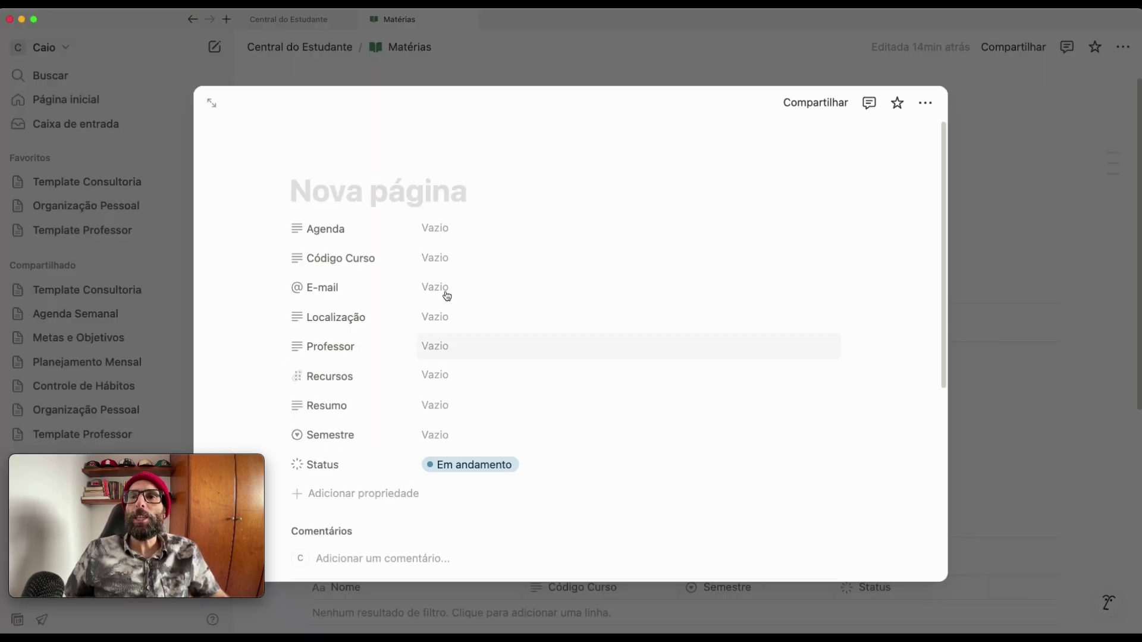
pyautogui.write('Ma')
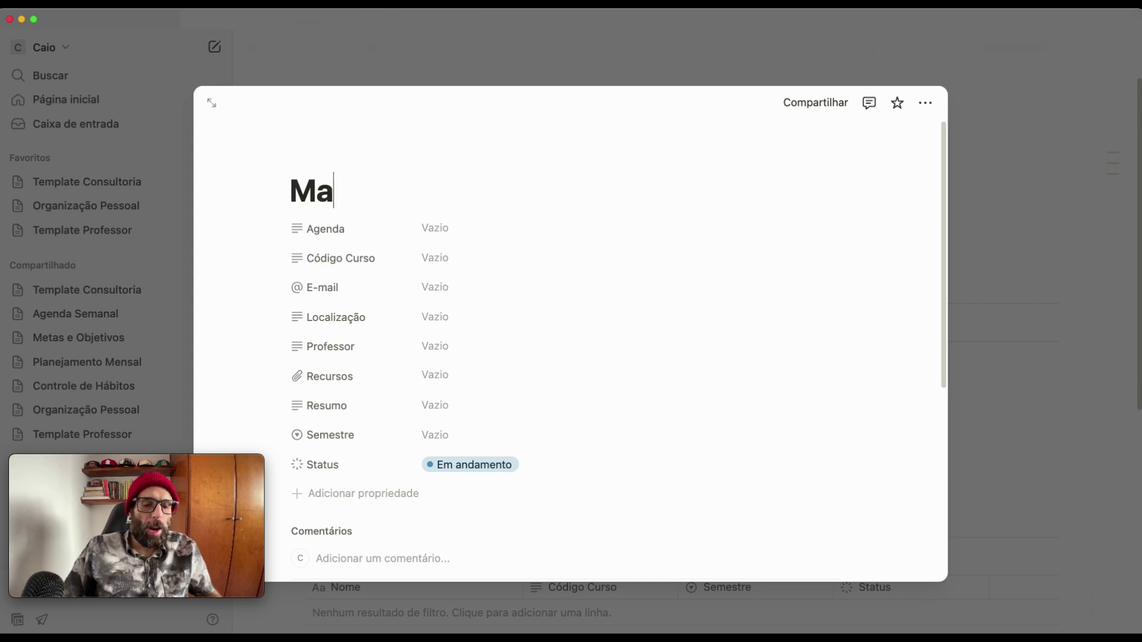
pyautogui.write('temat')
pyautogui.press('BackSpace')
pyautogui.press('BackSpace')
pyautogui.press('BackSpace')
pyautogui.write('áti')
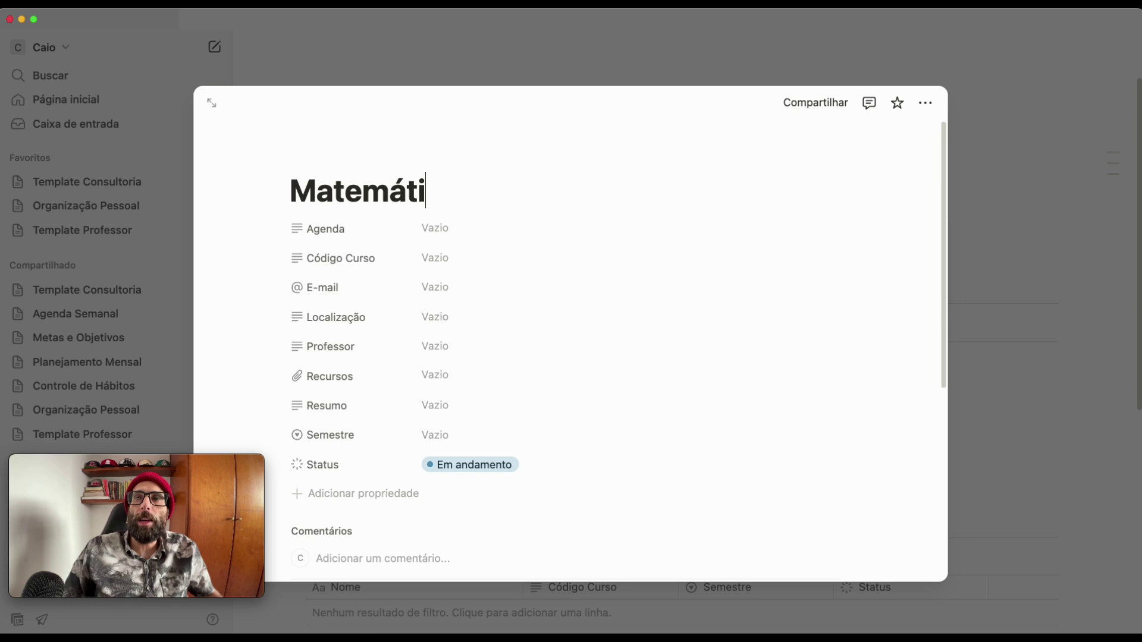
pyautogui.write('ca')
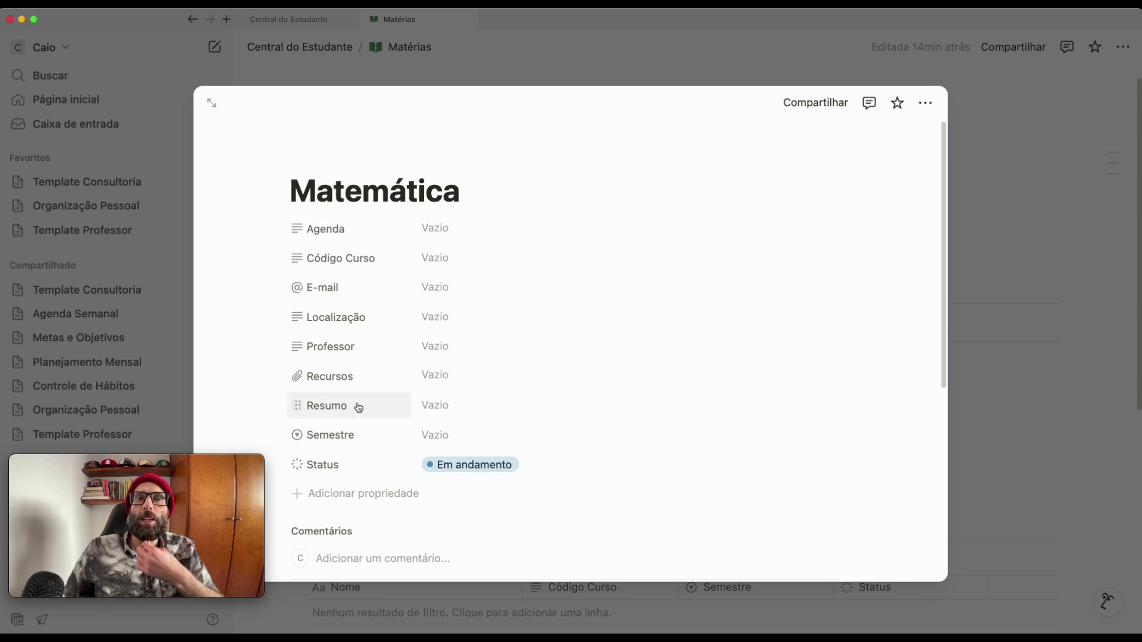
# - Reorder Matemática's properties to start with Código Curso, Status, Semestre and Resumo
pyautogui.moveTo(327, 472); pyautogui.dragTo(353, 237)
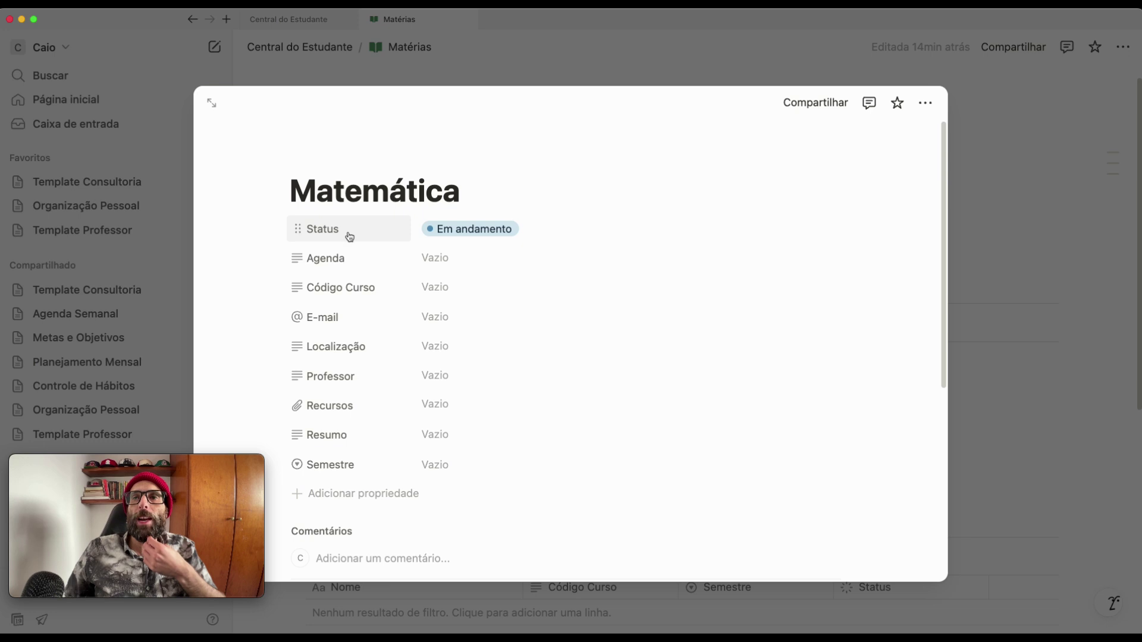
pyautogui.moveTo(352, 466); pyautogui.dragTo(381, 270)
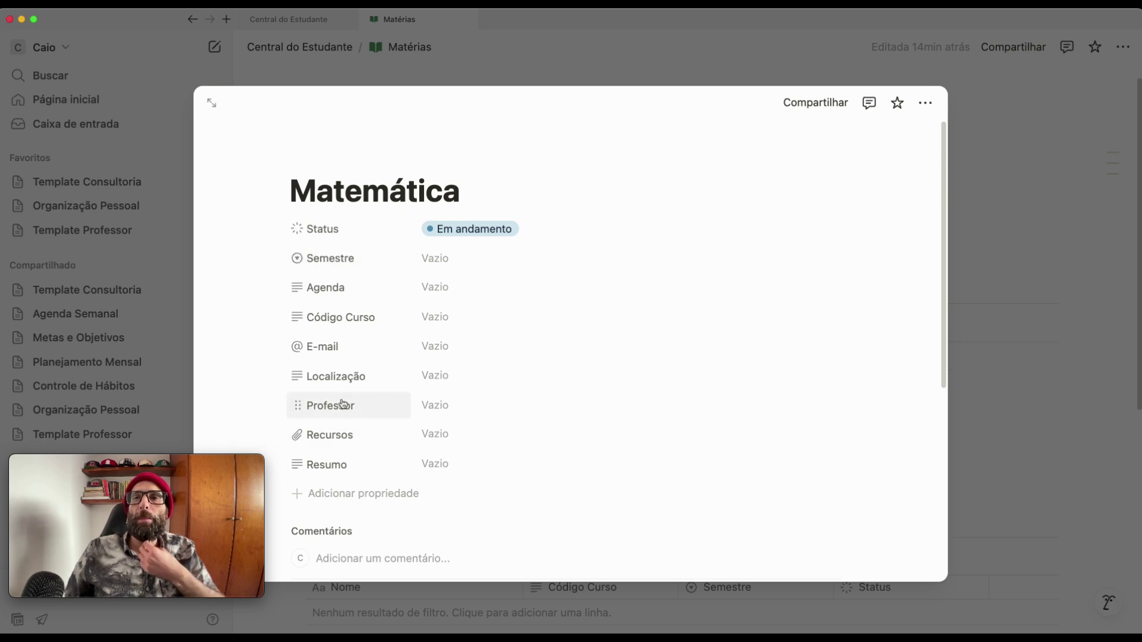
pyautogui.moveTo(353, 317); pyautogui.dragTo(349, 245)
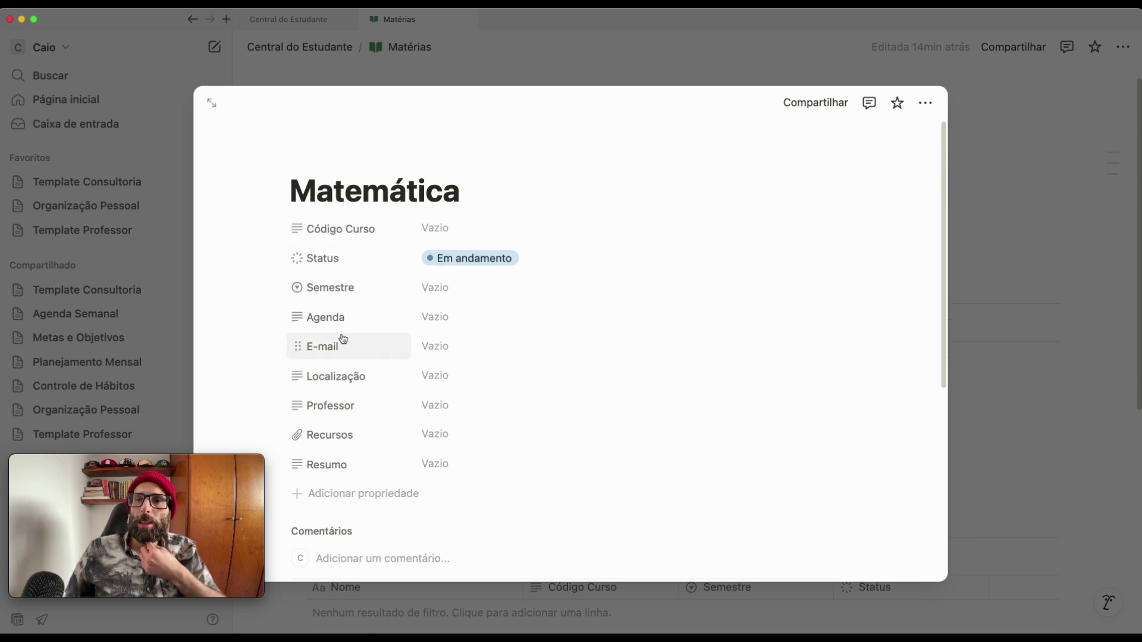
pyautogui.moveTo(342, 377)
pyautogui.mouseDown()
pyautogui.moveTo(345, 333)
pyautogui.moveTo(344, 408)
pyautogui.moveTo(348, 360)
pyautogui.mouseUp()
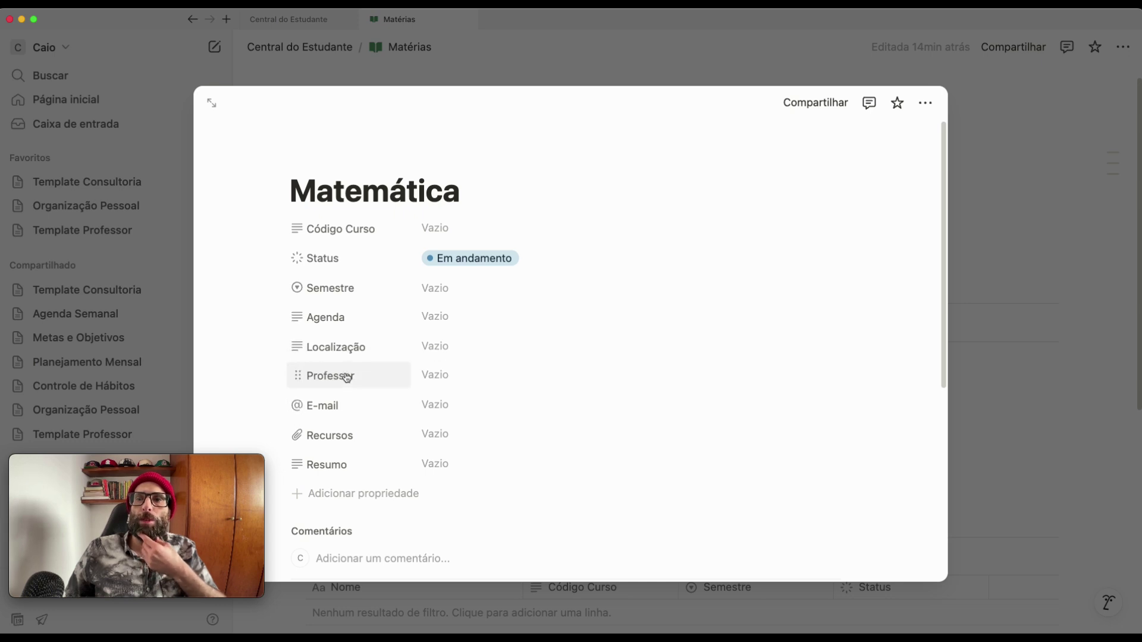
pyautogui.moveTo(331, 467); pyautogui.dragTo(372, 328)
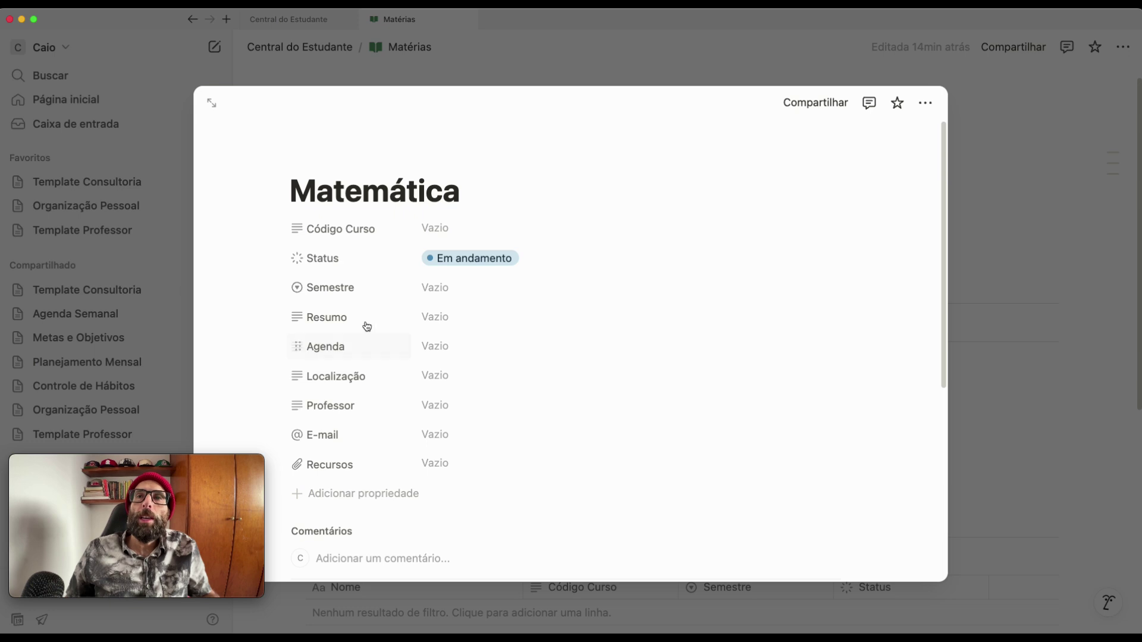
# - Set Matemática's course code to MAT001 and semester to 1 semestre 2025
pyautogui.click(462, 229)
pyautogui.write('MAT001')
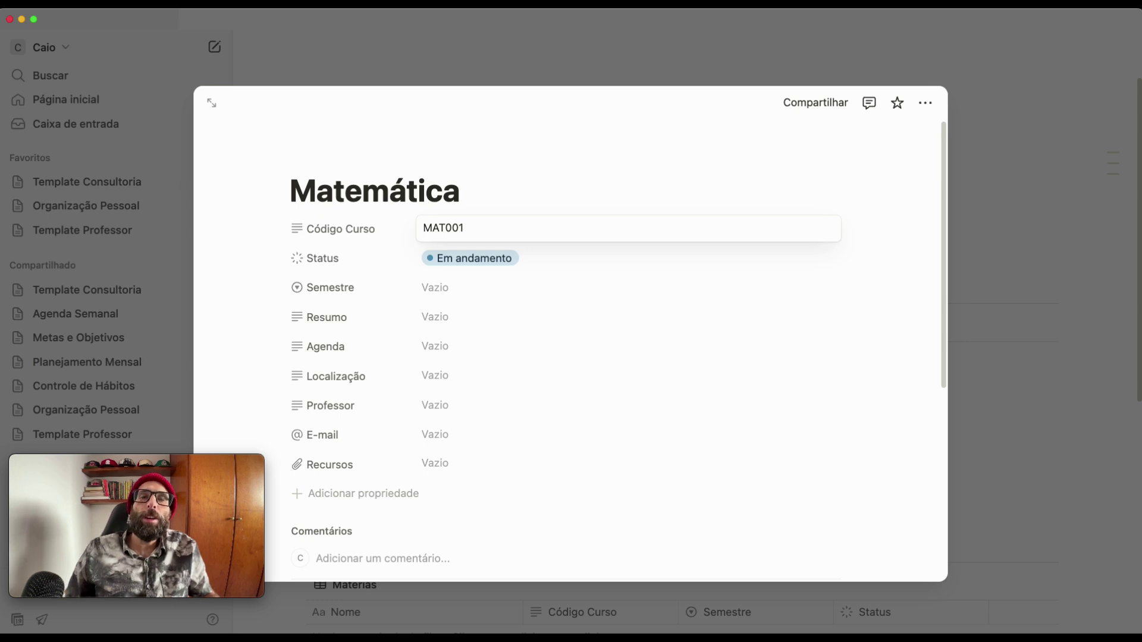
pyautogui.click(440, 289)
pyautogui.click(429, 288)
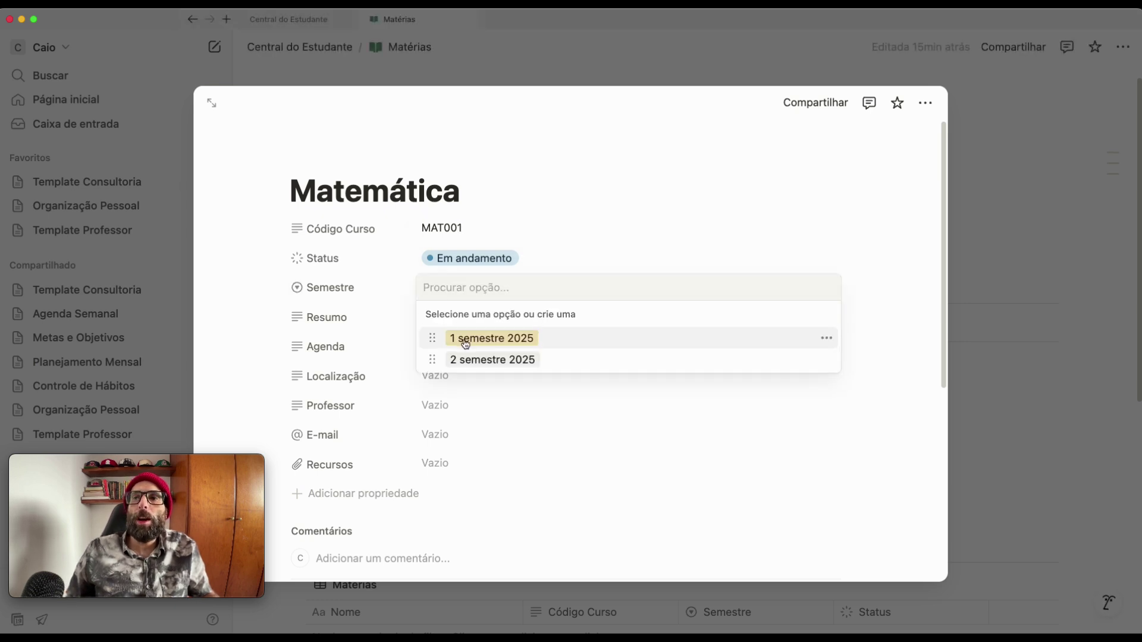
pyautogui.click(466, 340)
# - Fill Resumo with lorem text and Agenda with 'terças e quintas - das 14:00'
pyautogui.click(441, 314)
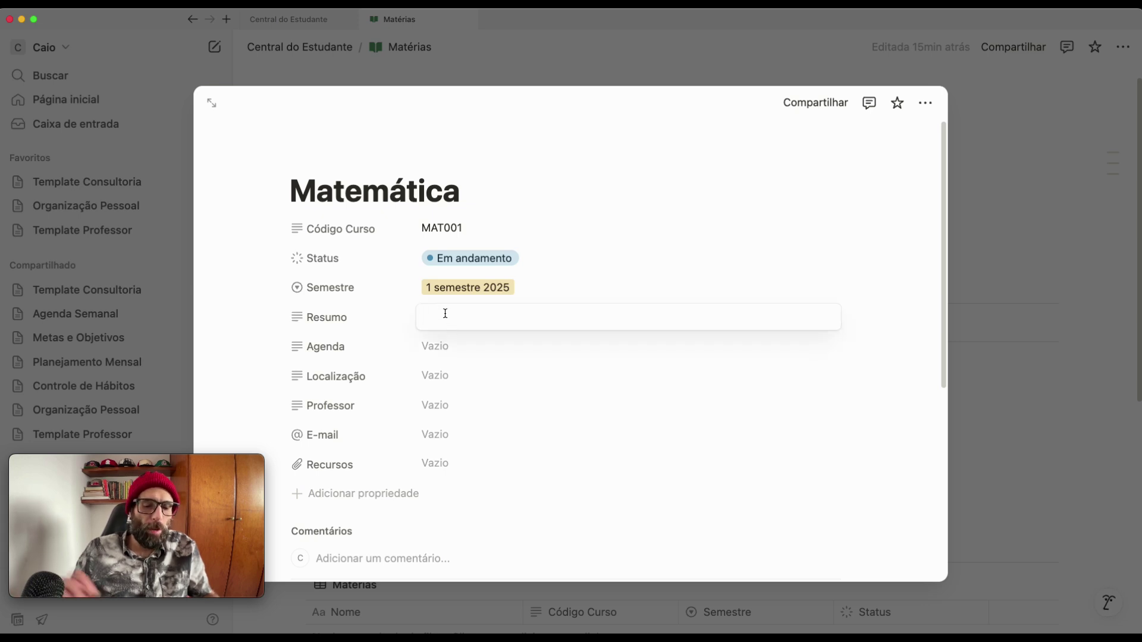
pyautogui.write('loren ipsum')
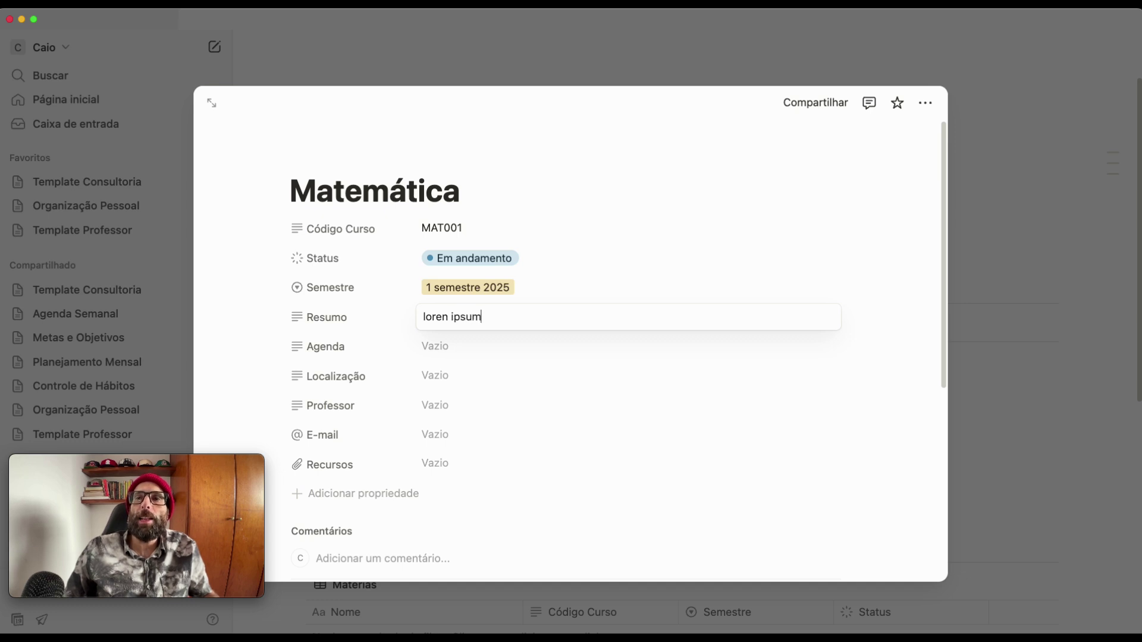
pyautogui.press('Return')
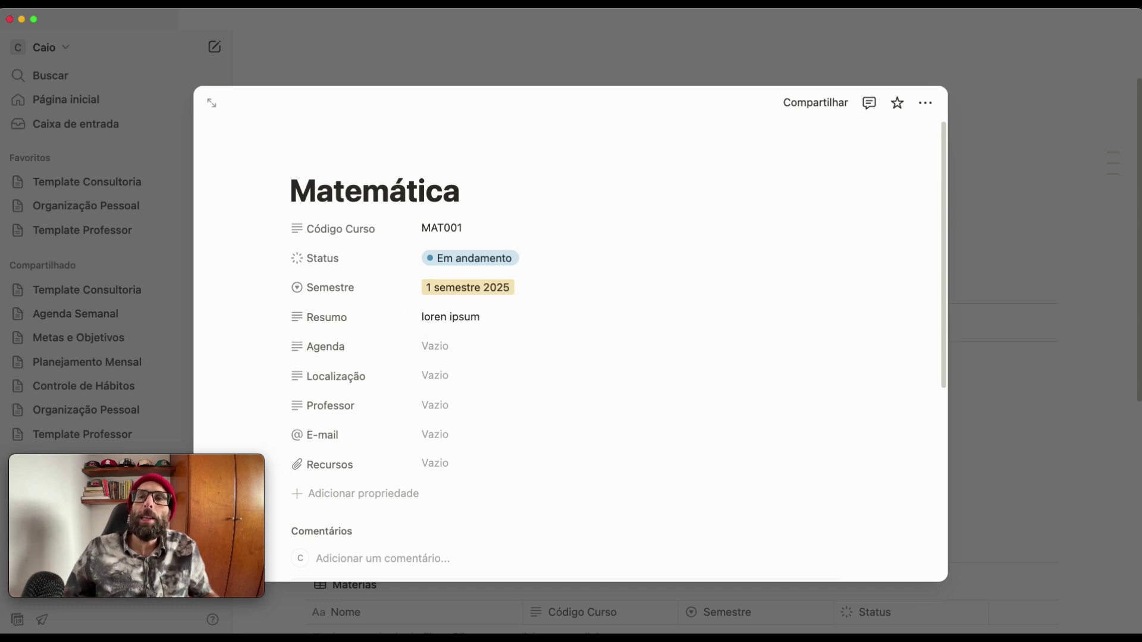
pyautogui.click(435, 345)
pyautogui.write('terças e quintas - das')
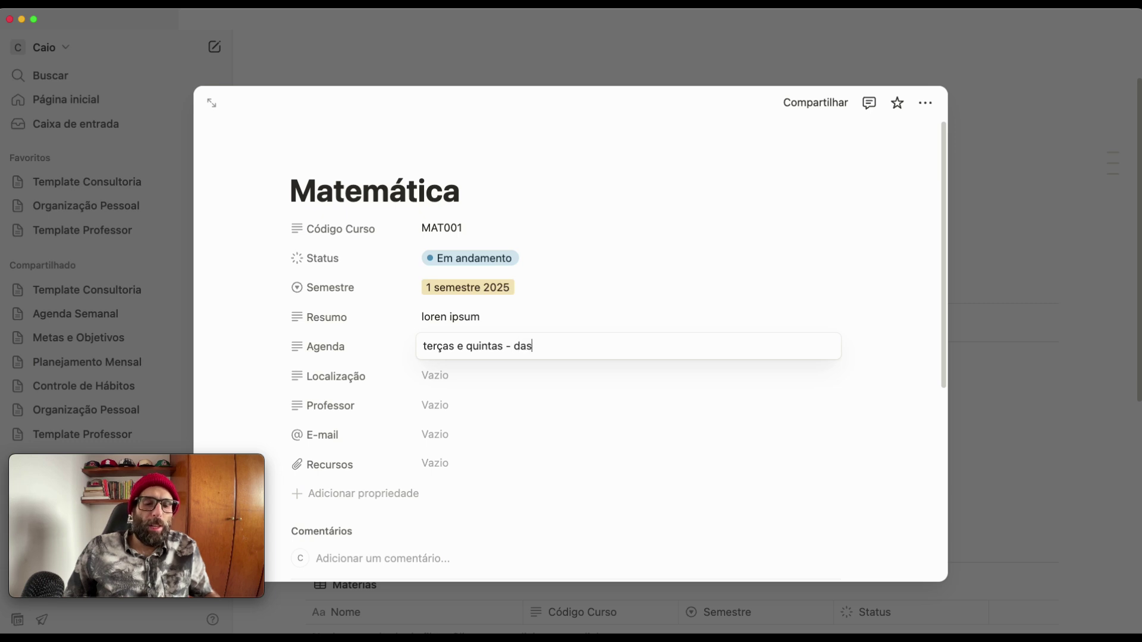
pyautogui.write('14:00 as 16:00')
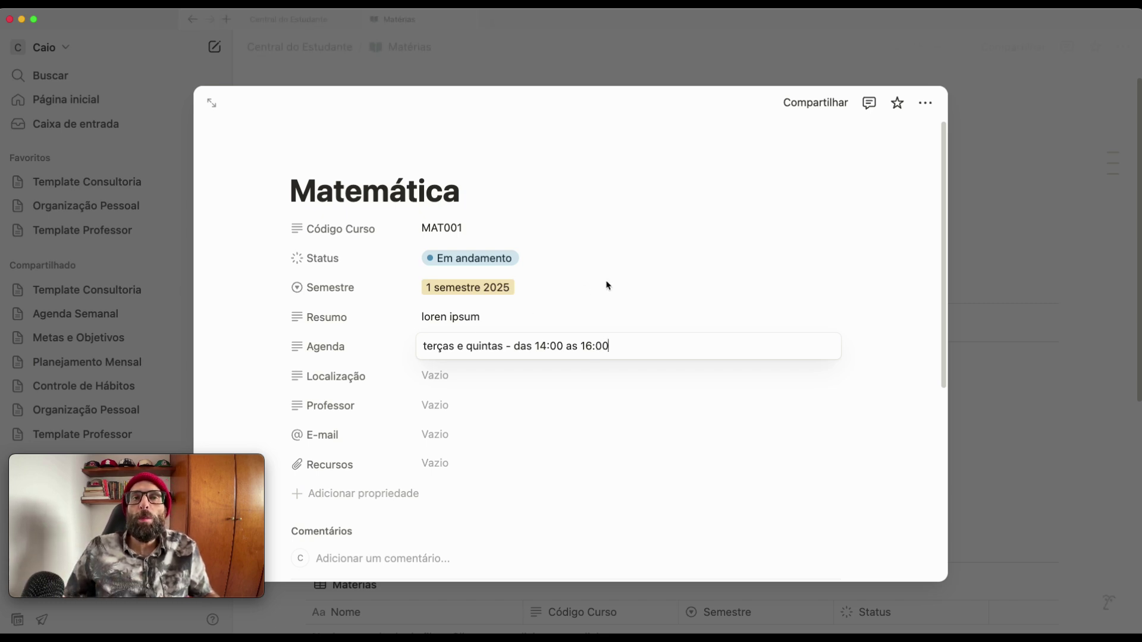
pyautogui.press('Escape')
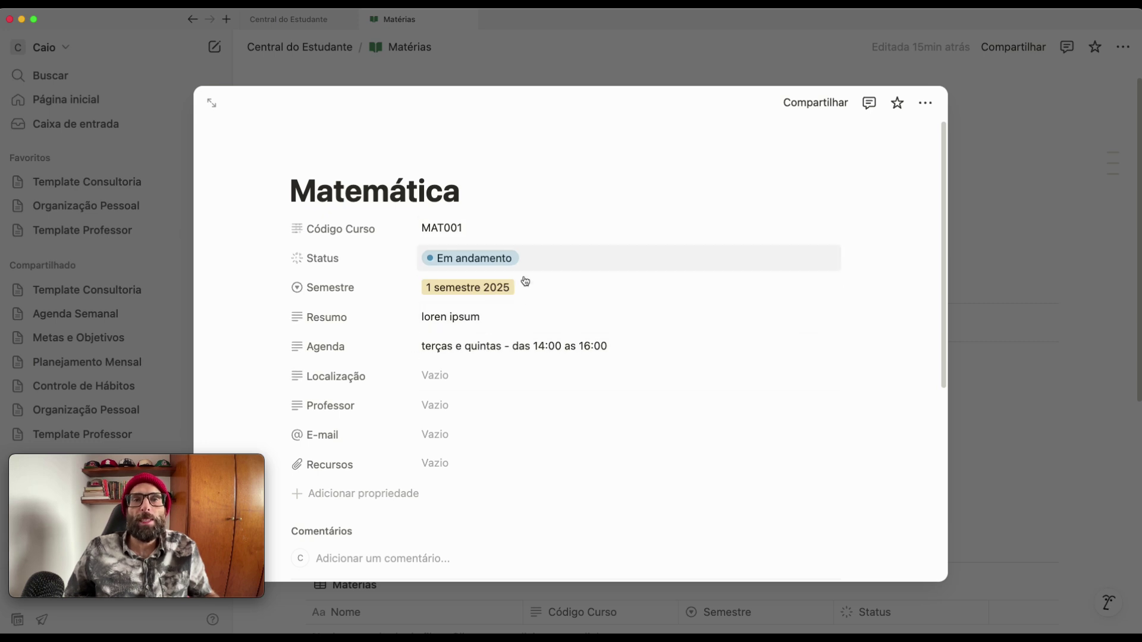
# - Set Localização to Predio A - Sala 201 and enter the professor's name, fixing its capitalization
pyautogui.click(471, 377)
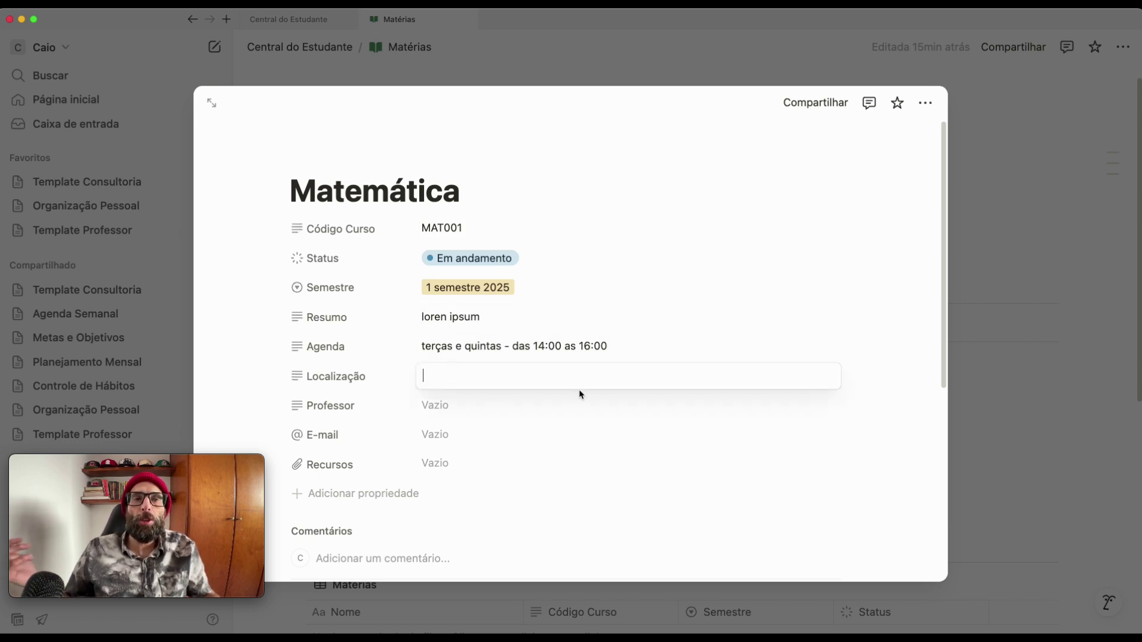
pyautogui.write('Predio A - Sala 201')
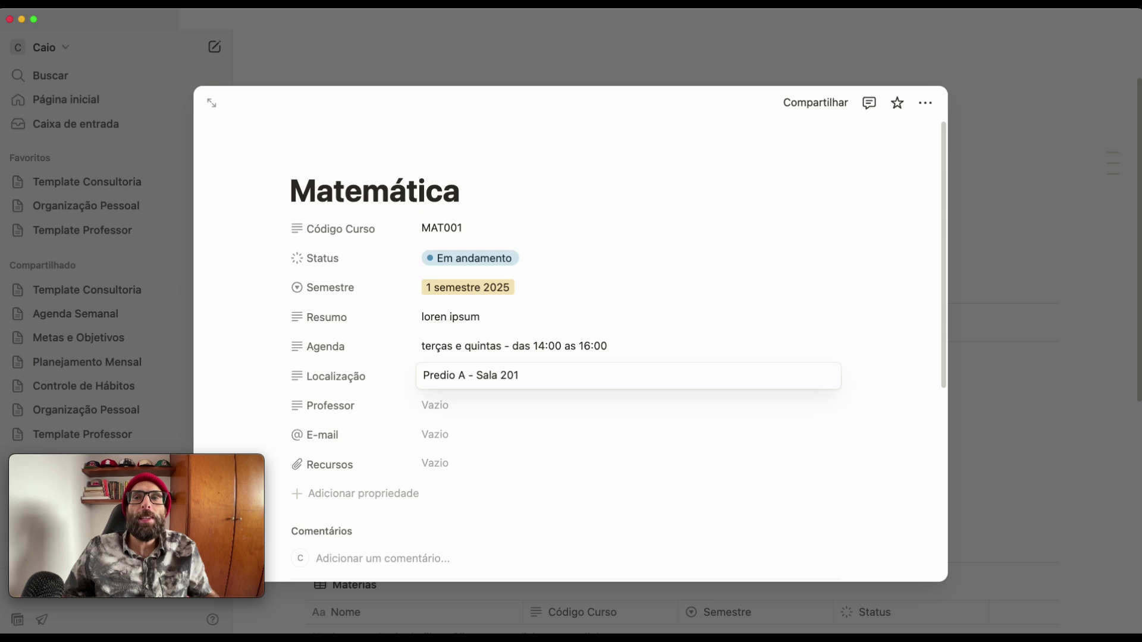
pyautogui.click(704, 326)
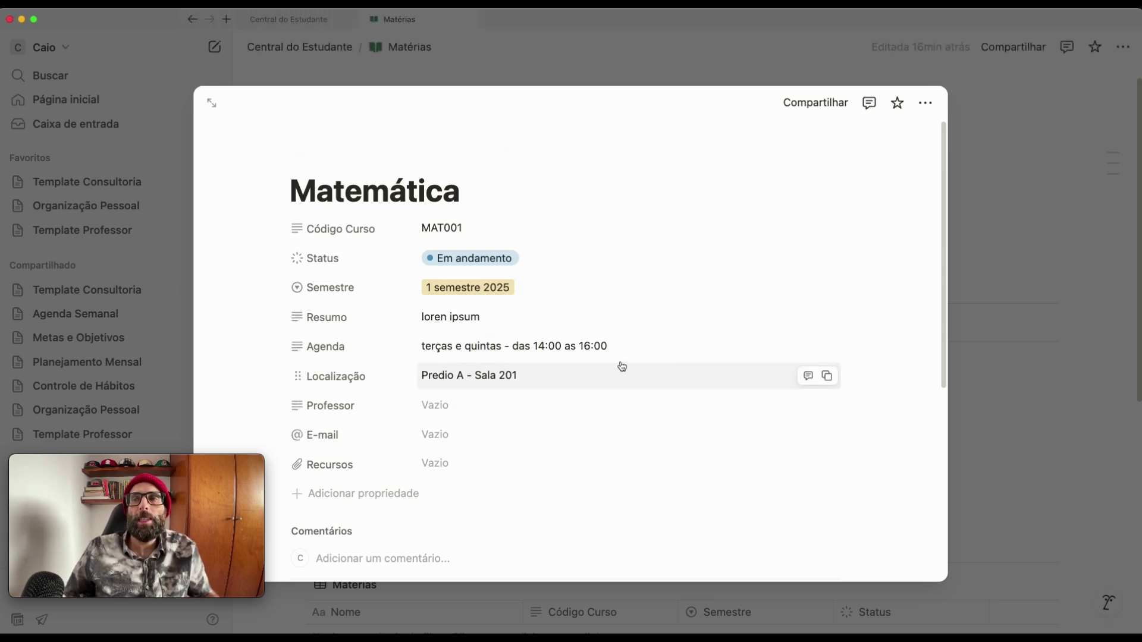
pyautogui.click(449, 409)
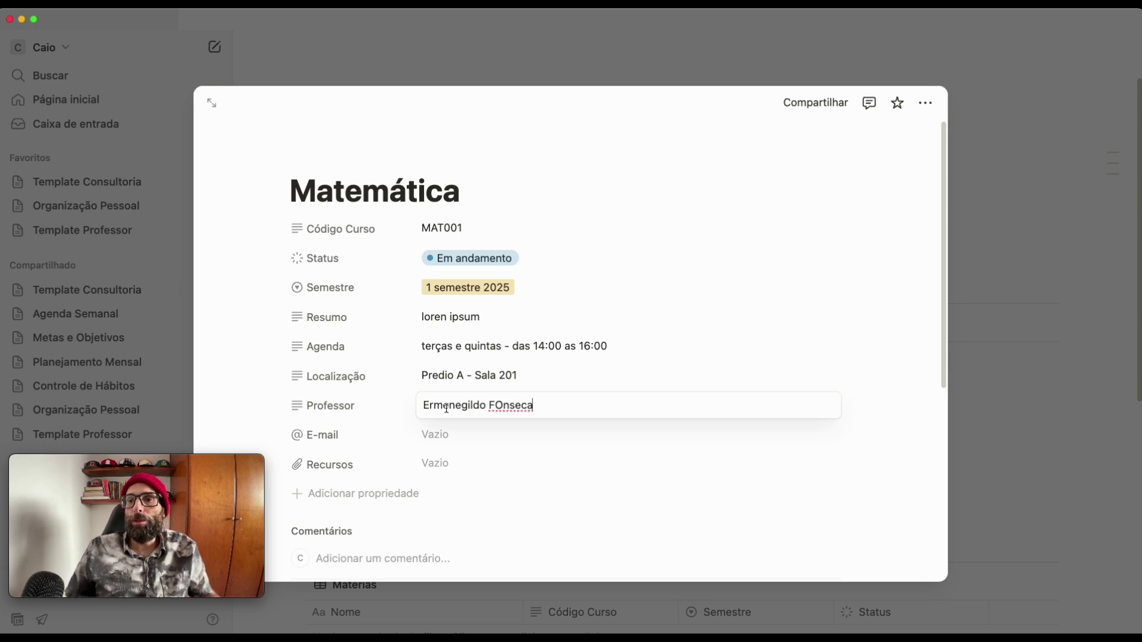
pyautogui.press('Return')
pyautogui.click(532, 407)
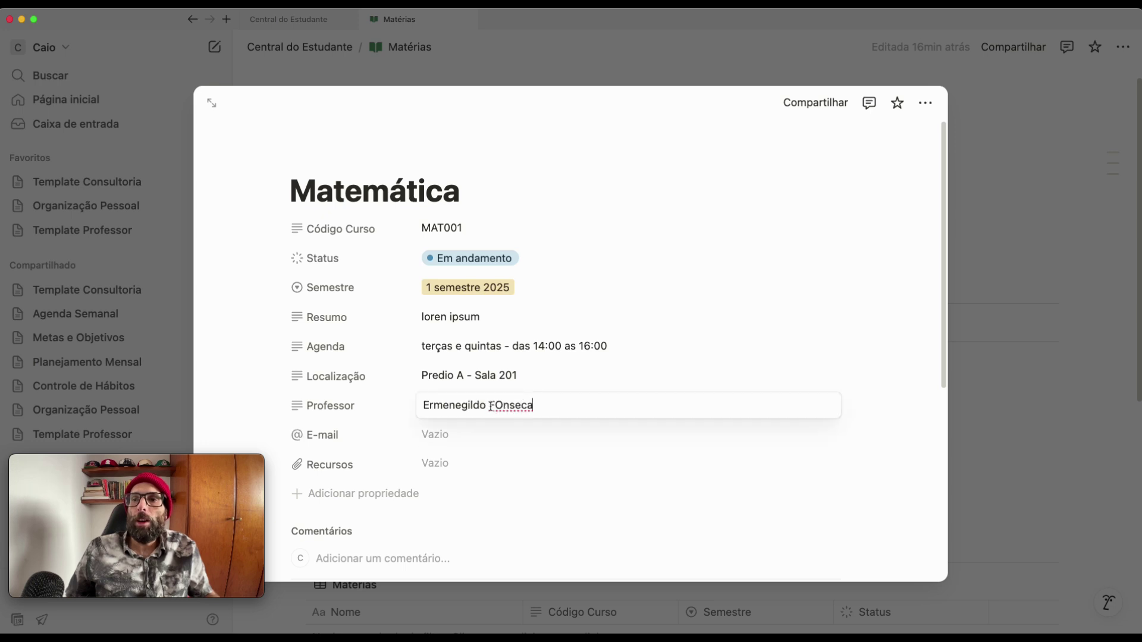
pyautogui.click(505, 405)
pyautogui.press('BackSpace')
pyautogui.write('o')
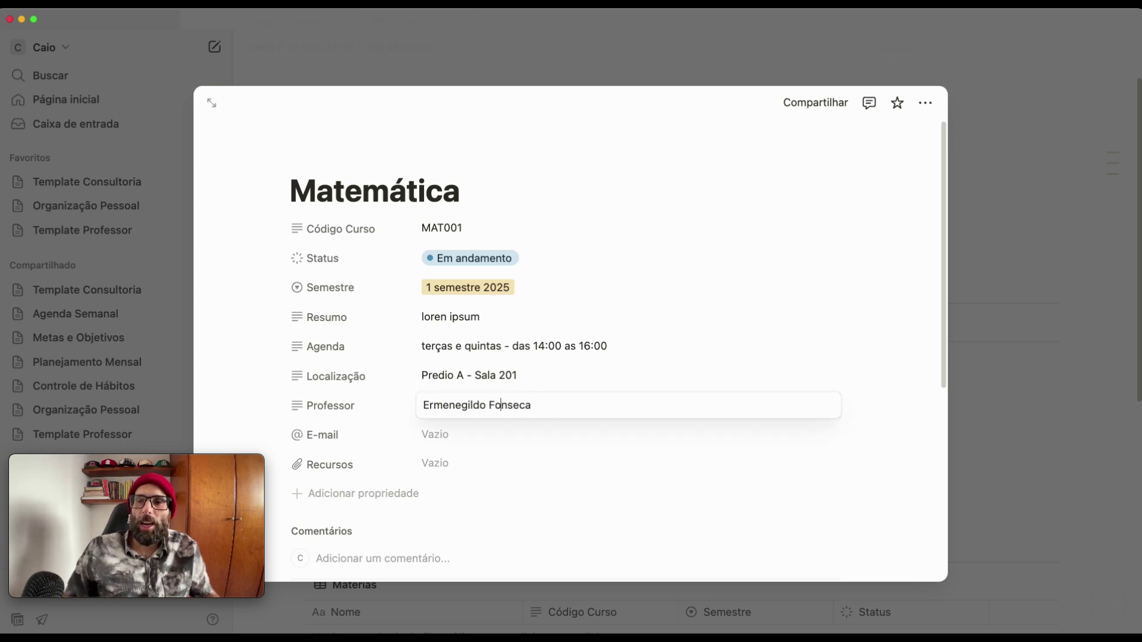
pyautogui.click(460, 439)
# - Enter the professor's e-mail address in the E-mail field
pyautogui.click(459, 438)
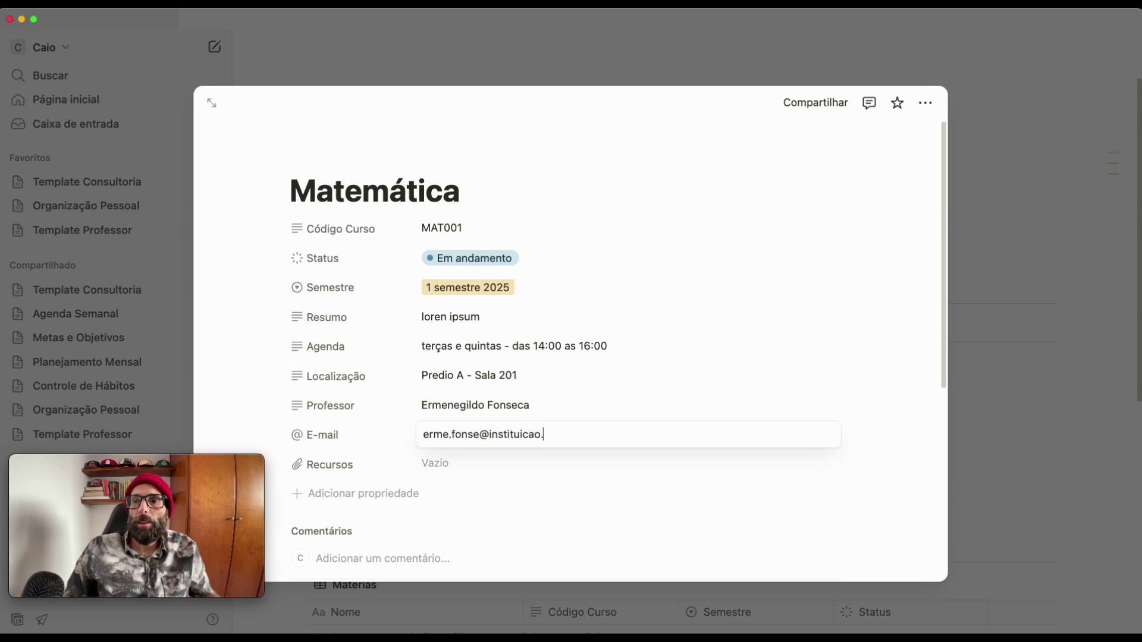
pyautogui.press('Return')
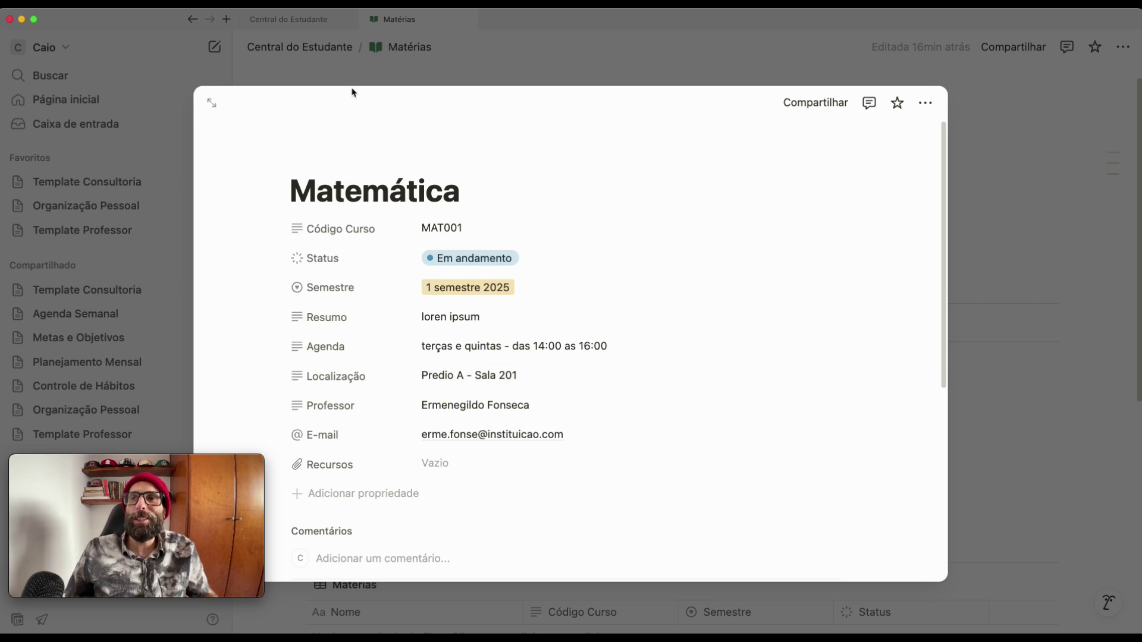
pyautogui.moveTo(481, 158)
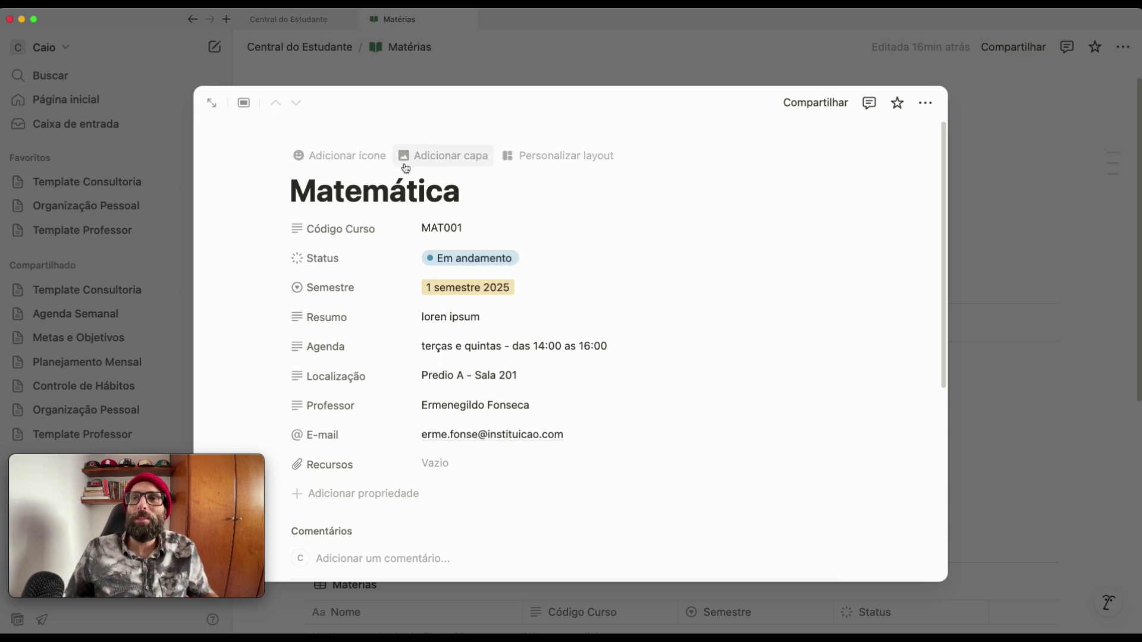
# - Set the green E=mc² chalkboard photo from an Unsplash 'math' search as Matemática's cover, then close the page
pyautogui.click(447, 158)
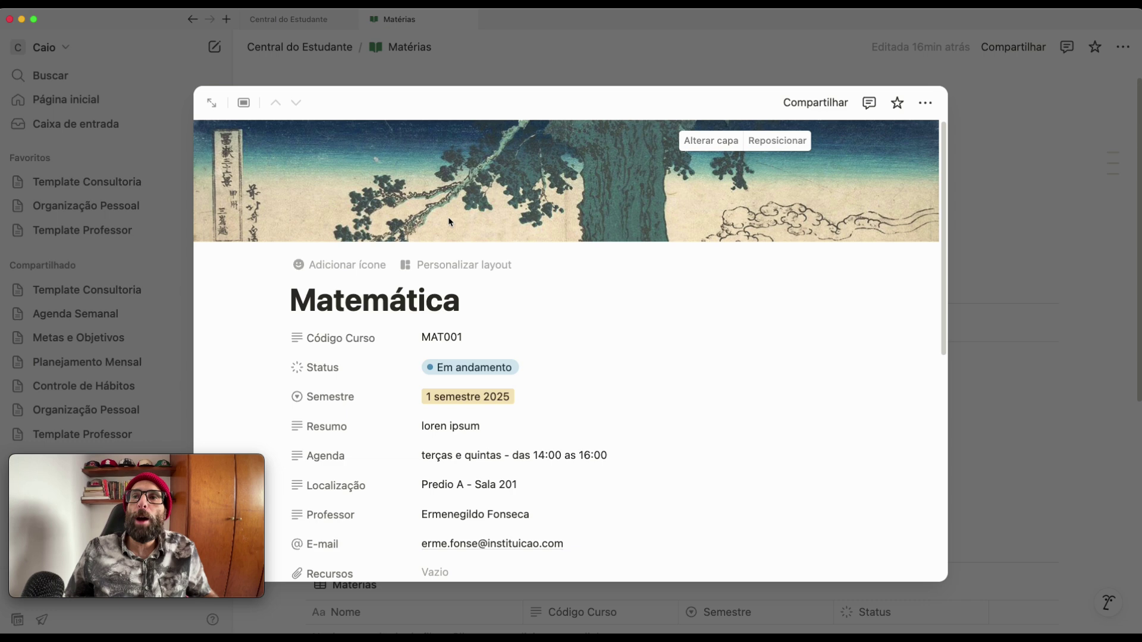
pyautogui.click(695, 147)
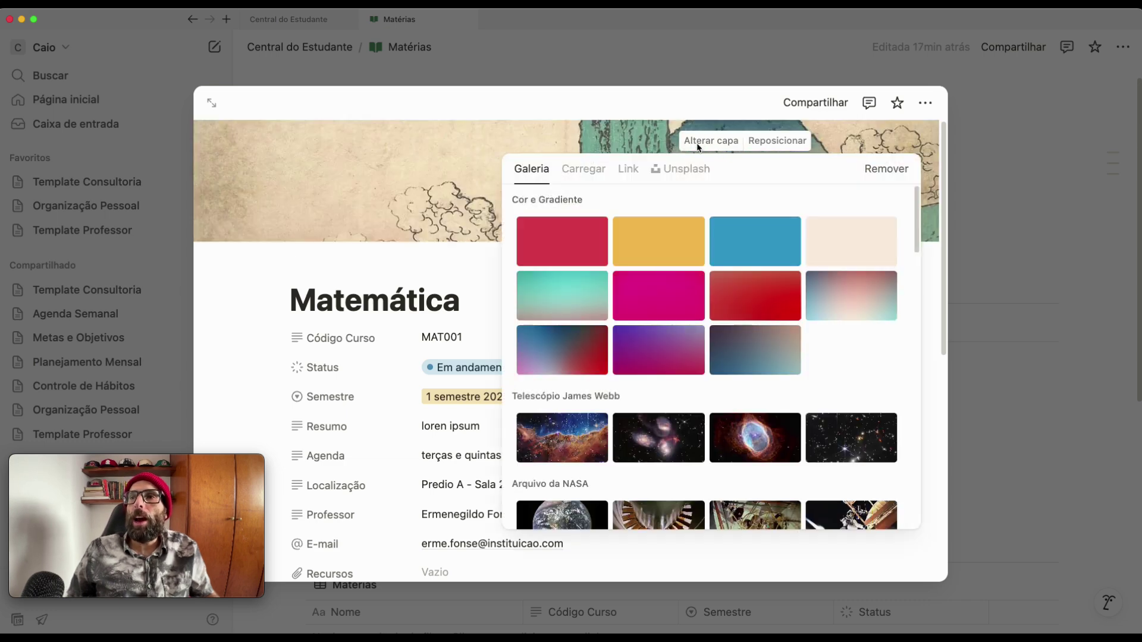
pyautogui.click(684, 172)
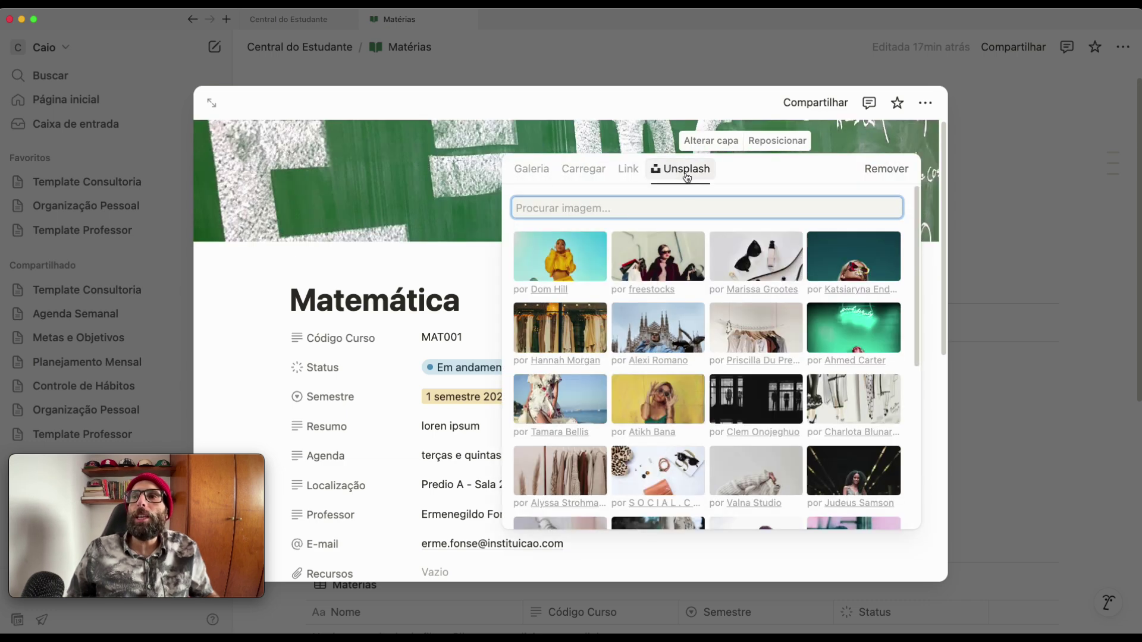
pyautogui.write('m')
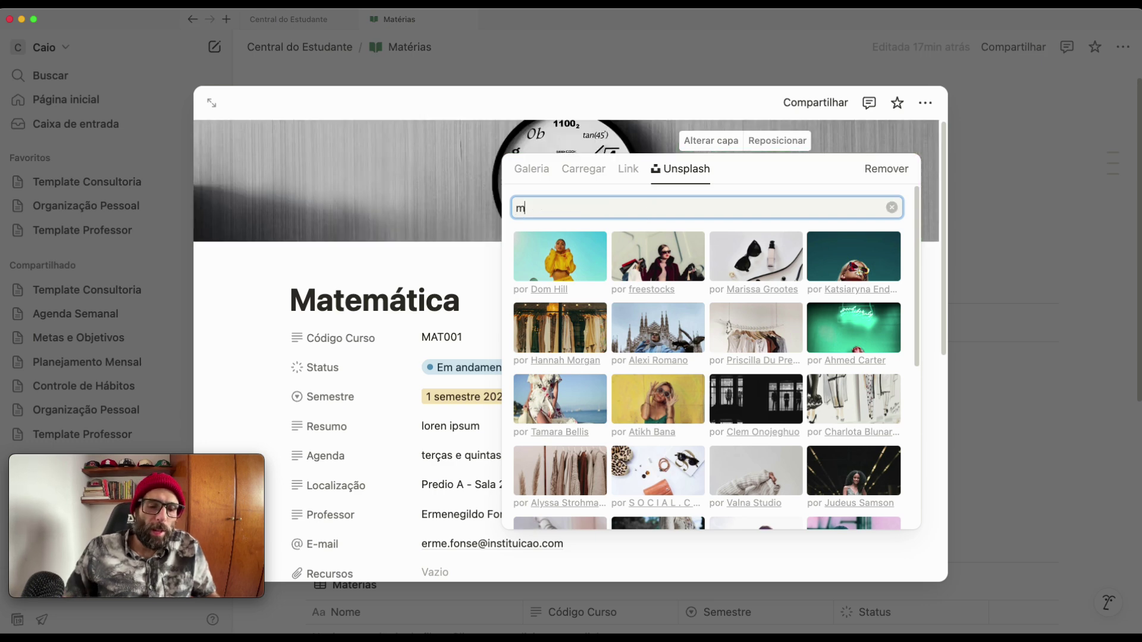
pyautogui.write('ath')
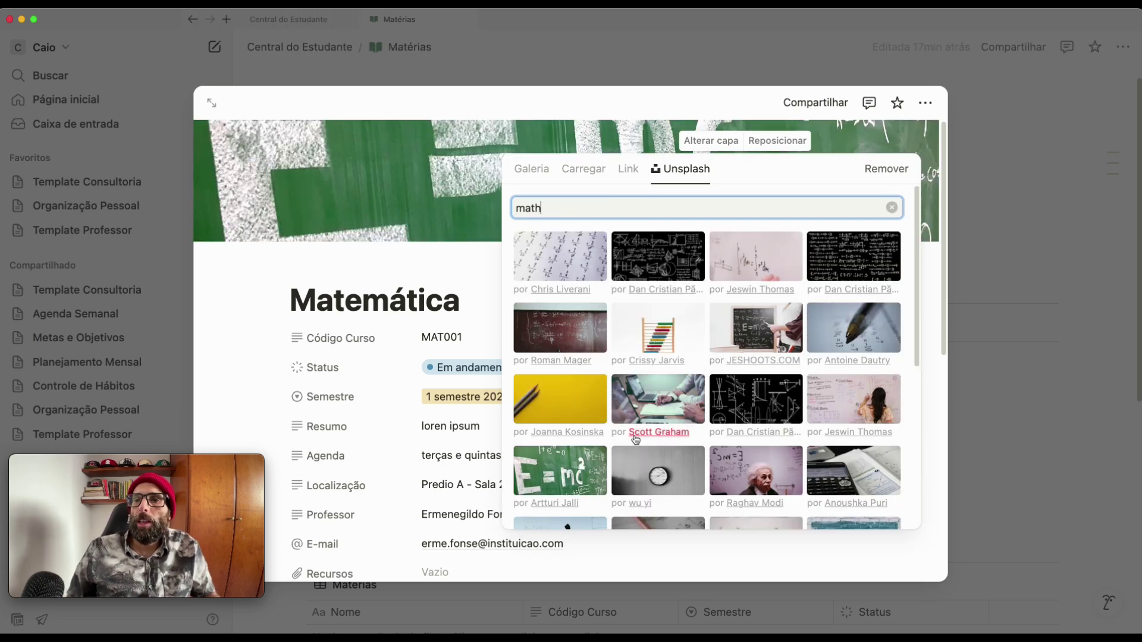
pyautogui.click(573, 479)
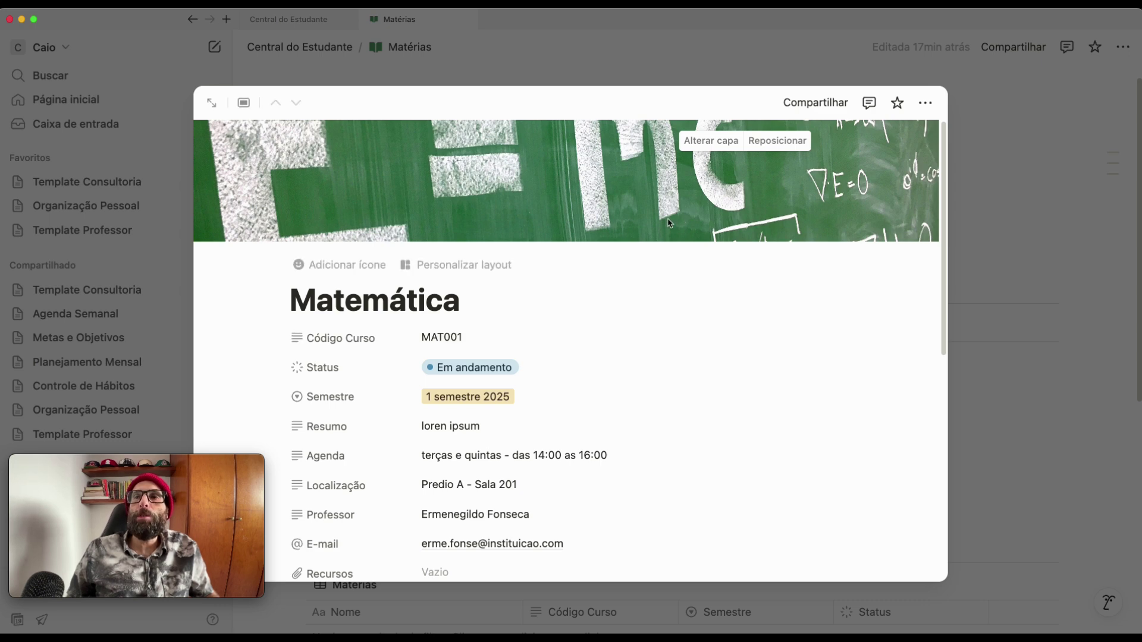
pyautogui.click(987, 316)
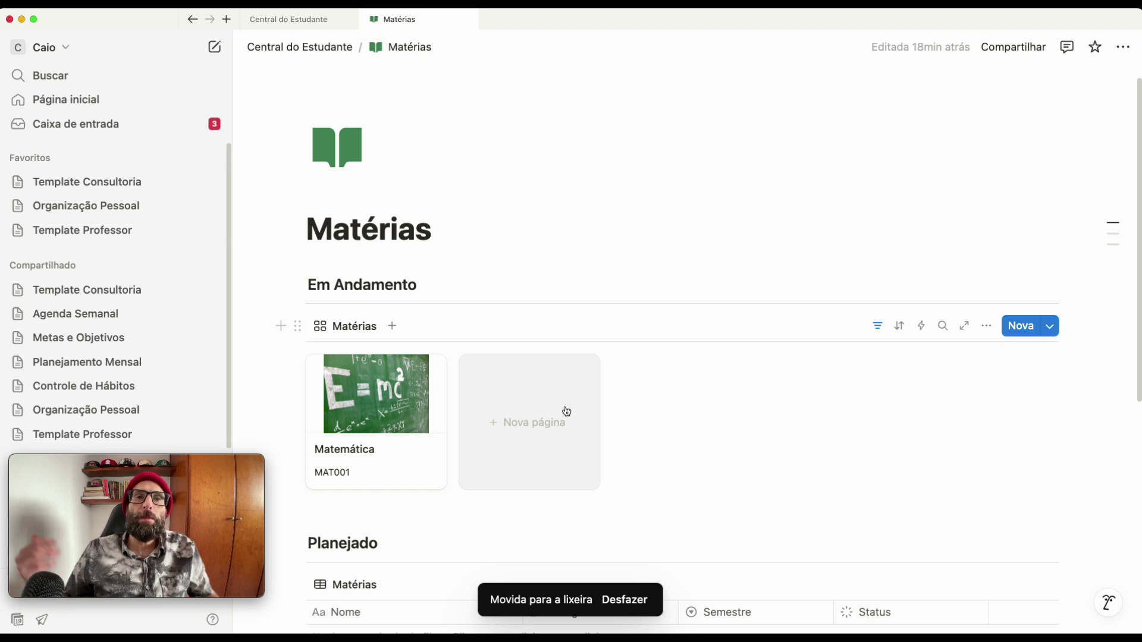
# - Create a new subject page titled 'Calculo 1' with course code MAT030
pyautogui.click(530, 420)
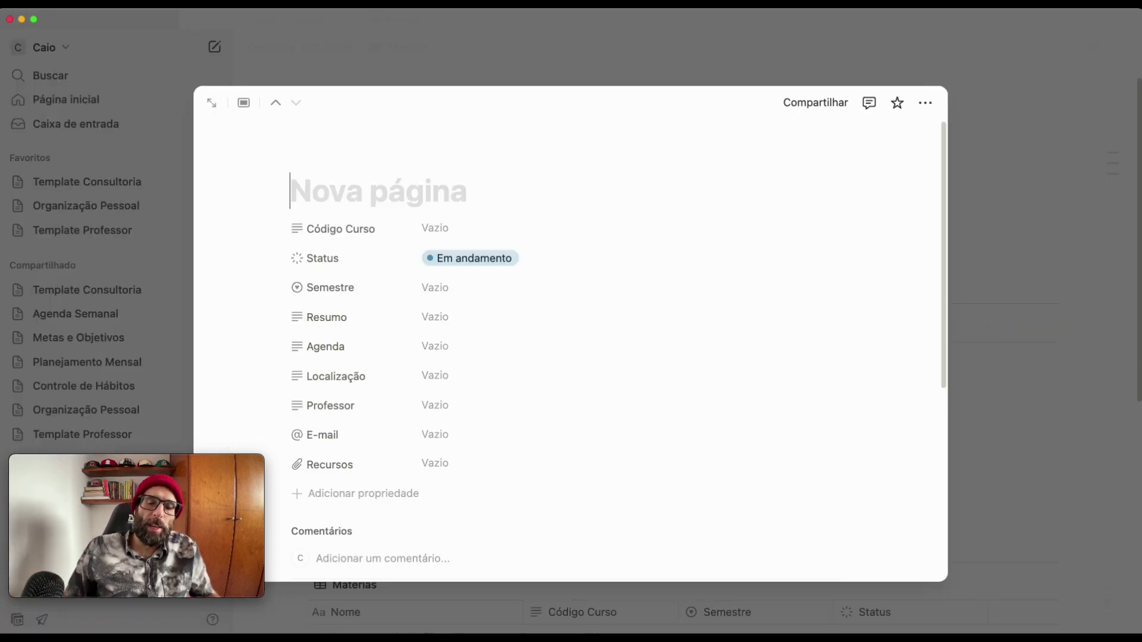
pyautogui.write('Calculo 1')
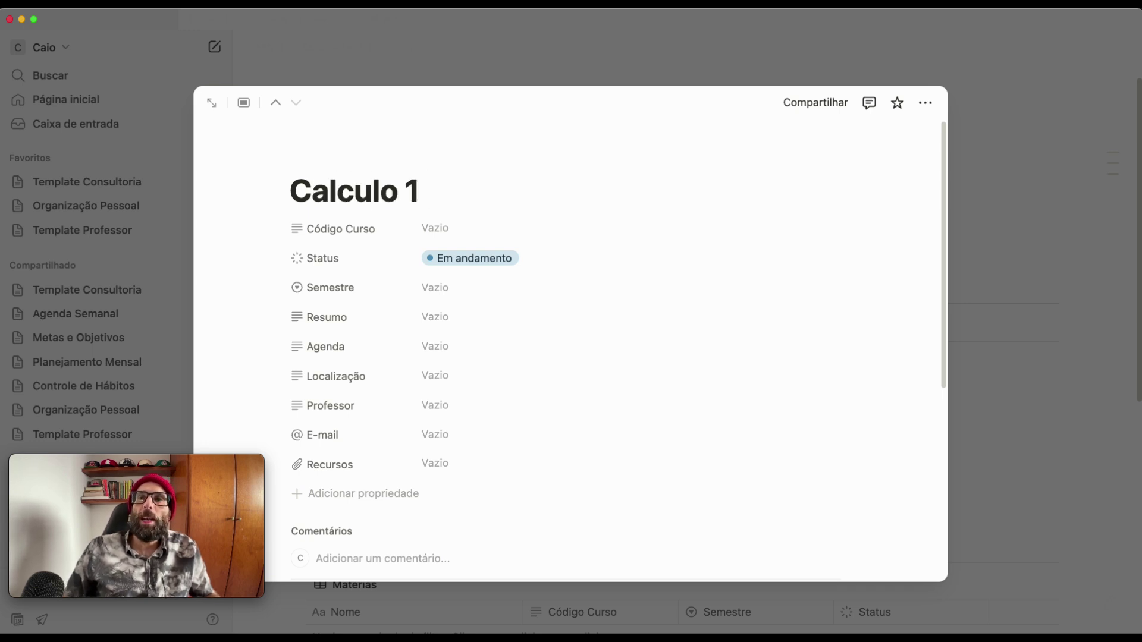
pyautogui.click(434, 229)
pyautogui.write('MAT0')
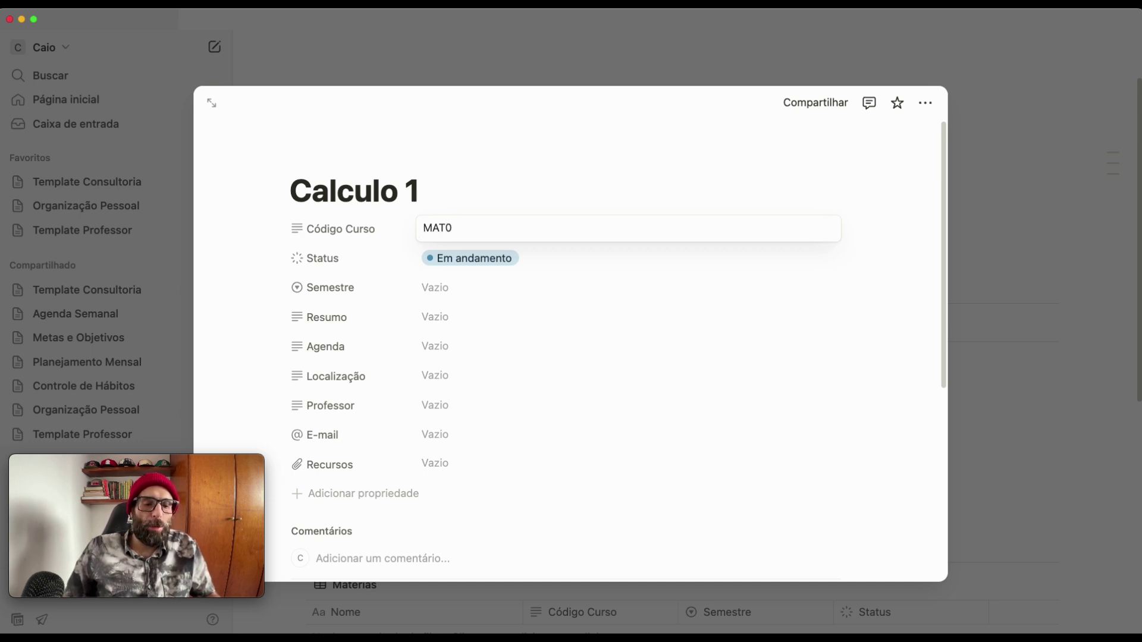
pyautogui.write('30')
pyautogui.press('Return')
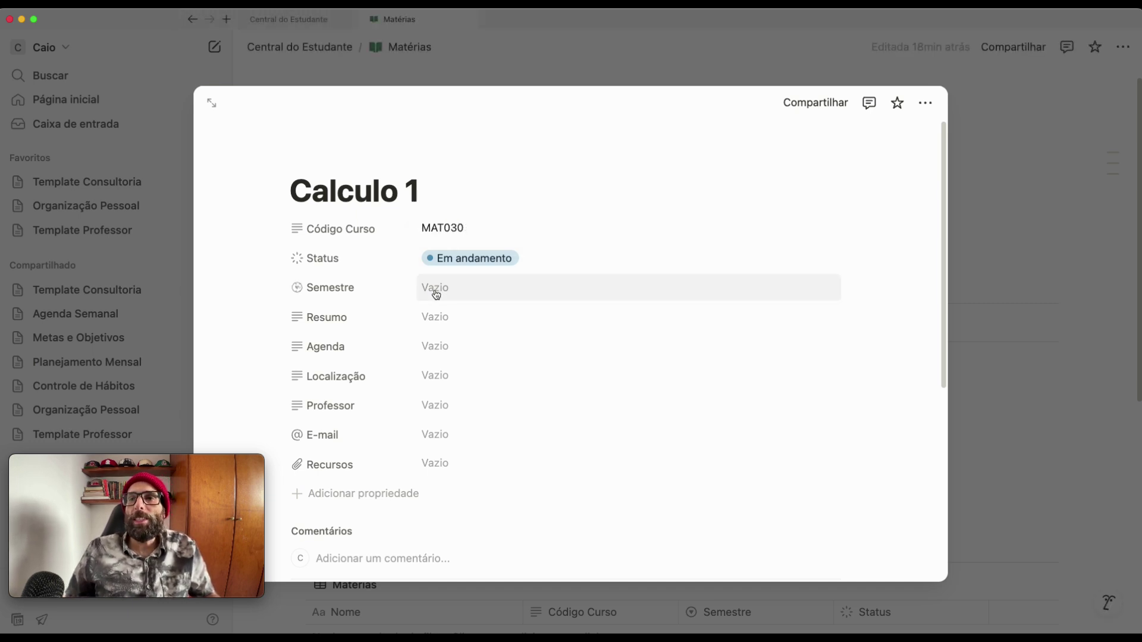
# - Set the semester to 2 semestre 2025, leaving summary and schedule empty
pyautogui.click(433, 289)
pyautogui.click(461, 361)
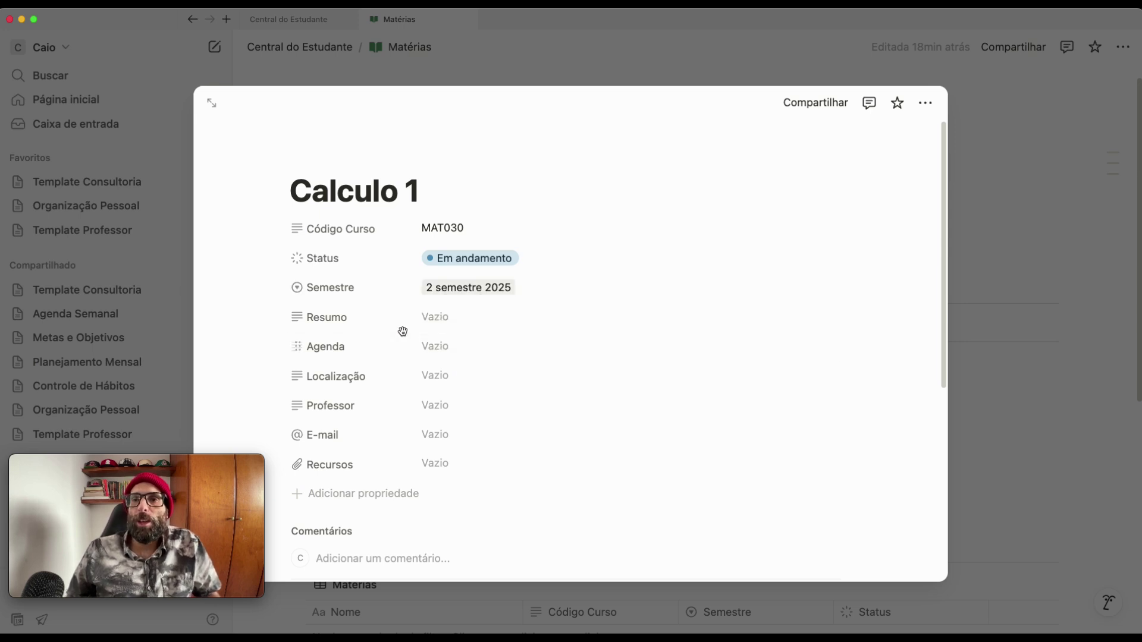
pyautogui.click(440, 319)
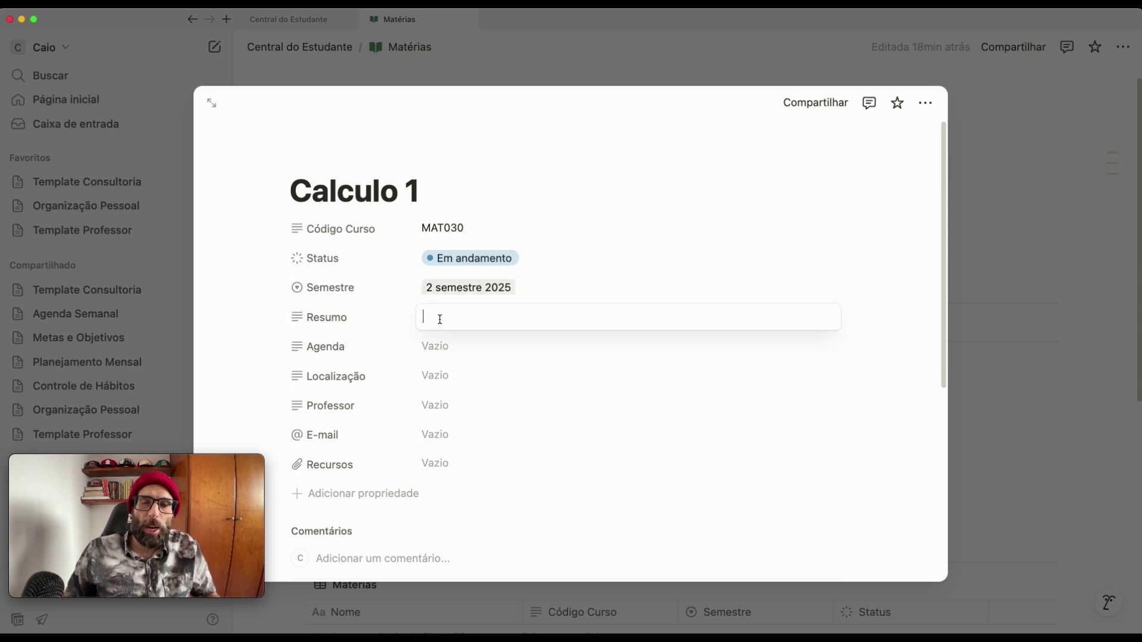
pyautogui.click(426, 352)
pyautogui.click(441, 384)
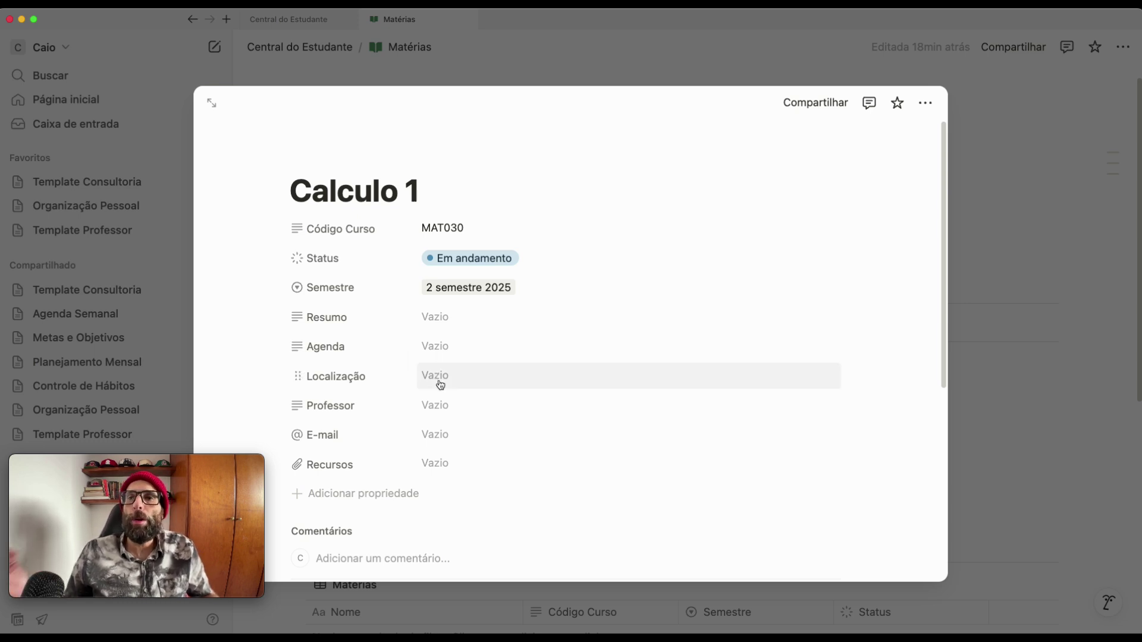
# - Set the location to predio a - sala 12 and enter the professor's name
pyautogui.click(438, 374)
pyautogui.write('predio a - sala 12')
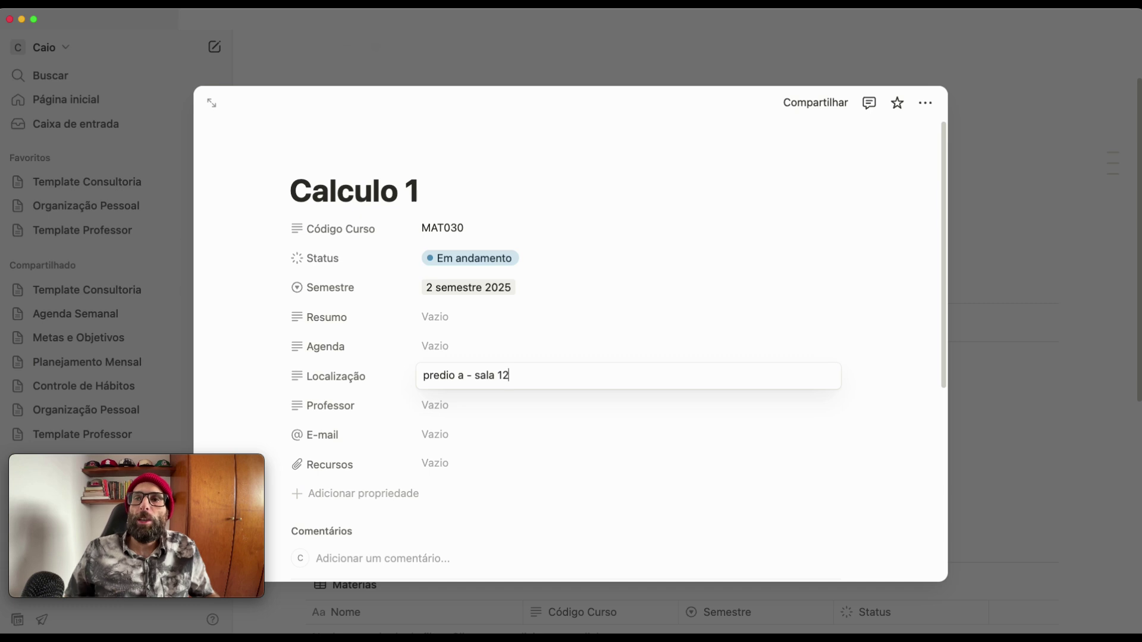
pyautogui.click(434, 410)
pyautogui.click(434, 405)
pyautogui.write('joana')
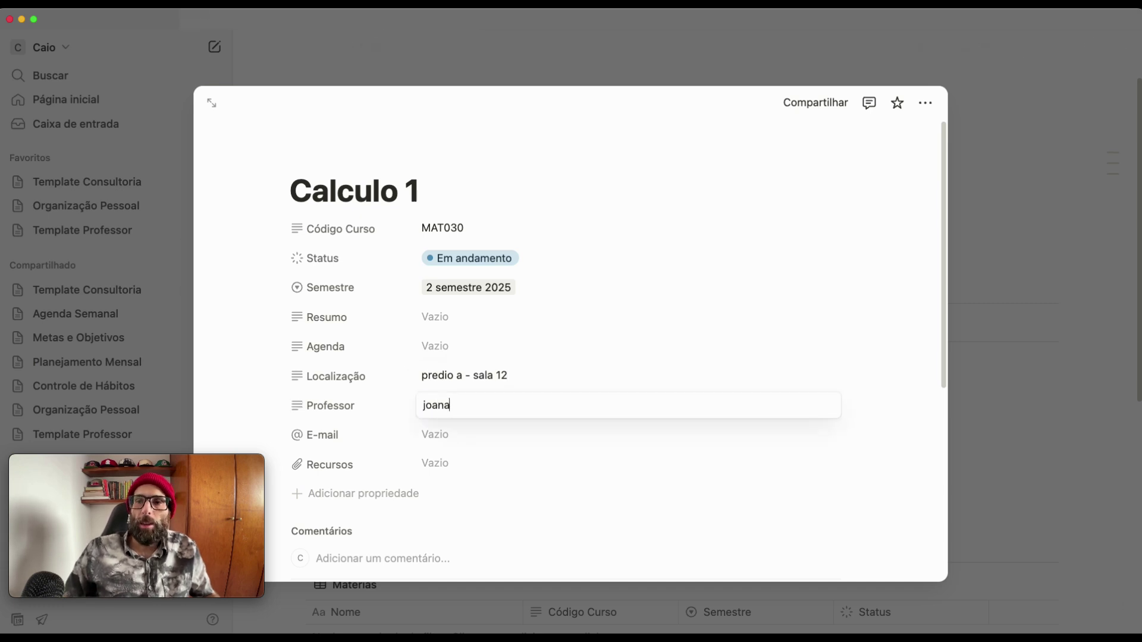
pyautogui.click(438, 437)
# - Leave the e-mail empty and set the status to Planejada
pyautogui.click(440, 437)
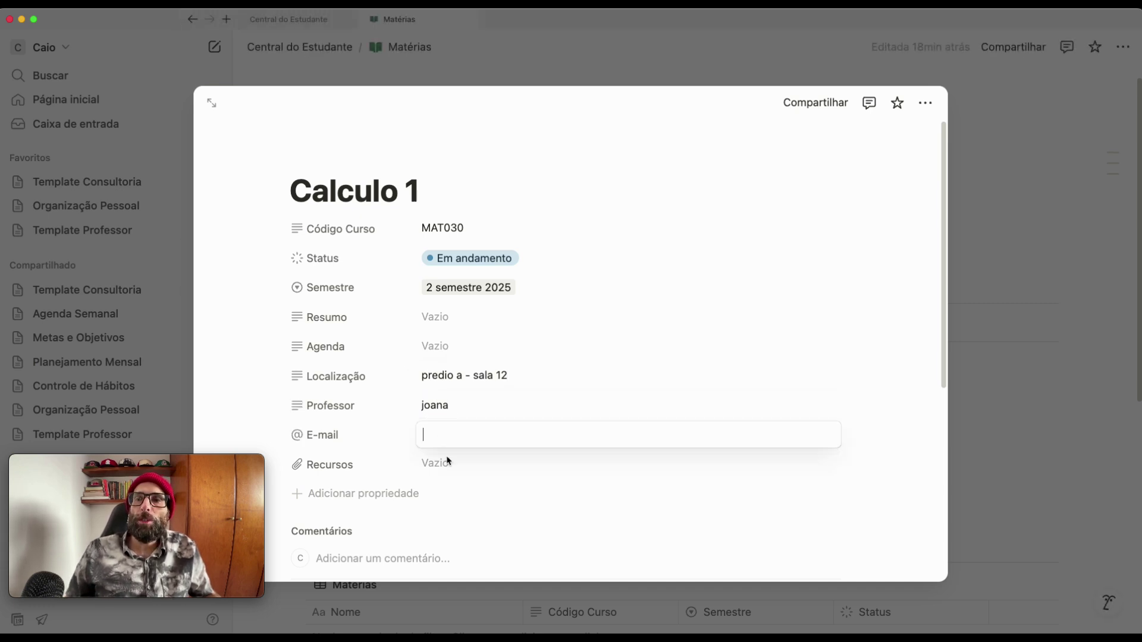
pyautogui.click(452, 258)
pyautogui.click(457, 262)
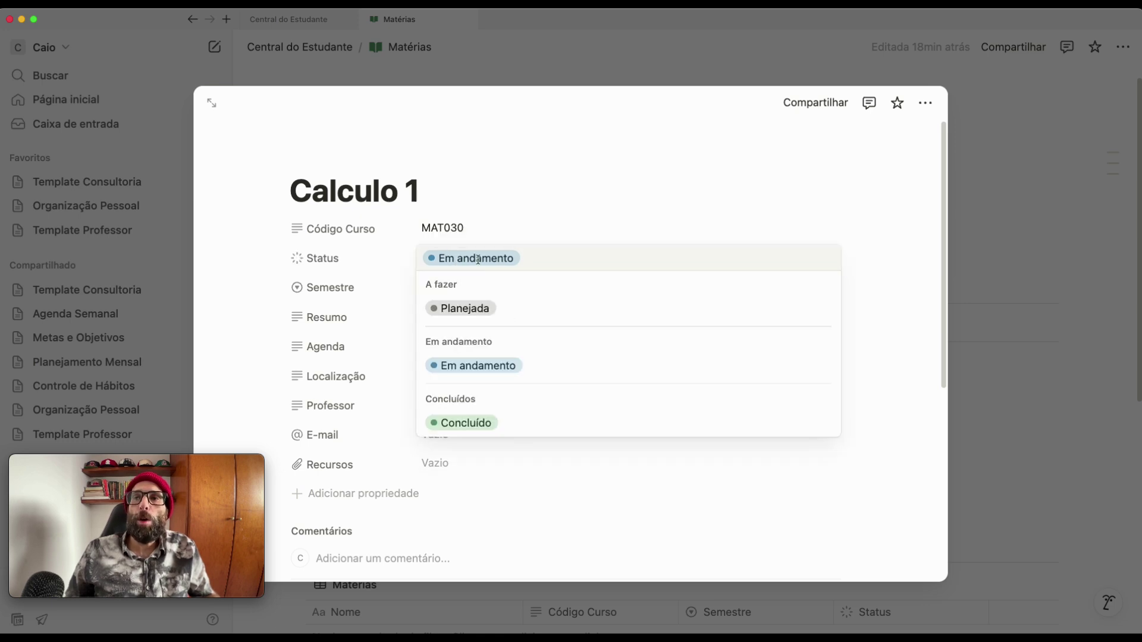
pyautogui.click(451, 309)
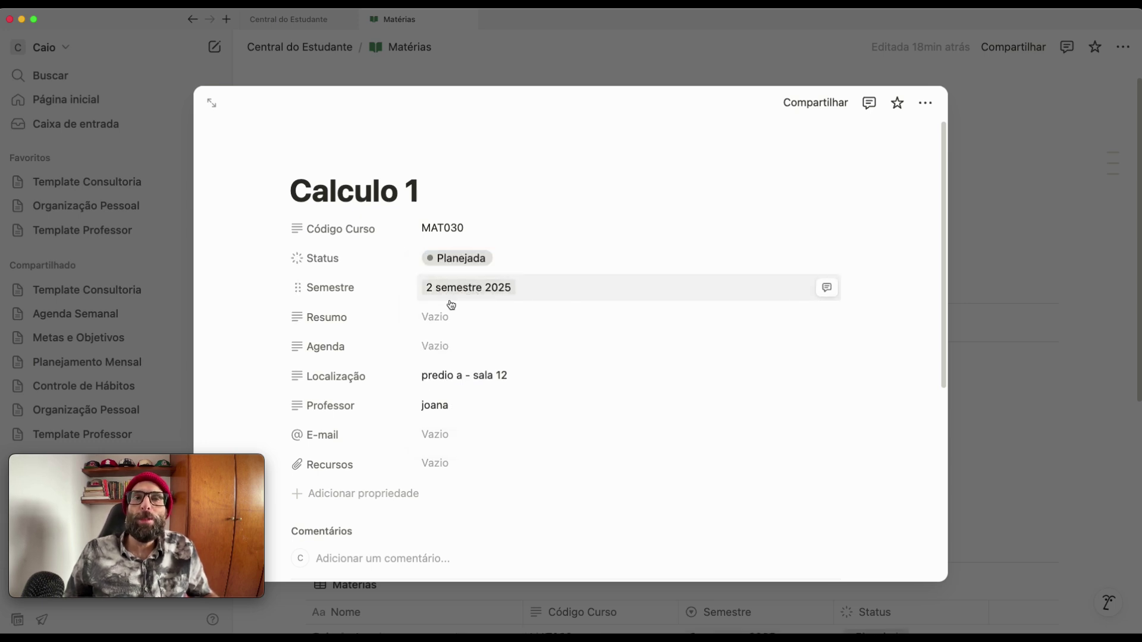
# - Set the sheep-in-front-of-chalkboard photo from an Unsplash 'math' search as Calculo 1's cover, then close the page
pyautogui.moveTo(366, 128)
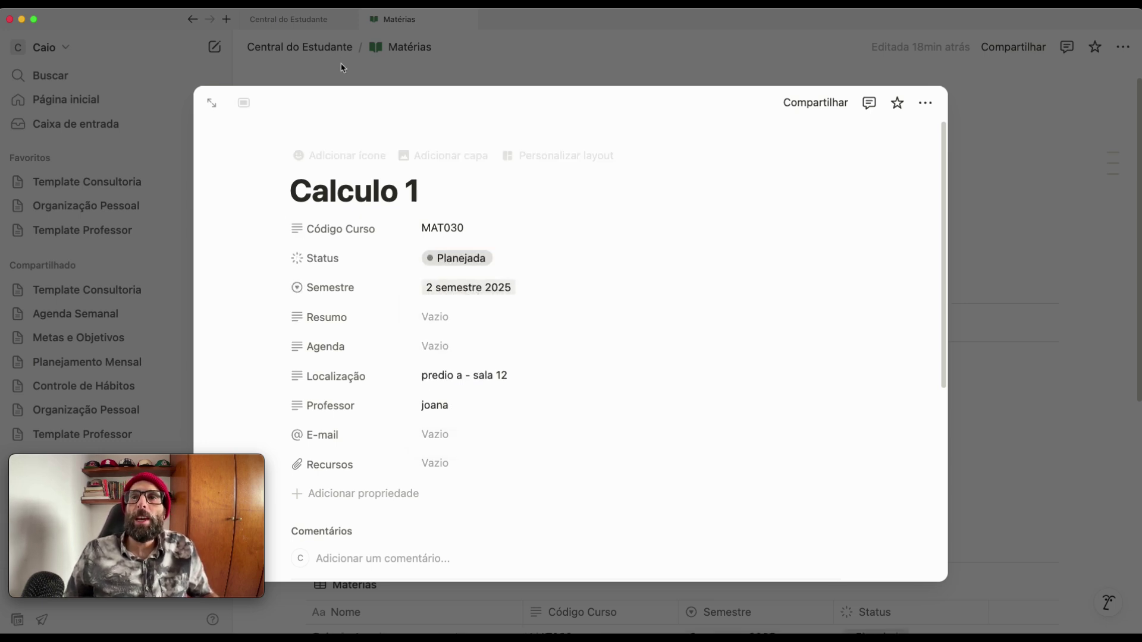
pyautogui.click(474, 164)
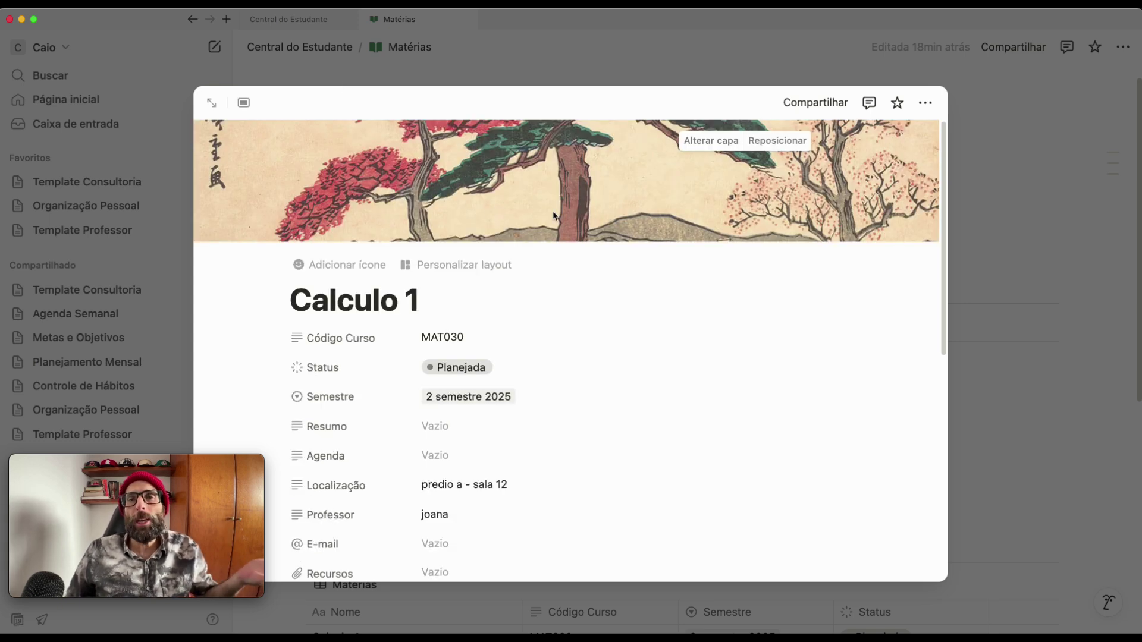
pyautogui.click(705, 146)
pyautogui.click(680, 175)
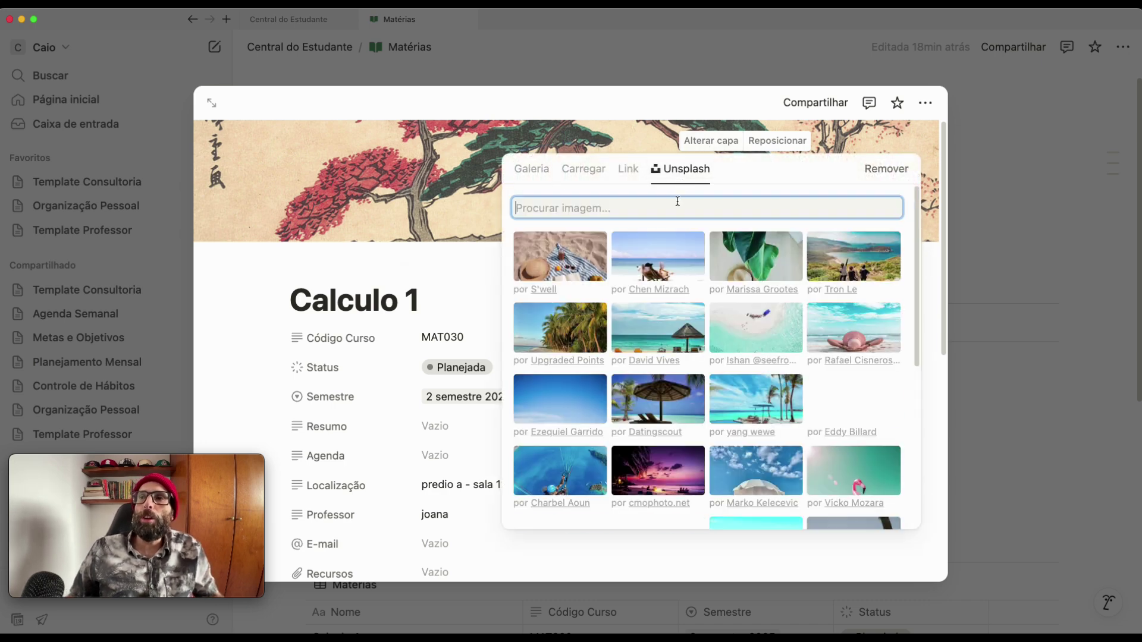
pyautogui.write('math')
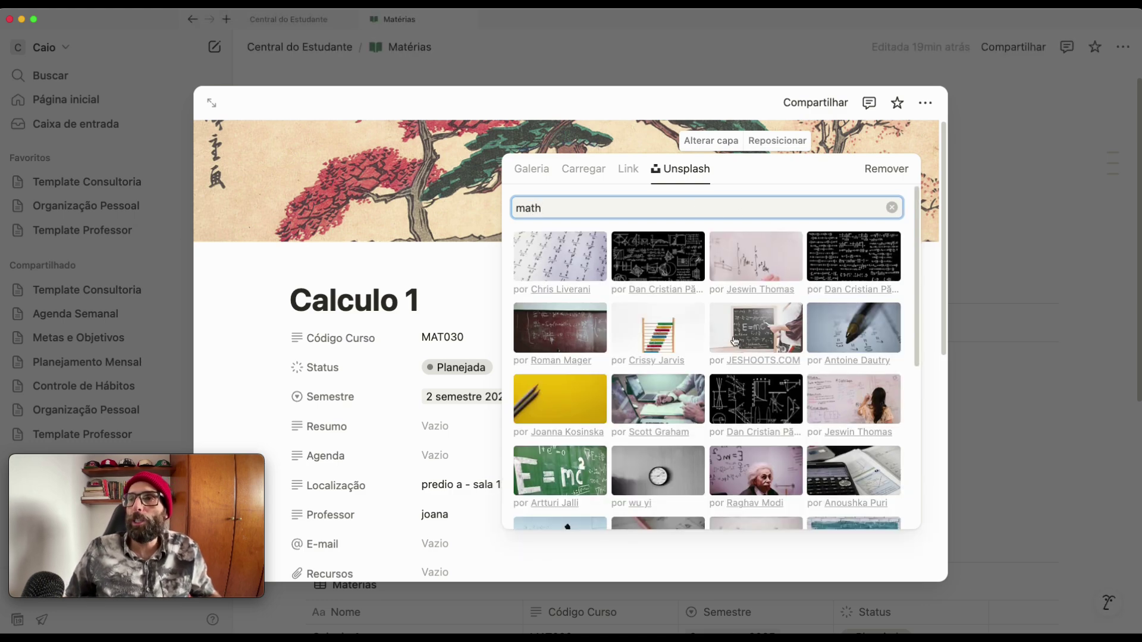
pyautogui.scroll(-2, 742, 350)
pyautogui.scroll(-3, 742, 350)
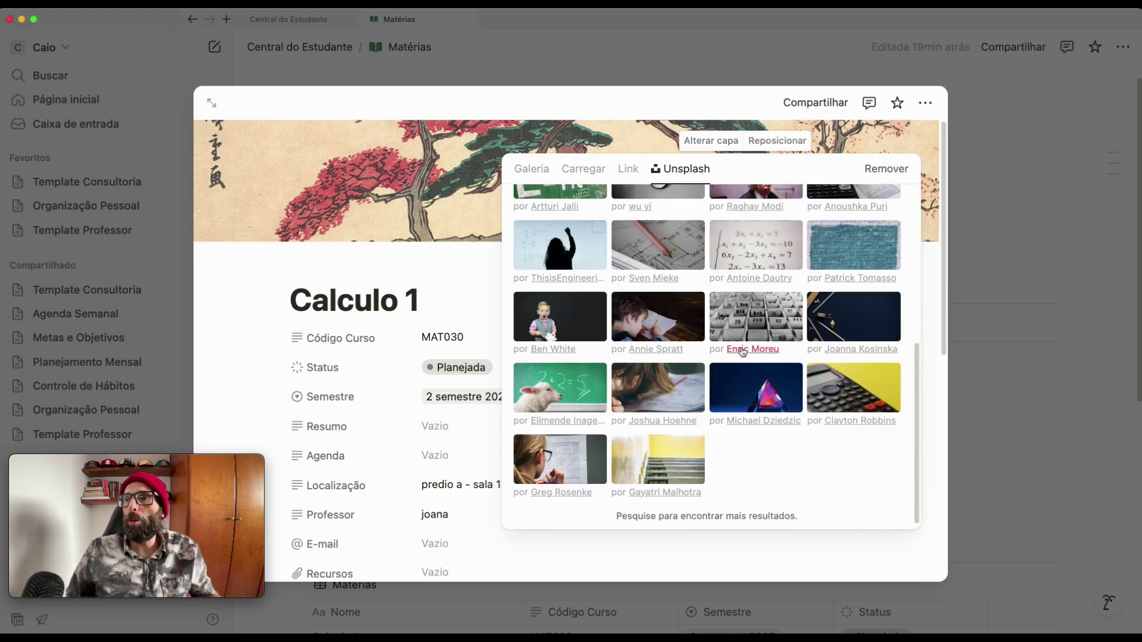
pyautogui.click(739, 249)
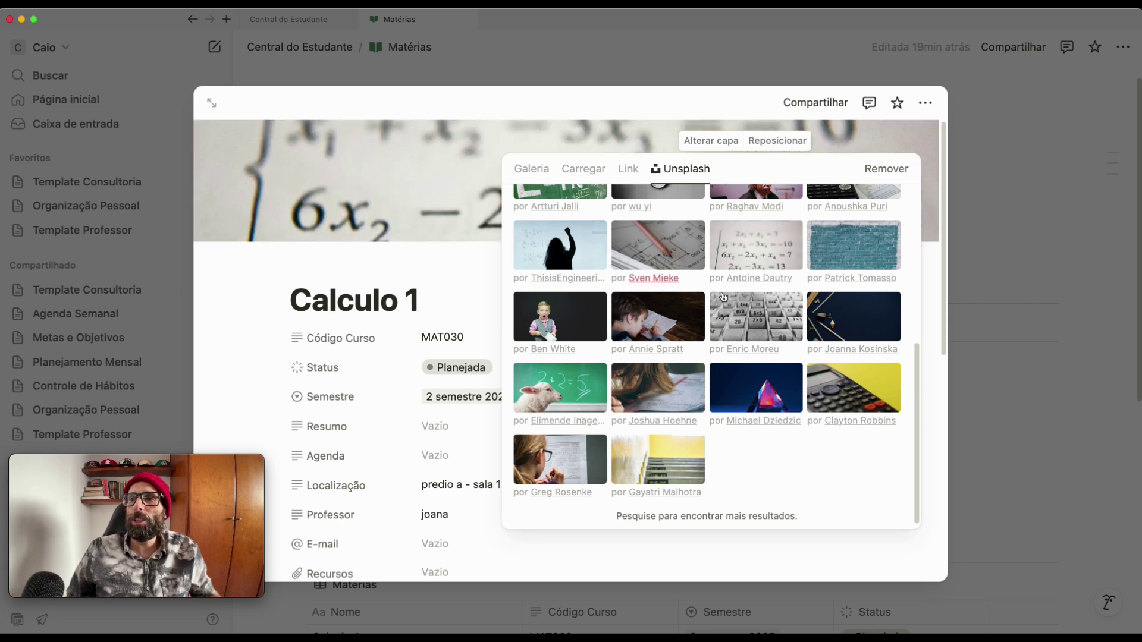
pyautogui.click(575, 396)
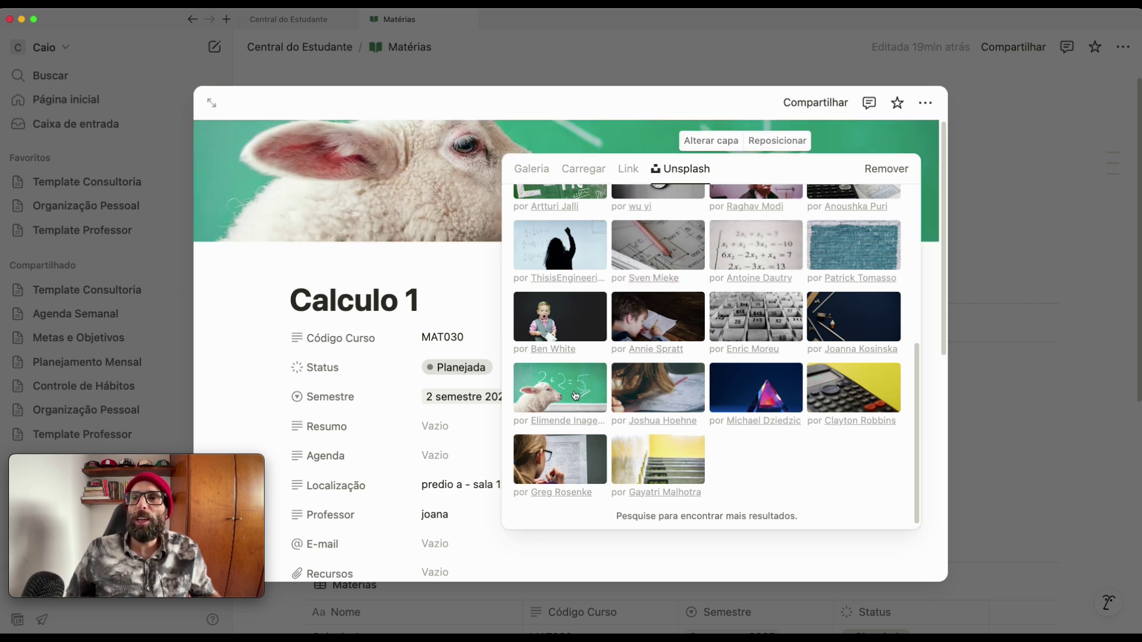
pyautogui.click(933, 299)
pyautogui.click(1020, 305)
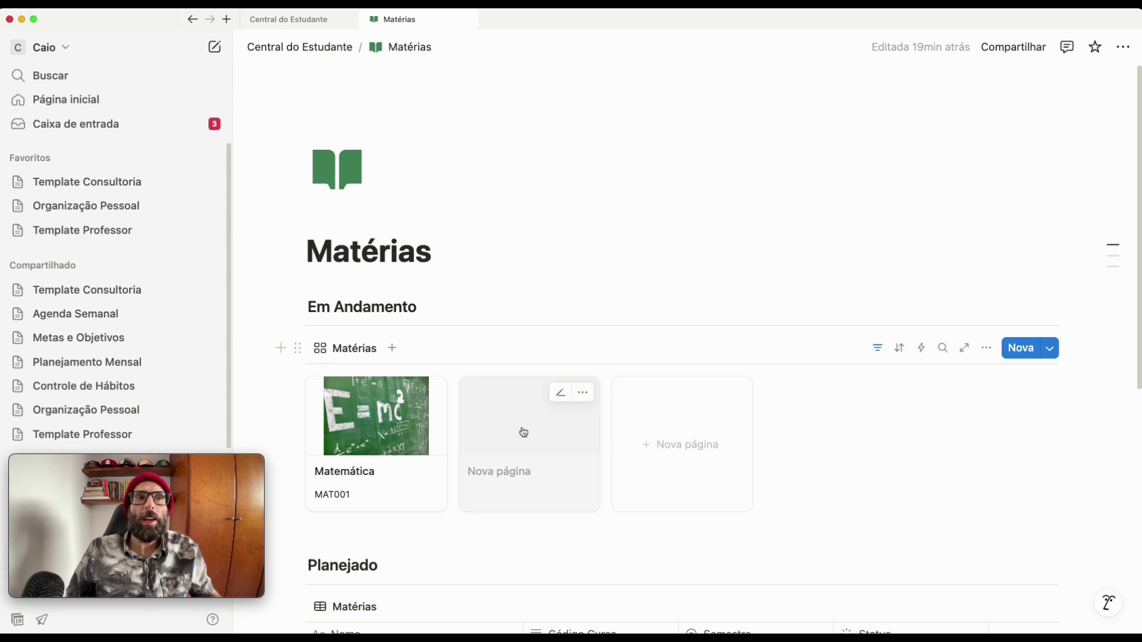
# - Delete the empty untitled Em Andamento card and open Calculo 1 from the Planejado table
pyautogui.rightClick(523, 433)
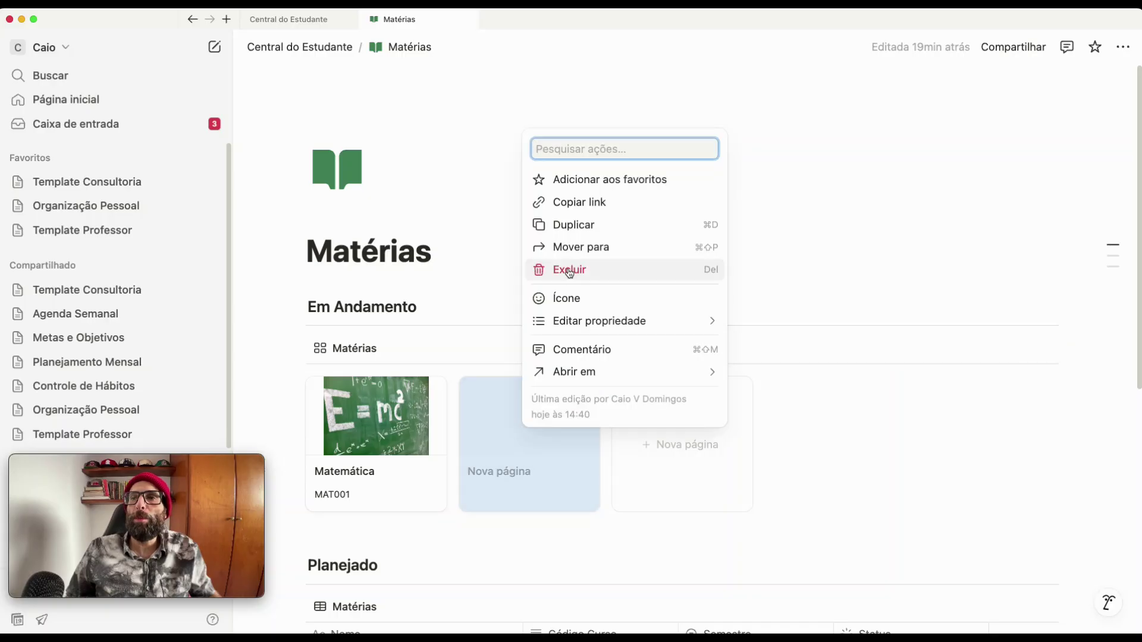
pyautogui.click(565, 273)
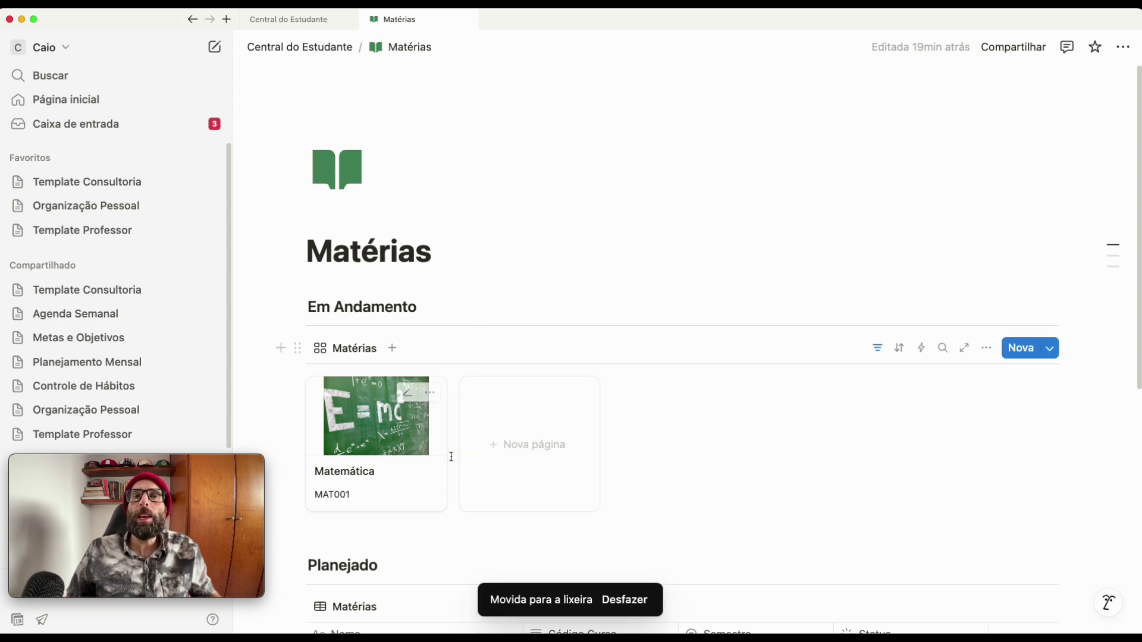
pyautogui.scroll(-5, 619, 467)
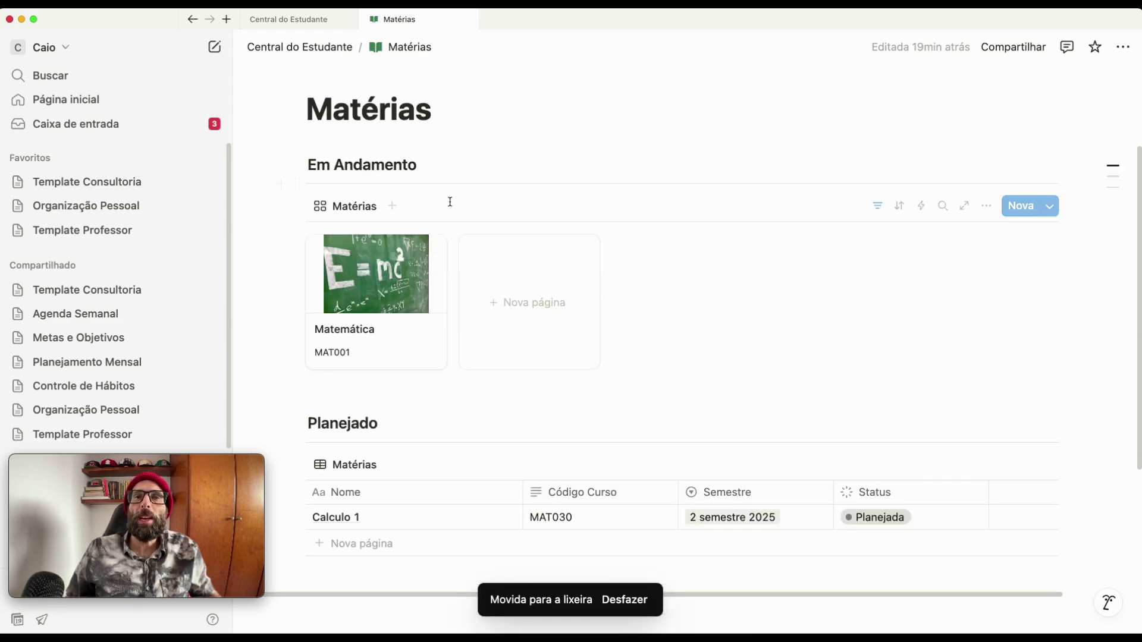
pyautogui.scroll(-6, 494, 321)
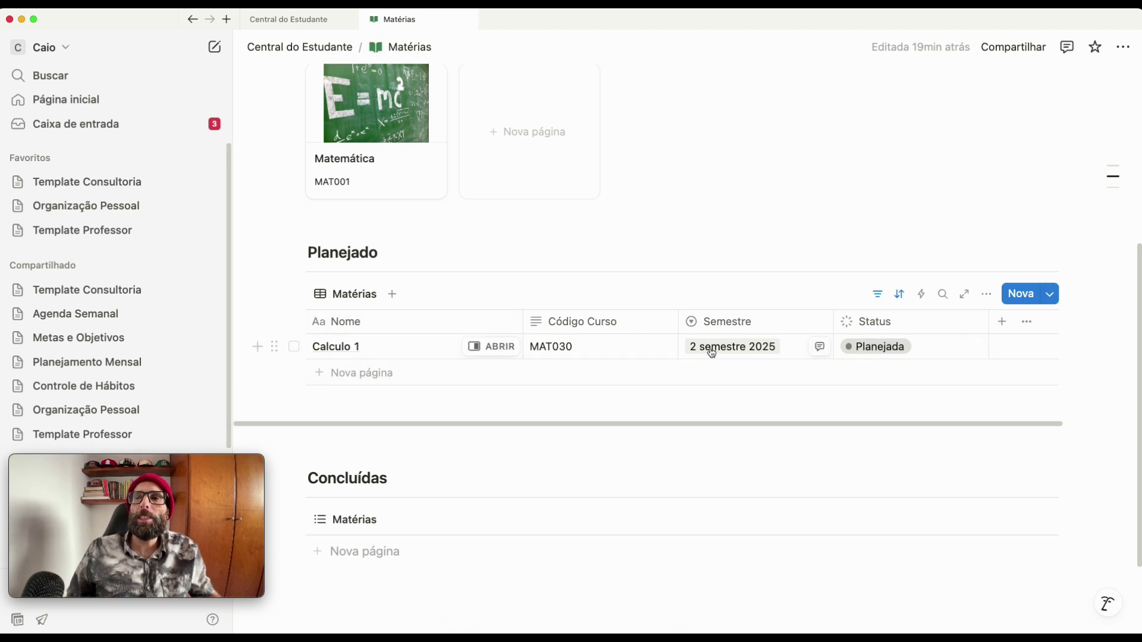
pyautogui.click(489, 347)
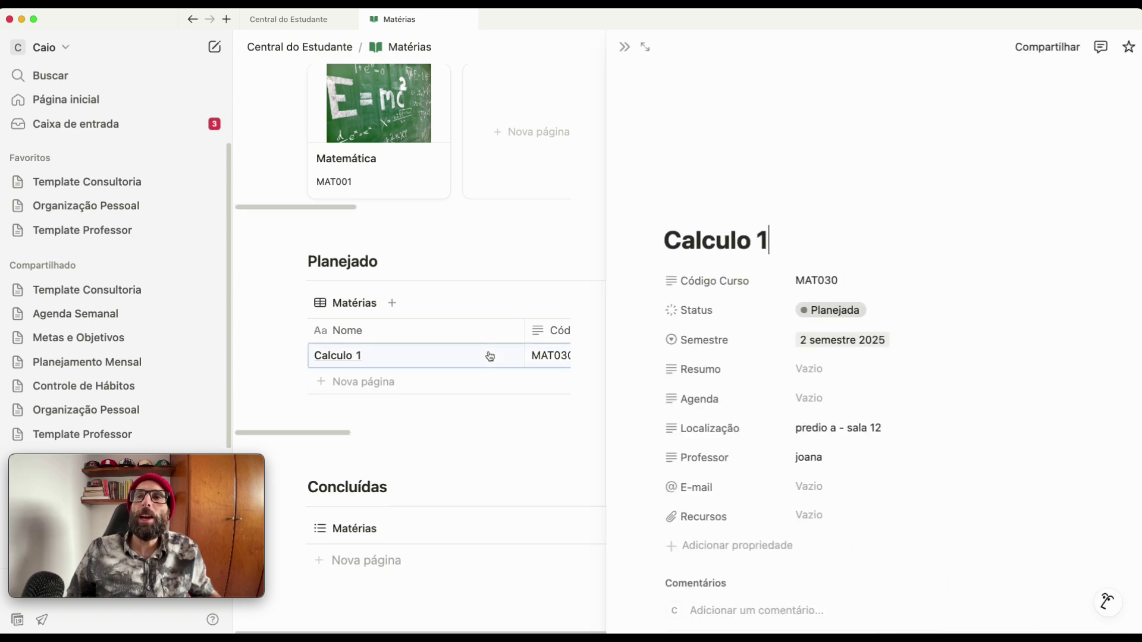
pyautogui.scroll(-5, 789, 408)
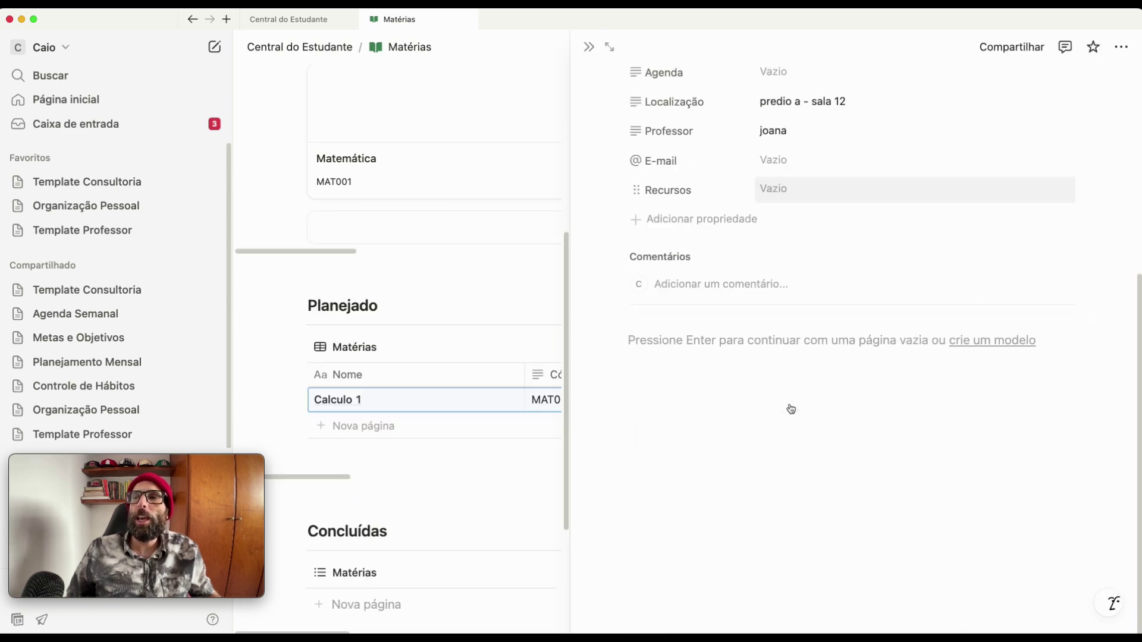
# - Close the Calculo 1 page and change its status to Em andamento
pyautogui.scroll(5, 790, 407)
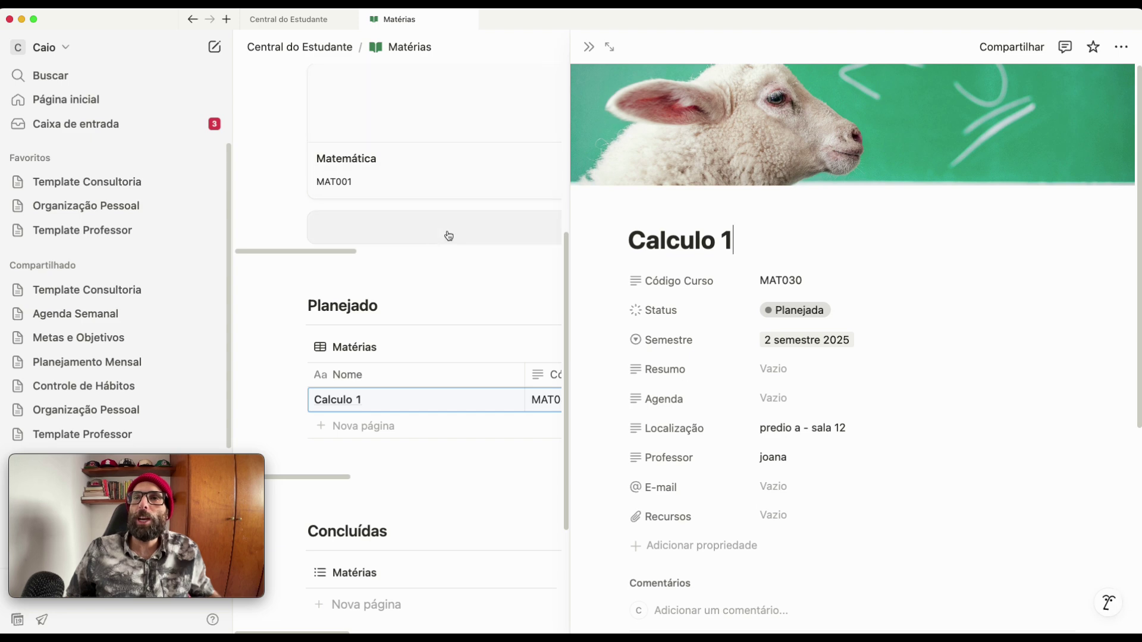
pyautogui.click(589, 47)
pyautogui.scroll(5, 652, 250)
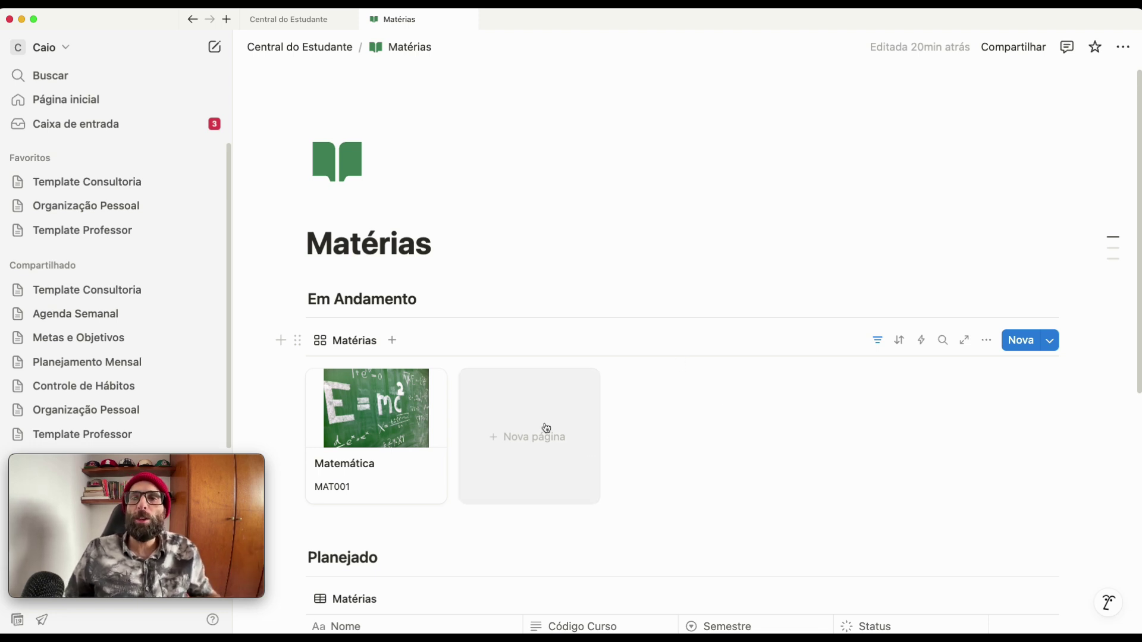
pyautogui.scroll(-6, 546, 430)
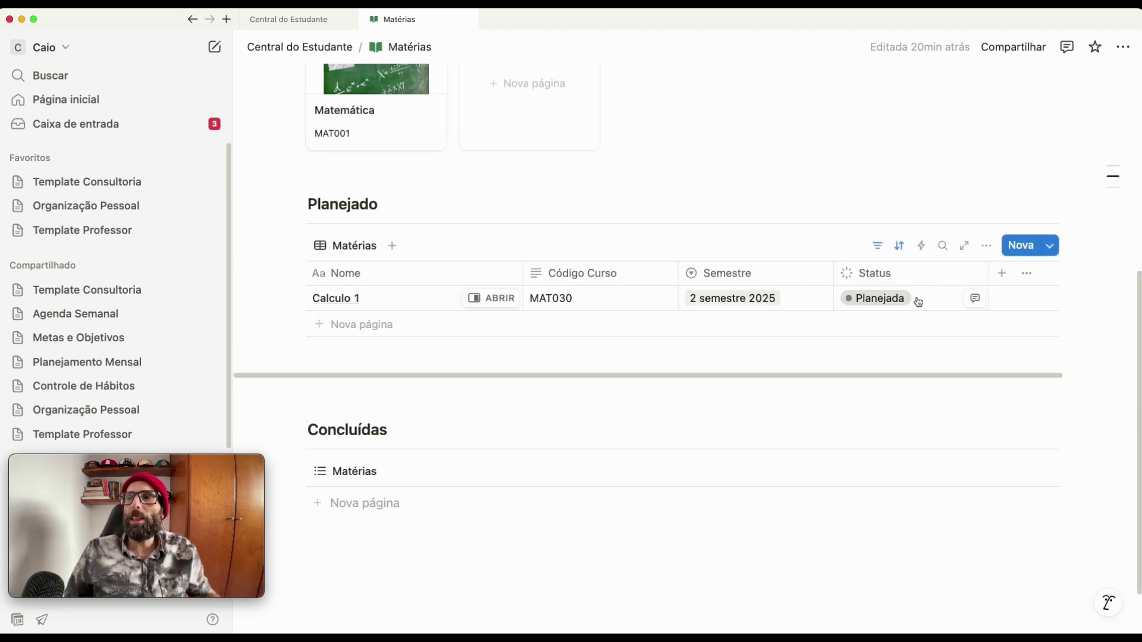
pyautogui.click(916, 299)
pyautogui.click(856, 406)
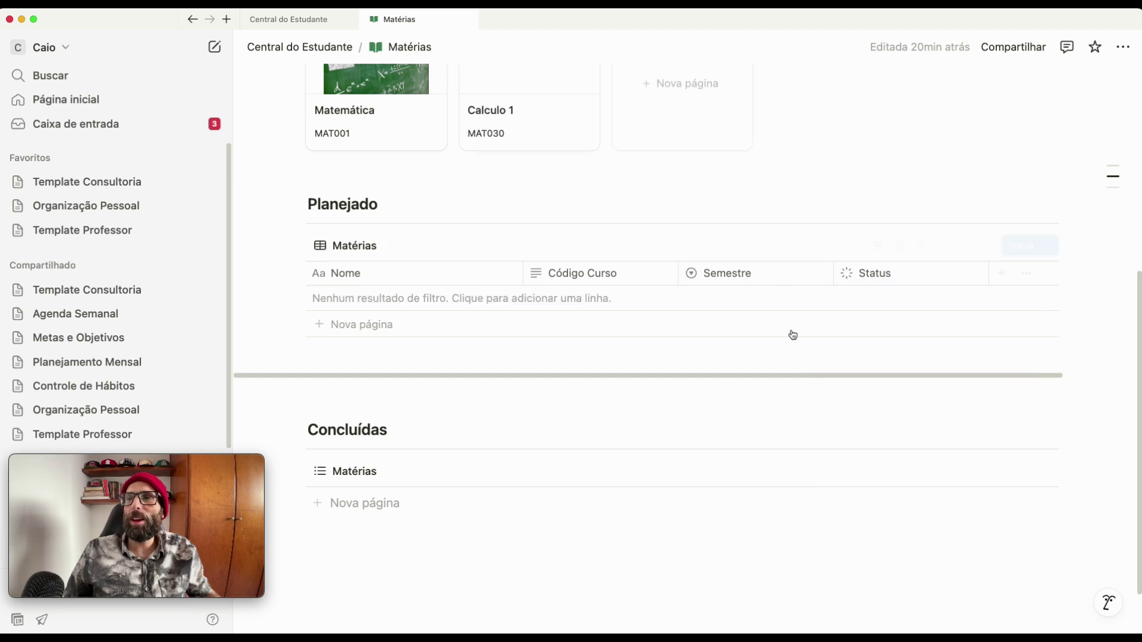
pyautogui.scroll(4, 718, 196)
pyautogui.scroll(2, 718, 197)
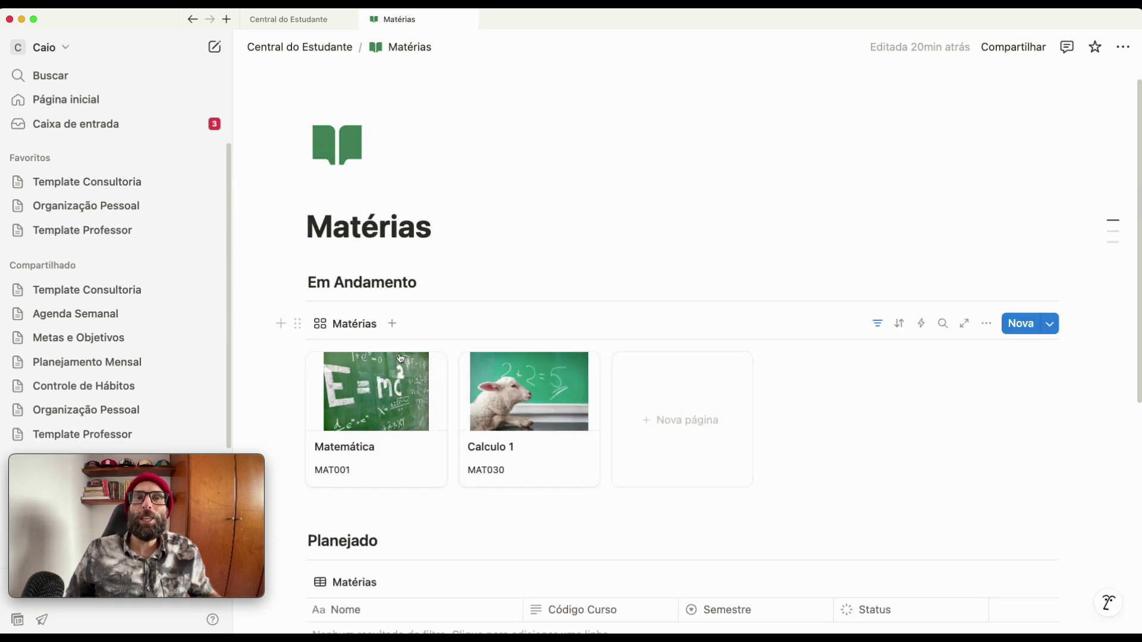
# - Open the Calculo 1 card, set its status back to Planejada, and close it
pyautogui.click(520, 426)
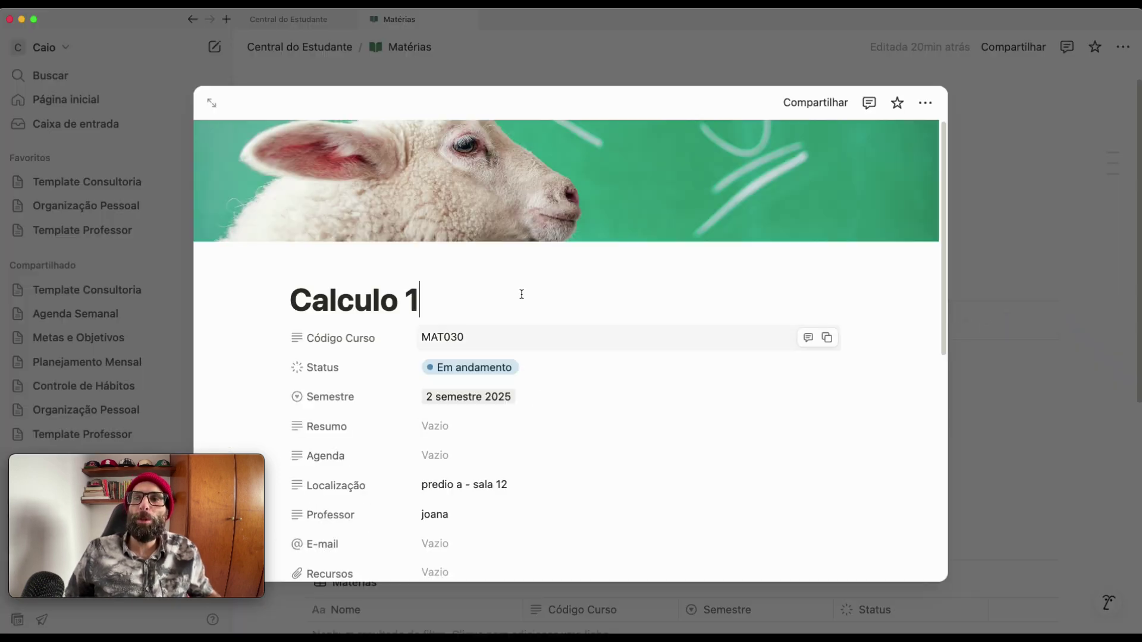
pyautogui.click(465, 367)
pyautogui.click(467, 416)
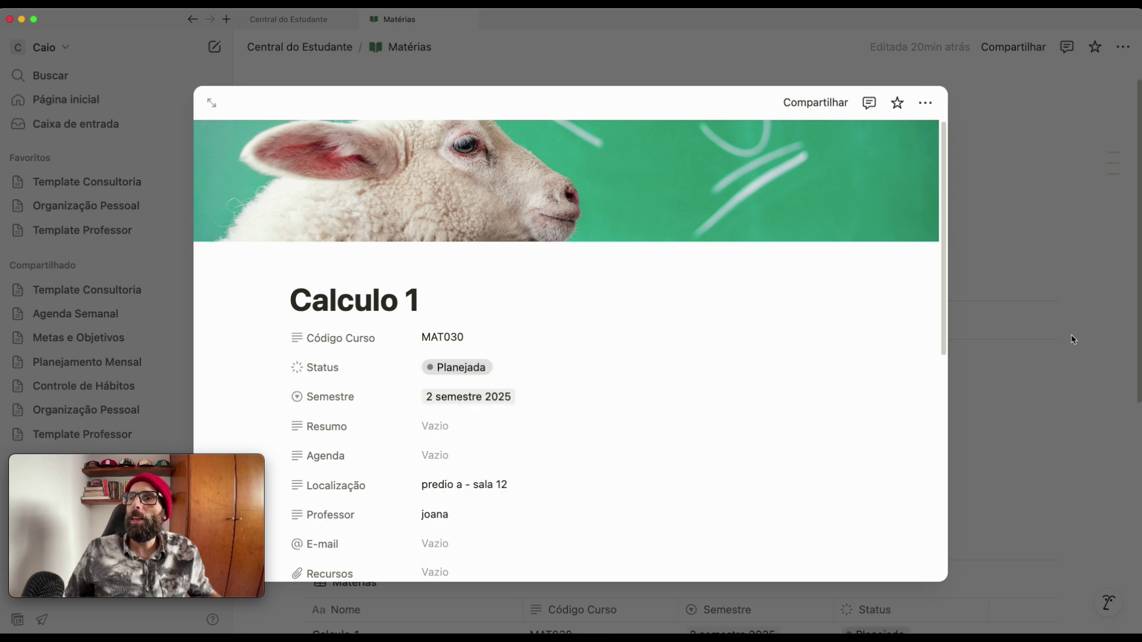
pyautogui.press('Escape')
pyautogui.scroll(-3, 938, 366)
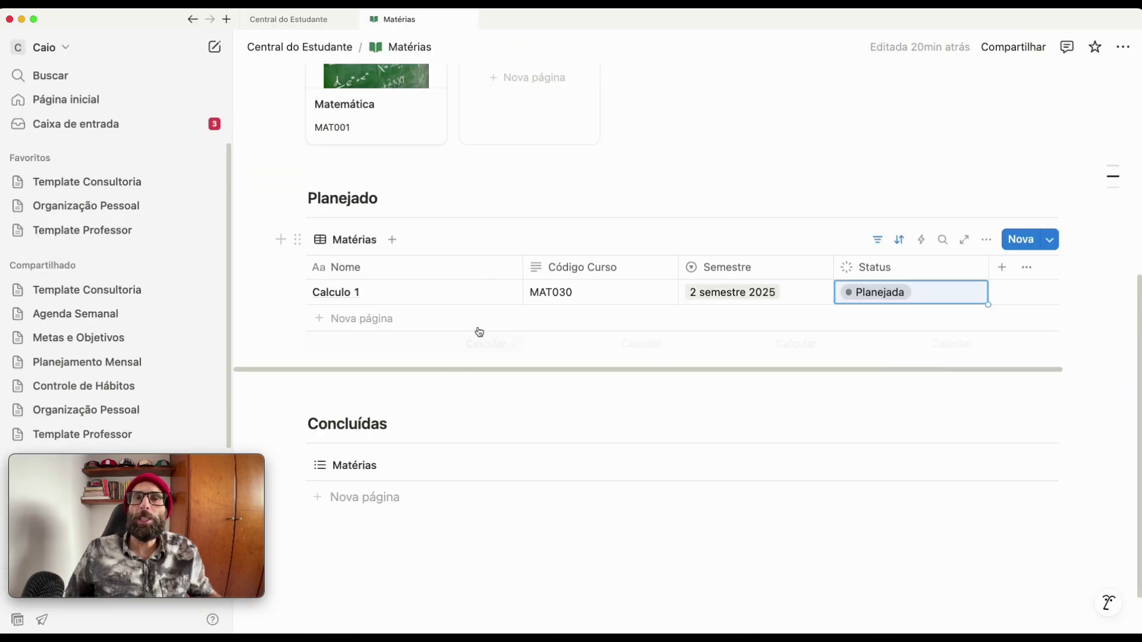
pyautogui.scroll(6, 634, 306)
pyautogui.scroll(-6, 581, 449)
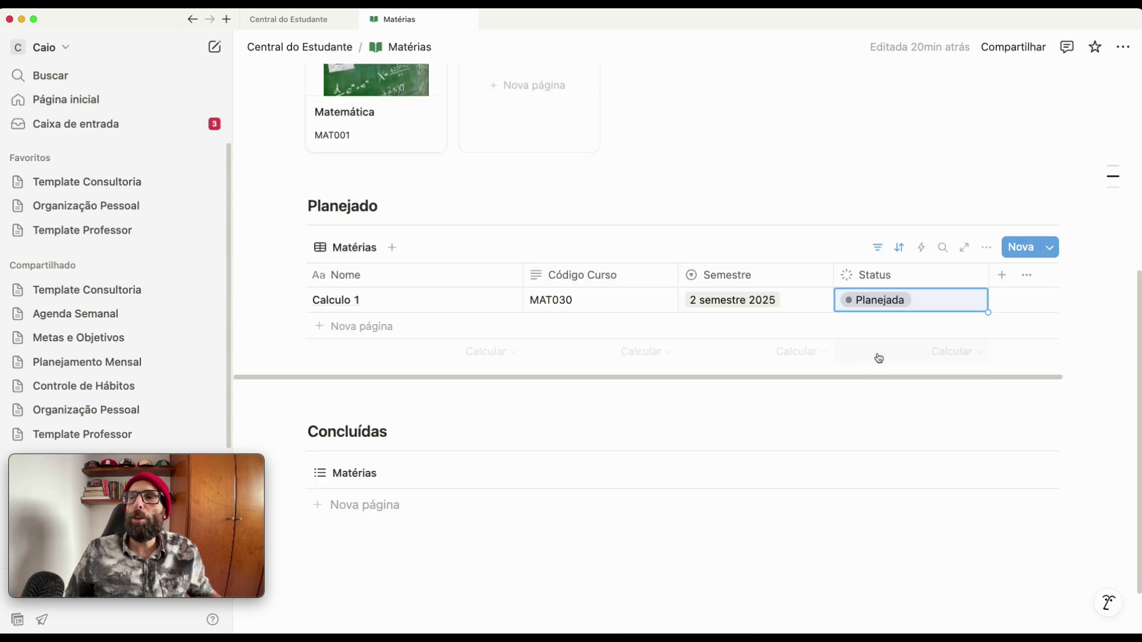
# - Change Calculo 1's status to Concluído in the Planejado table
pyautogui.click(888, 301)
pyautogui.click(880, 464)
pyautogui.scroll(2, 727, 372)
pyautogui.scroll(5, 726, 372)
pyautogui.scroll(-10, 675, 408)
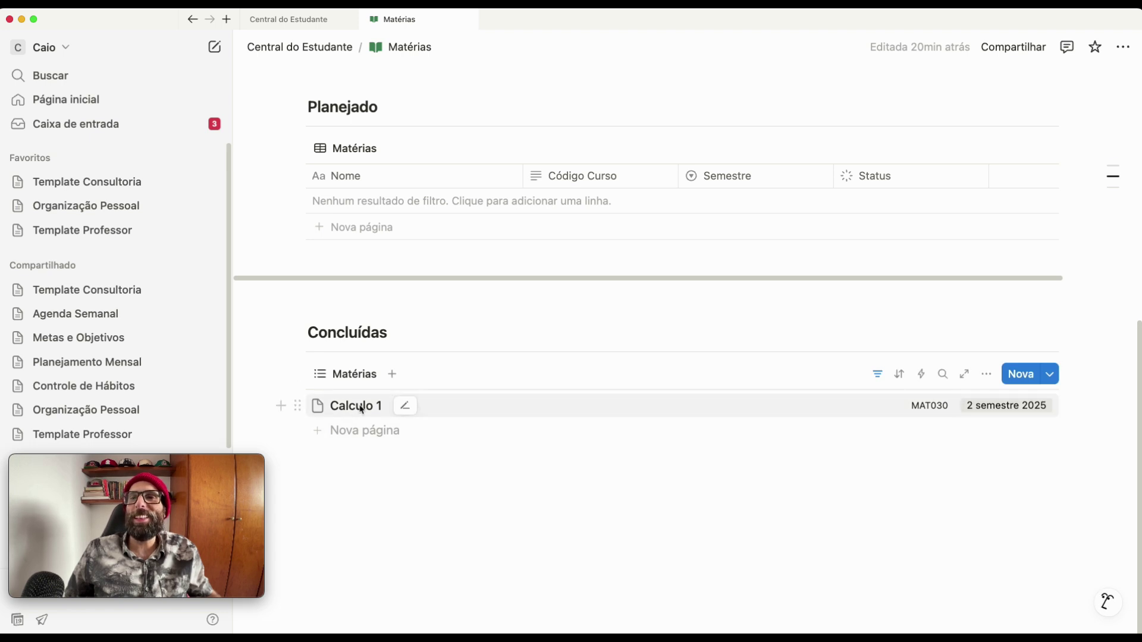
# - Open Calculo 1 in the side panel to confirm its status is Concluído, then close it
pyautogui.click(403, 408)
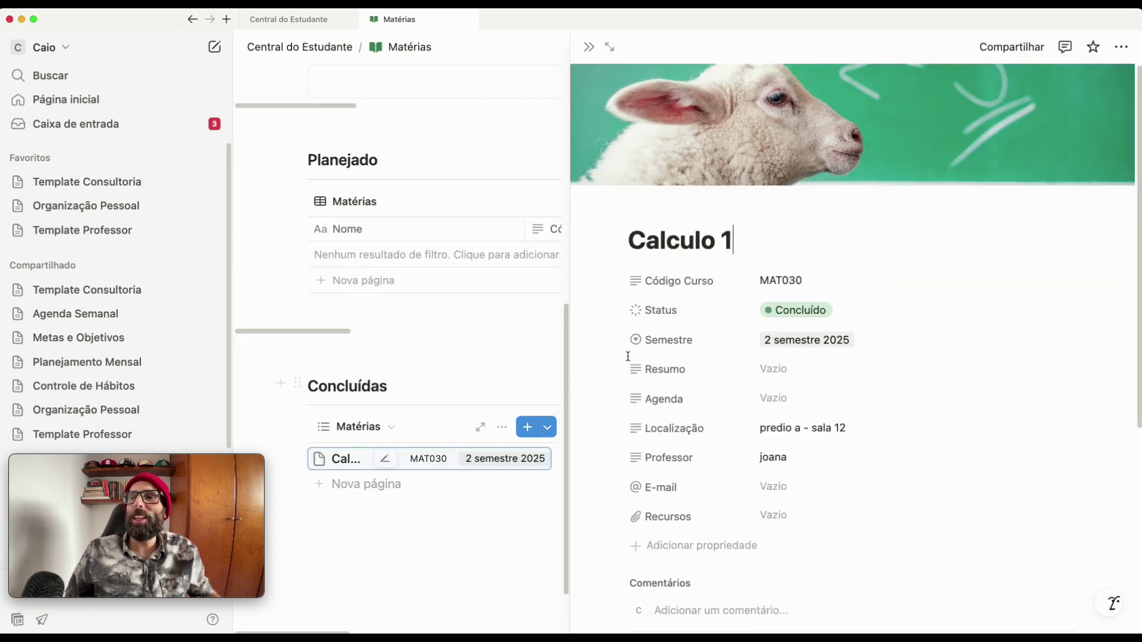
pyautogui.click(810, 311)
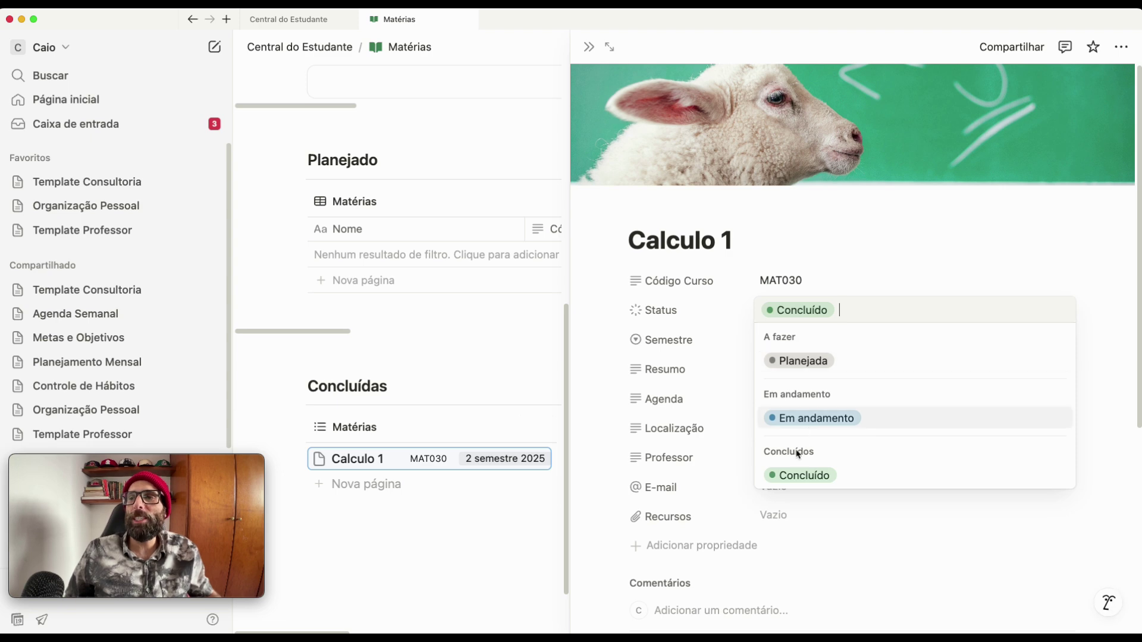
pyautogui.click(444, 571)
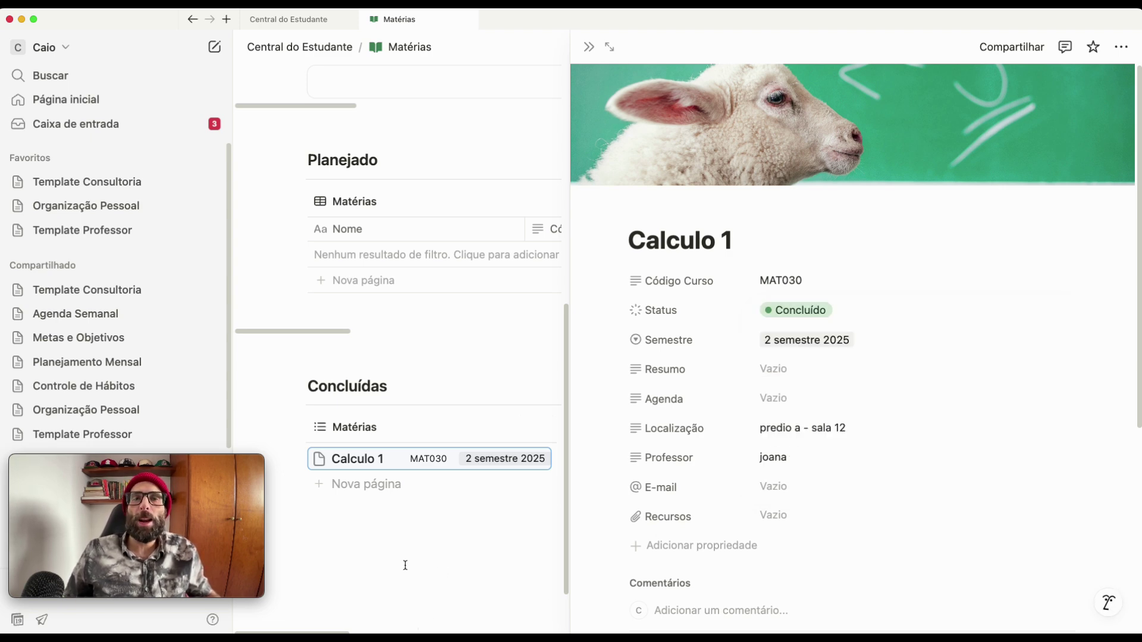
pyautogui.click(405, 565)
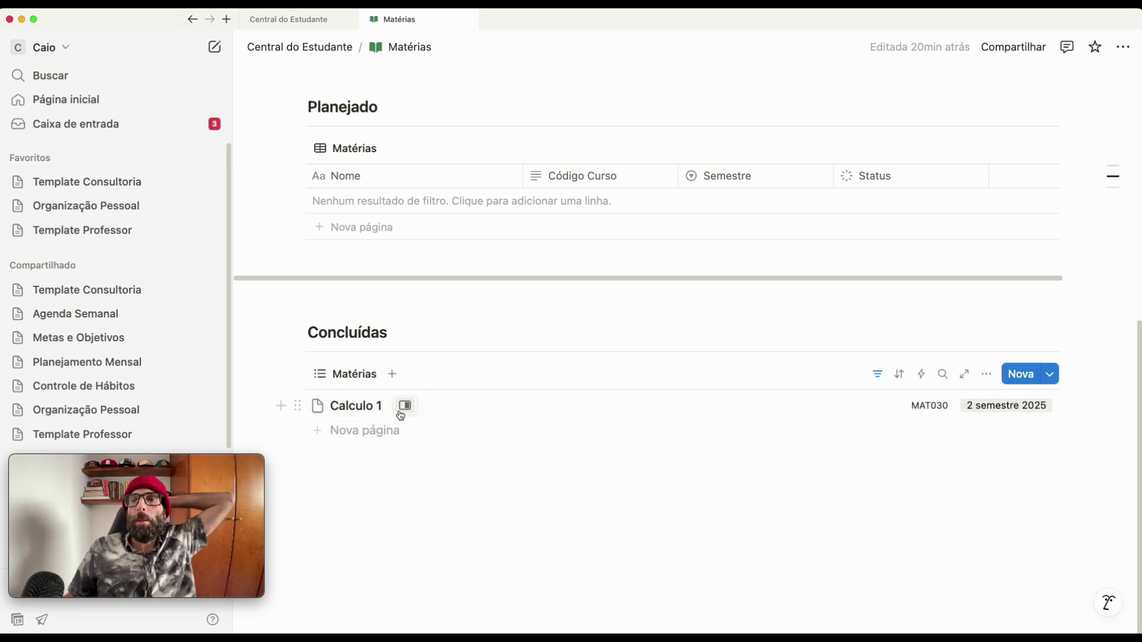
pyautogui.click(405, 406)
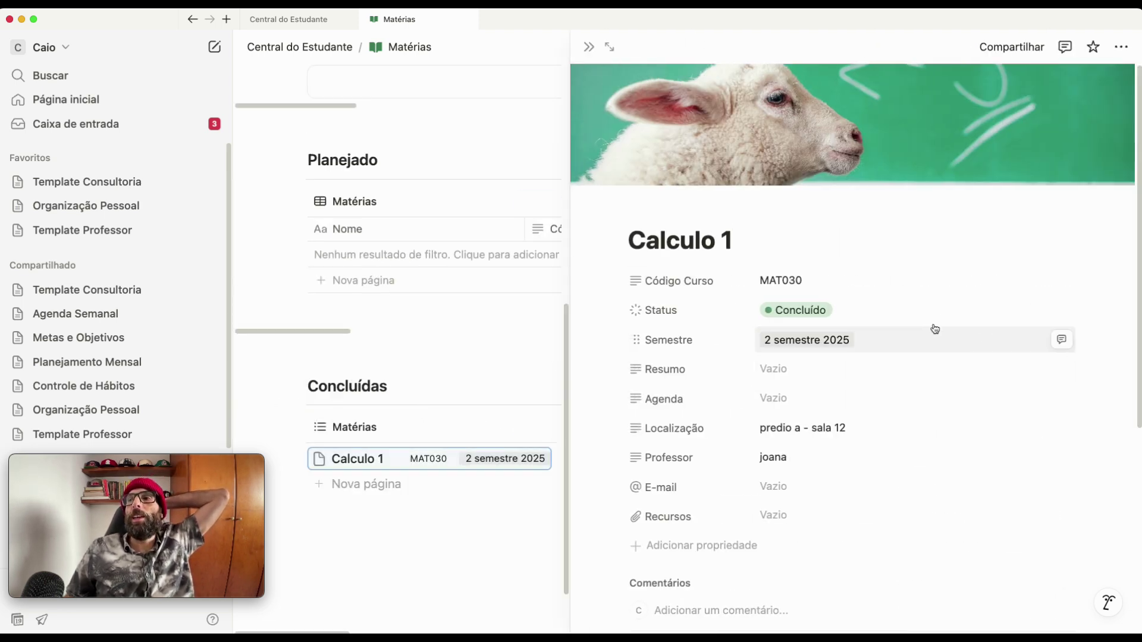
pyautogui.click(843, 311)
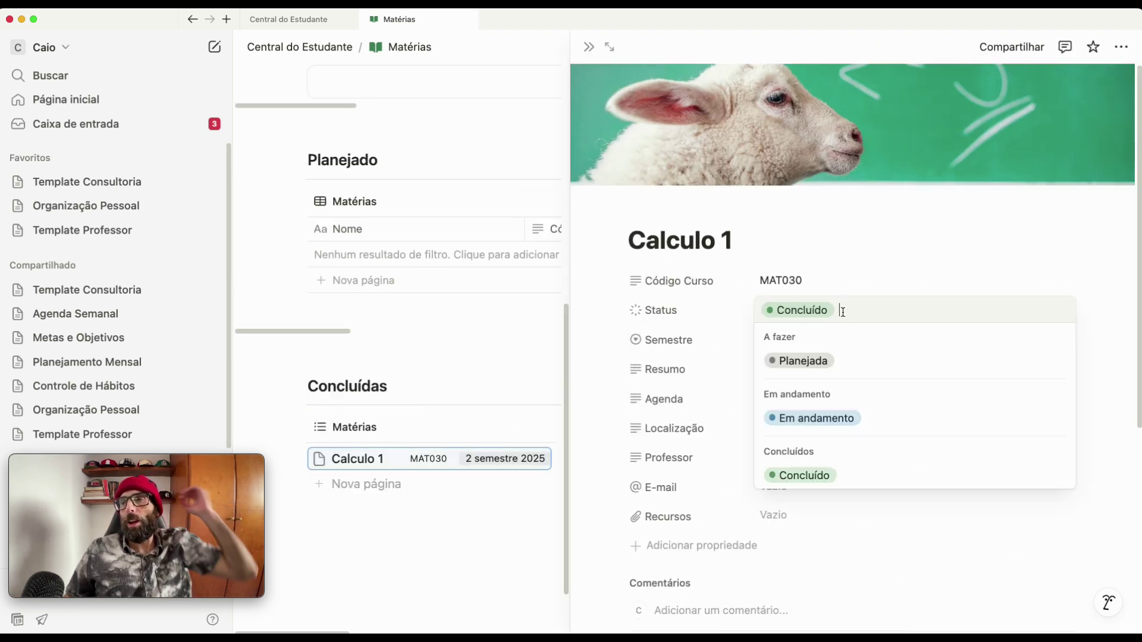
pyautogui.click(806, 477)
pyautogui.click(376, 559)
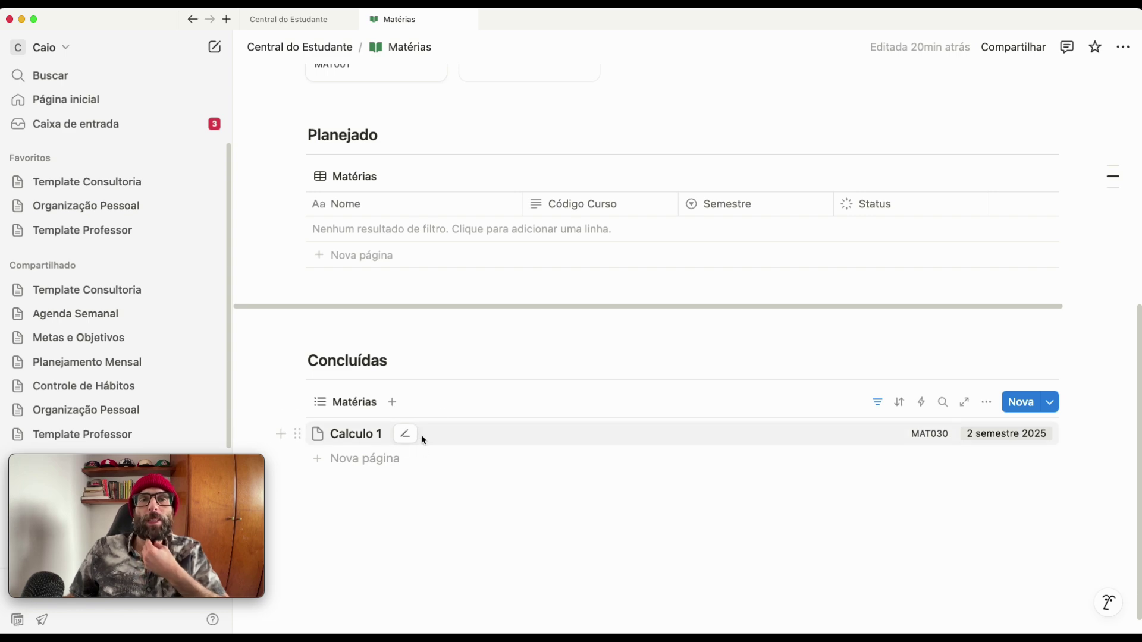
# - Change Calculo 1's status from Concluído to Em andamento and close its page
pyautogui.scroll(5, 488, 443)
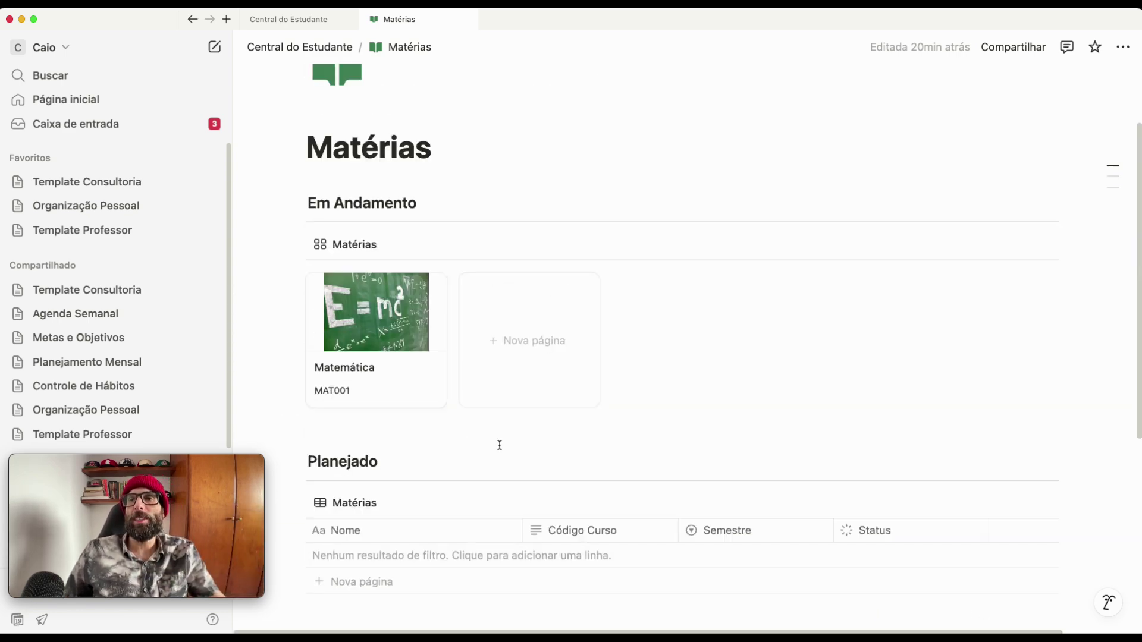
pyautogui.scroll(-5, 547, 461)
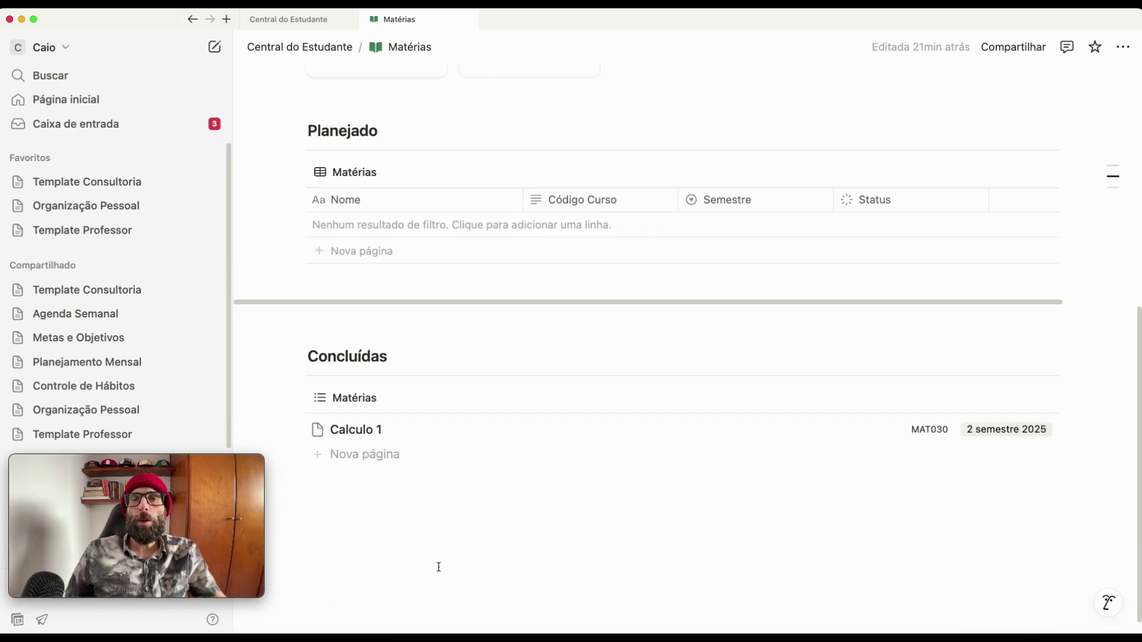
pyautogui.click(407, 430)
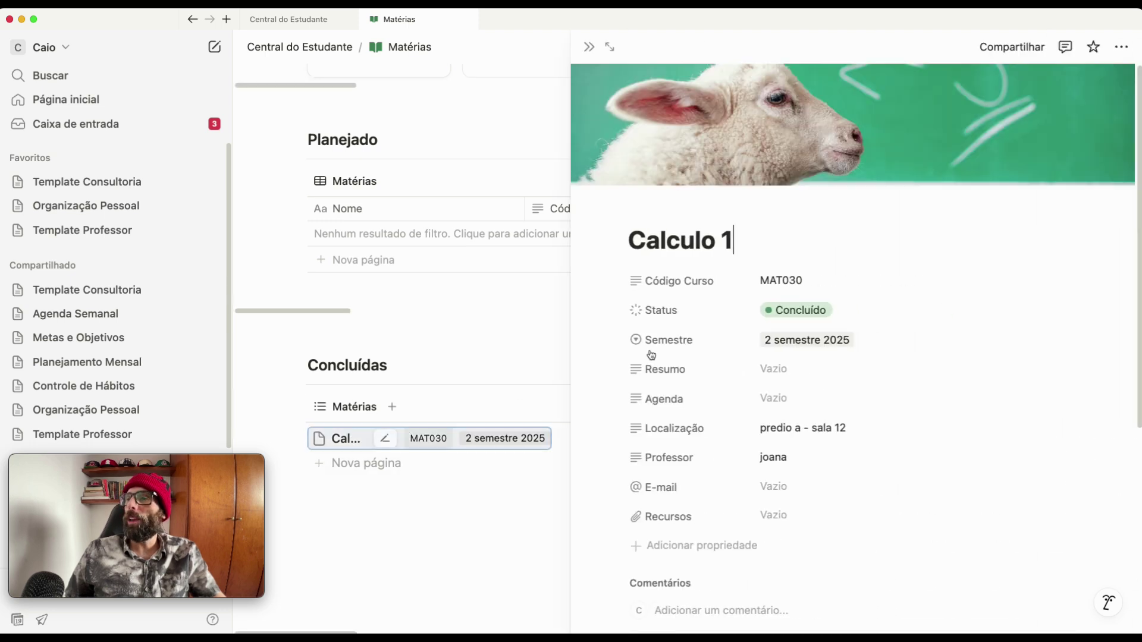
pyautogui.click(797, 310)
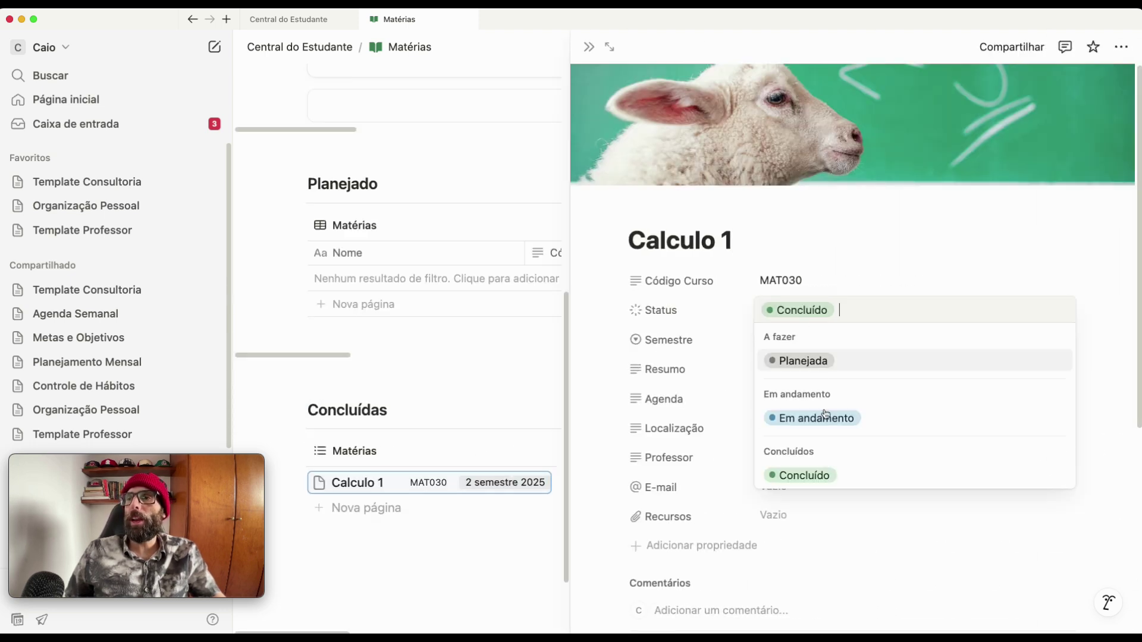
pyautogui.click(815, 415)
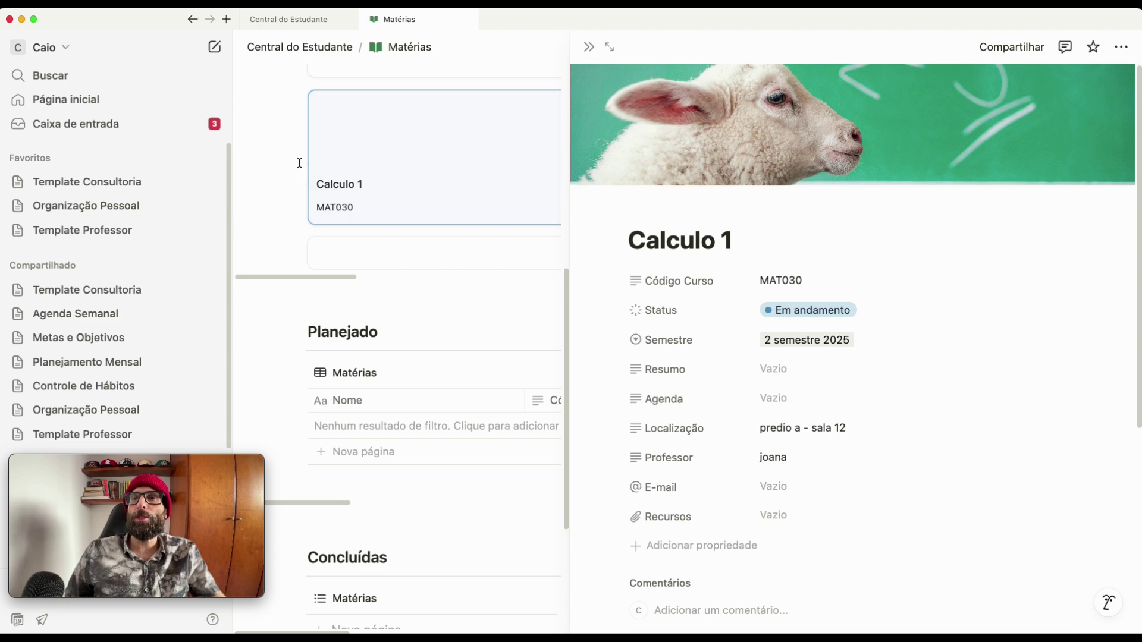
pyautogui.click(286, 148)
pyautogui.scroll(6, 693, 184)
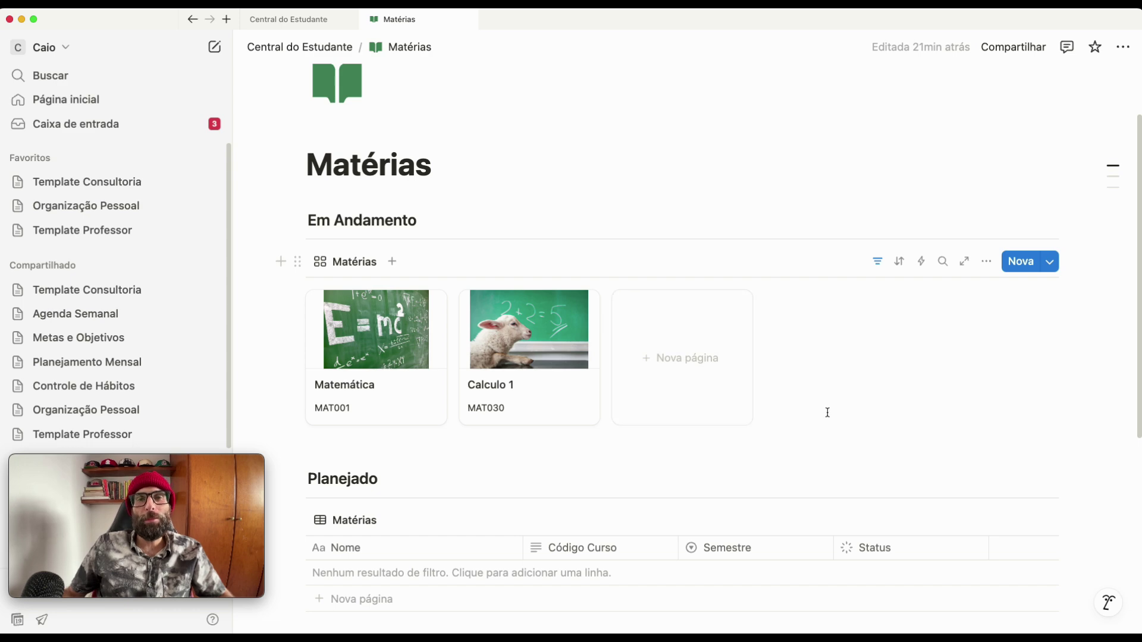
# - Add a new Em Andamento page titled 'Gestão do Tempo' with semester 1 semestre 2025
pyautogui.click(691, 349)
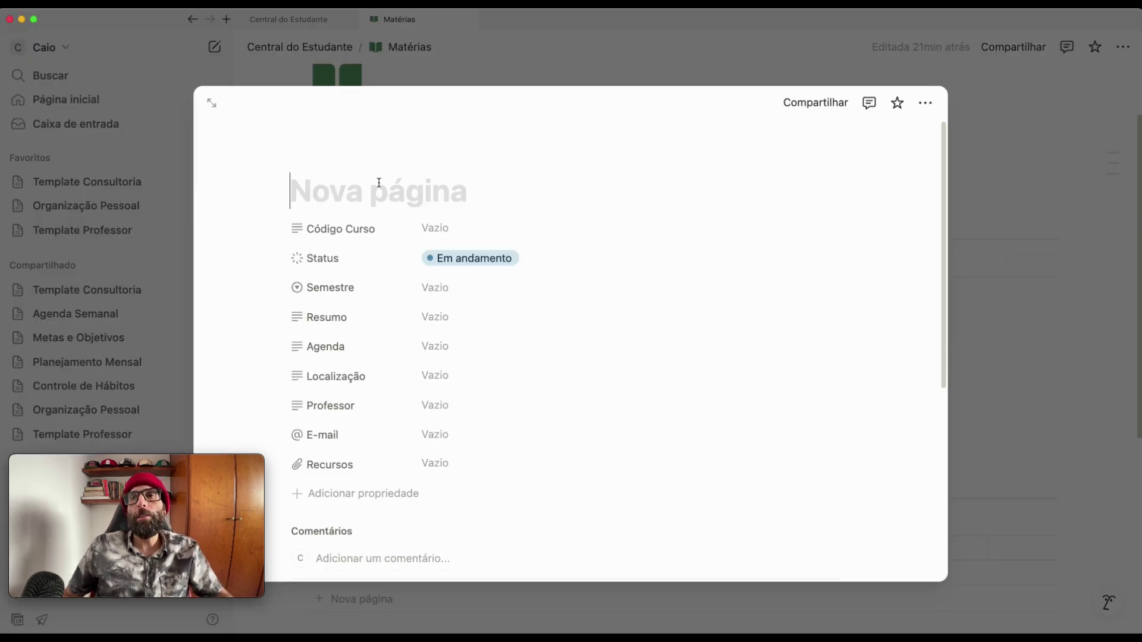
pyautogui.write('Ge')
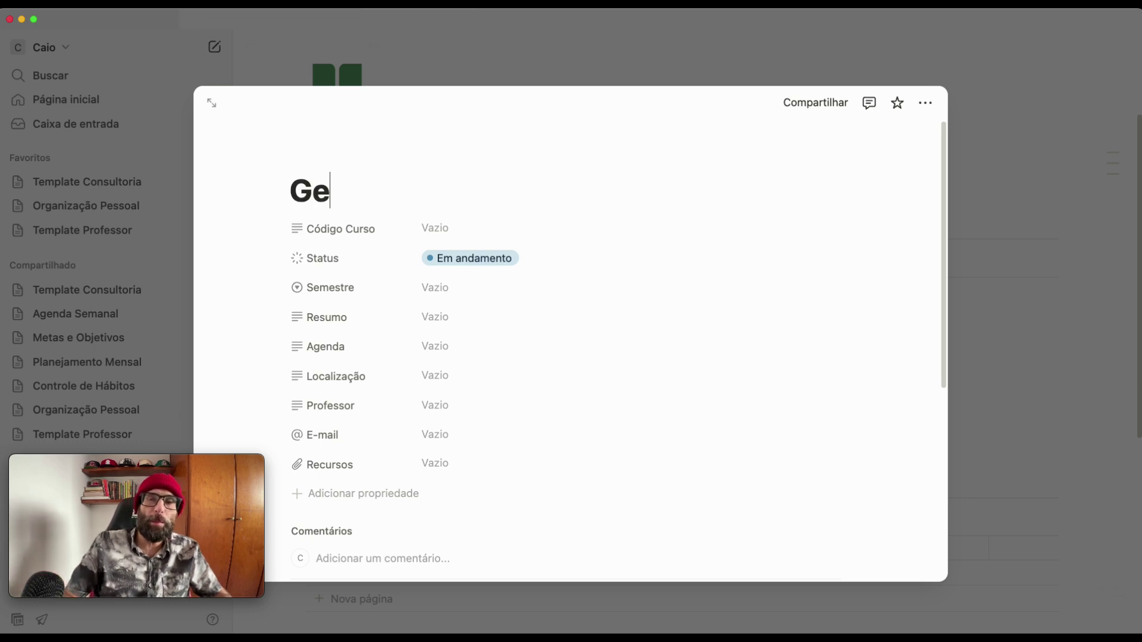
pyautogui.write('stão do')
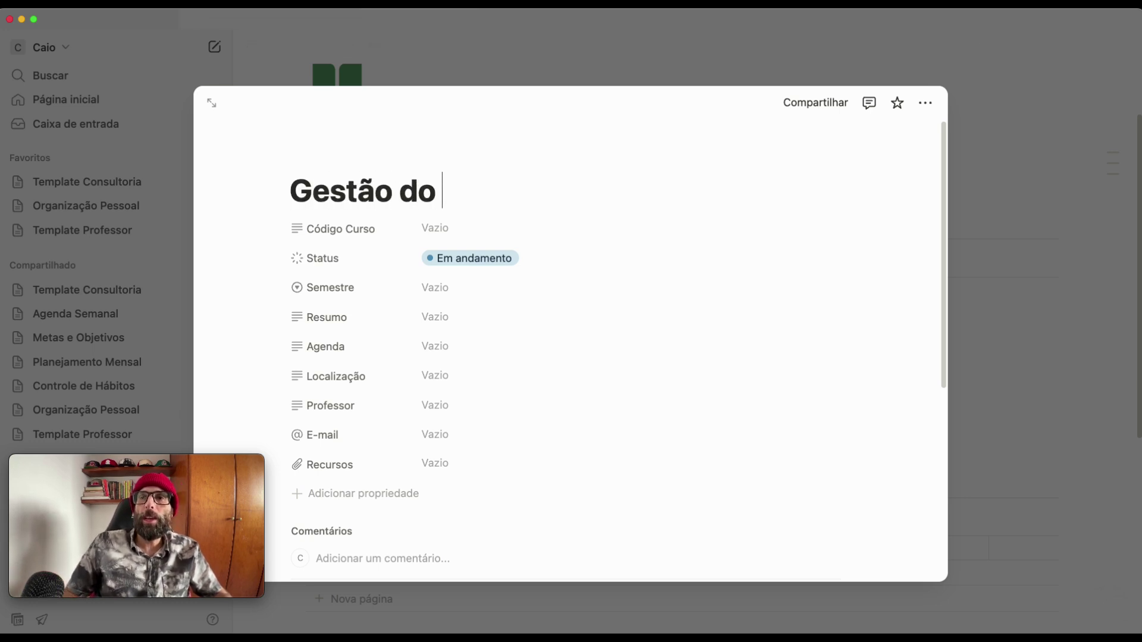
pyautogui.write(' Tempo')
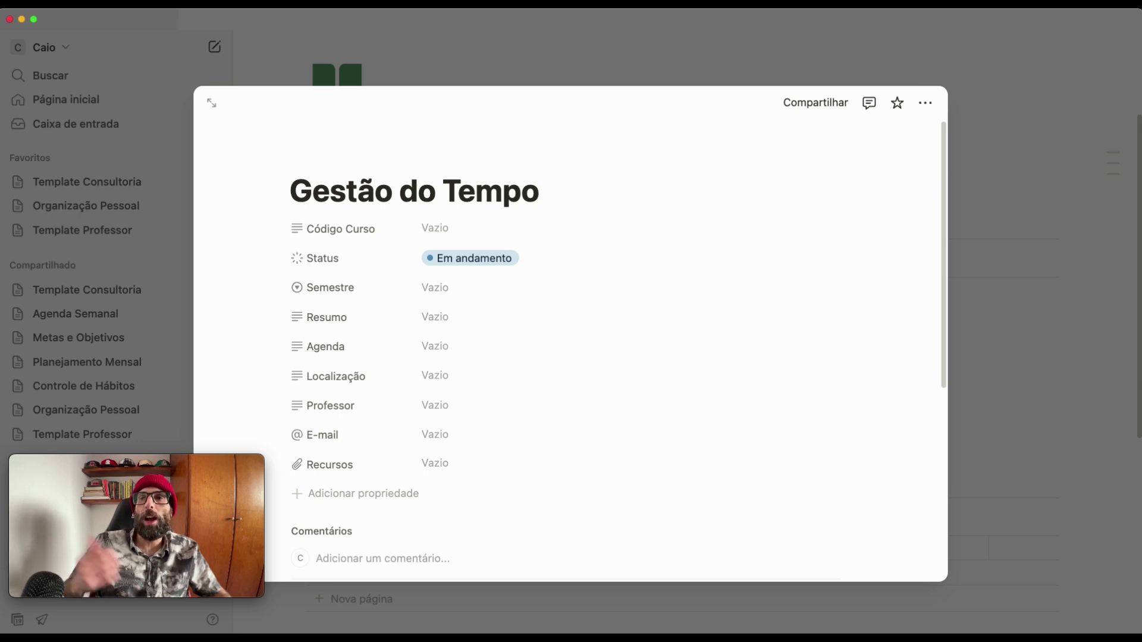
pyautogui.click(429, 300)
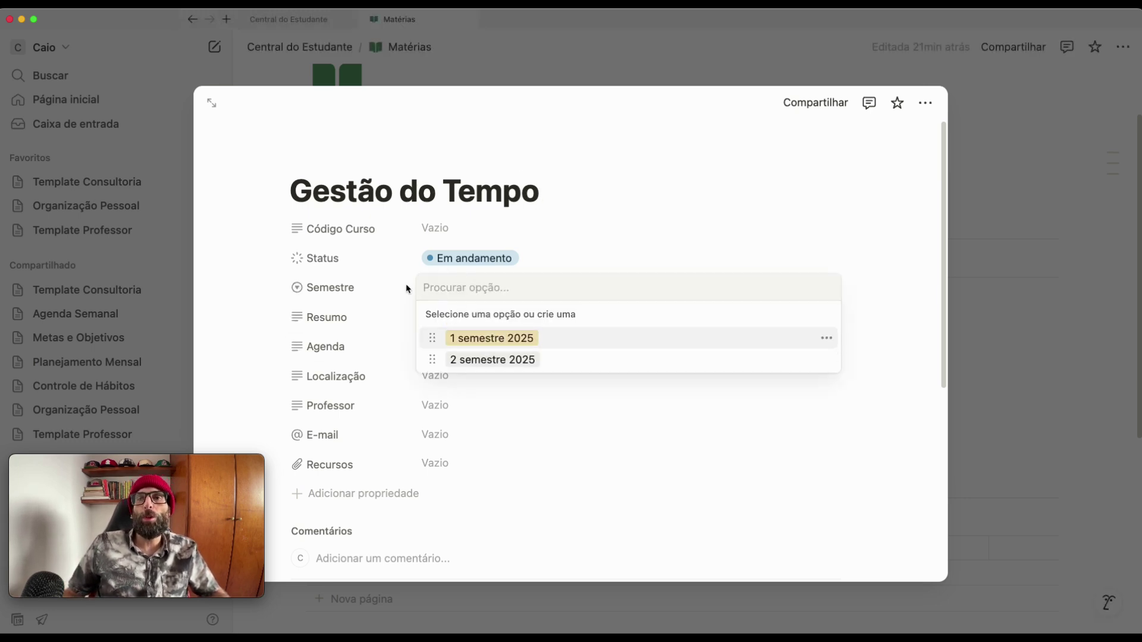
pyautogui.click(513, 338)
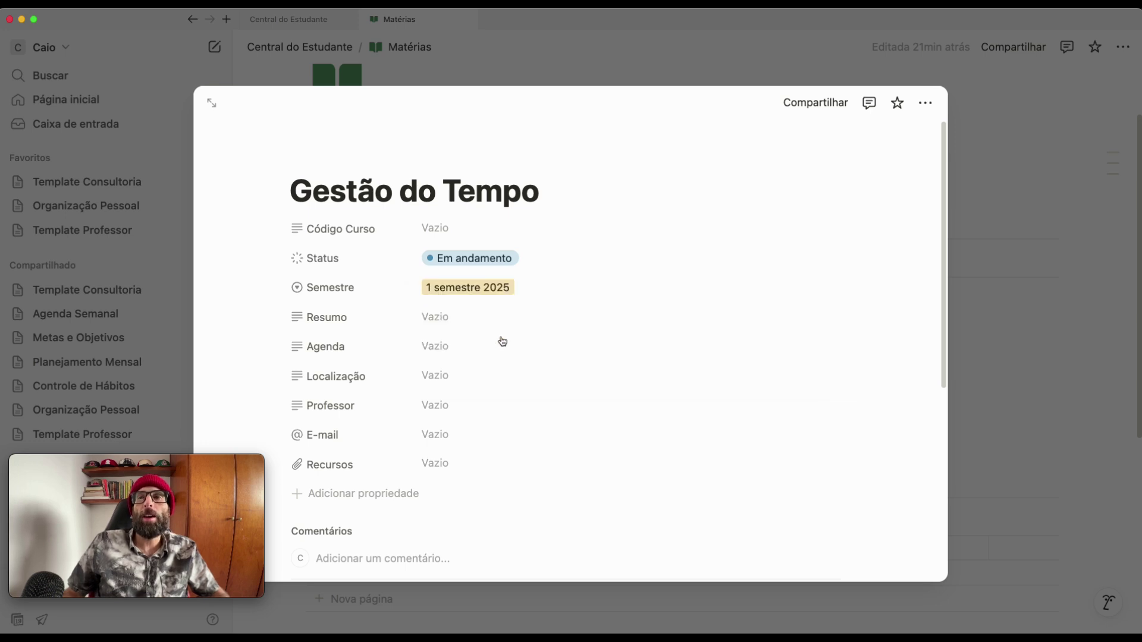
# - Leave the summary and Agenda fields empty
pyautogui.click(493, 315)
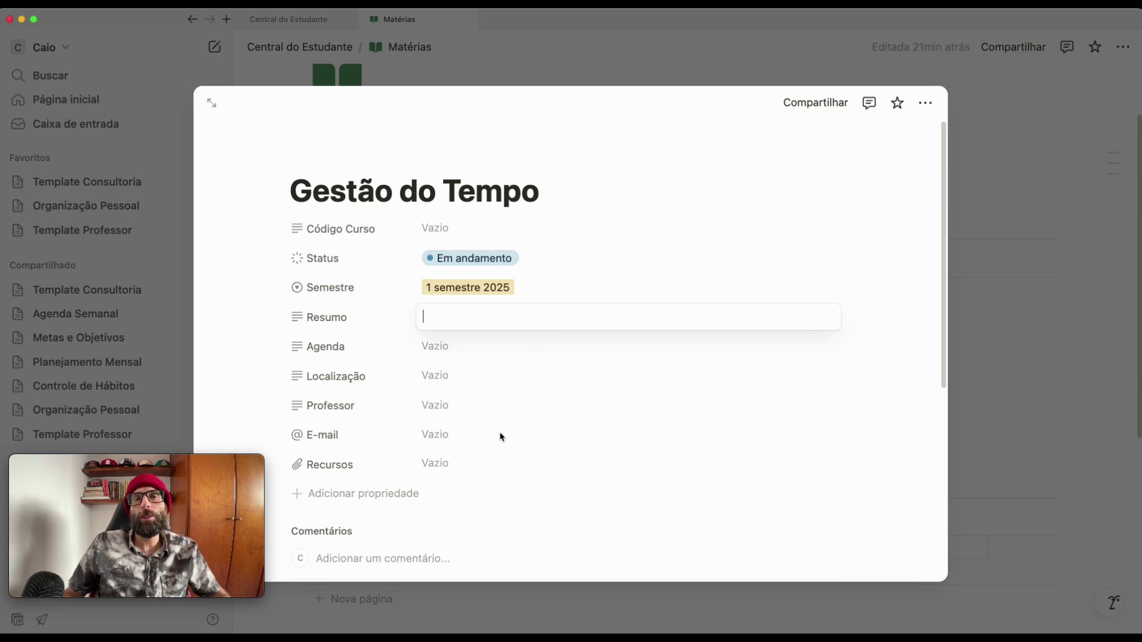
pyautogui.click(444, 353)
pyautogui.click(443, 349)
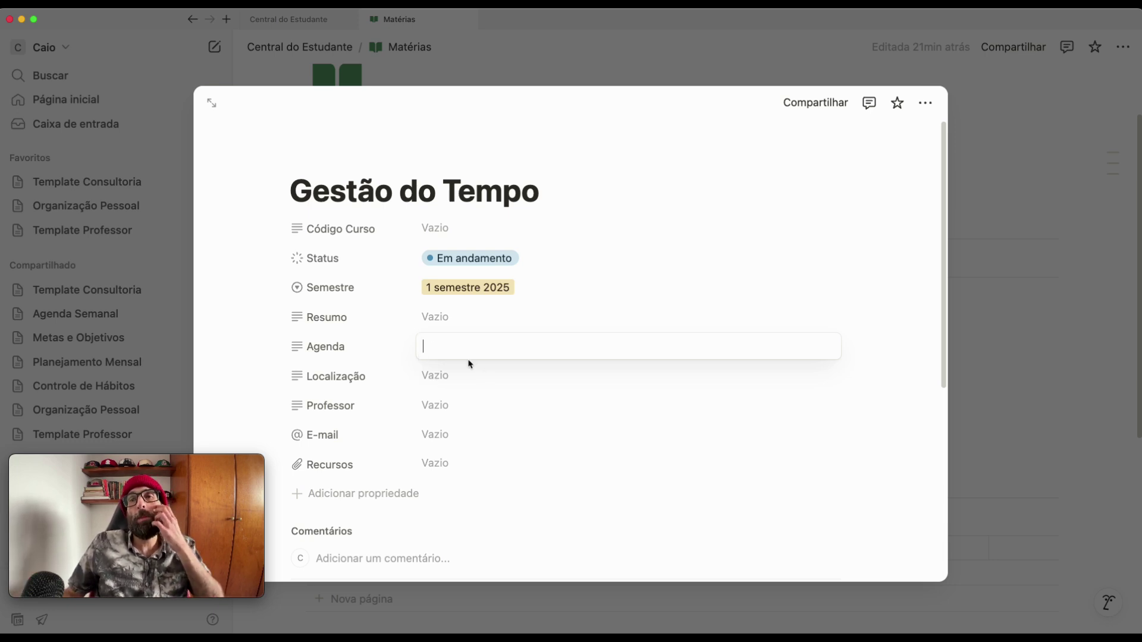
pyautogui.click(449, 383)
pyautogui.click(436, 347)
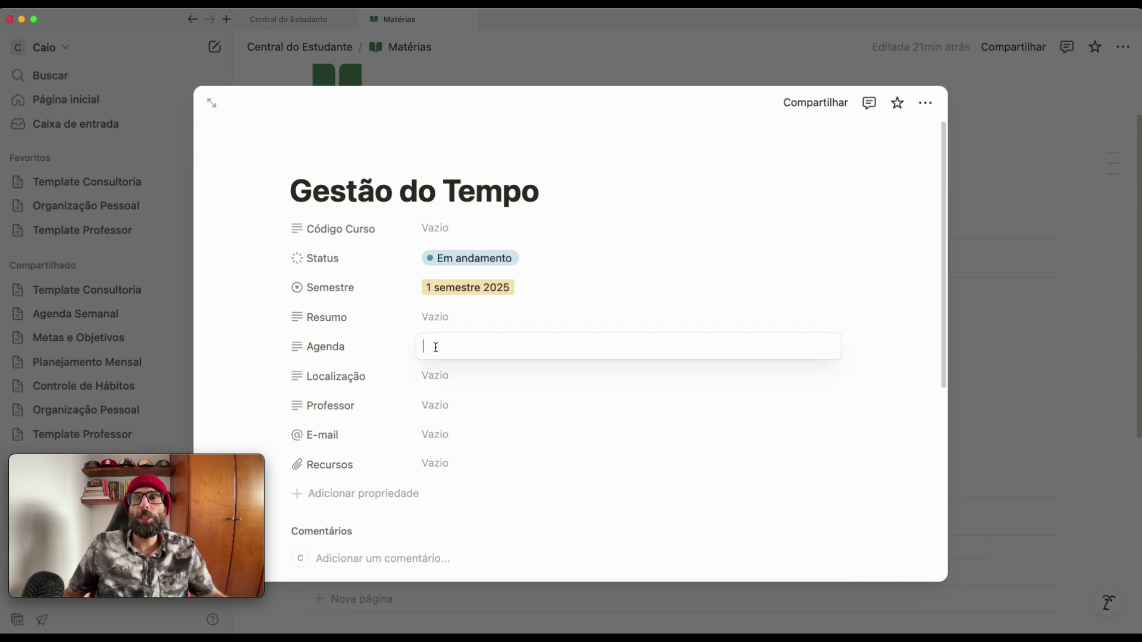
pyautogui.click(506, 329)
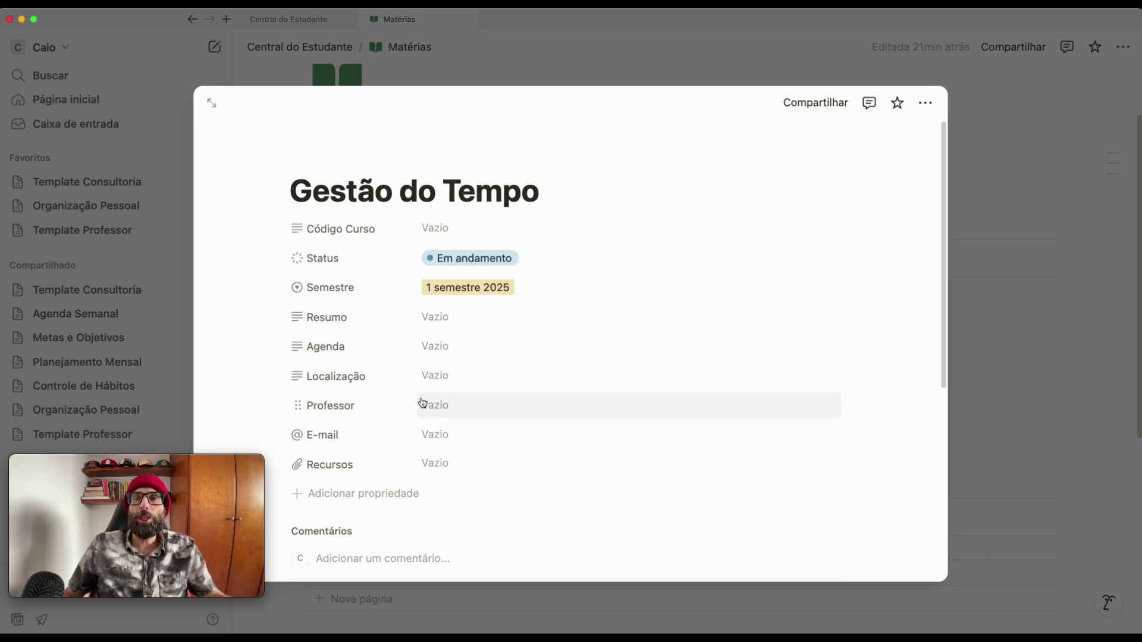
# - Enter the professor's name and e-mail, then start attaching a file under Recursos
pyautogui.click(457, 409)
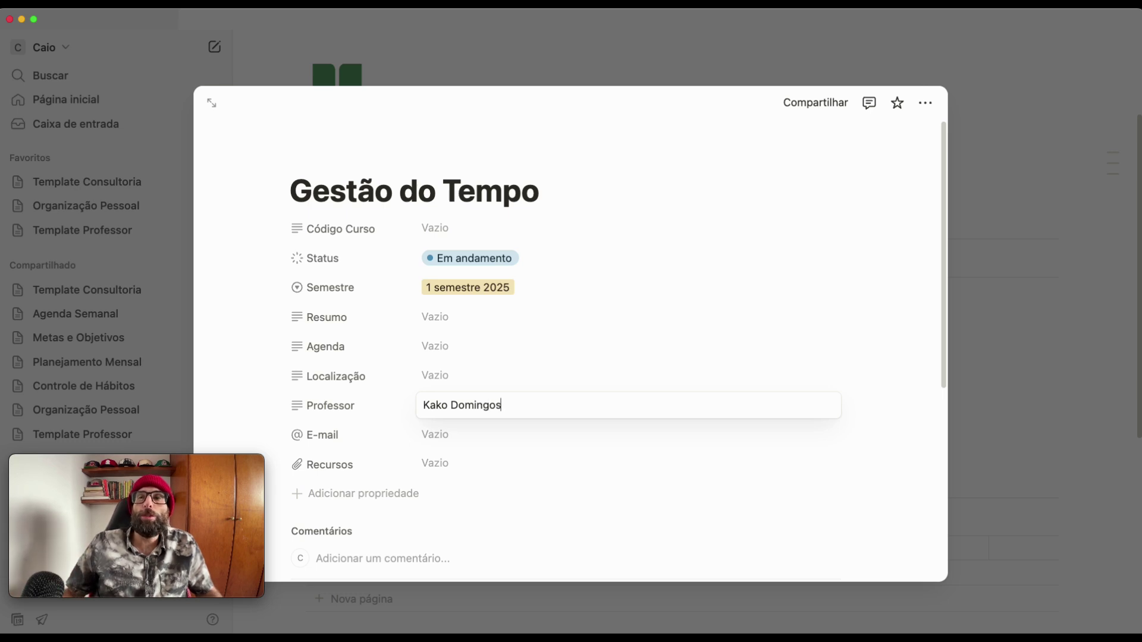
pyautogui.click(455, 445)
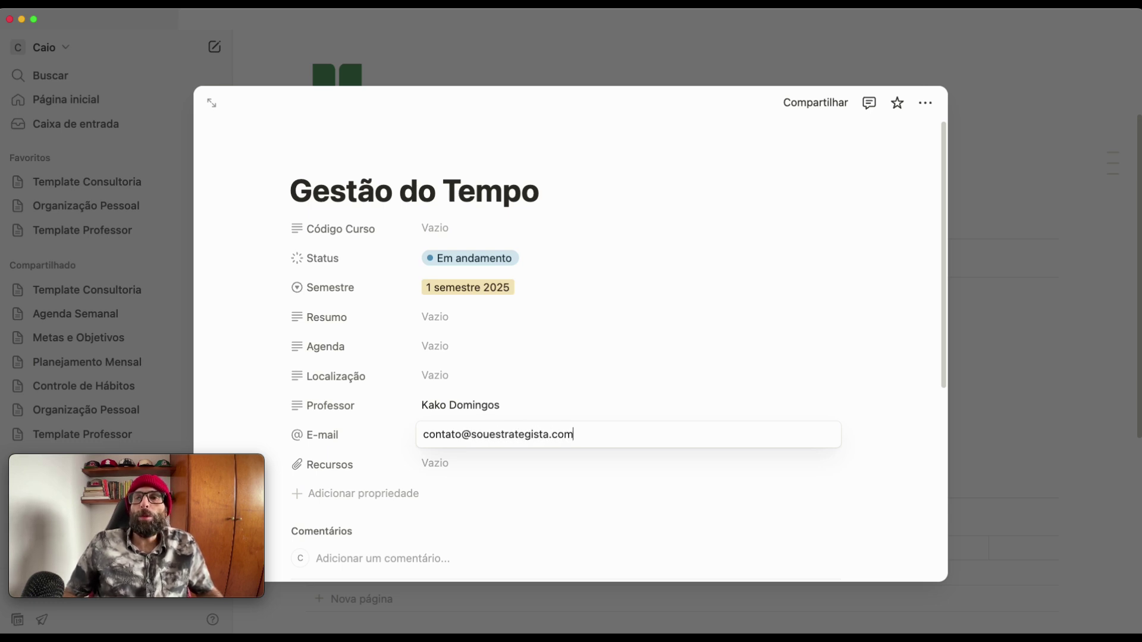
pyautogui.click(444, 467)
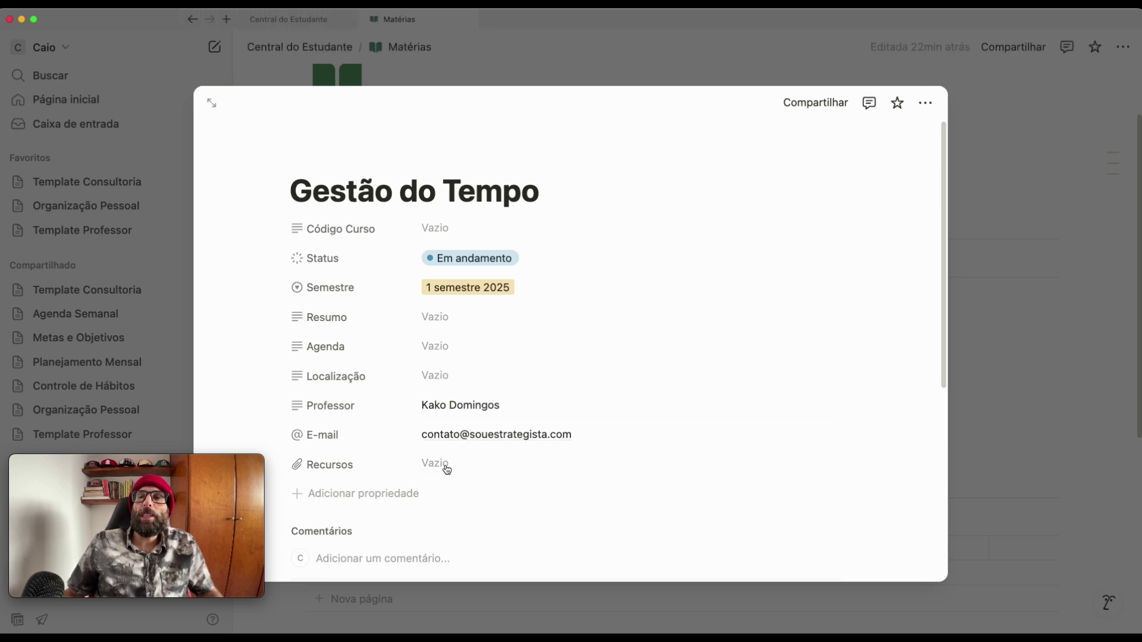
pyautogui.click(441, 468)
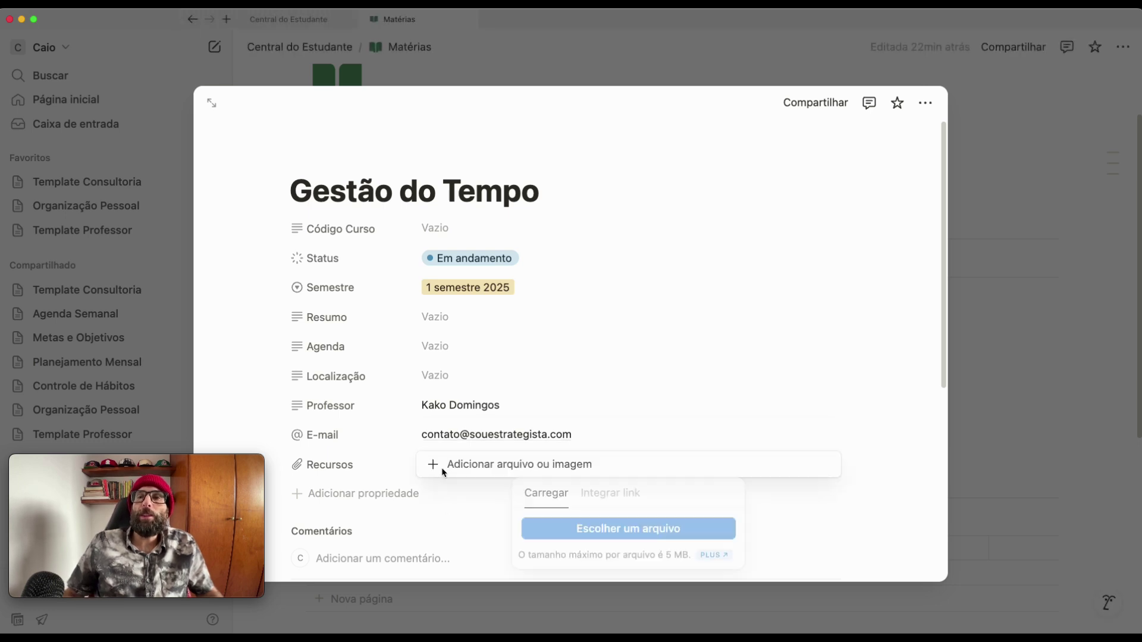
# - Cancel the file attachment so Recursos stays empty
pyautogui.click(616, 532)
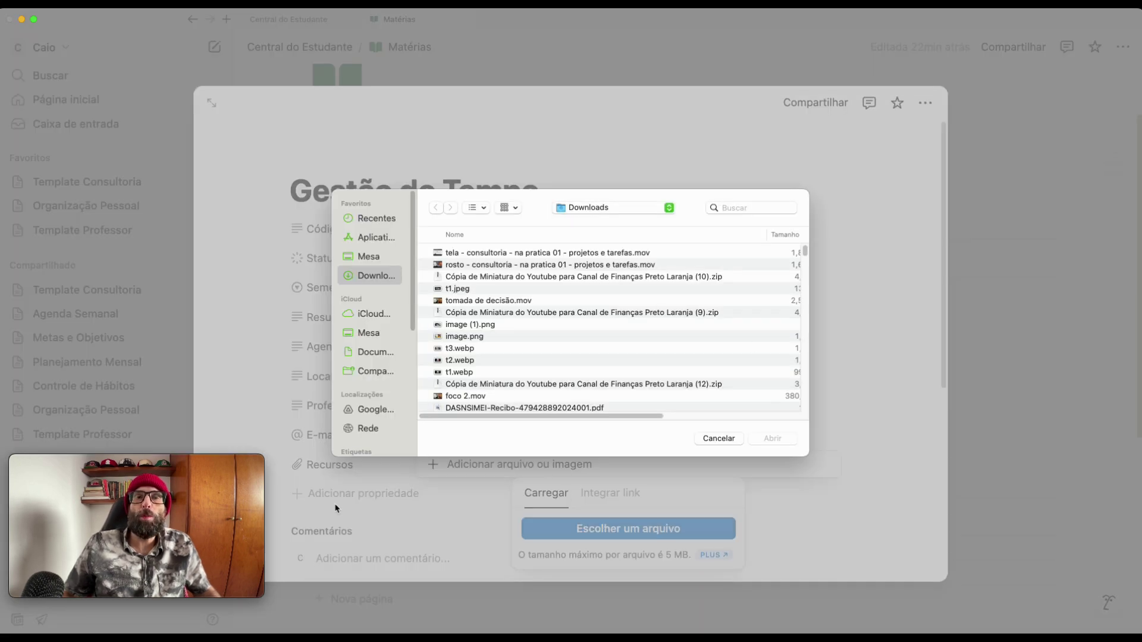
pyautogui.click(718, 440)
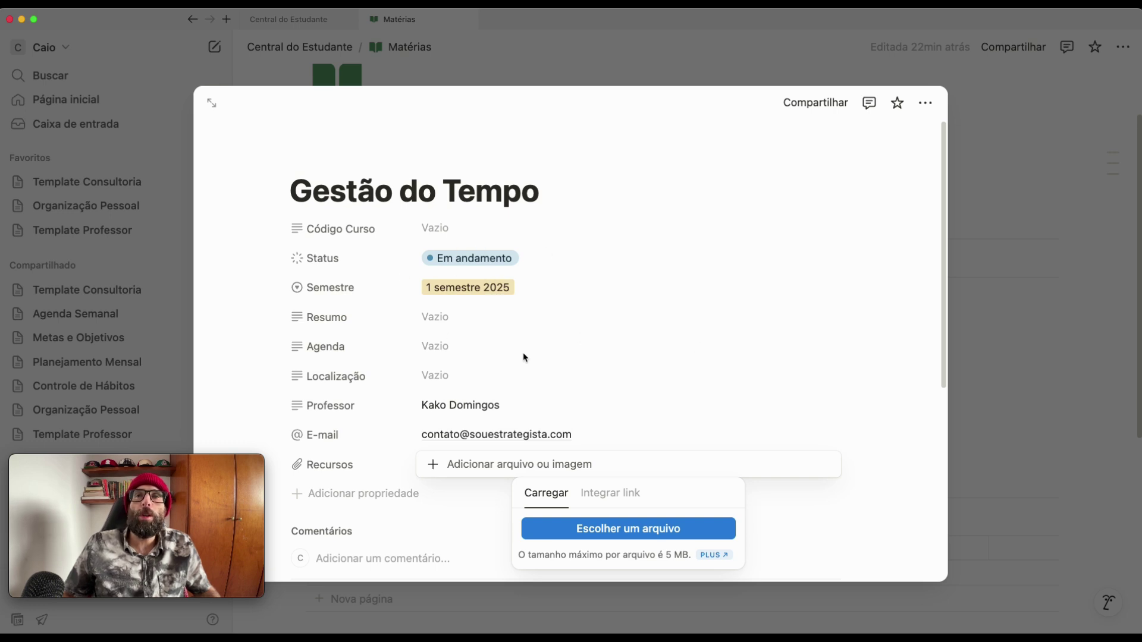
pyautogui.click(652, 391)
pyautogui.scroll(-5, 826, 359)
pyautogui.scroll(5, 828, 361)
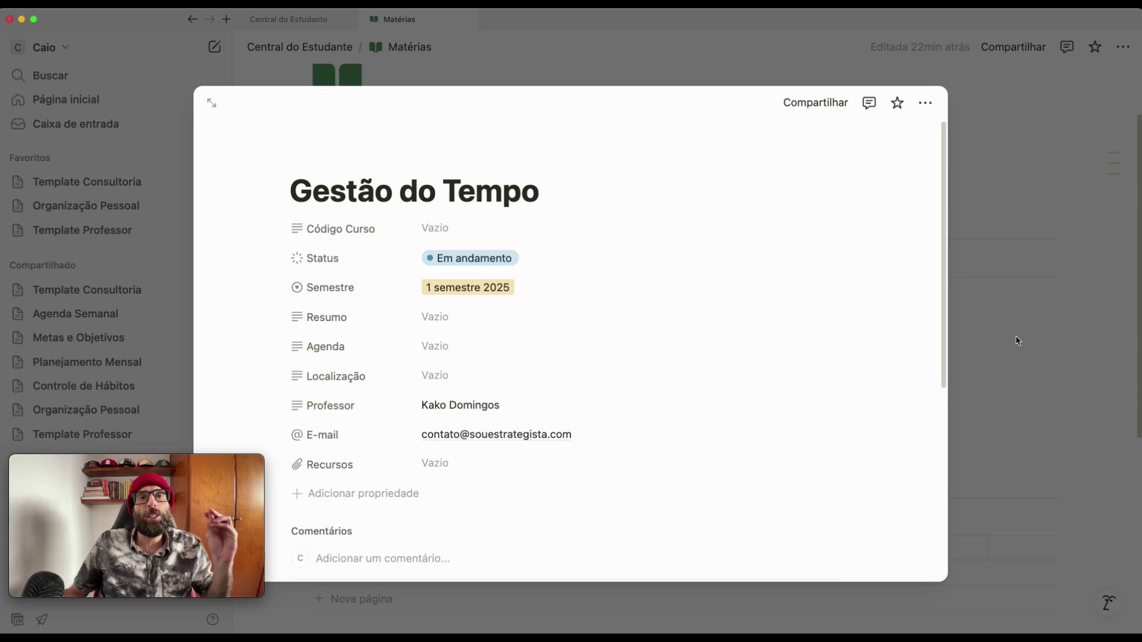
# - Reopen the Gestão do Tempo page and add a default cover image
pyautogui.click(1029, 307)
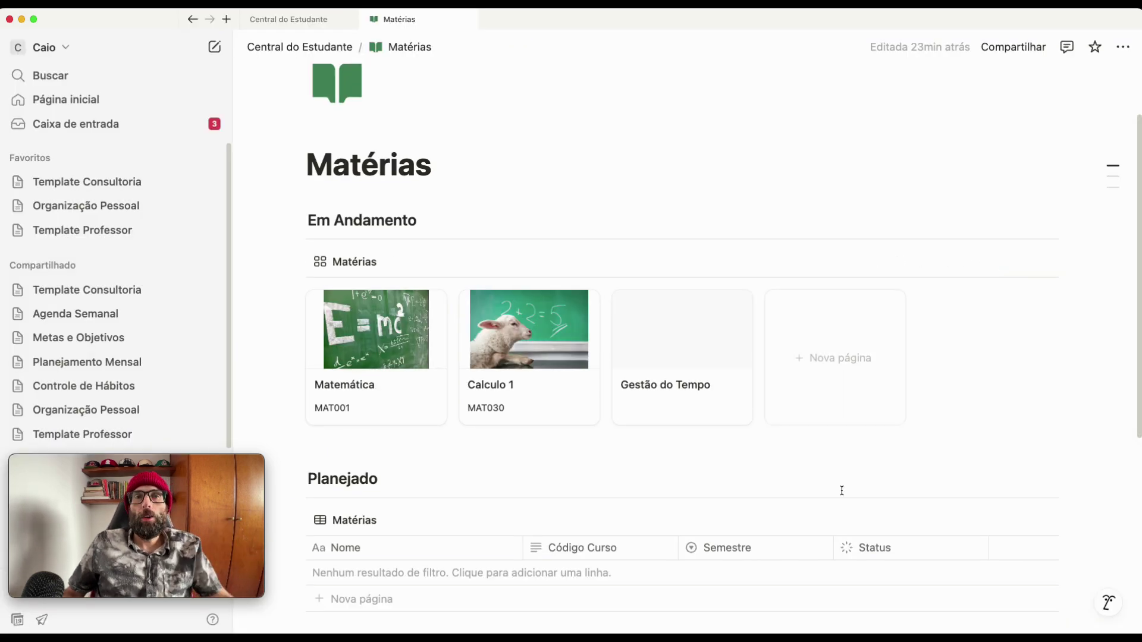
pyautogui.click(673, 346)
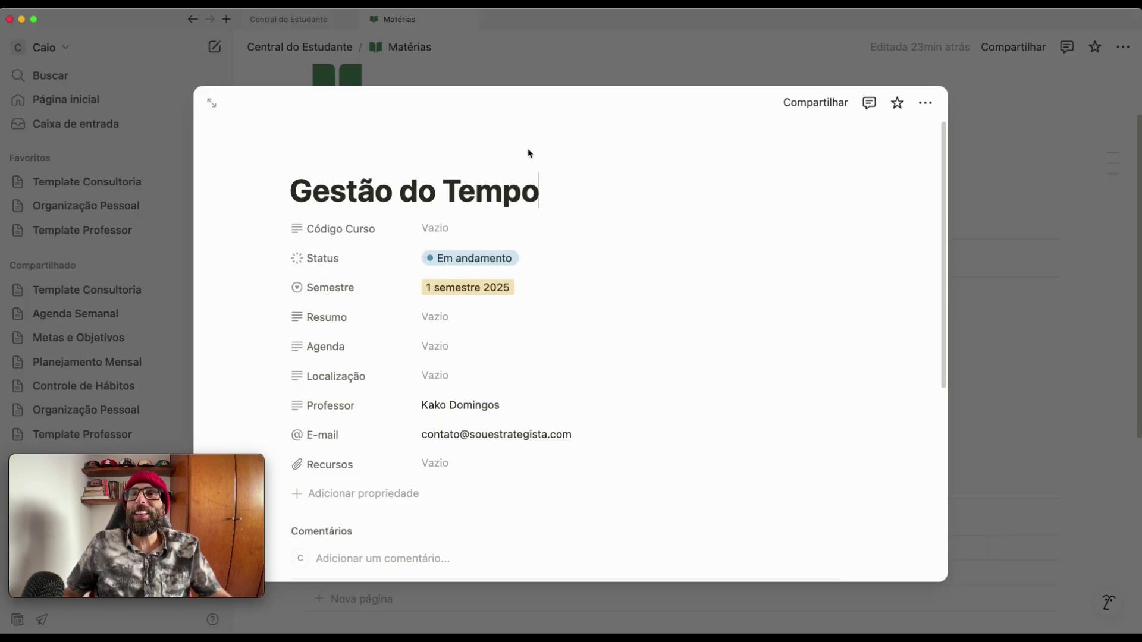
pyautogui.moveTo(497, 160)
pyautogui.click(461, 160)
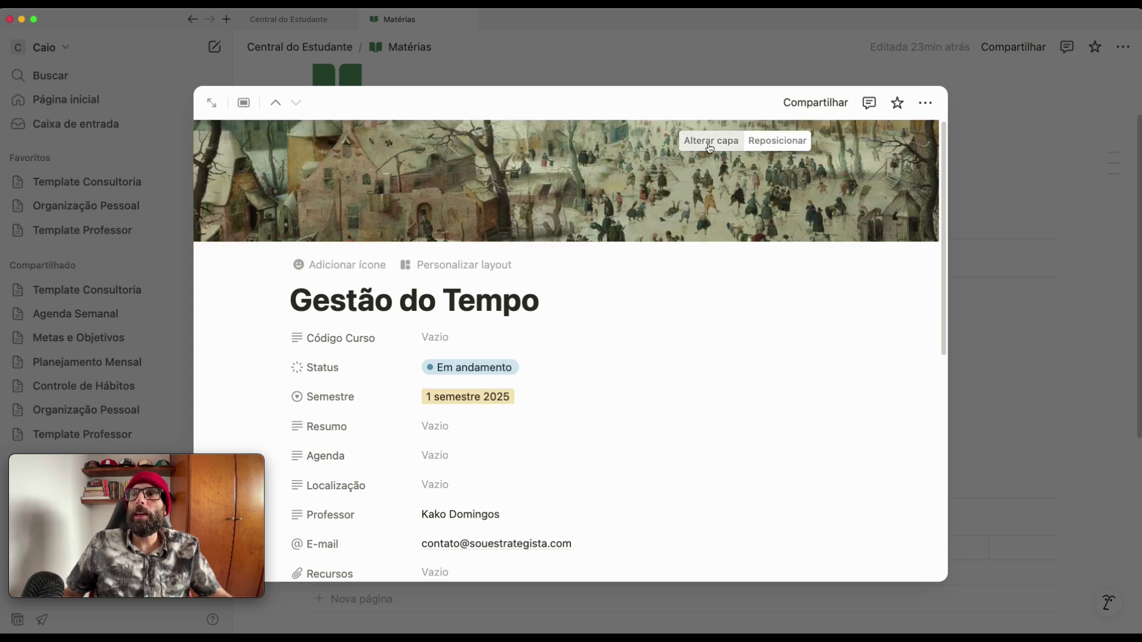
# - Replace the cover with the pocket-watch-in-hand photo from an Unsplash 'time mana' search, then close the page
pyautogui.click(710, 142)
pyautogui.click(684, 170)
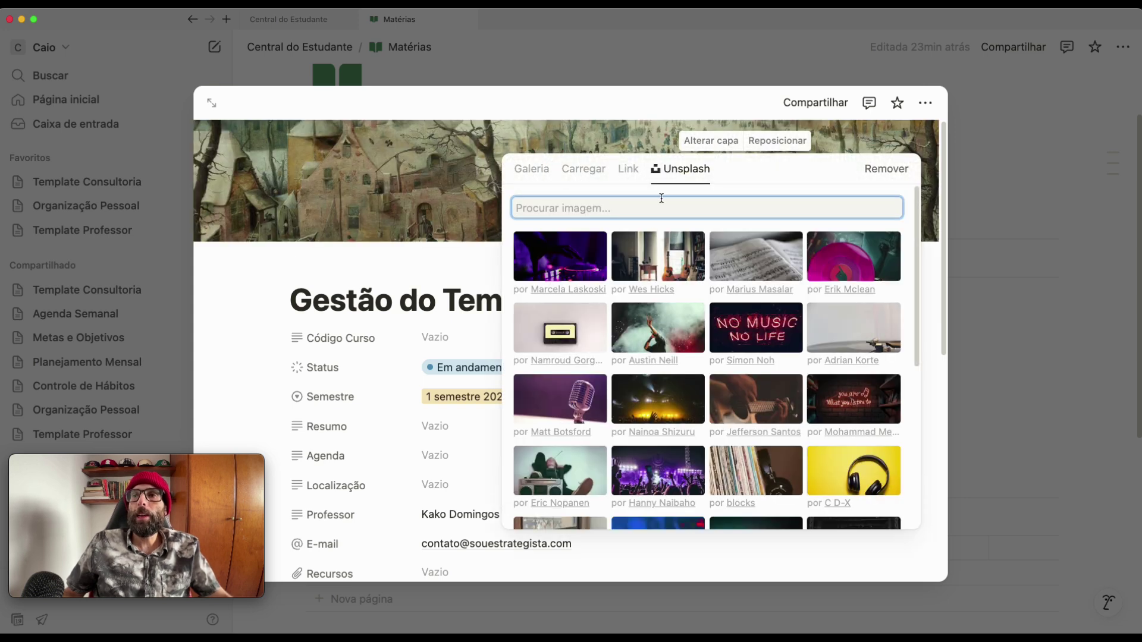
pyautogui.write('time ')
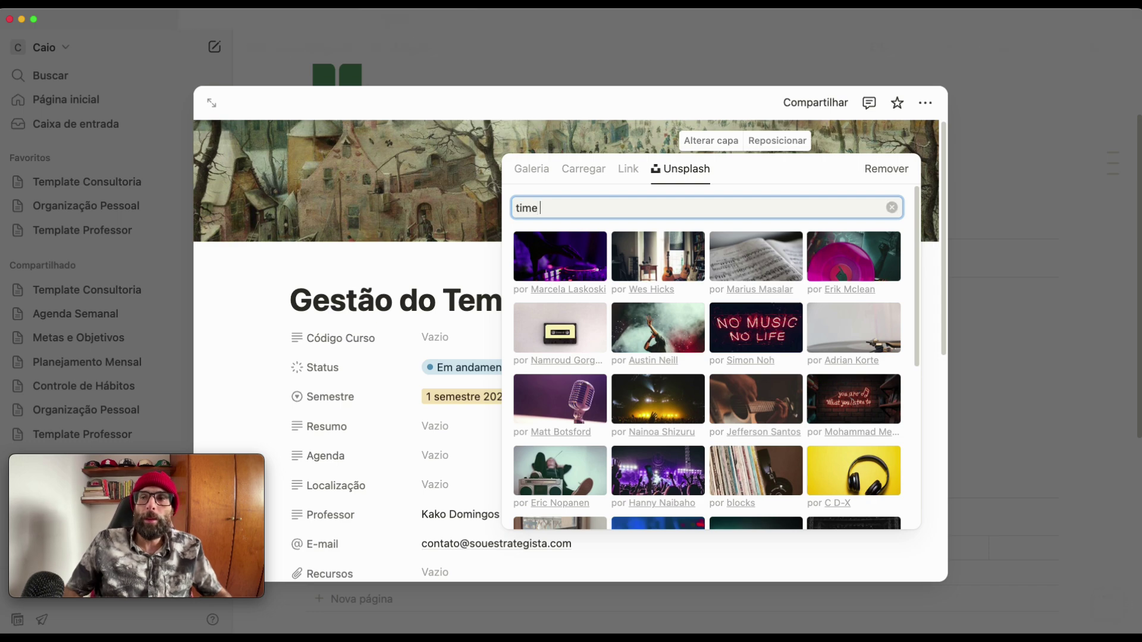
pyautogui.write('mana')
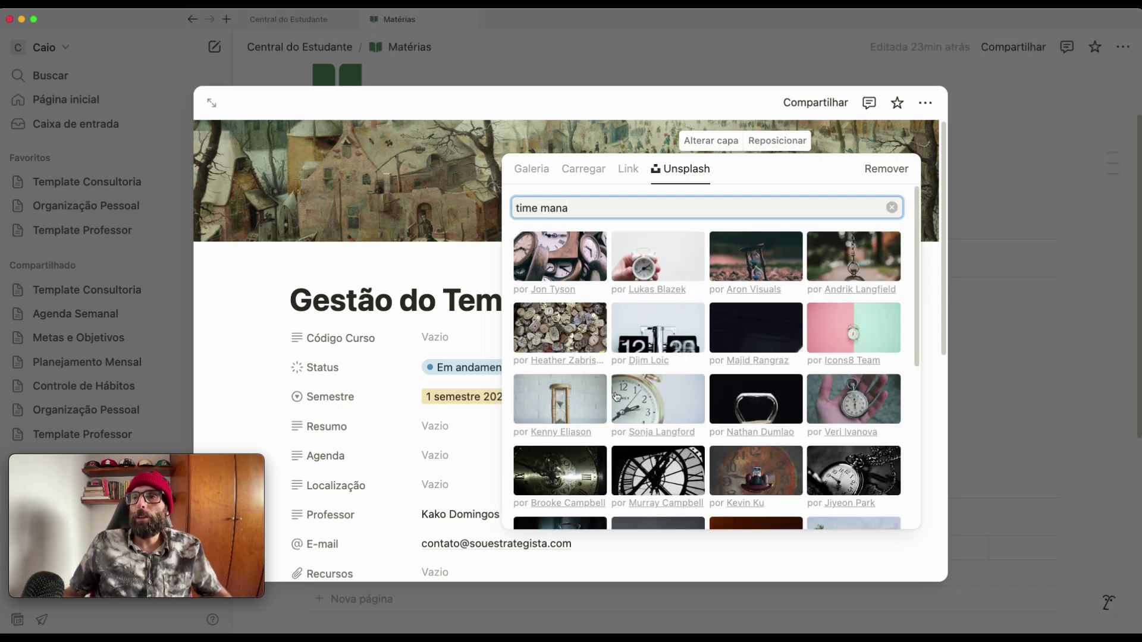
pyautogui.click(874, 400)
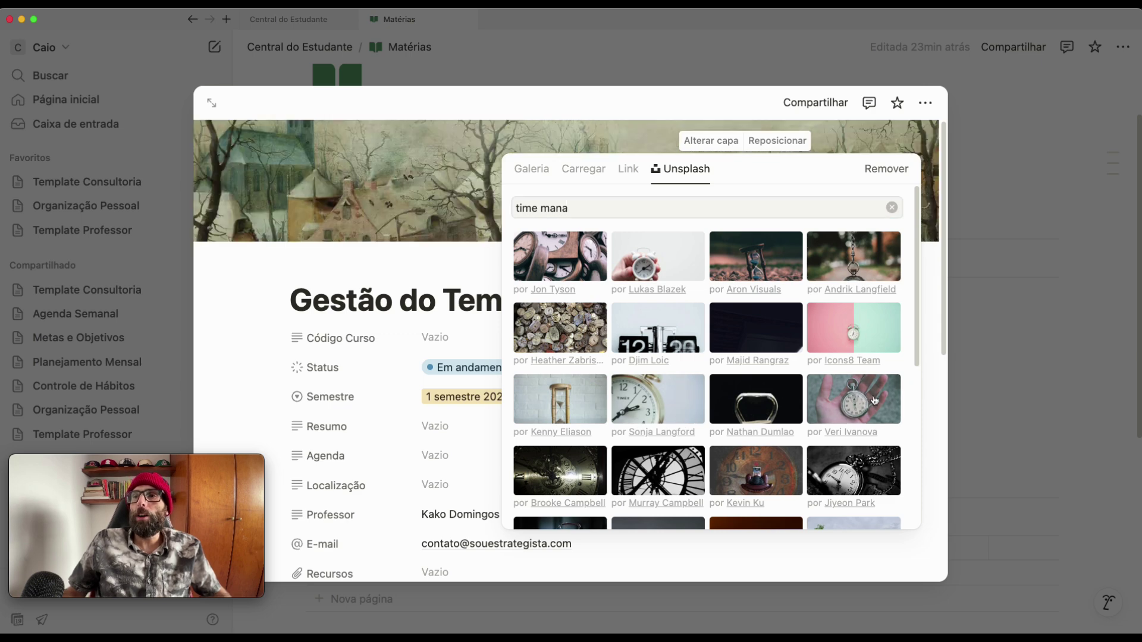
pyautogui.click(945, 275)
pyautogui.click(1039, 361)
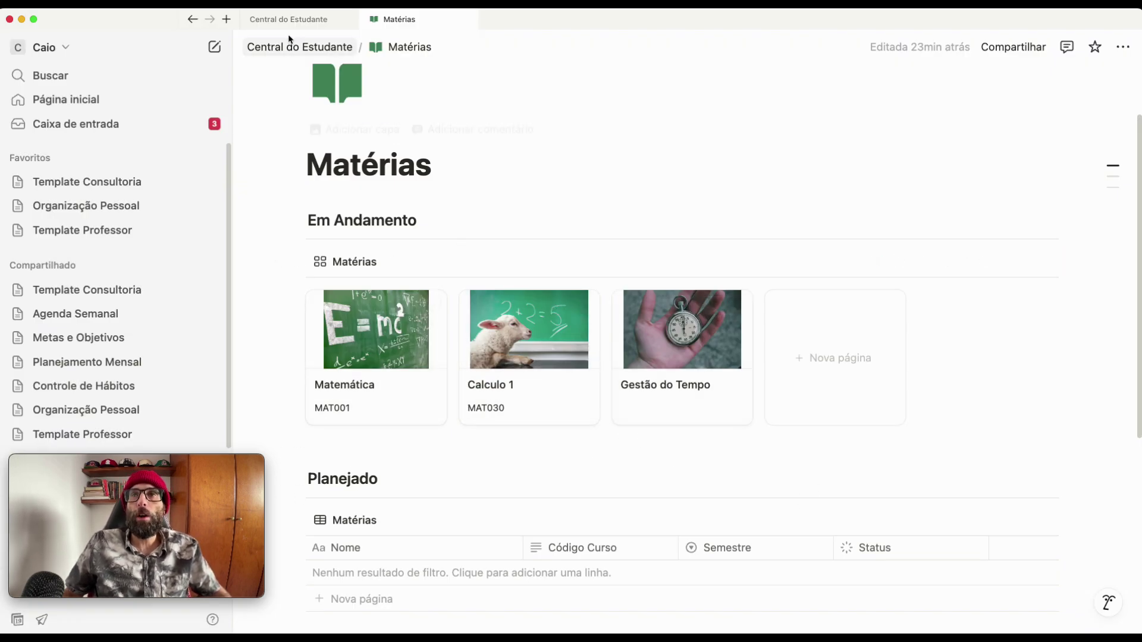
# - On Central do Estudante, insert a Visualização vinculada da base de dados block (/visu) under the Matérias heading
pyautogui.click(306, 19)
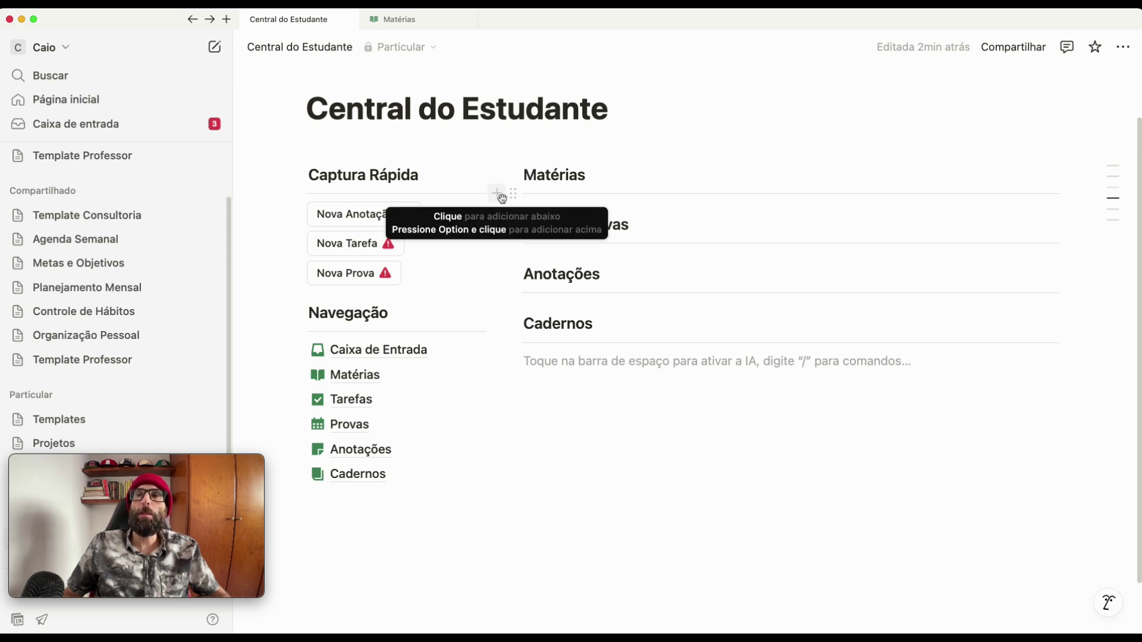
pyautogui.click(501, 198)
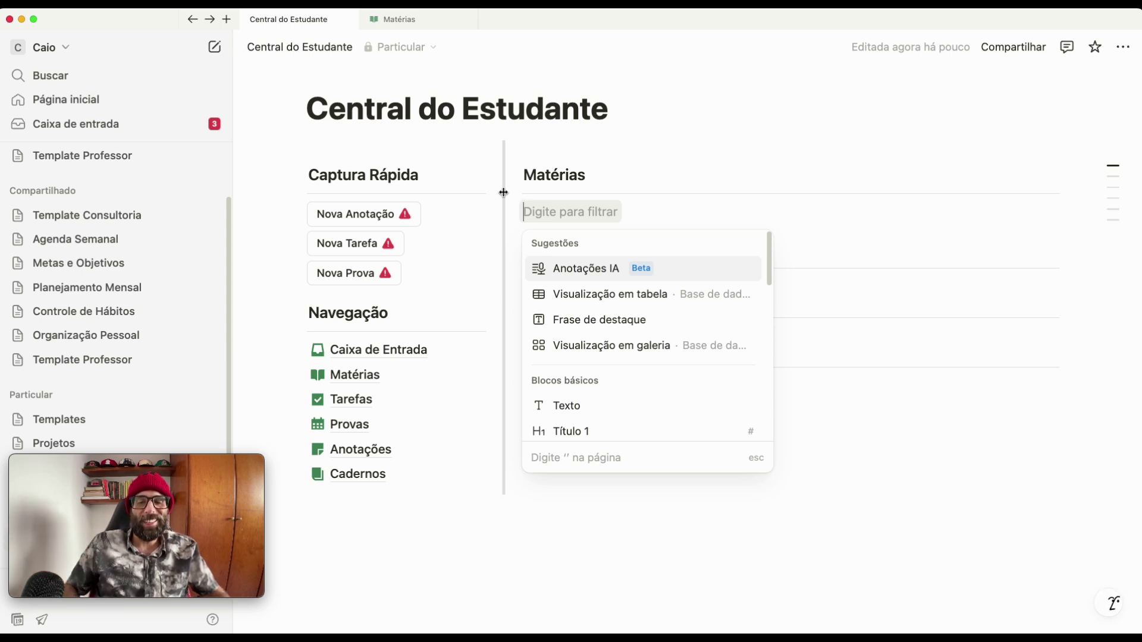
pyautogui.write('/')
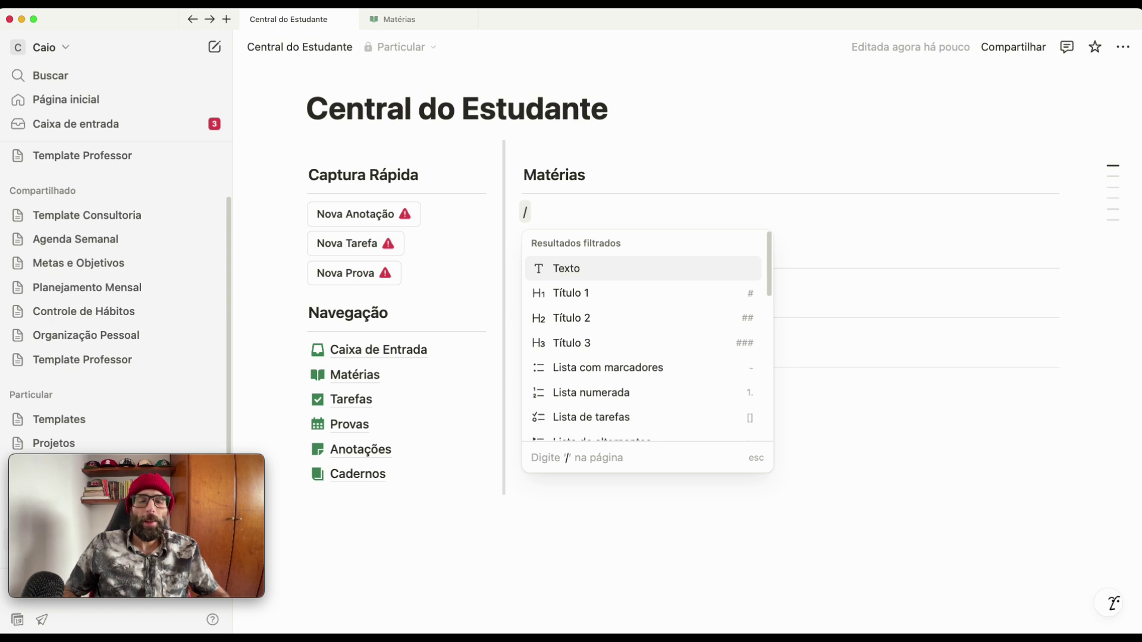
pyautogui.write('visu')
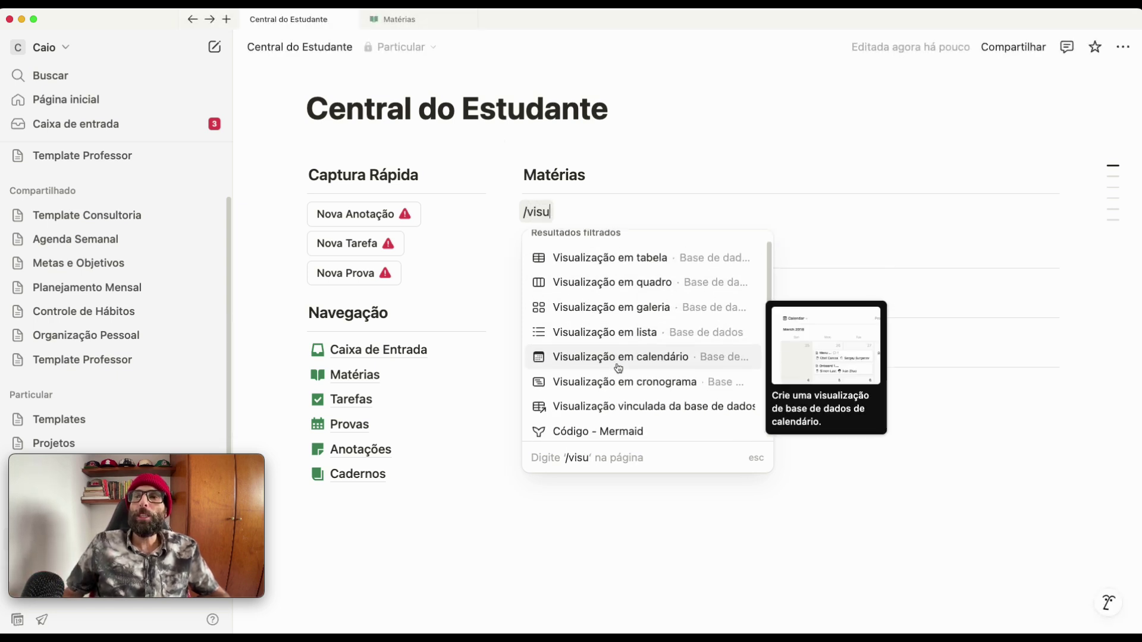
pyautogui.scroll(-1, 620, 402)
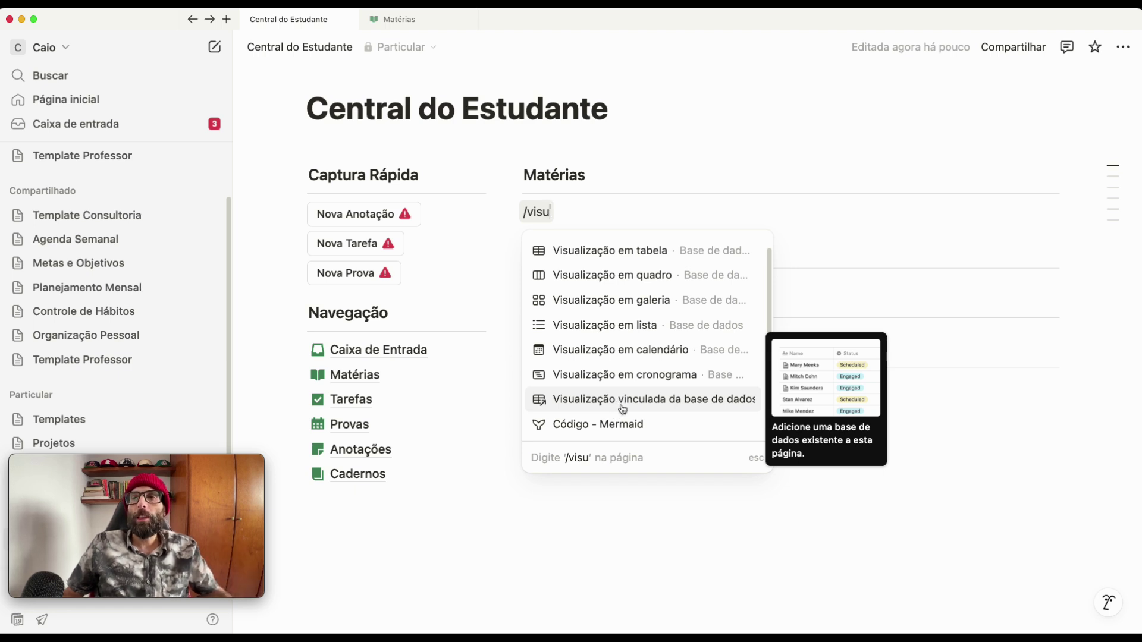
pyautogui.scroll(1, 622, 386)
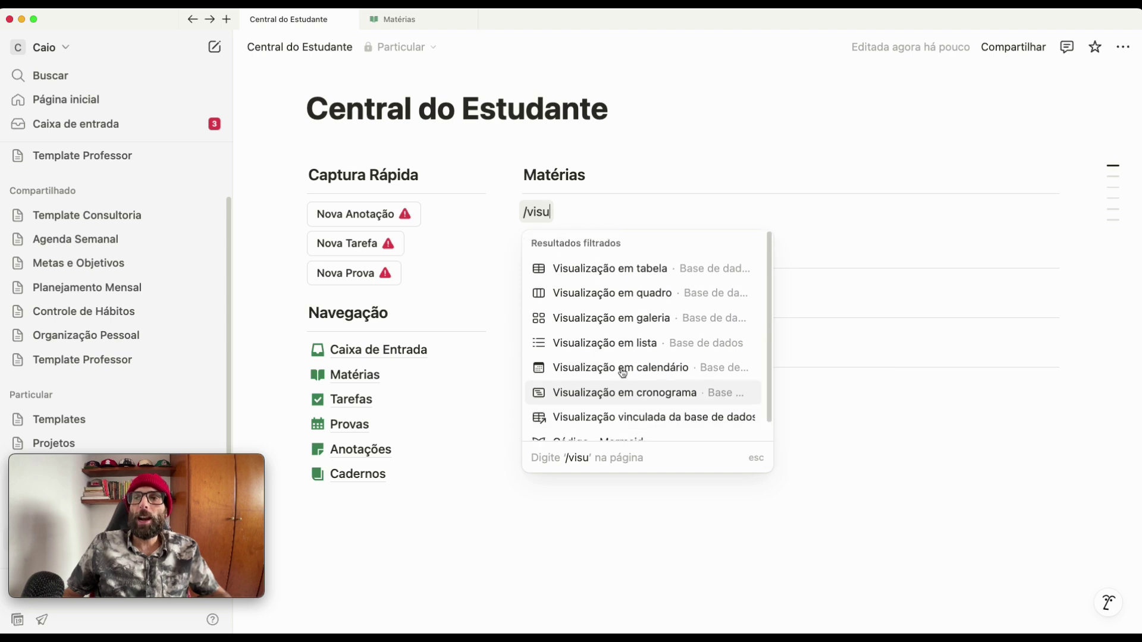
pyautogui.scroll(-1, 630, 428)
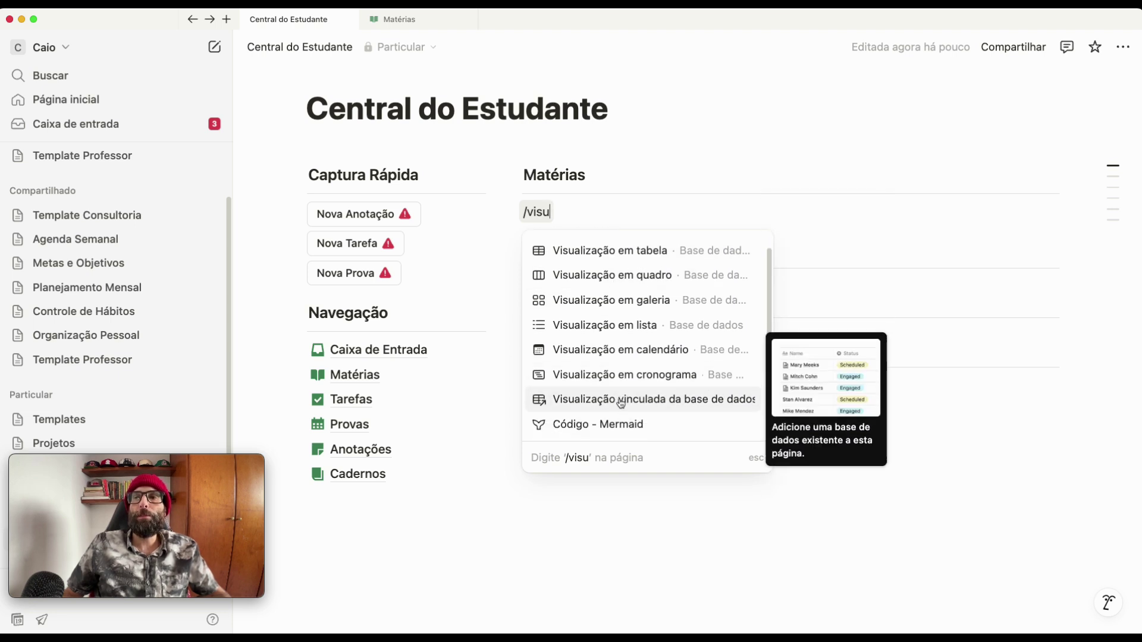
pyautogui.click(620, 401)
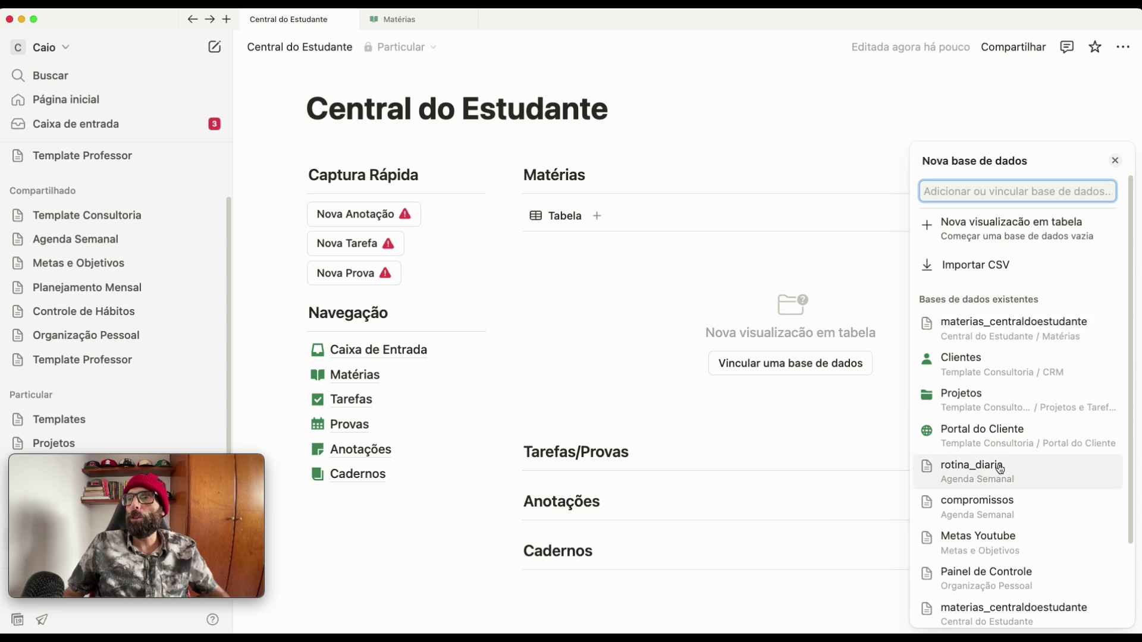
# - Link the new view to the materias_centraldoestudante database
pyautogui.click(1005, 337)
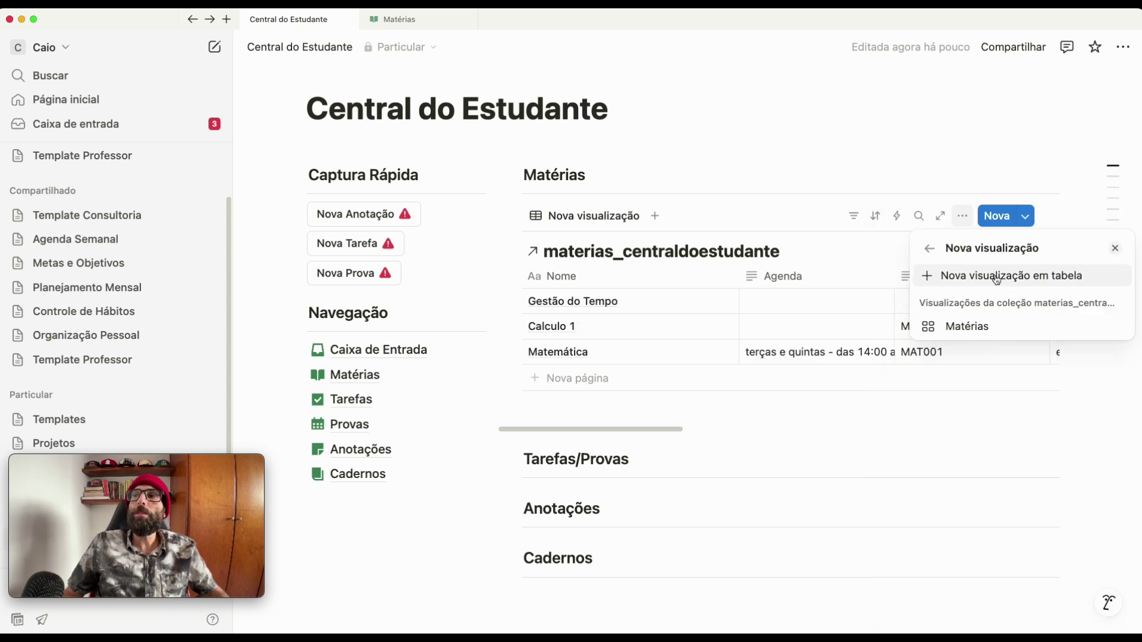
# - Add a Galeria view named 'Em Andamento' with small Capa cards, fitted images and wrapped text
pyautogui.click(998, 278)
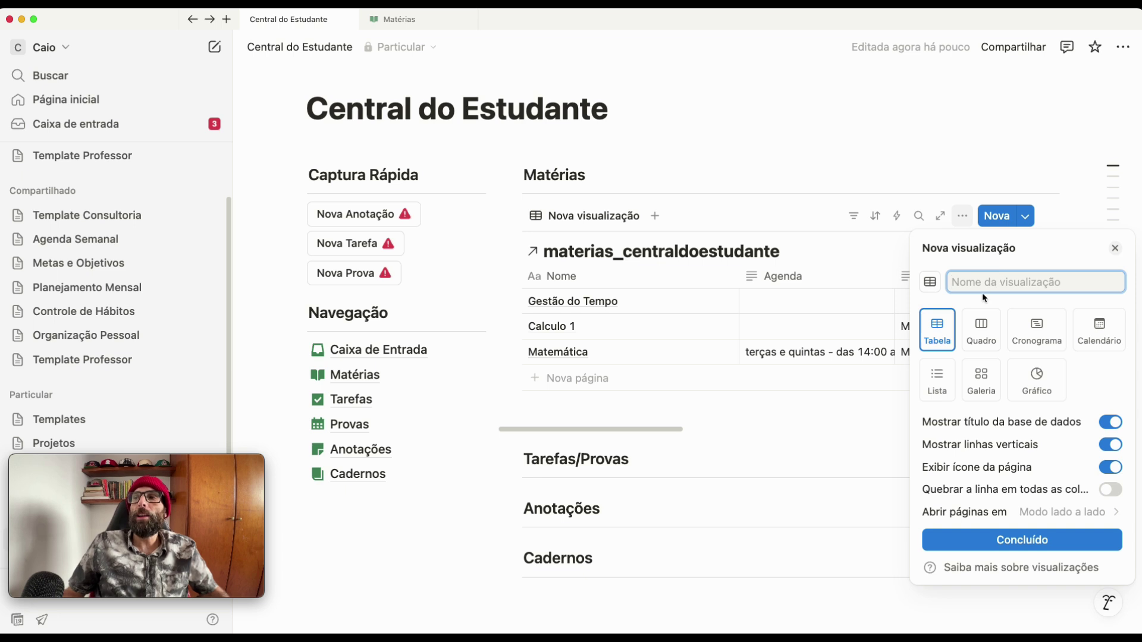
pyautogui.click(989, 391)
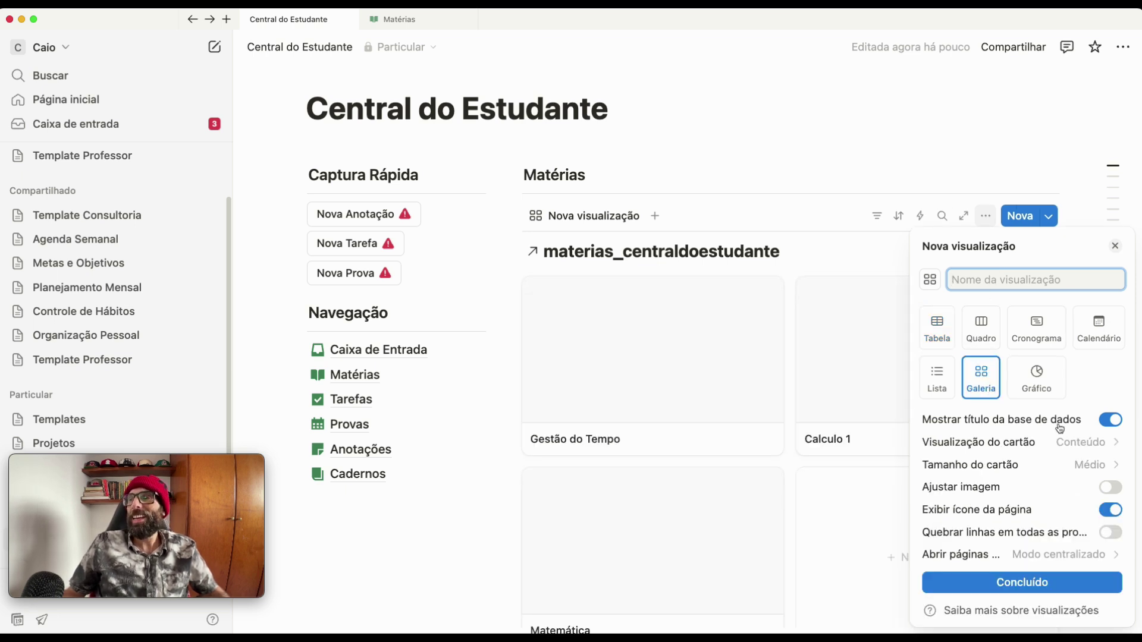
pyautogui.click(1095, 446)
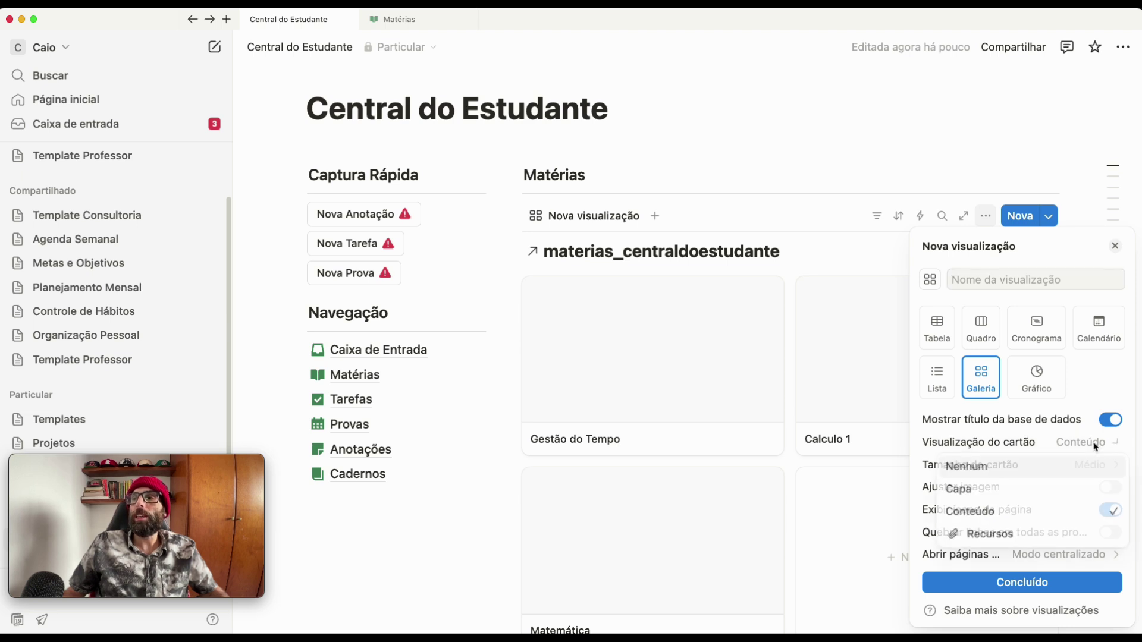
pyautogui.click(1011, 494)
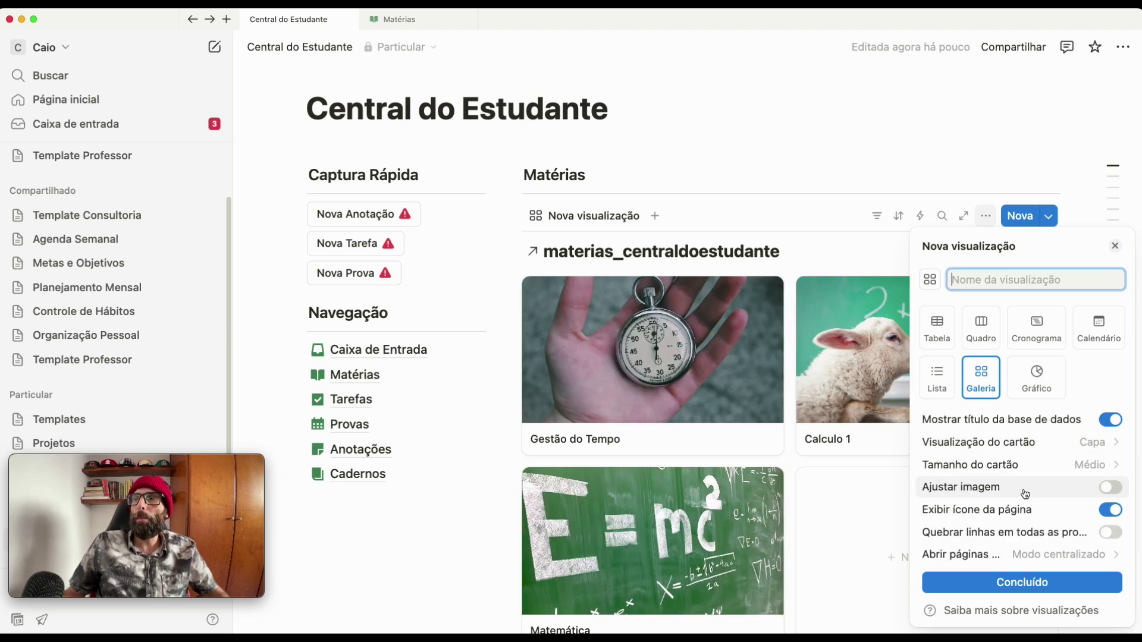
pyautogui.click(1078, 469)
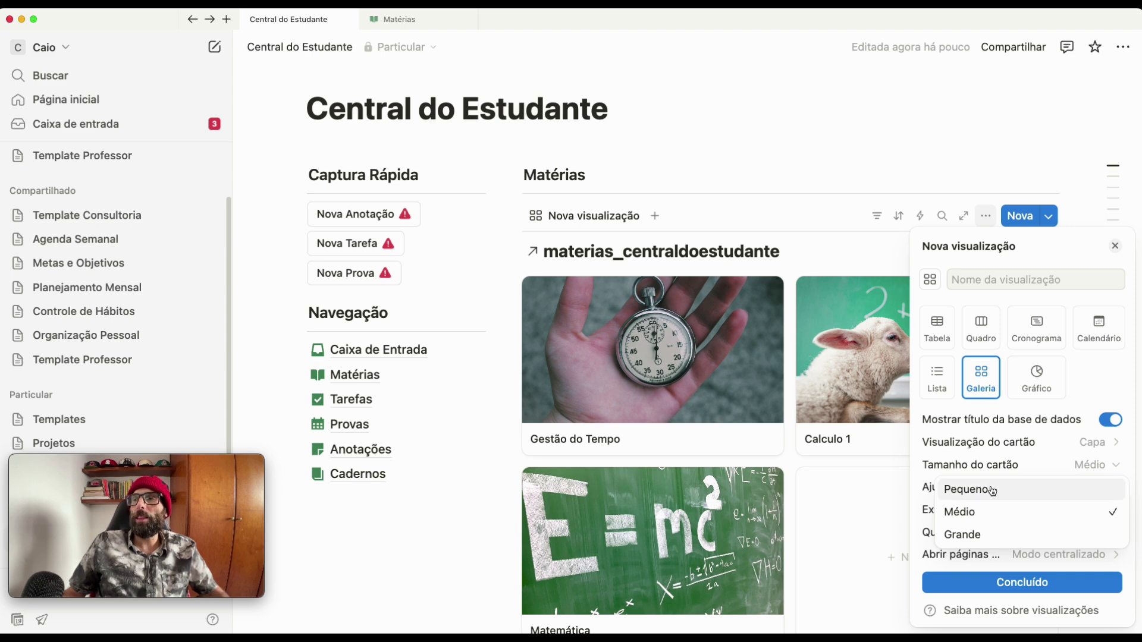
pyautogui.click(983, 491)
pyautogui.click(1110, 487)
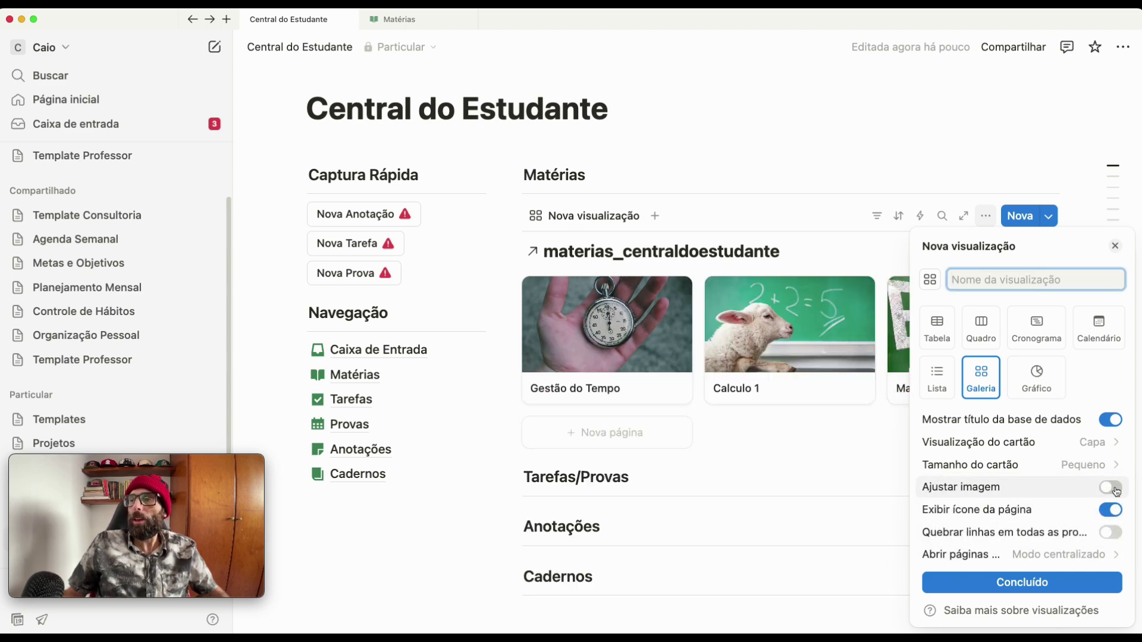
pyautogui.click(1112, 536)
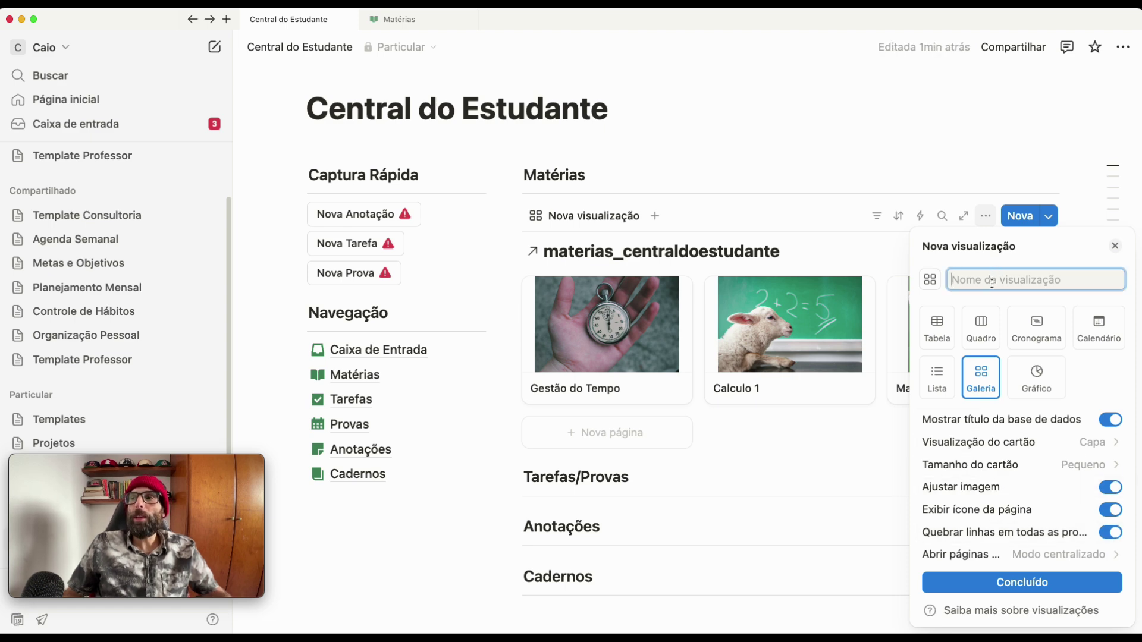
pyautogui.write('Em An')
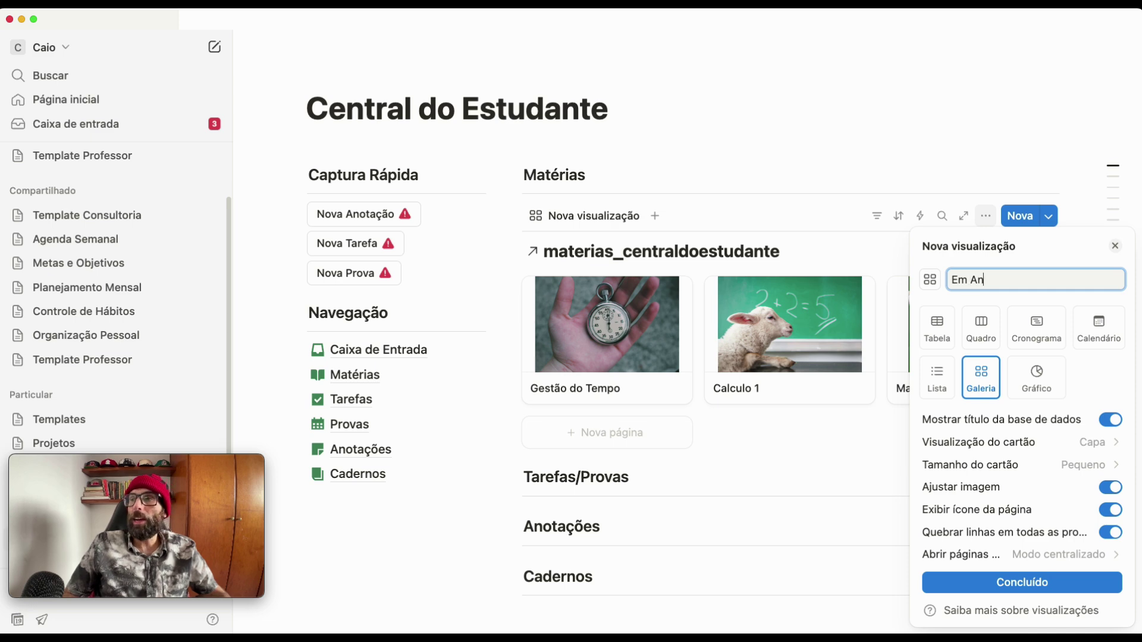
pyautogui.write('damento')
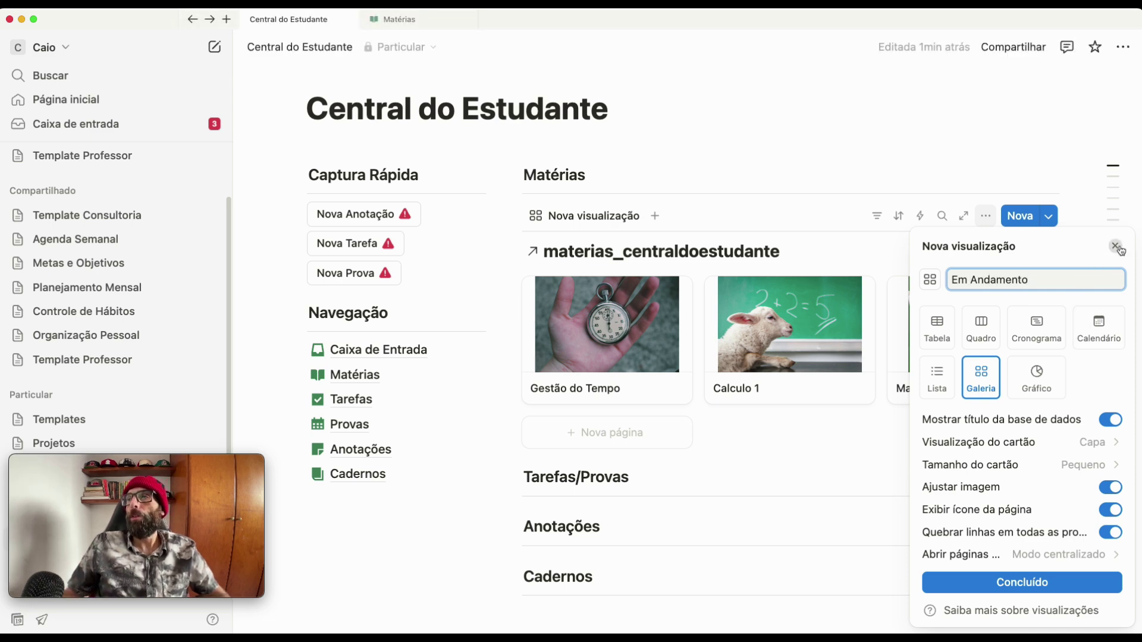
# - Finish the Em Andamento view and make the Resumo property visible on its cards
pyautogui.click(1060, 587)
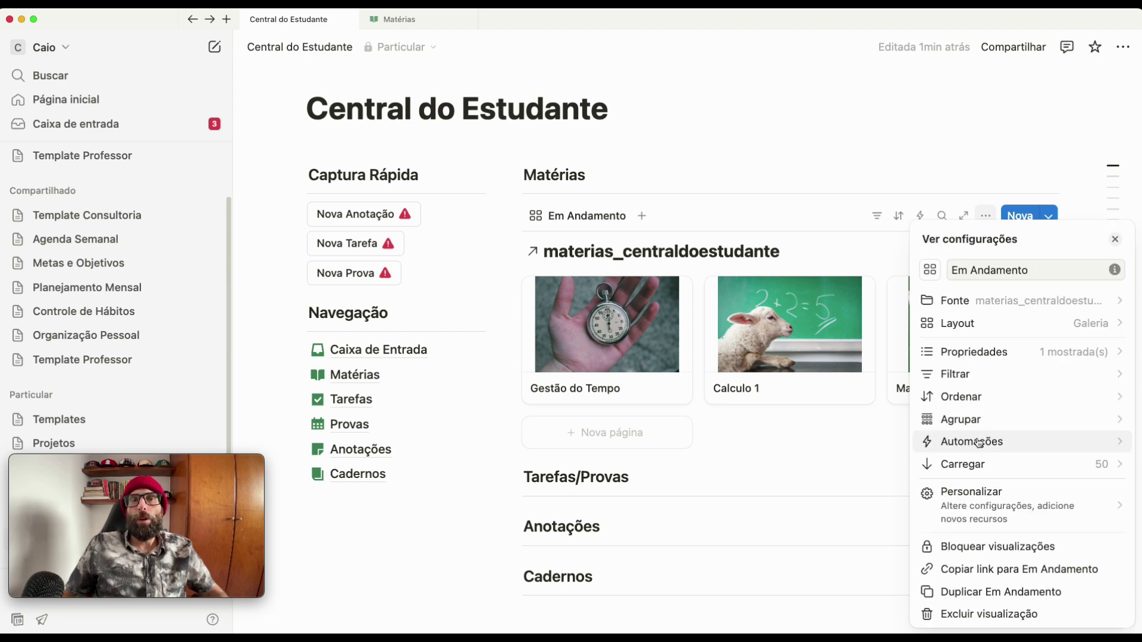
pyautogui.click(1027, 361)
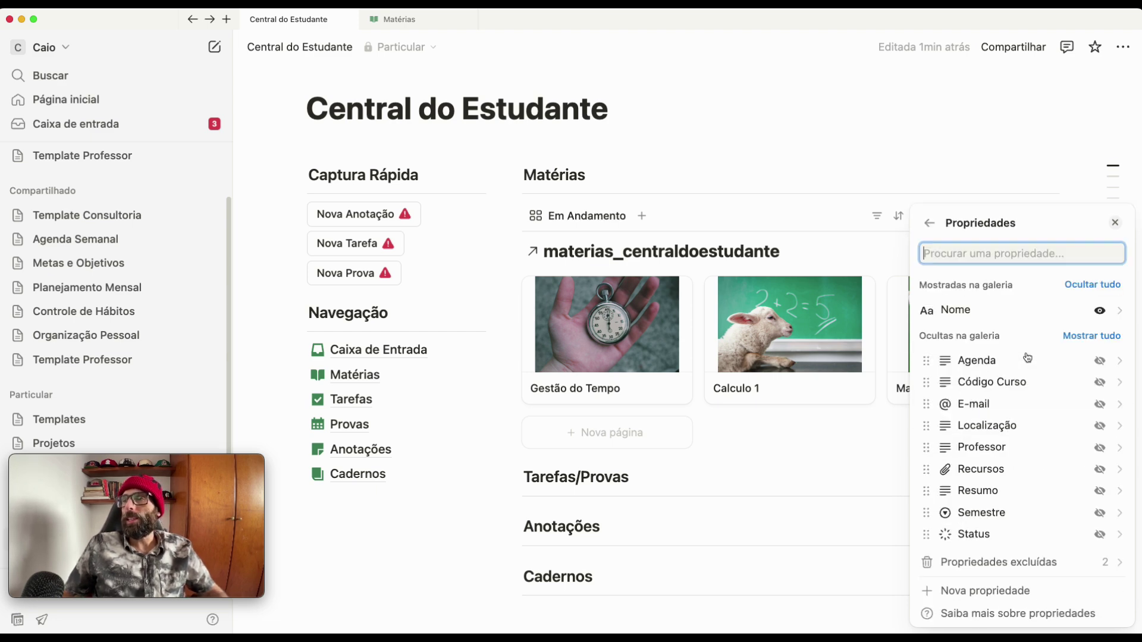
pyautogui.click(1099, 491)
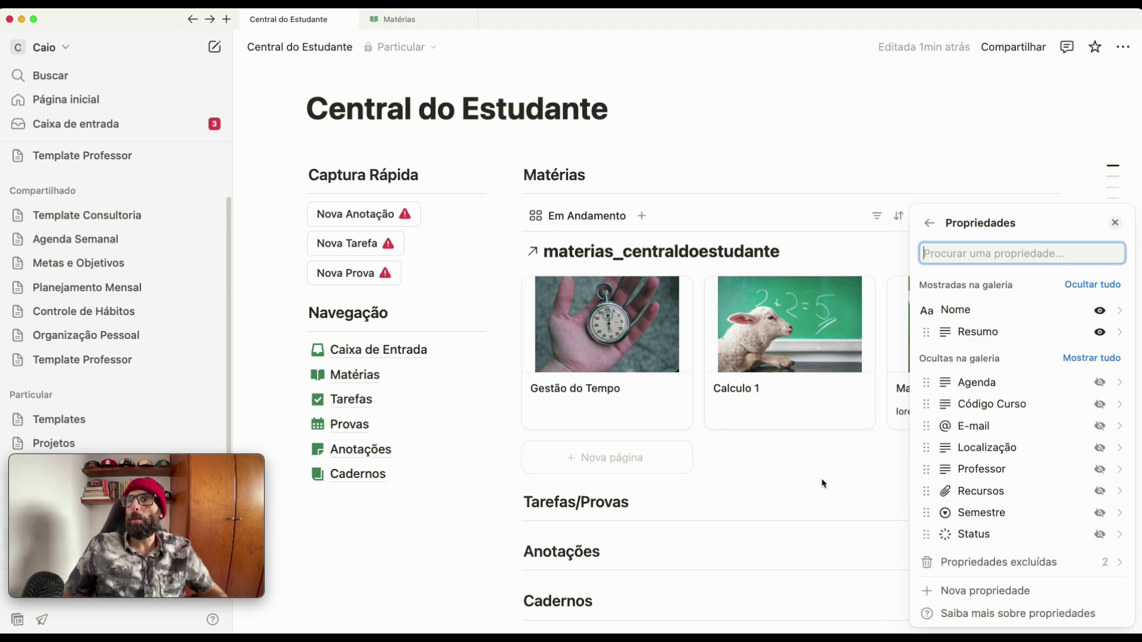
pyautogui.click(928, 227)
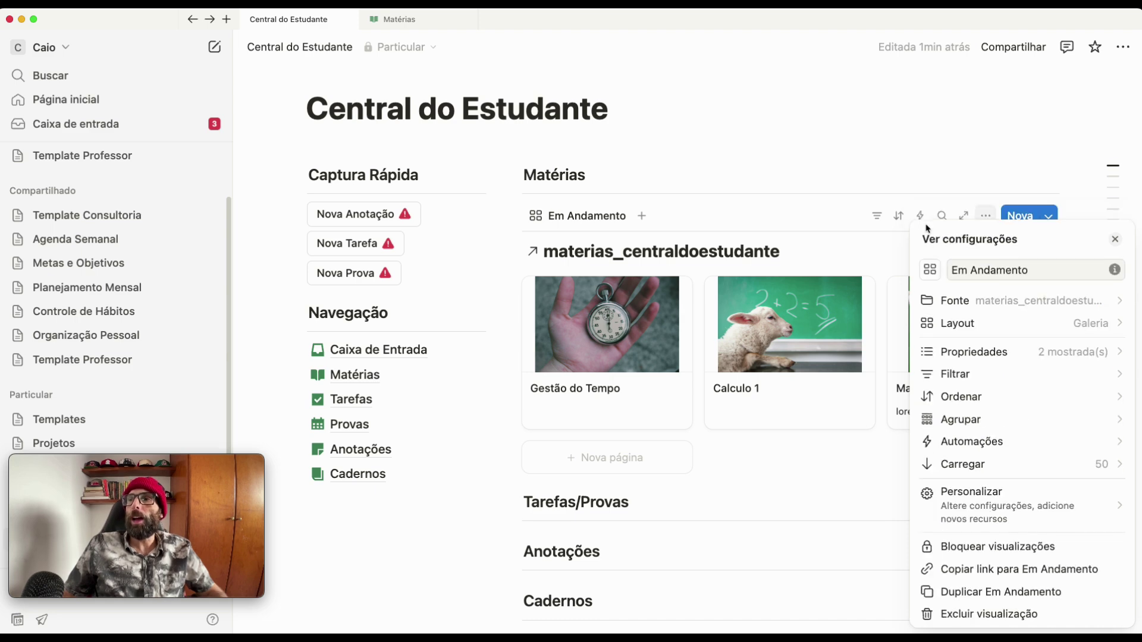
# - Set the gallery's Tamanho do cartão to Médio in the Layout settings
pyautogui.click(968, 326)
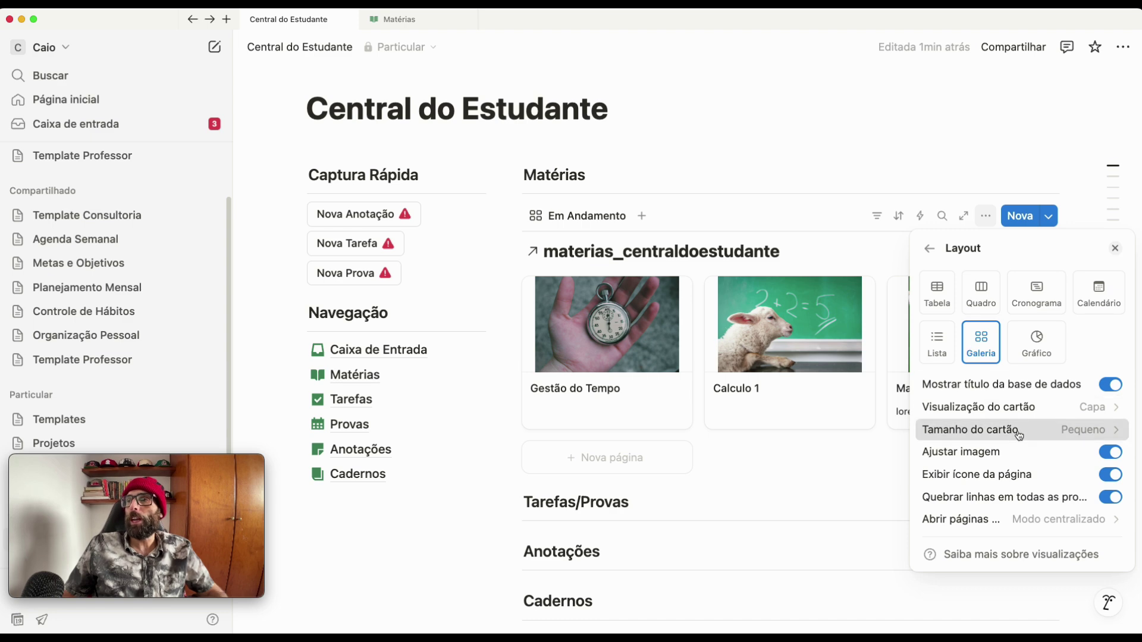
pyautogui.click(963, 429)
pyautogui.click(959, 479)
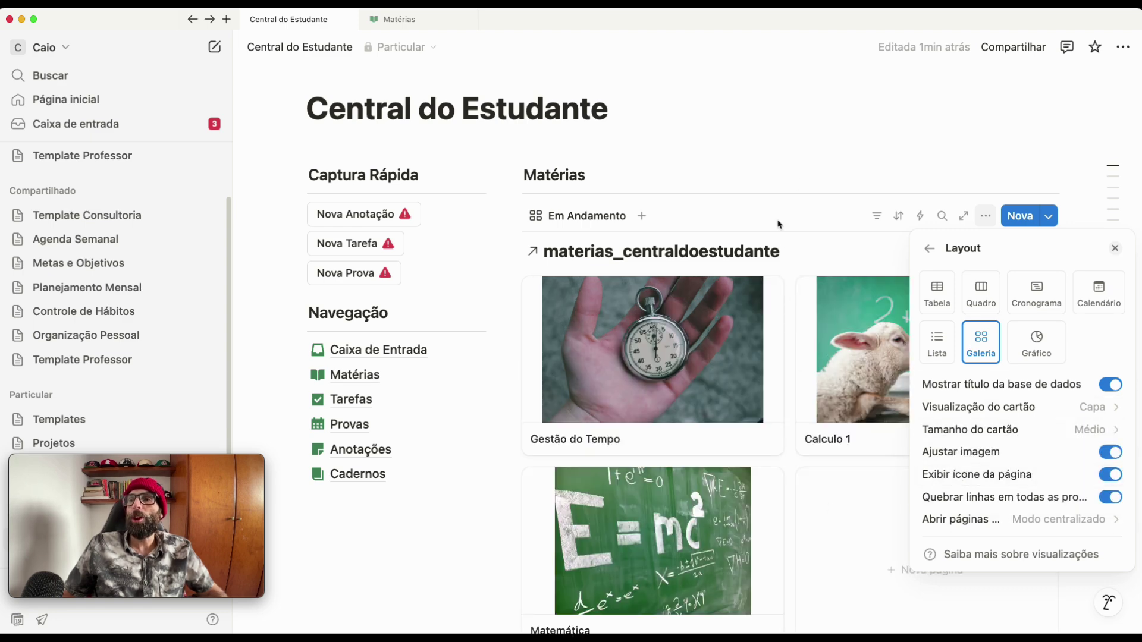
pyautogui.click(918, 120)
pyautogui.scroll(-5, 913, 265)
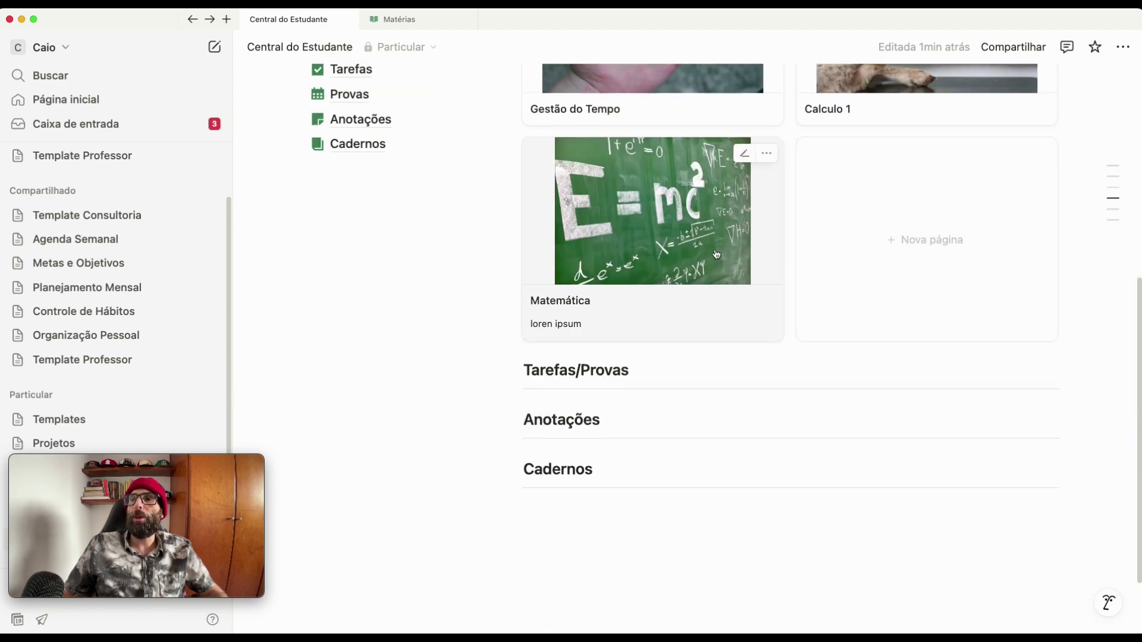
pyautogui.scroll(4, 975, 345)
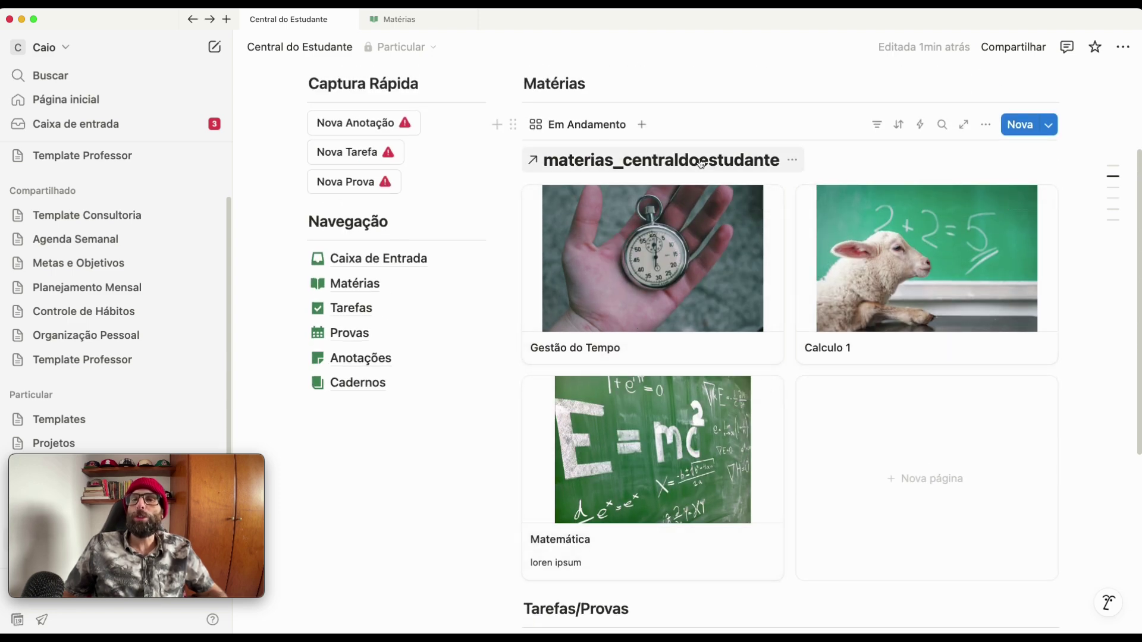
# - Hide the linked database's title above the gallery with Ocultar título
pyautogui.click(796, 164)
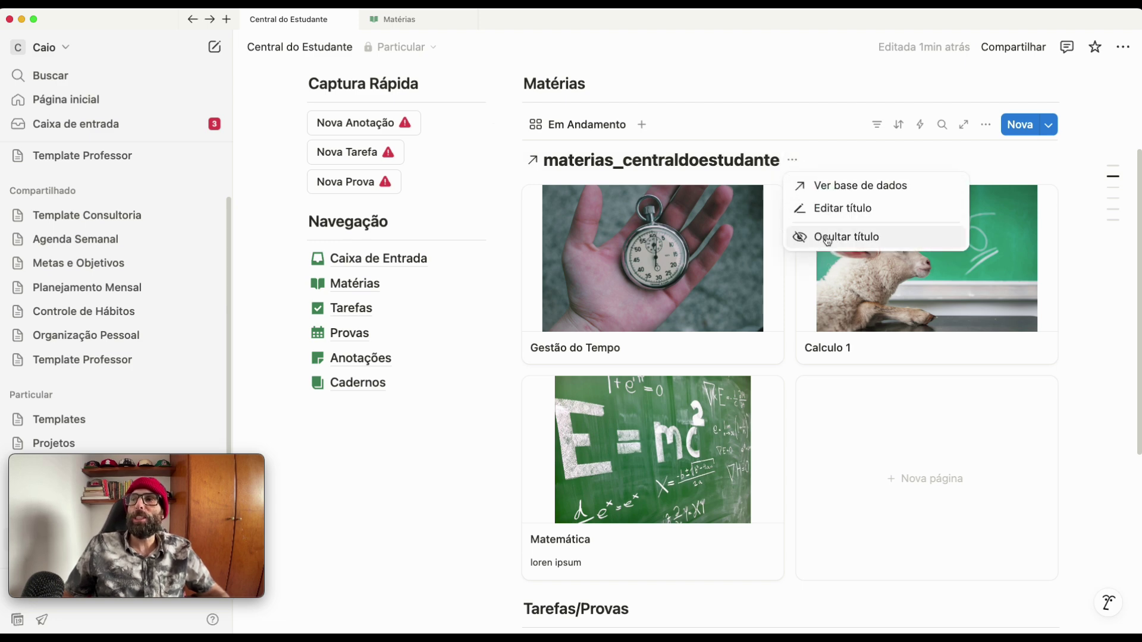
pyautogui.click(827, 239)
pyautogui.scroll(3, 416, 441)
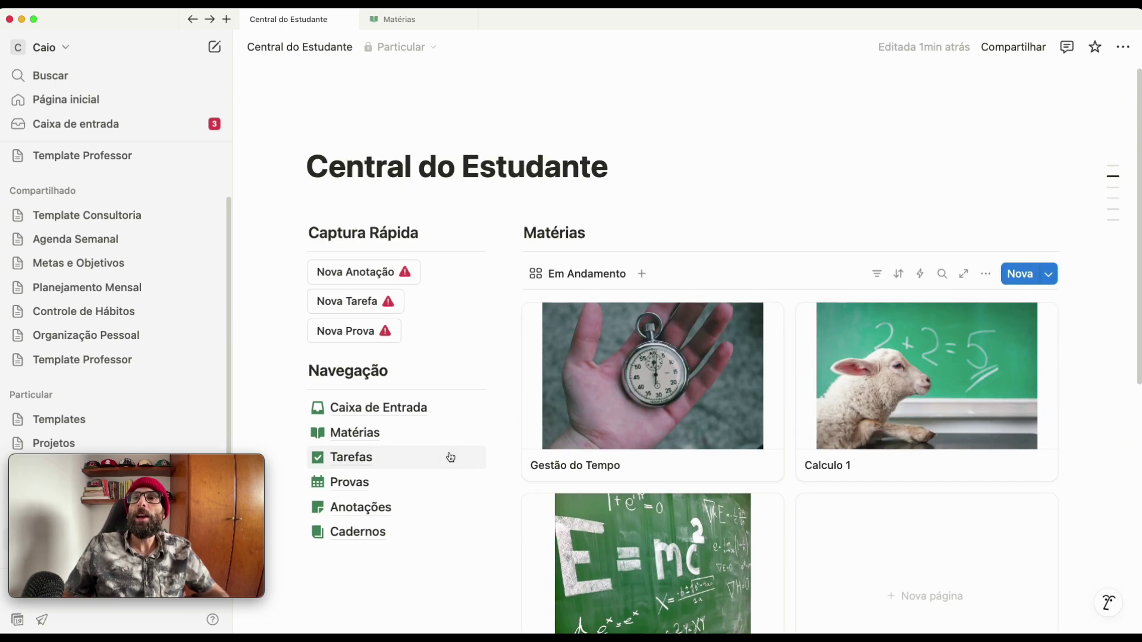
pyautogui.scroll(-3, 470, 482)
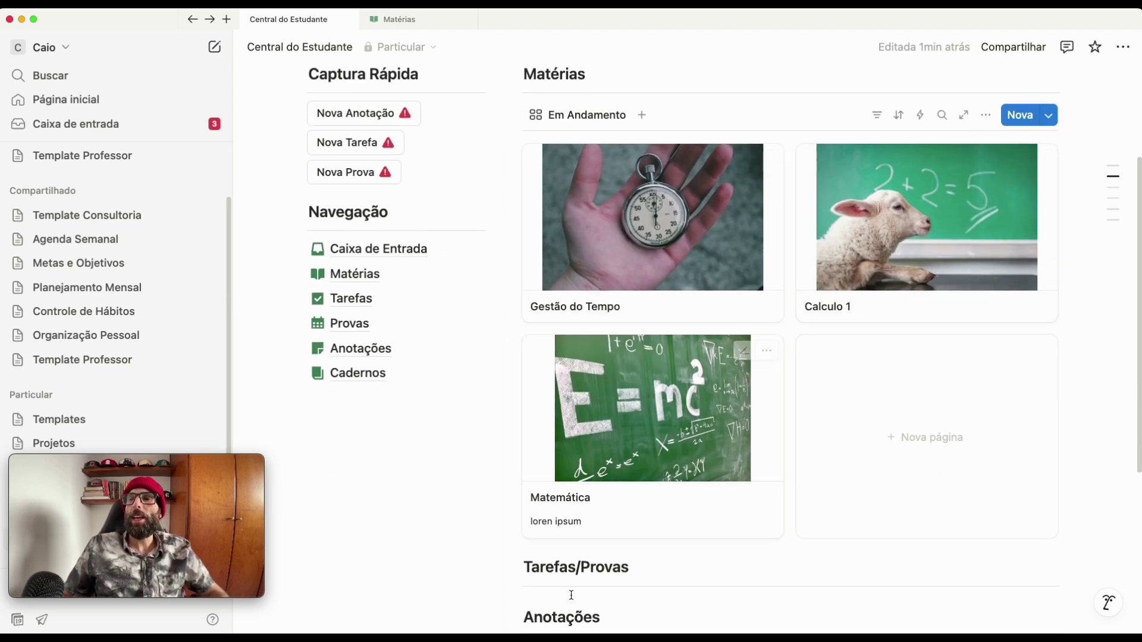
# - Select Matemática's 'loren ipsum' summary on its card, leaving it unchanged
pyautogui.click(562, 528)
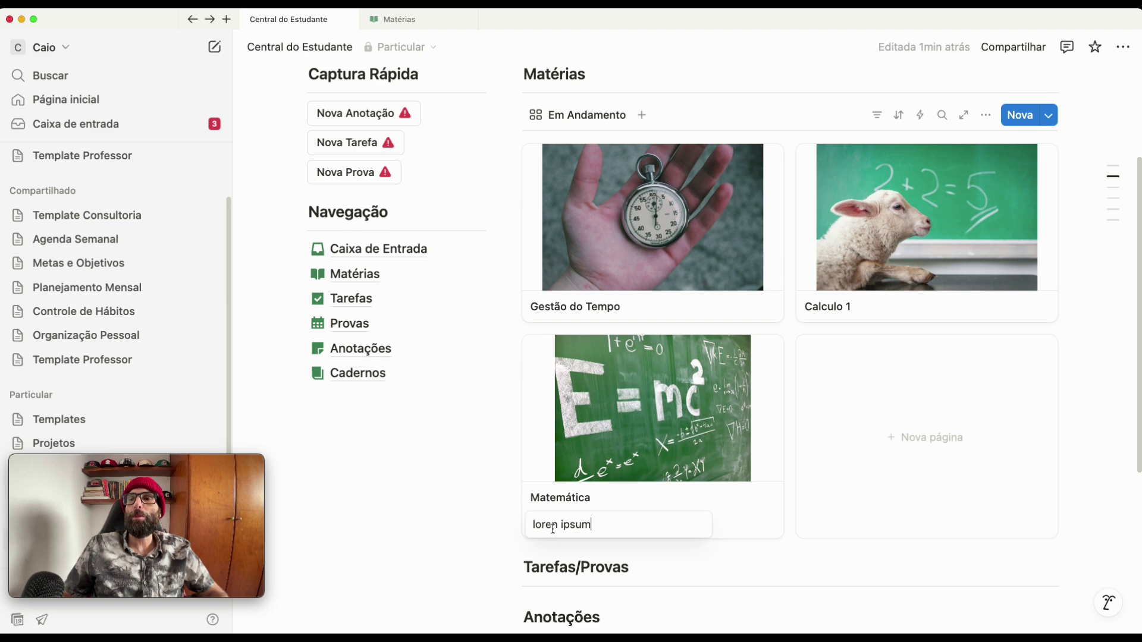
pyautogui.moveTo(597, 527); pyautogui.dragTo(515, 530)
pyautogui.press('Escape')
pyautogui.press('Escape')
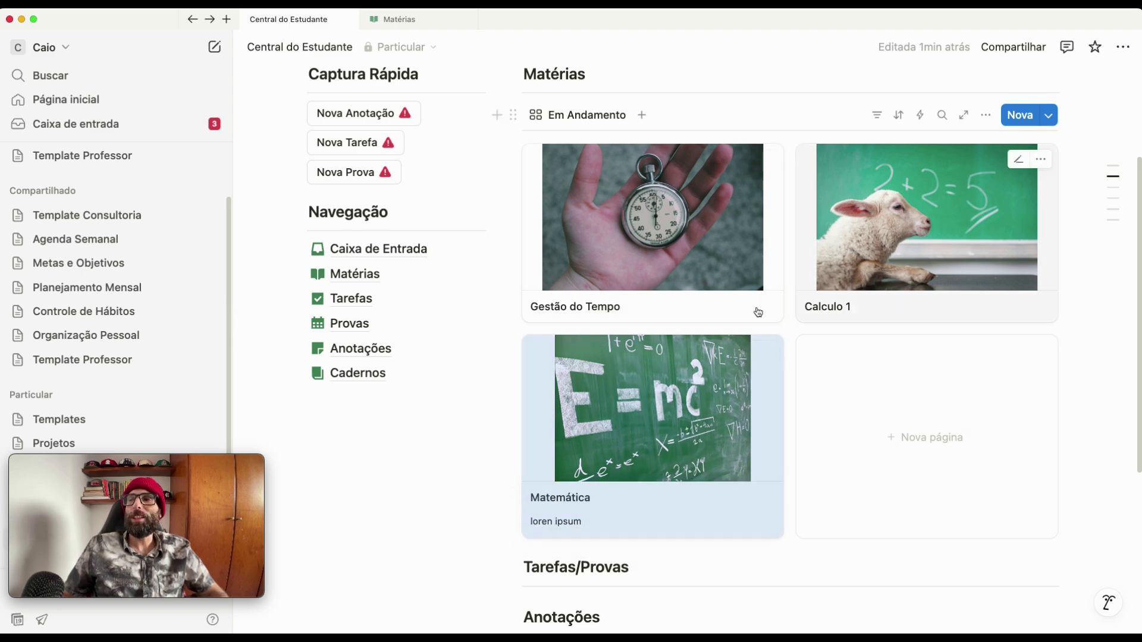
# - Collapse the sidebar so all three subject cards fit in one row
pyautogui.scroll(-1, 703, 323)
pyautogui.scroll(3, 594, 297)
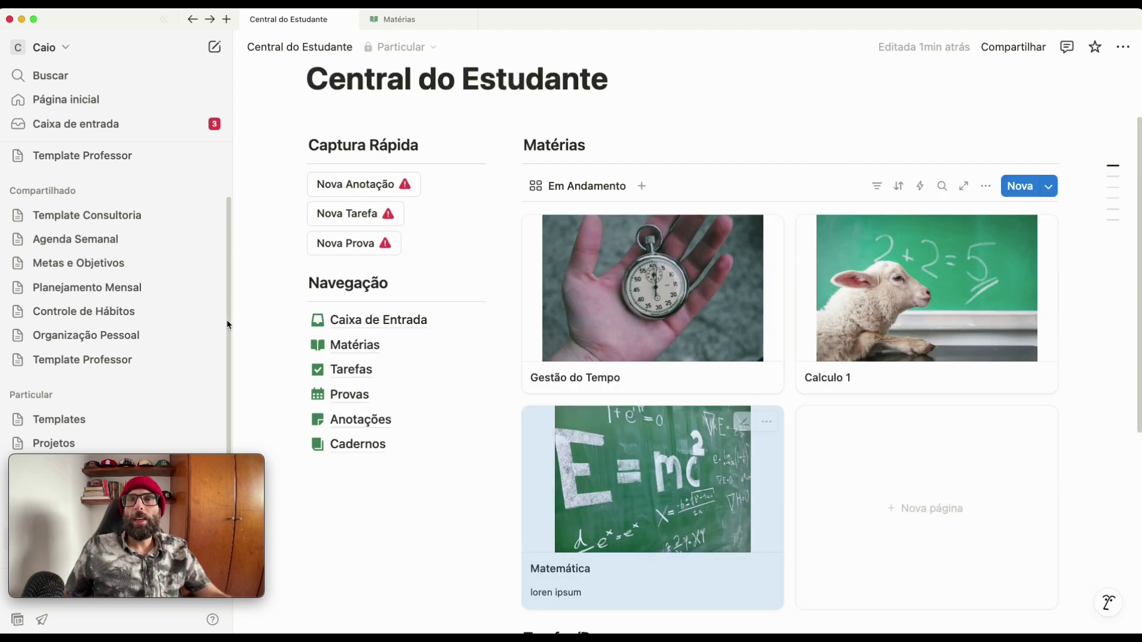
pyautogui.click(166, 20)
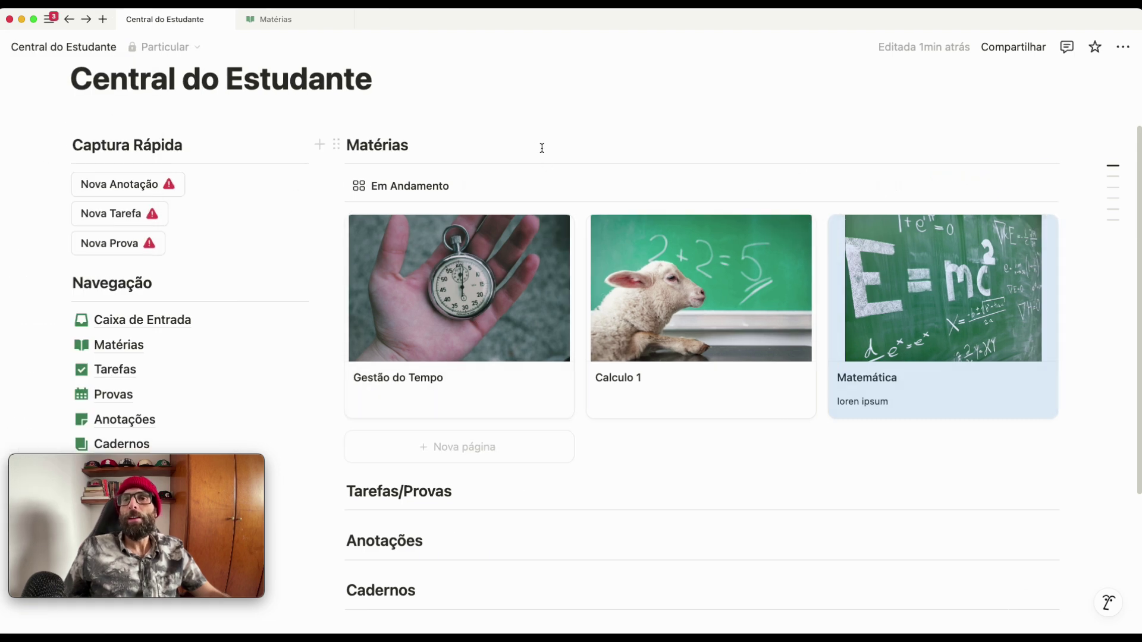
pyautogui.scroll(-1, 512, 196)
pyautogui.scroll(-1, 492, 215)
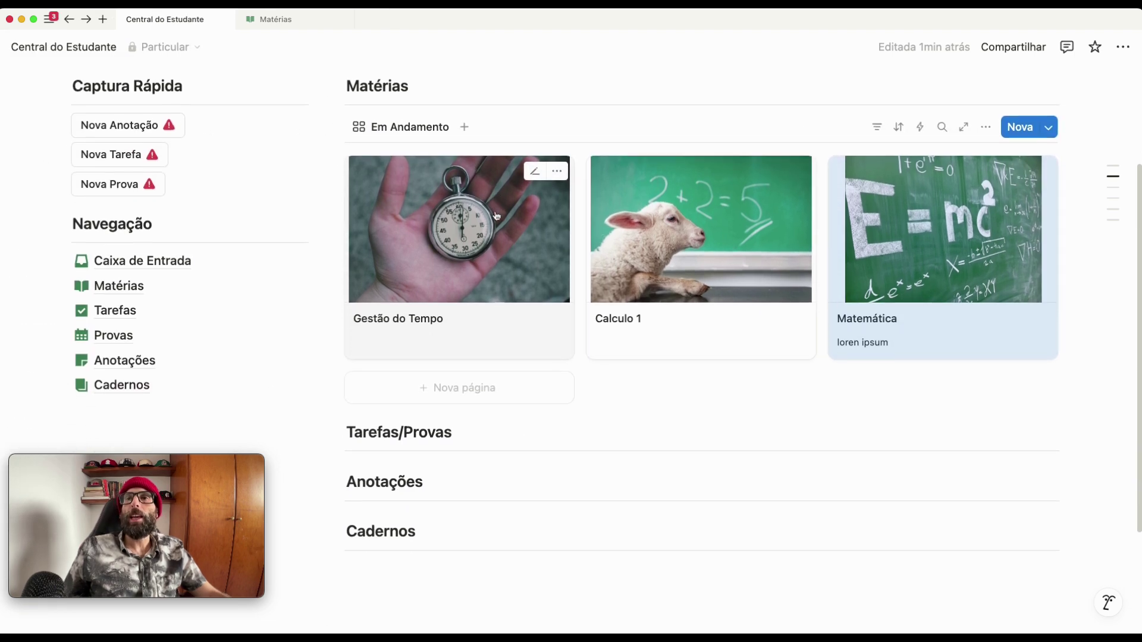